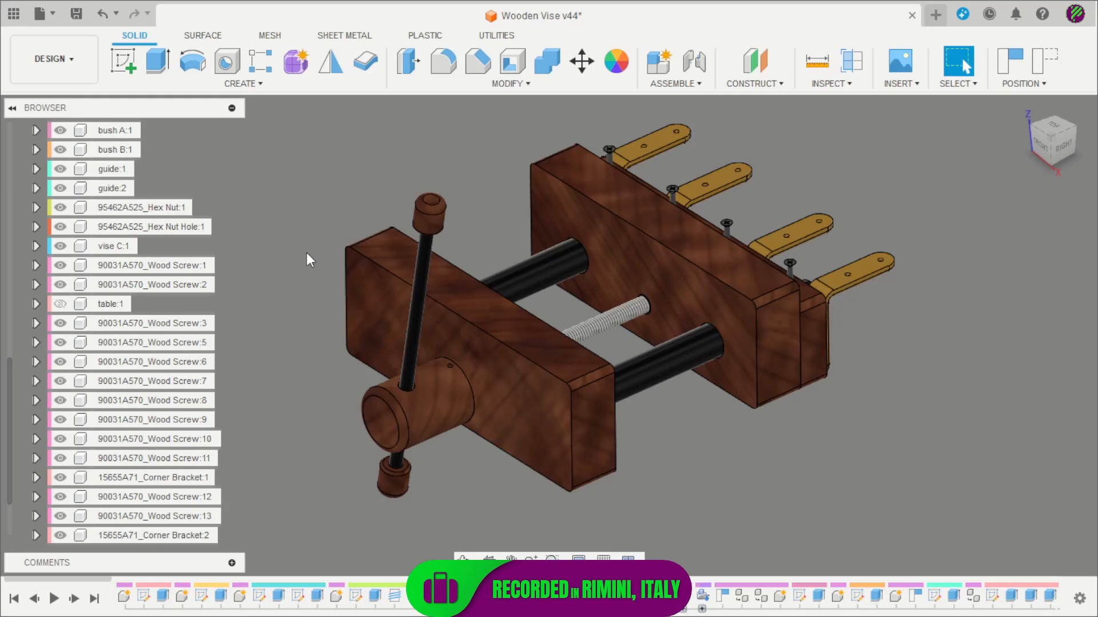
Swing the vise's rod handle, show the hidden table component and examine the finished assembly from several sides.
{"action": "left_click_drag", "start_coordinate": [574, 371], "coordinate": [273, 322]}
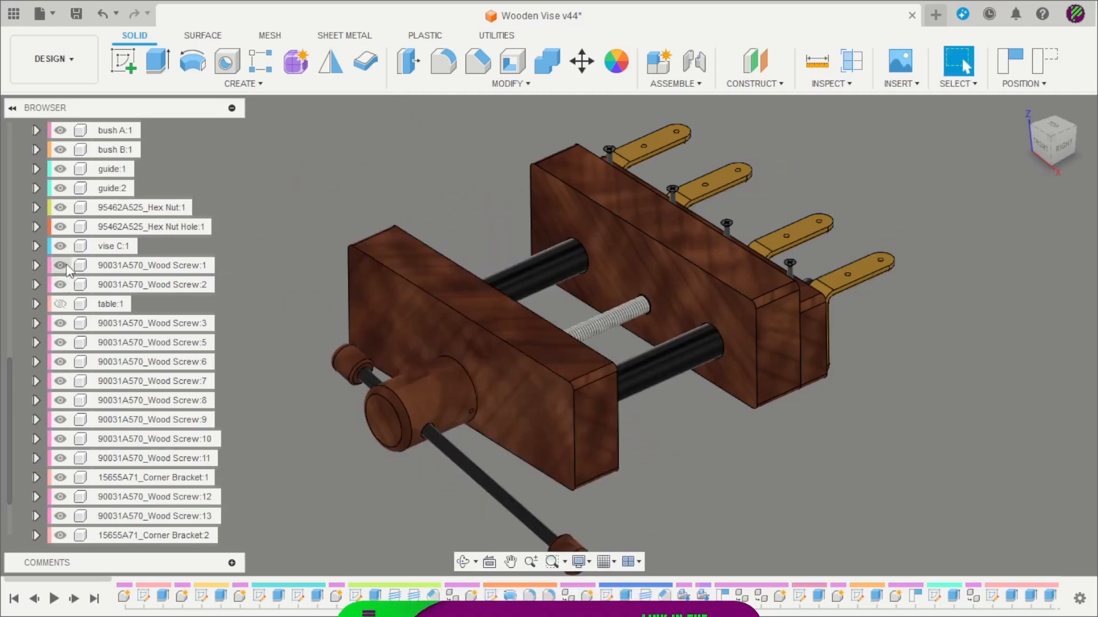
{"action": "left_click", "coordinate": [60, 304]}
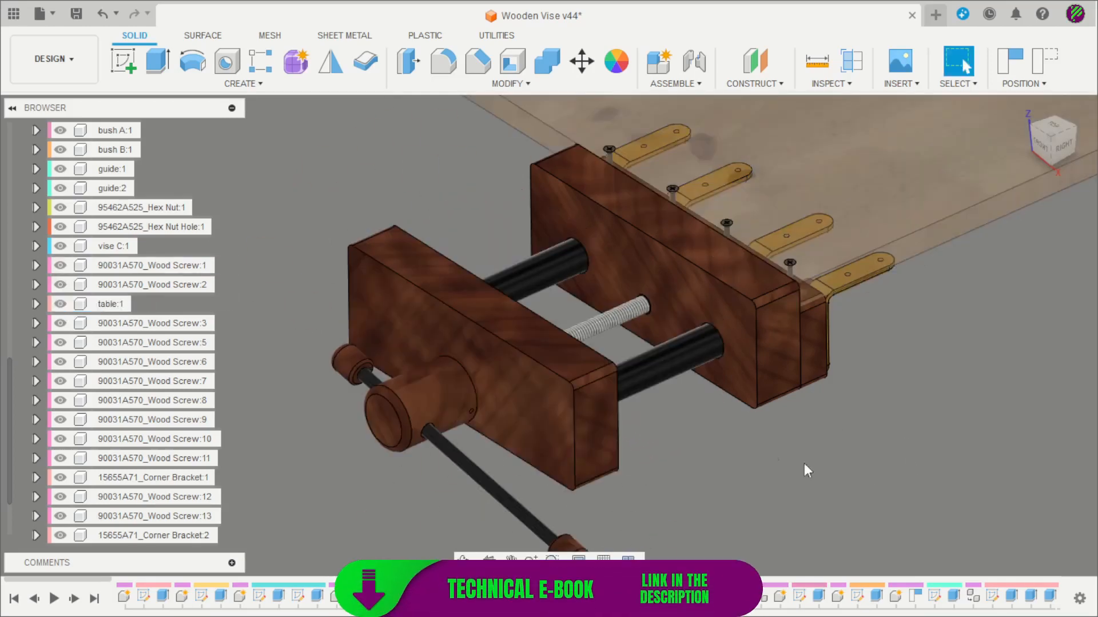
{"action": "middle_click_drag", "start_coordinate": [806, 469], "coordinate": [717, 427], "text": "shift"}
{"action": "scroll", "coordinate": [792, 409], "scroll_direction": "up", "scroll_amount": 2}
{"action": "scroll", "coordinate": [793, 409], "scroll_direction": "down", "scroll_amount": 3}
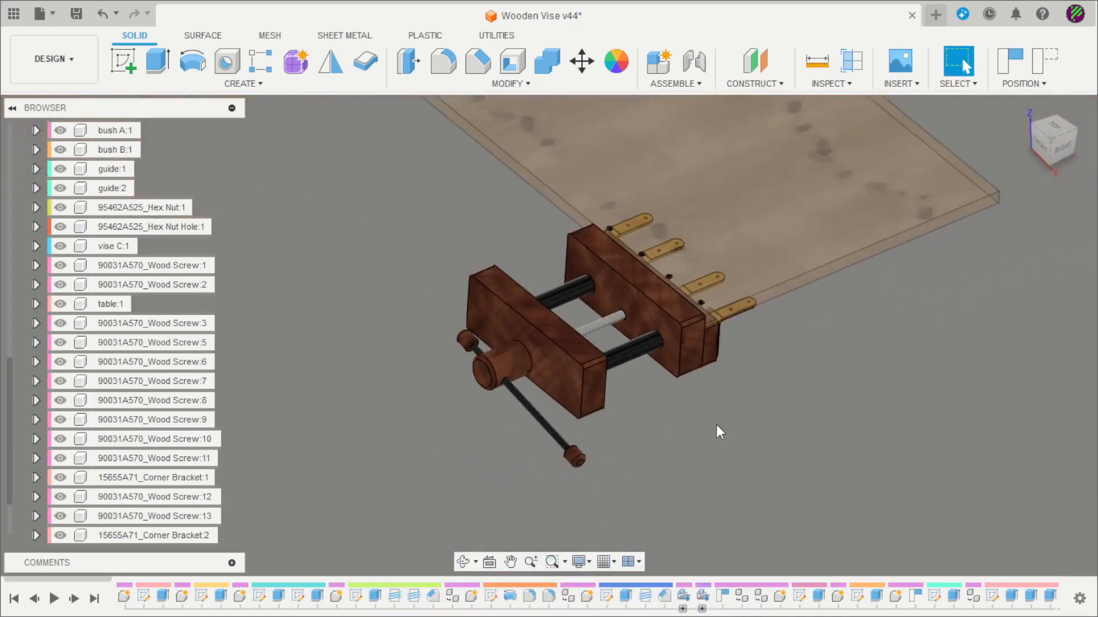
{"action": "scroll", "coordinate": [646, 360], "scroll_direction": "up", "scroll_amount": 5}
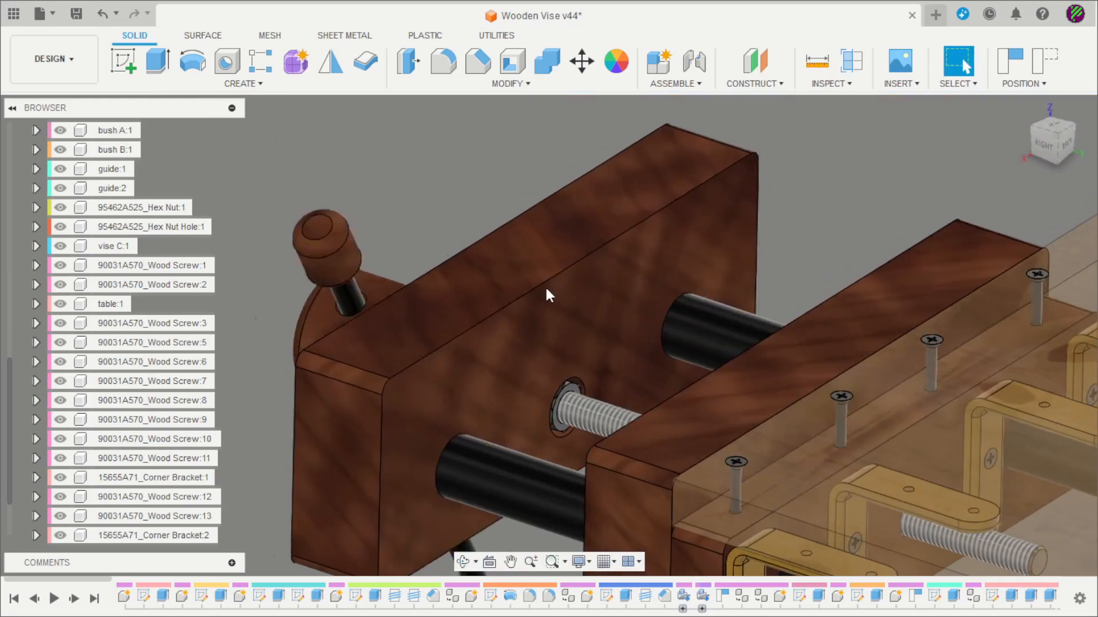
{"action": "left_click_drag", "start_coordinate": [546, 295], "coordinate": [546, 320]}
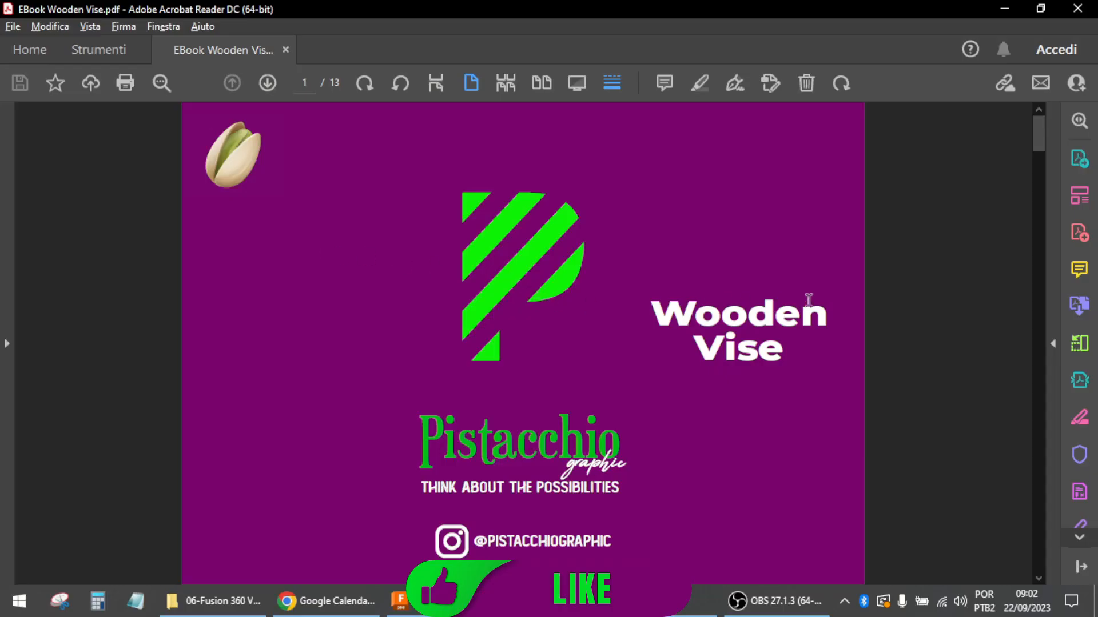
Switch to Adobe Acrobat Reader and review the Wooden Vise e-book's parts list and the individual part drawings.
{"action": "scroll", "coordinate": [907, 320], "scroll_direction": "down", "scroll_amount": 3}
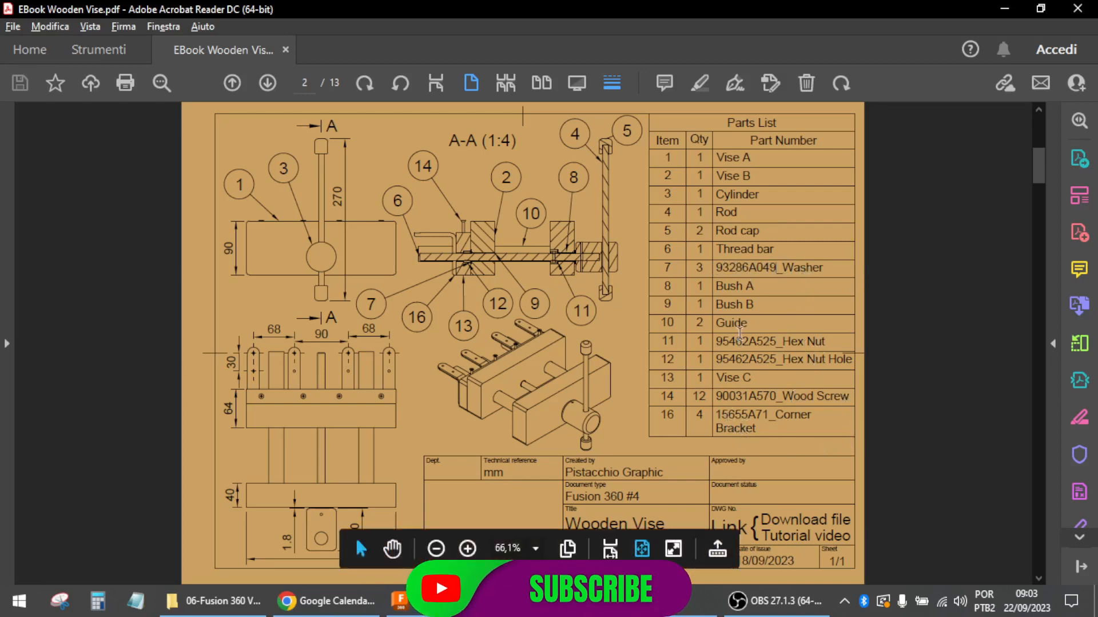
{"action": "left_click_drag", "start_coordinate": [719, 343], "coordinate": [777, 342]}
{"action": "left_click", "coordinate": [927, 230]}
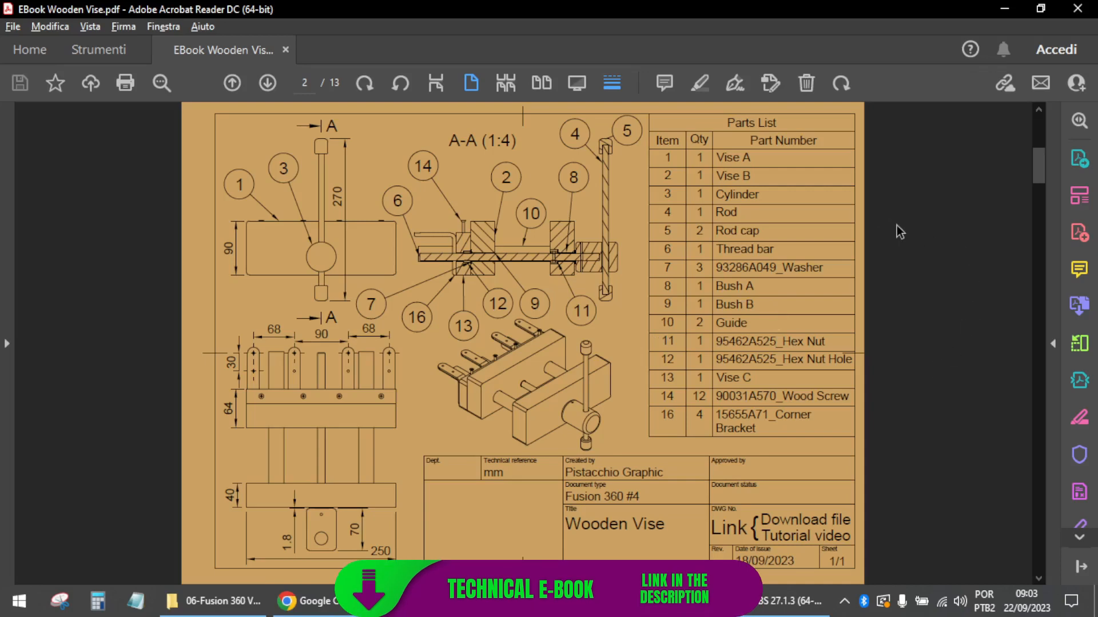
{"action": "scroll", "coordinate": [597, 382], "scroll_direction": "down", "scroll_amount": 3}
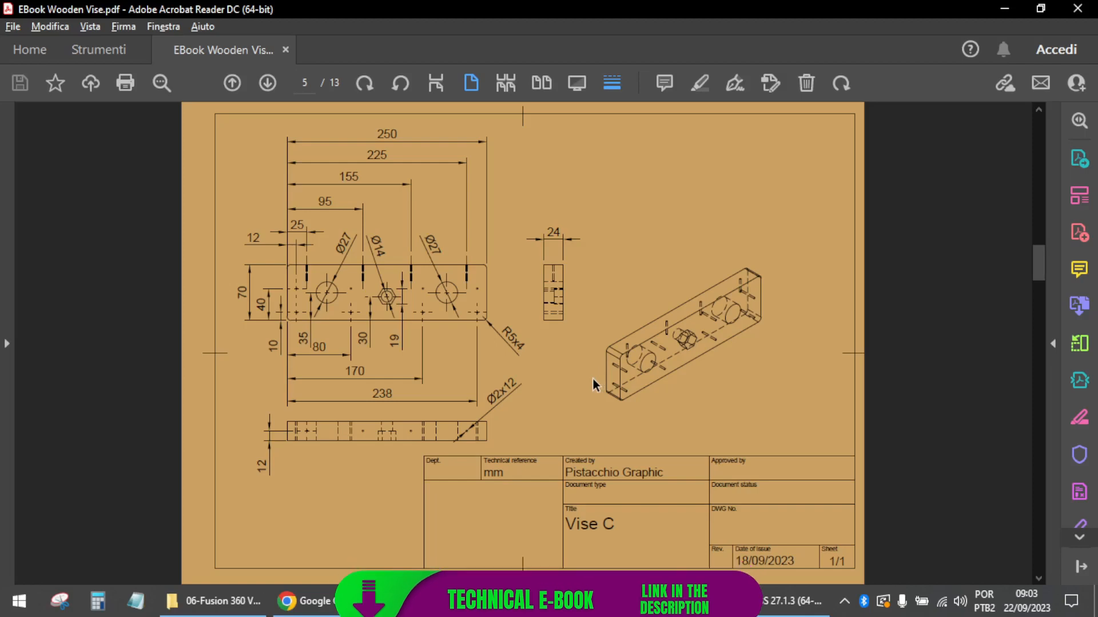
{"action": "scroll", "coordinate": [596, 382], "scroll_direction": "down", "scroll_amount": 3}
{"action": "scroll", "coordinate": [599, 382], "scroll_direction": "down", "scroll_amount": 2}
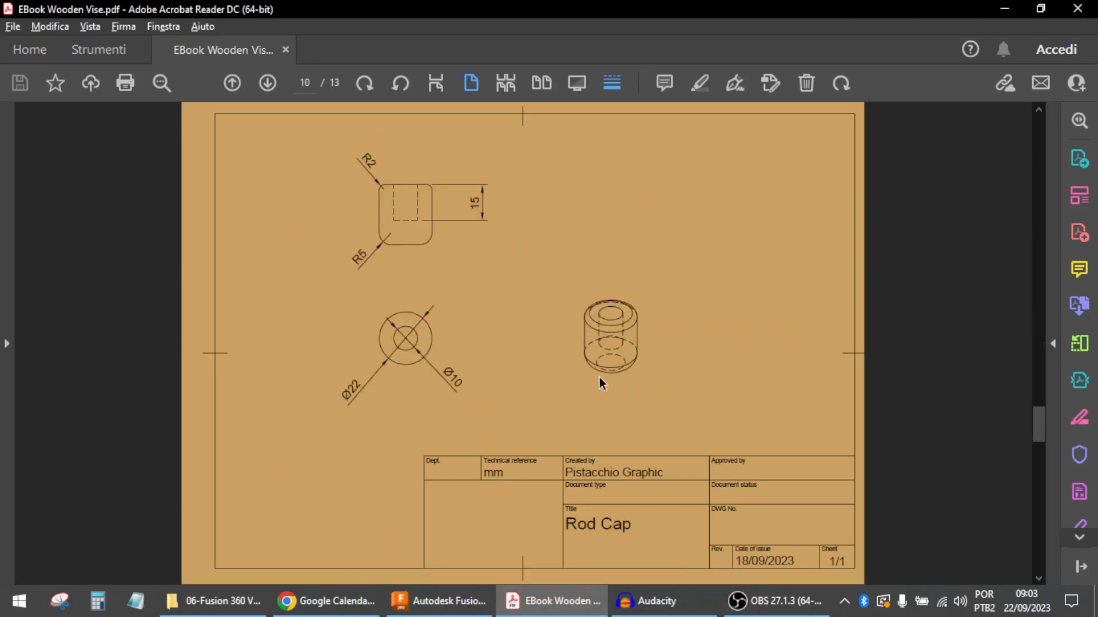
{"action": "scroll", "coordinate": [599, 382], "scroll_direction": "down", "scroll_amount": 1}
{"action": "scroll", "coordinate": [599, 386], "scroll_direction": "up", "scroll_amount": 3}
{"action": "scroll", "coordinate": [599, 385], "scroll_direction": "up", "scroll_amount": 1}
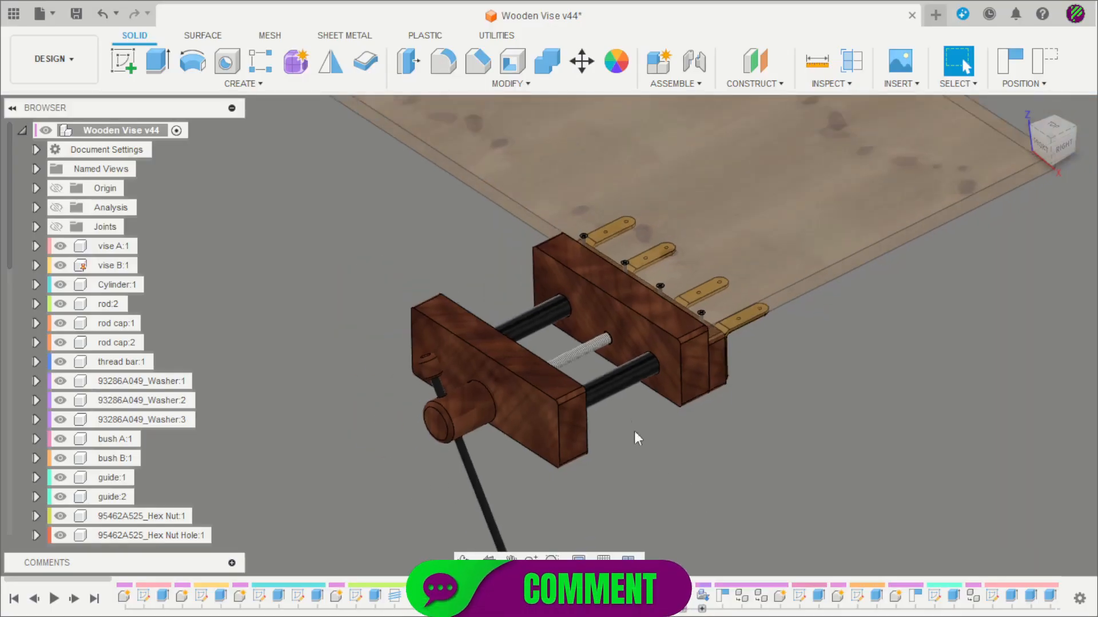
Return to Fusion 360 and examine the vise mounted on the table, up close and from different angles.
{"action": "scroll", "coordinate": [669, 492], "scroll_direction": "up", "scroll_amount": 2}
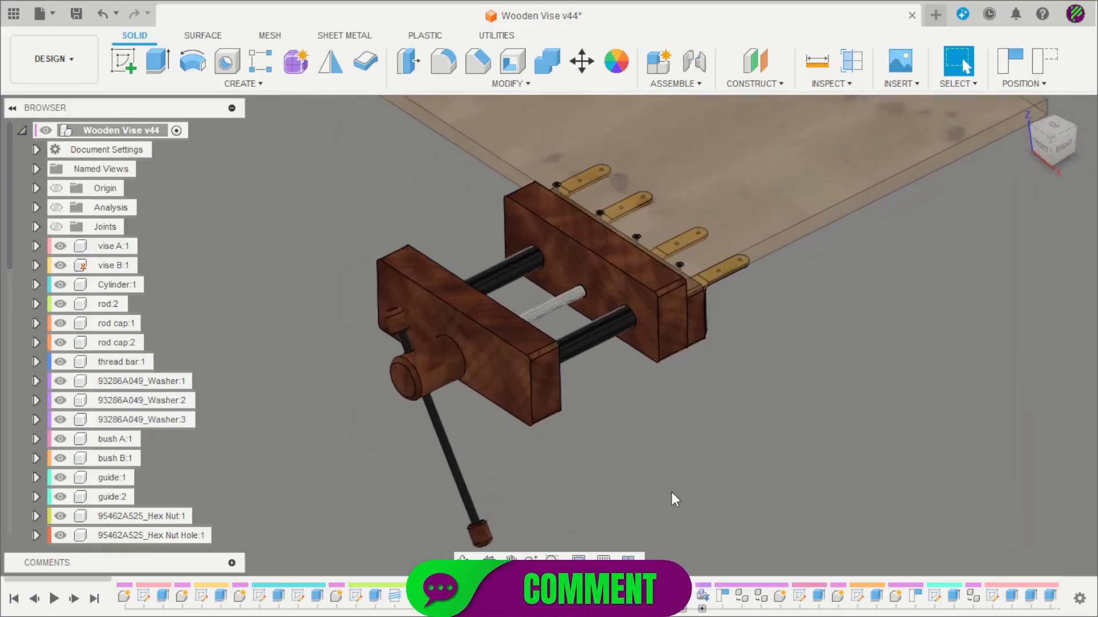
{"action": "scroll", "coordinate": [601, 427], "scroll_direction": "up", "scroll_amount": 3}
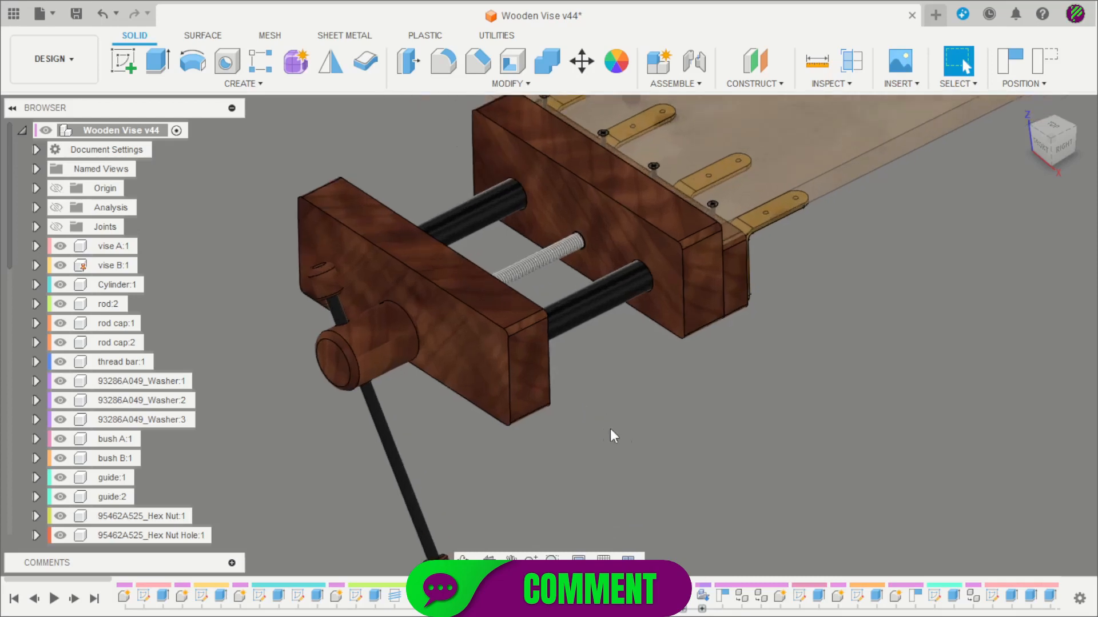
{"action": "scroll", "coordinate": [633, 427], "scroll_direction": "down", "scroll_amount": 3}
{"action": "middle_click_drag", "start_coordinate": [759, 414], "coordinate": [698, 475], "text": "shift"}
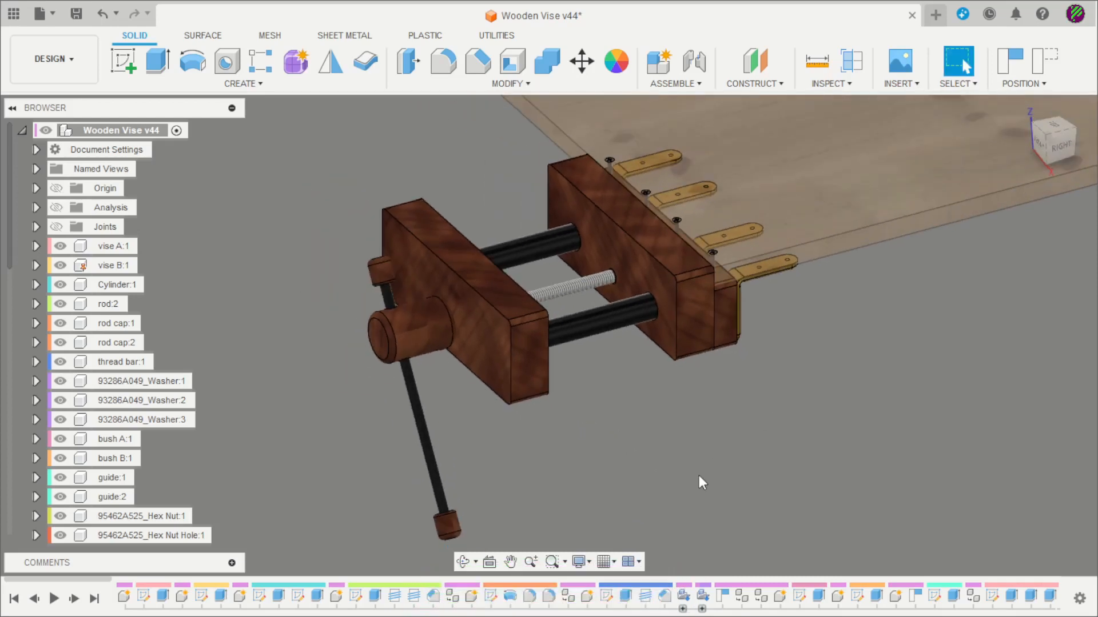
{"action": "mouse_move", "coordinate": [698, 481]}
{"action": "middle_mouse_down", "text": "shift"}
{"action": "mouse_move", "coordinate": [629, 441]}
{"action": "mouse_move", "coordinate": [575, 342]}
{"action": "mouse_move", "coordinate": [645, 487]}
{"action": "mouse_move", "coordinate": [747, 436]}
{"action": "mouse_move", "coordinate": [679, 483]}
{"action": "middle_mouse_up", "text": "shift"}
{"action": "scroll", "coordinate": [679, 483], "scroll_direction": "up", "scroll_amount": 2}
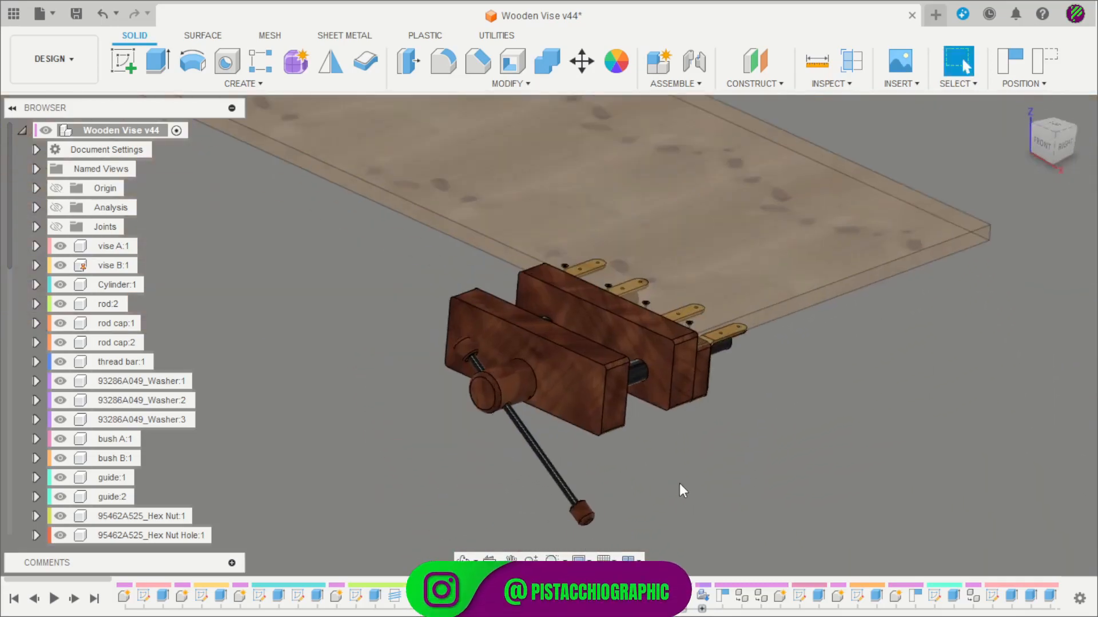
Create a new design and add an internal standard component named Vise A.
{"action": "left_click", "coordinate": [935, 15]}
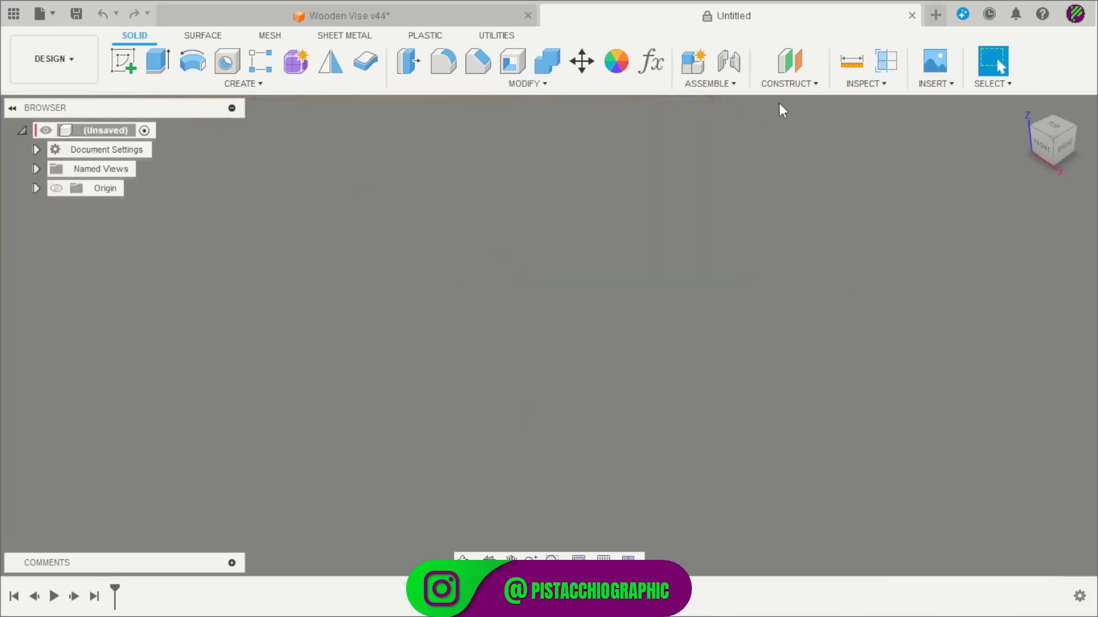
{"action": "left_click", "coordinate": [693, 61]}
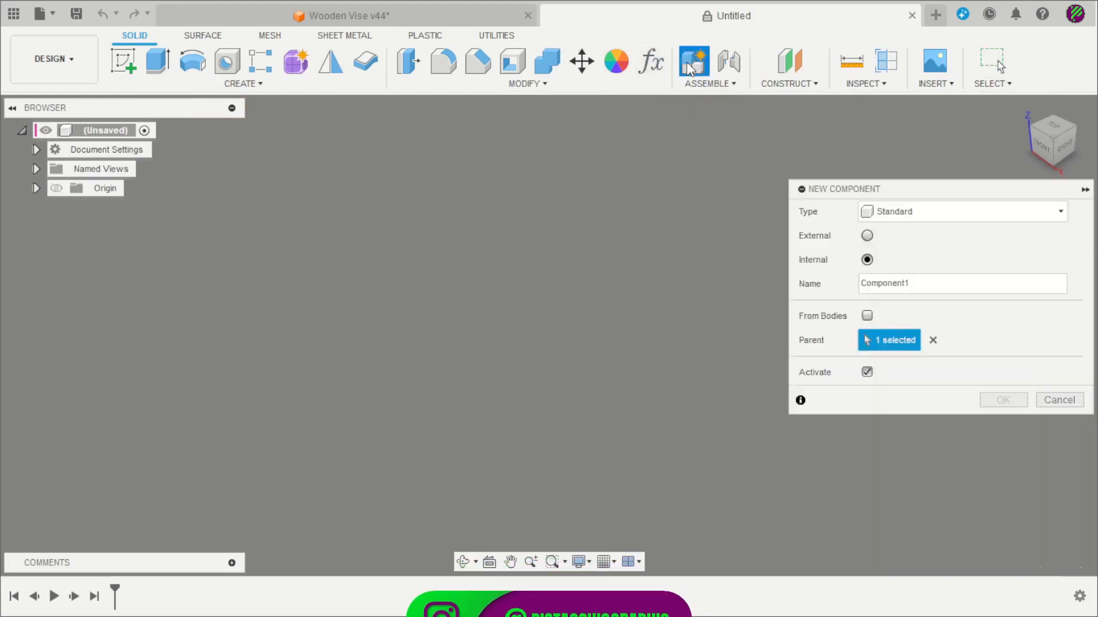
{"action": "double_click", "coordinate": [934, 283]}
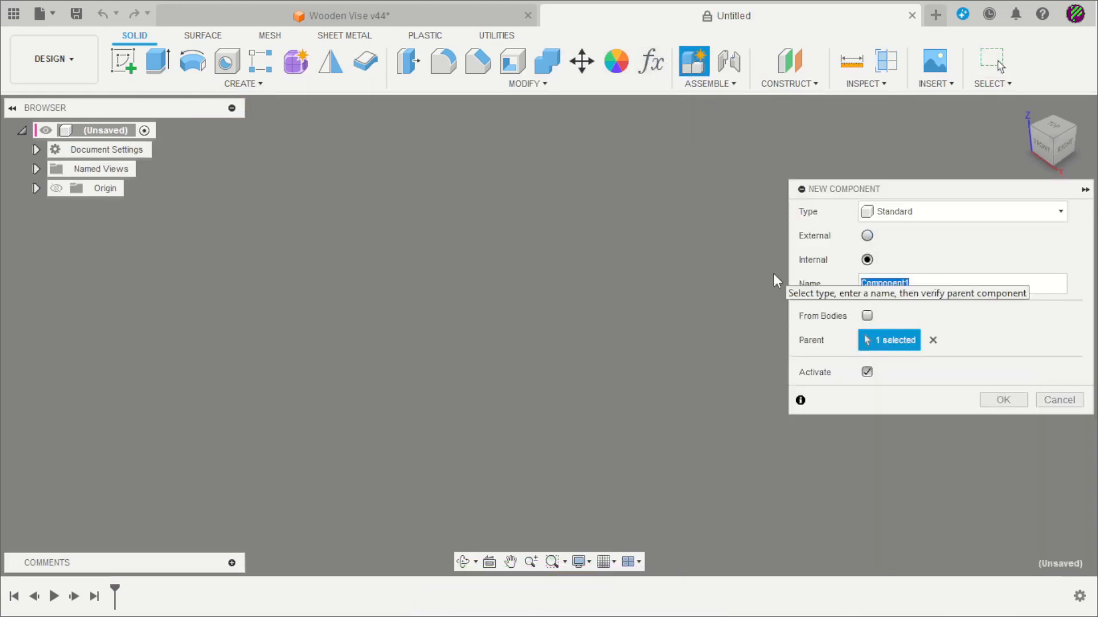
{"action": "type", "text": "Vise A"}
{"action": "key", "text": "Return"}
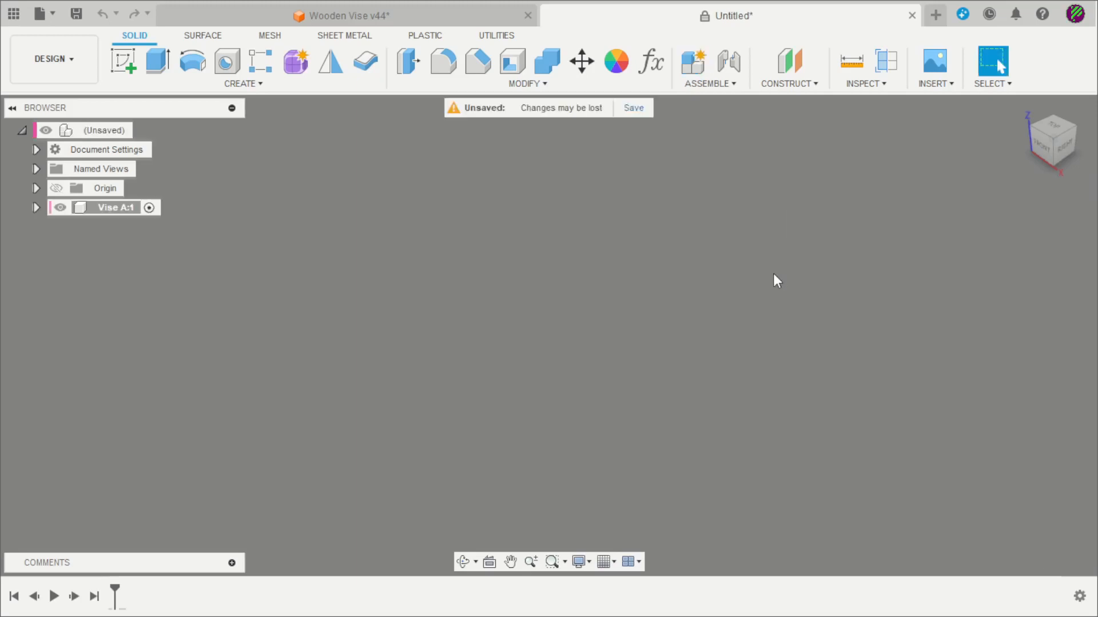
Consult the e-book drawing, sketch a 250 × 90 mm center rectangle at the origin on the front plane, and finish the sketch.
{"action": "key", "text": "alt+Tab"}
{"action": "scroll", "coordinate": [513, 303], "scroll_direction": "down", "scroll_amount": 1}
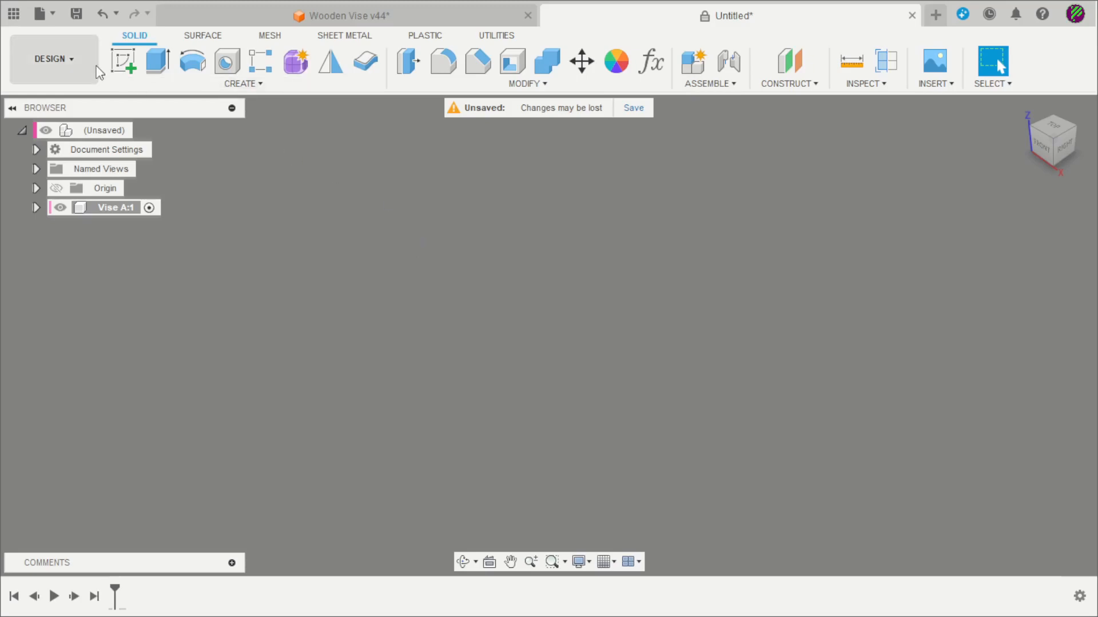
{"action": "left_click", "coordinate": [123, 60]}
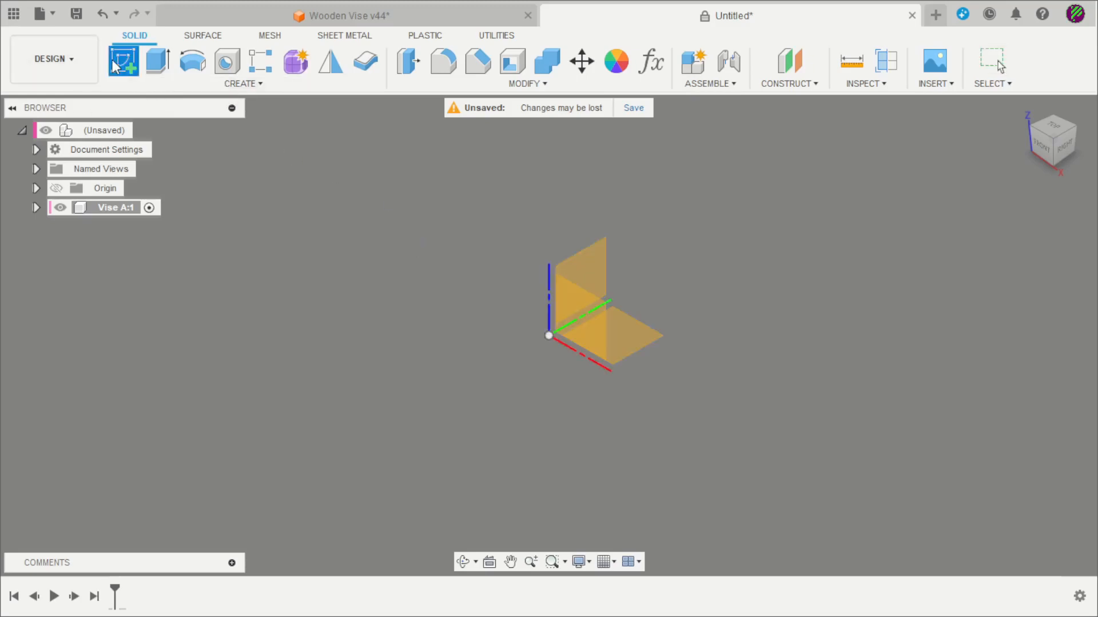
{"action": "left_click", "coordinate": [595, 327]}
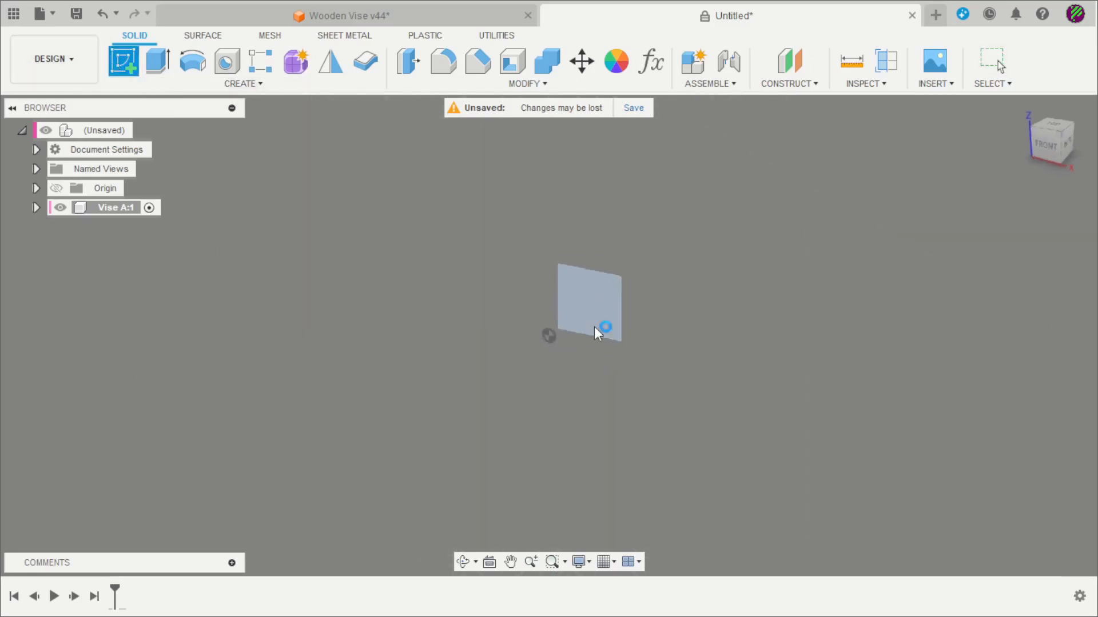
{"action": "left_click", "coordinate": [158, 60]}
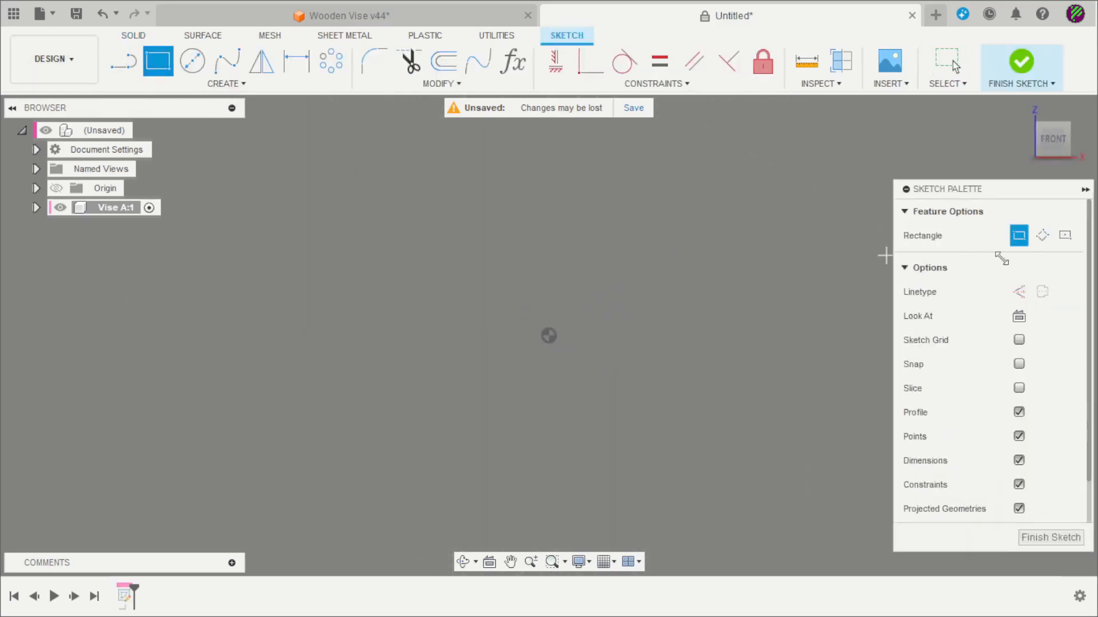
{"action": "left_click", "coordinate": [1067, 235]}
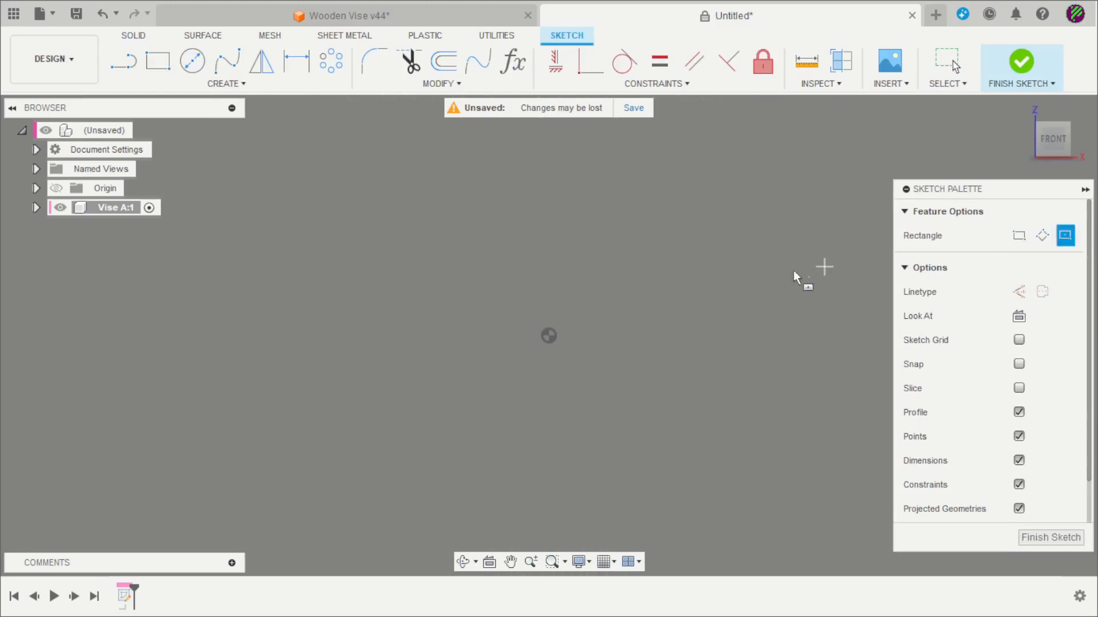
{"action": "left_click", "coordinate": [549, 338]}
{"action": "type", "text": "90"}
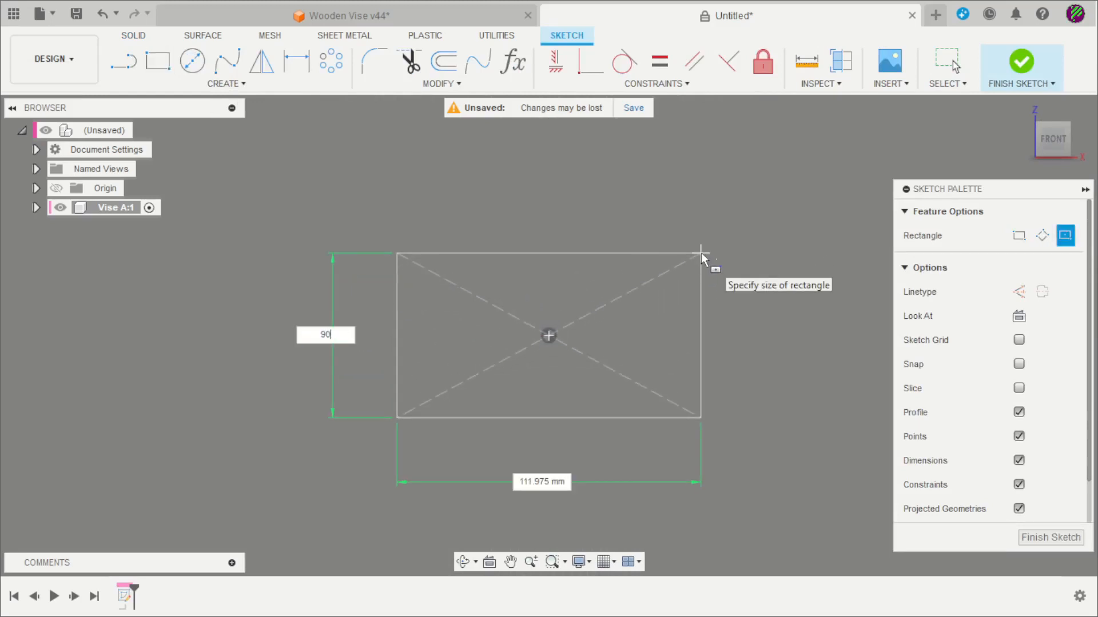
{"action": "key", "text": "Tab"}
{"action": "type", "text": "250"}
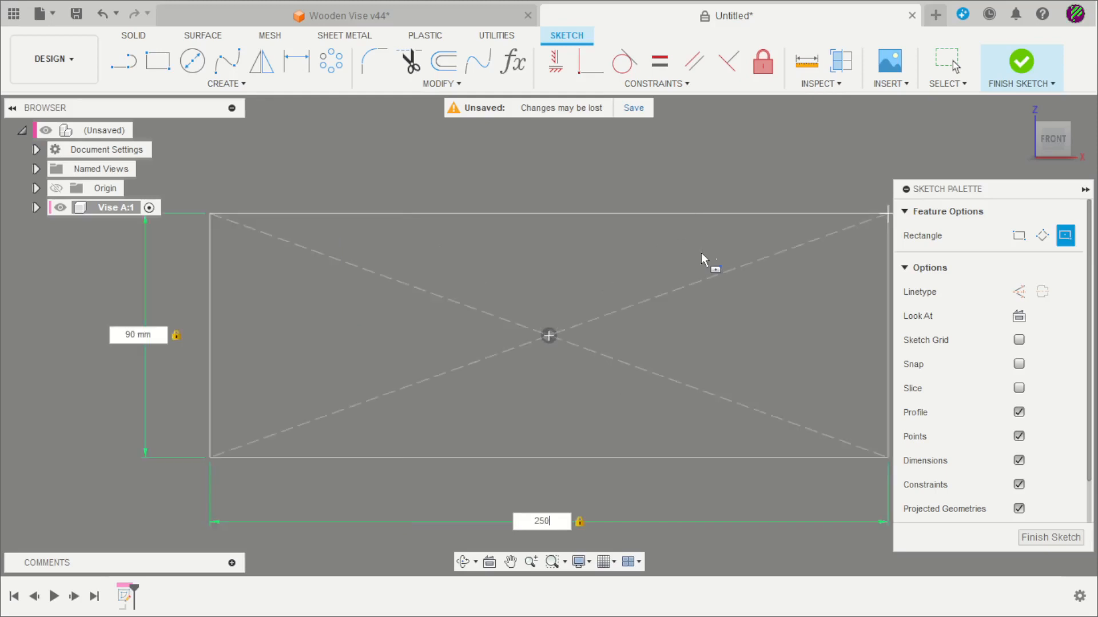
{"action": "key", "text": "Return"}
{"action": "middle_click_drag", "start_coordinate": [701, 254], "coordinate": [664, 268], "text": "shift"}
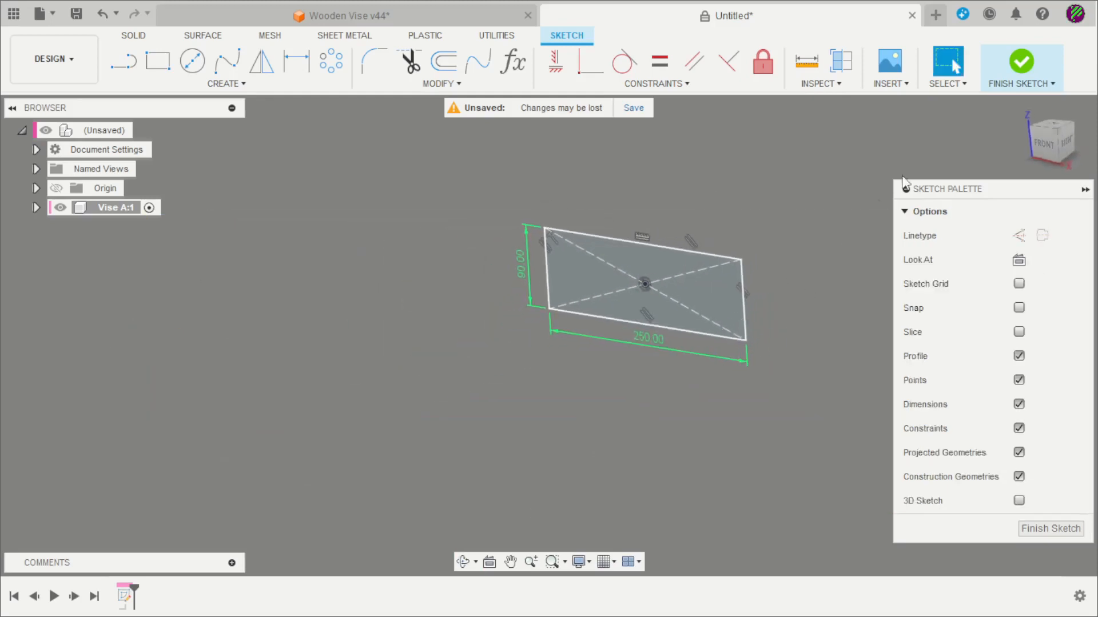
{"action": "left_click", "coordinate": [1021, 60]}
Extrude the rectangle profile 40 mm to one side as a new body.
{"action": "scroll", "coordinate": [784, 231], "scroll_direction": "up", "scroll_amount": 4}
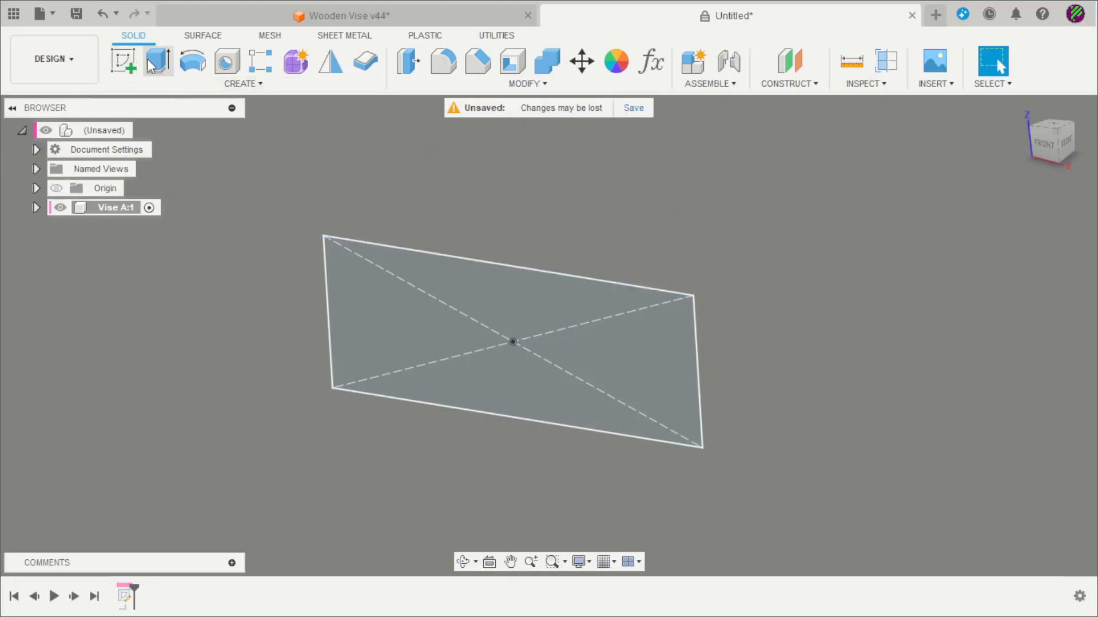
{"action": "left_click", "coordinate": [156, 62]}
{"action": "type", "text": "40"}
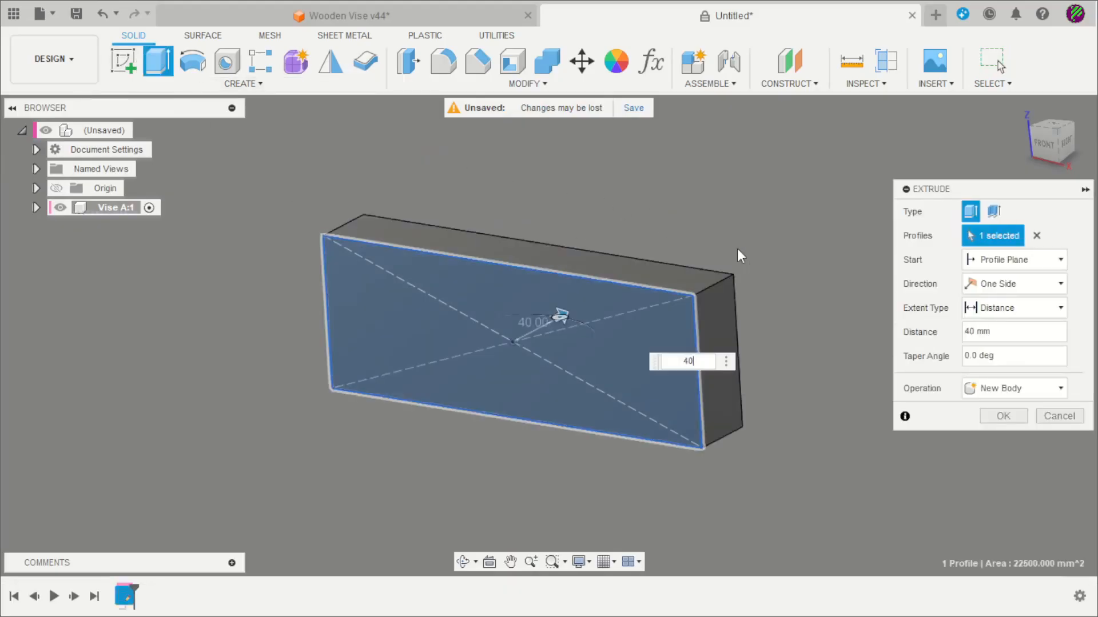
{"action": "key", "text": "Return"}
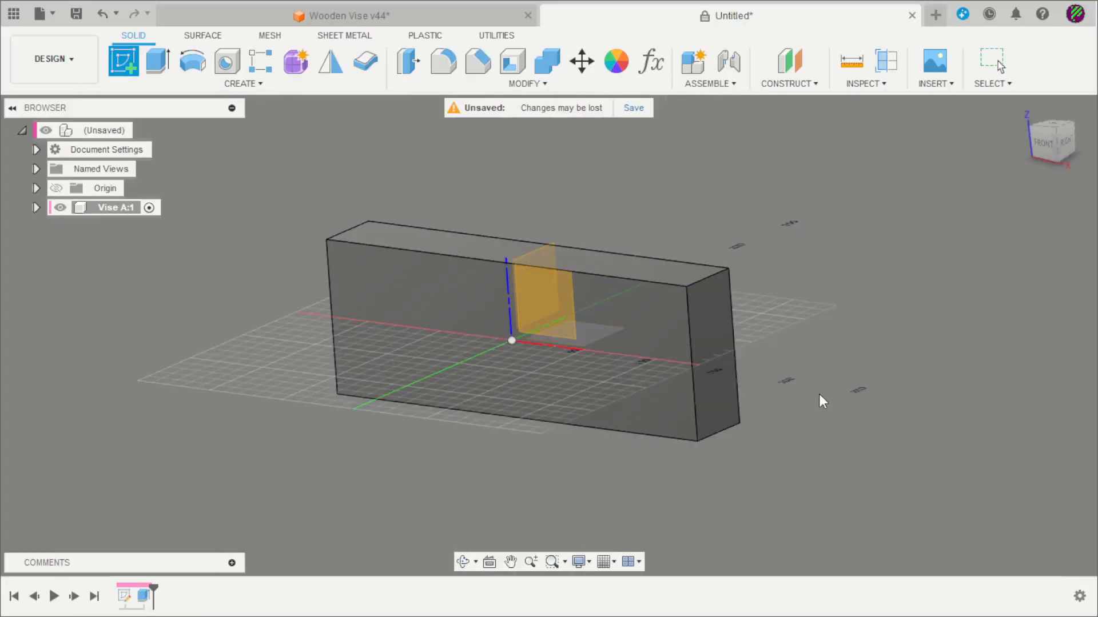
Sketch two circles on the block's back face: a larger one left of the origin and a smaller one directly below the origin.
{"action": "mouse_move", "coordinate": [821, 400]}
{"action": "middle_mouse_down", "text": "shift"}
{"action": "mouse_move", "coordinate": [693, 394]}
{"action": "mouse_move", "coordinate": [661, 412]}
{"action": "mouse_move", "coordinate": [667, 440]}
{"action": "middle_mouse_up", "text": "shift"}
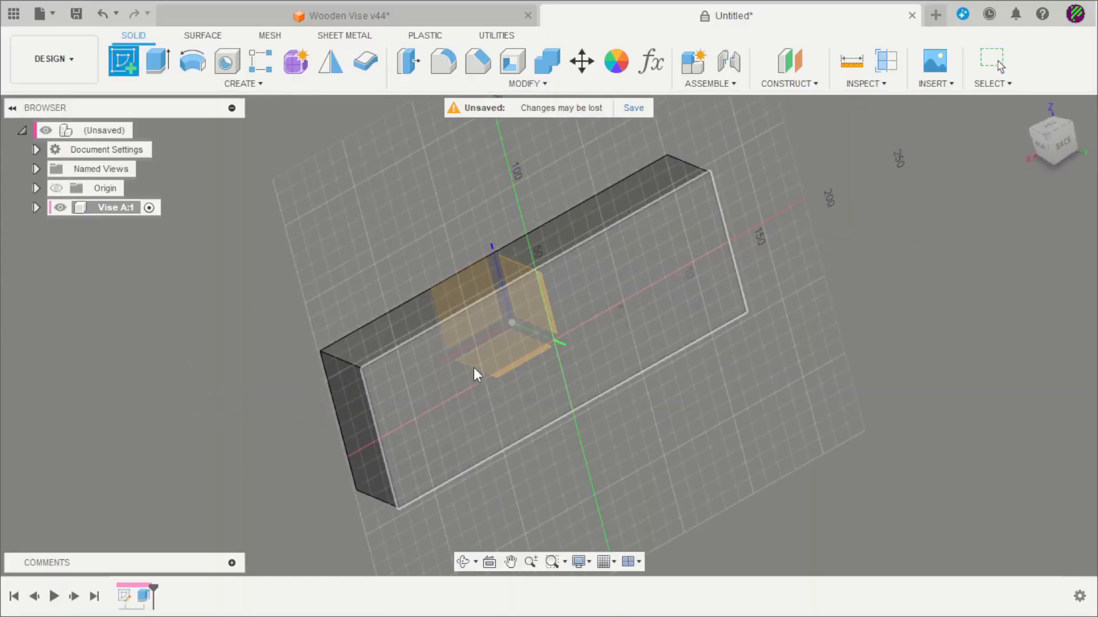
{"action": "left_click", "coordinate": [471, 362]}
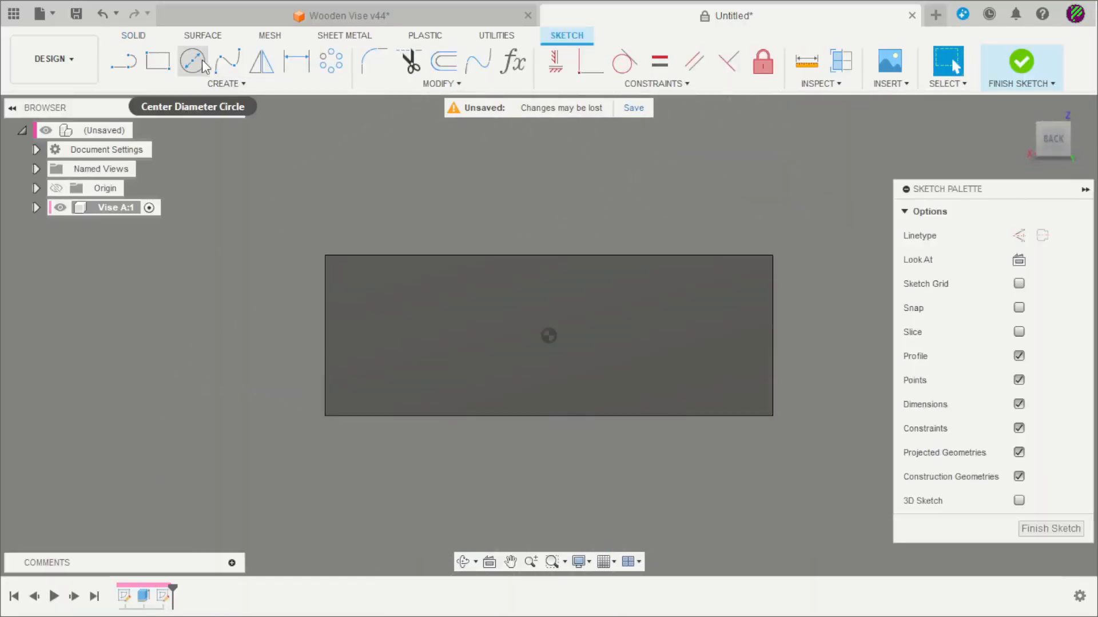
{"action": "left_click", "coordinate": [195, 63]}
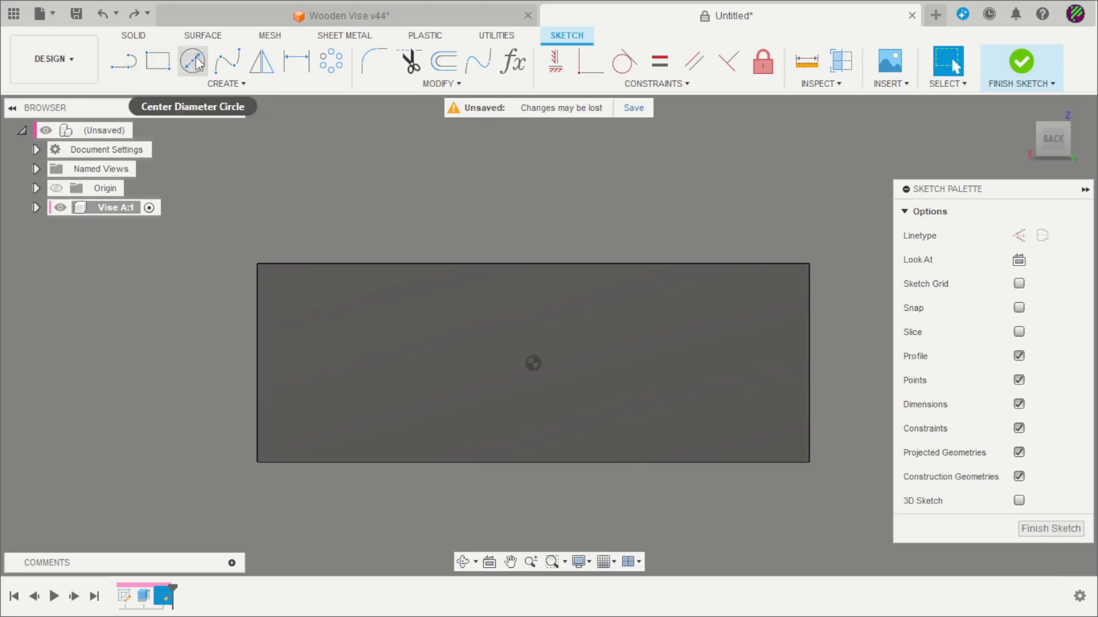
{"action": "left_click", "coordinate": [195, 63]}
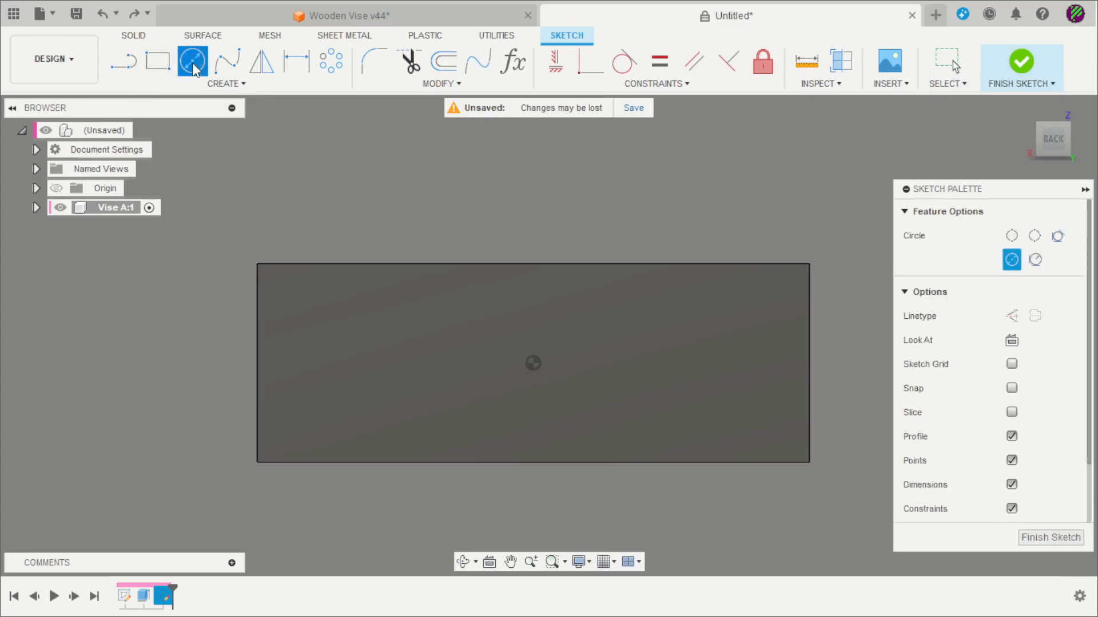
{"action": "left_click", "coordinate": [345, 345]}
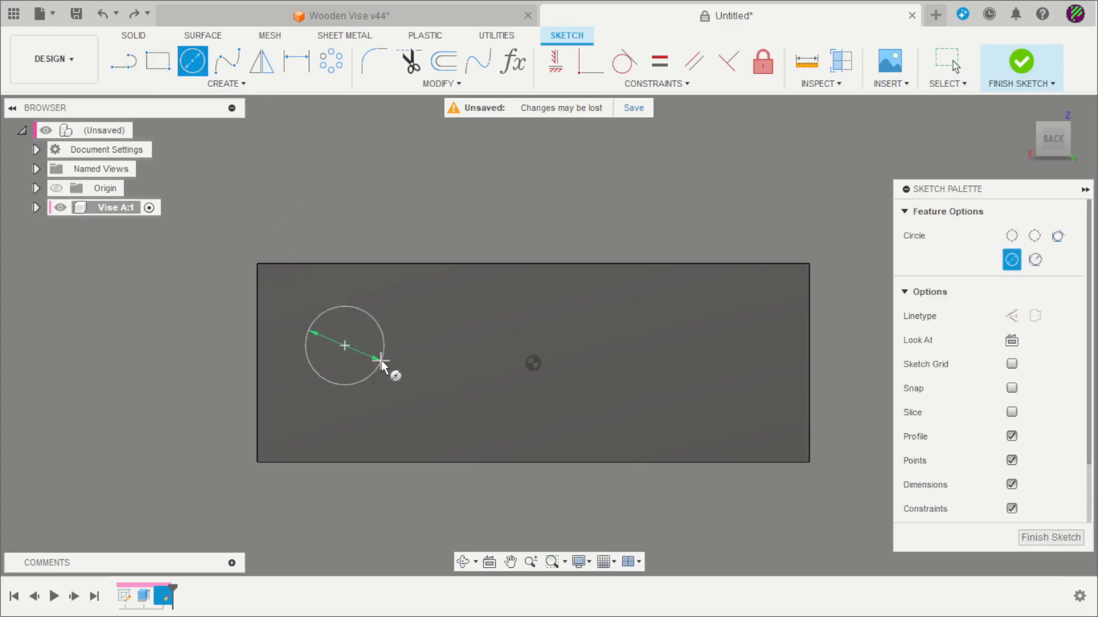
{"action": "left_click", "coordinate": [380, 365]}
{"action": "left_click", "coordinate": [532, 416]}
{"action": "left_click", "coordinate": [544, 432]}
{"action": "key", "text": "Escape"}
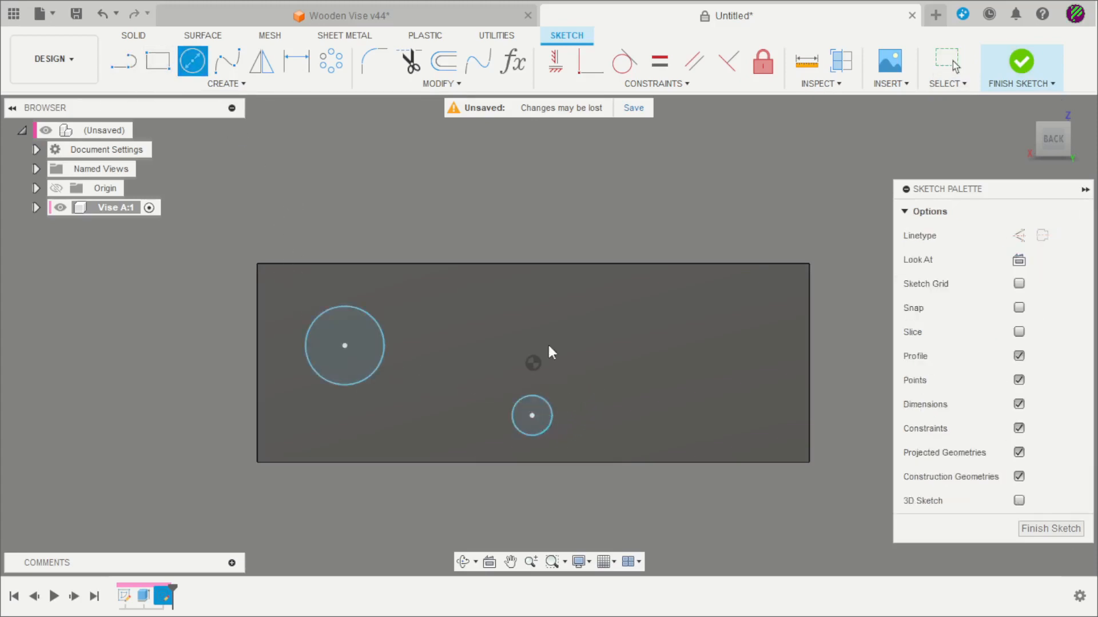
Sketch a vertical line from the origin down past the block's lower edge and convert it to a construction line.
{"action": "left_click", "coordinate": [123, 62]}
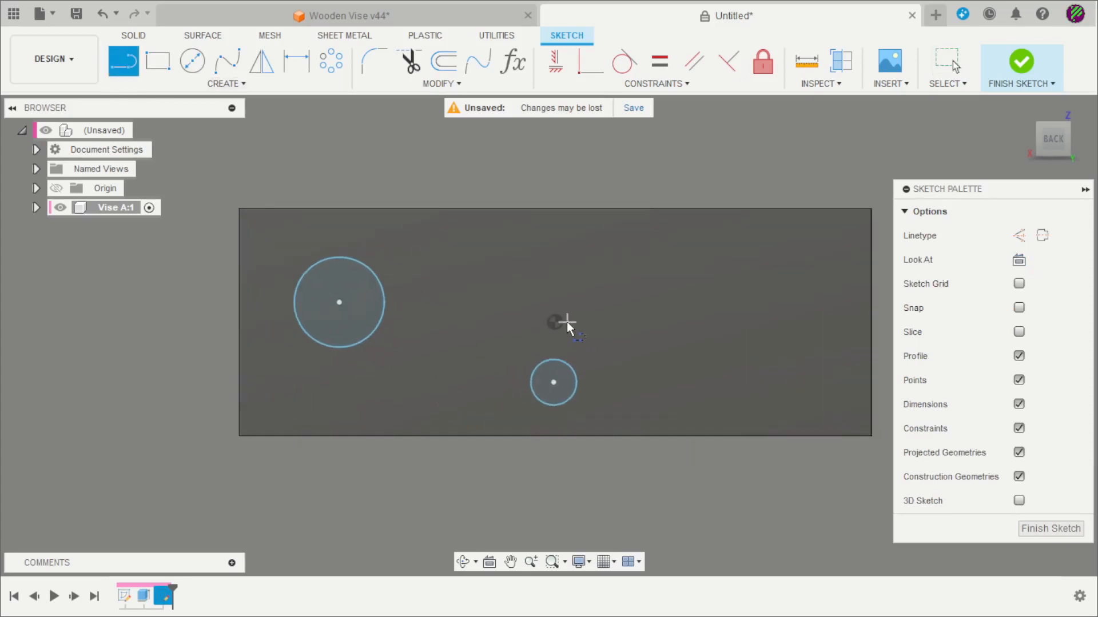
{"action": "left_click", "coordinate": [554, 322]}
{"action": "scroll", "coordinate": [558, 323], "scroll_direction": "down", "scroll_amount": 3}
{"action": "left_click", "coordinate": [553, 472]}
{"action": "key", "text": "Escape"}
{"action": "scroll", "coordinate": [562, 417], "scroll_direction": "up", "scroll_amount": 3}
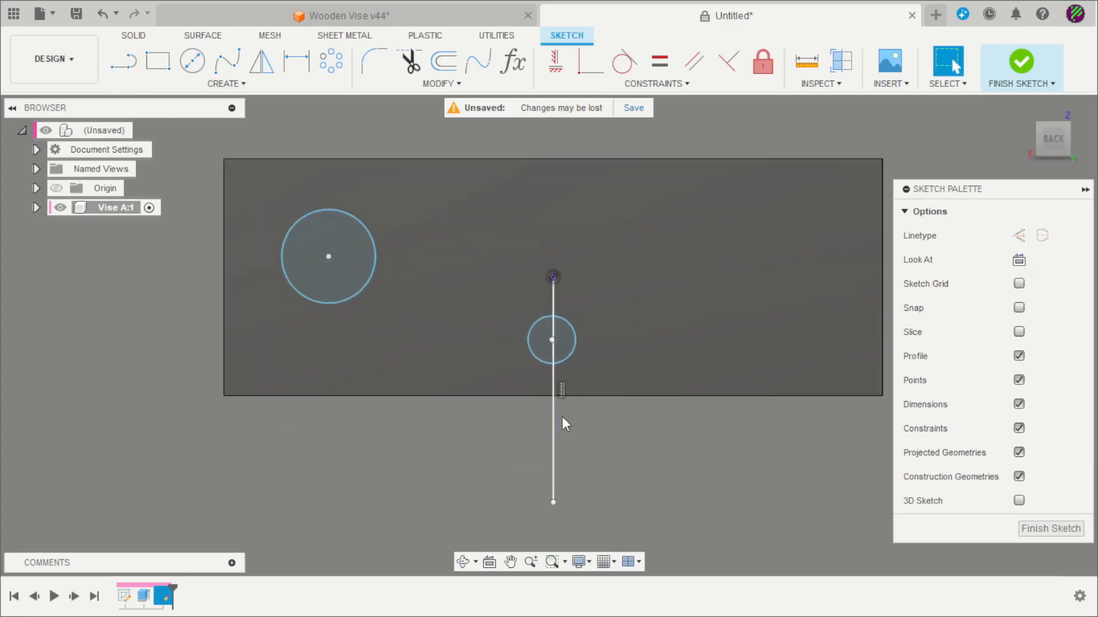
{"action": "left_click", "coordinate": [554, 420]}
{"action": "left_click", "coordinate": [1019, 235]}
{"action": "left_click", "coordinate": [722, 426]}
{"action": "scroll", "coordinate": [664, 443], "scroll_direction": "down", "scroll_amount": 3}
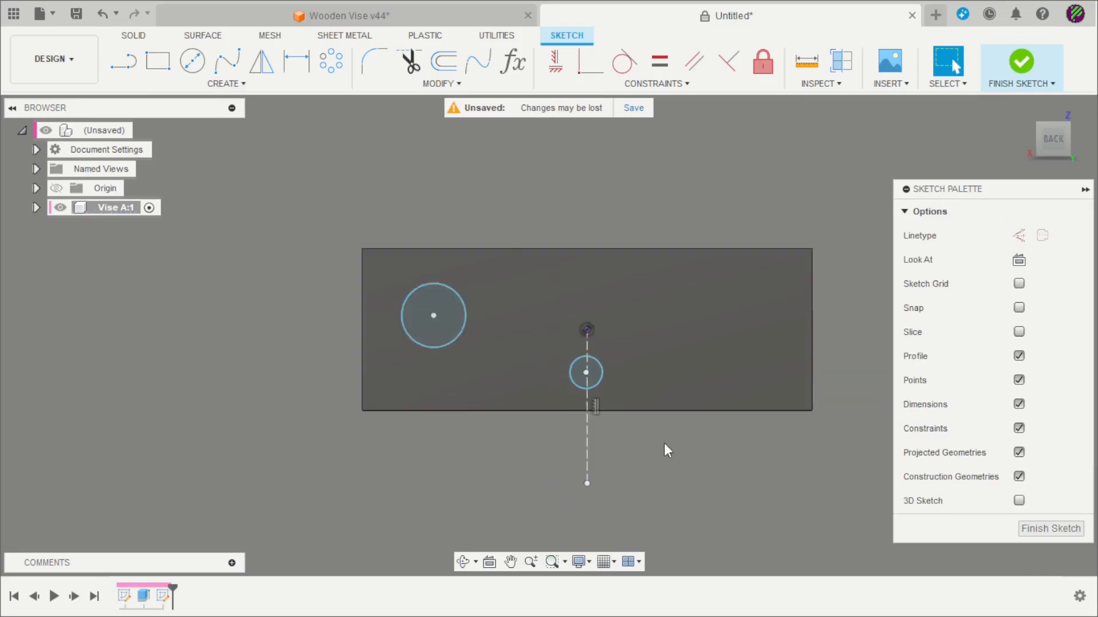
Consult the e-book drawing, then dimension the larger circle's center 35 mm above the block's bottom edge.
{"action": "scroll", "coordinate": [663, 443], "scroll_direction": "down", "scroll_amount": 1}
{"action": "scroll", "coordinate": [623, 441], "scroll_direction": "up", "scroll_amount": 3}
{"action": "scroll", "coordinate": [497, 411], "scroll_direction": "down", "scroll_amount": 2}
{"action": "scroll", "coordinate": [364, 391], "scroll_direction": "up", "scroll_amount": 2}
{"action": "key", "text": "alt+Tab"}
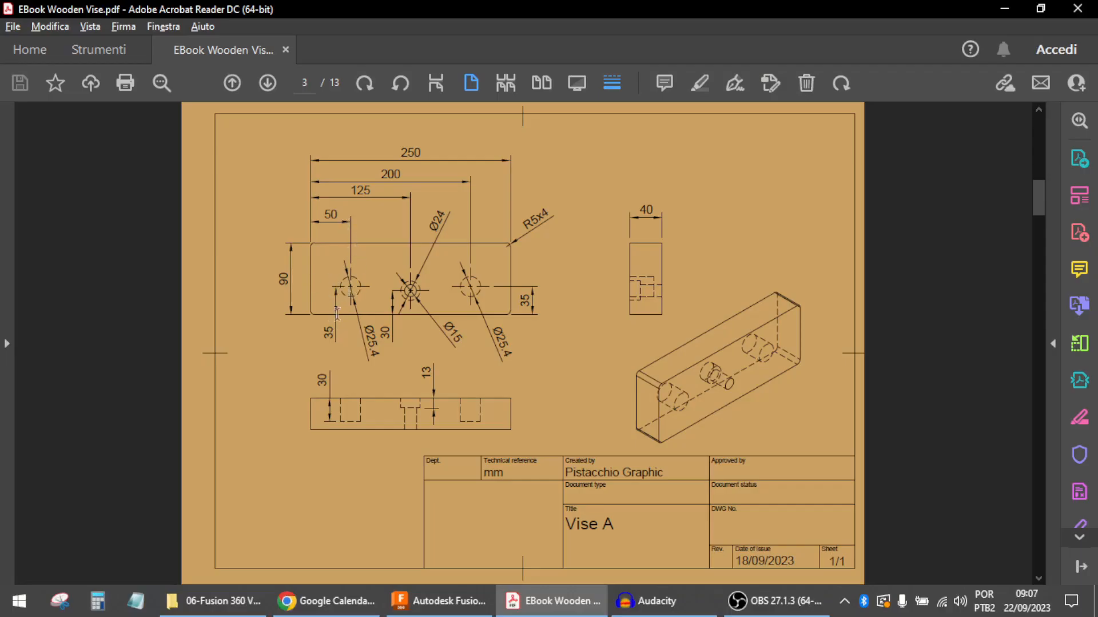
{"action": "key", "text": "alt+Tab"}
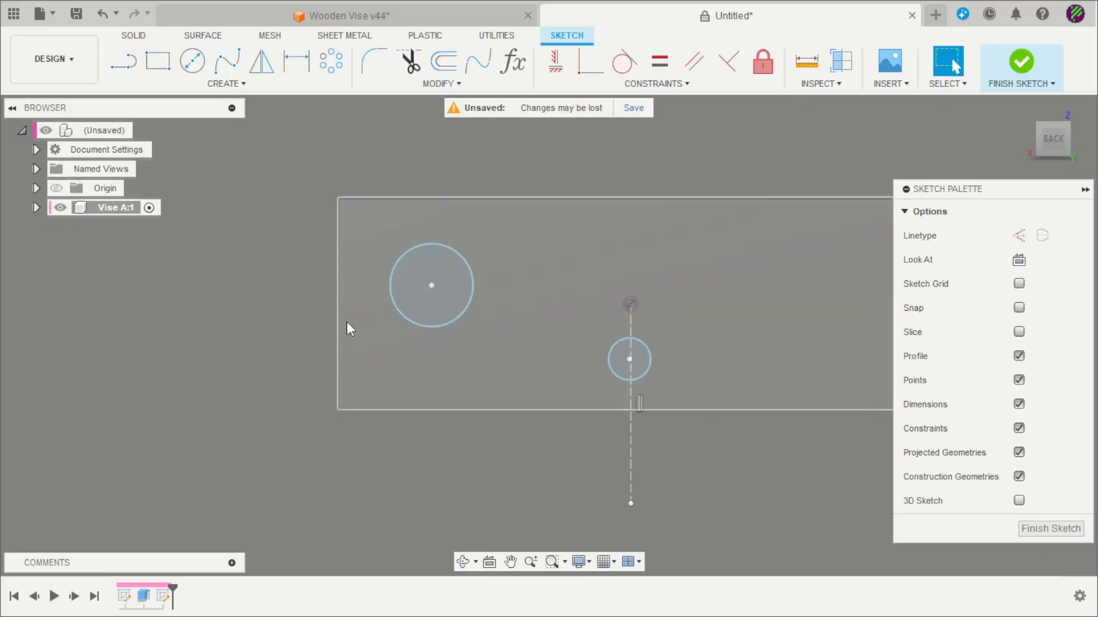
{"action": "key", "text": "d"}
{"action": "left_click", "coordinate": [432, 286]}
{"action": "left_click", "coordinate": [447, 408]}
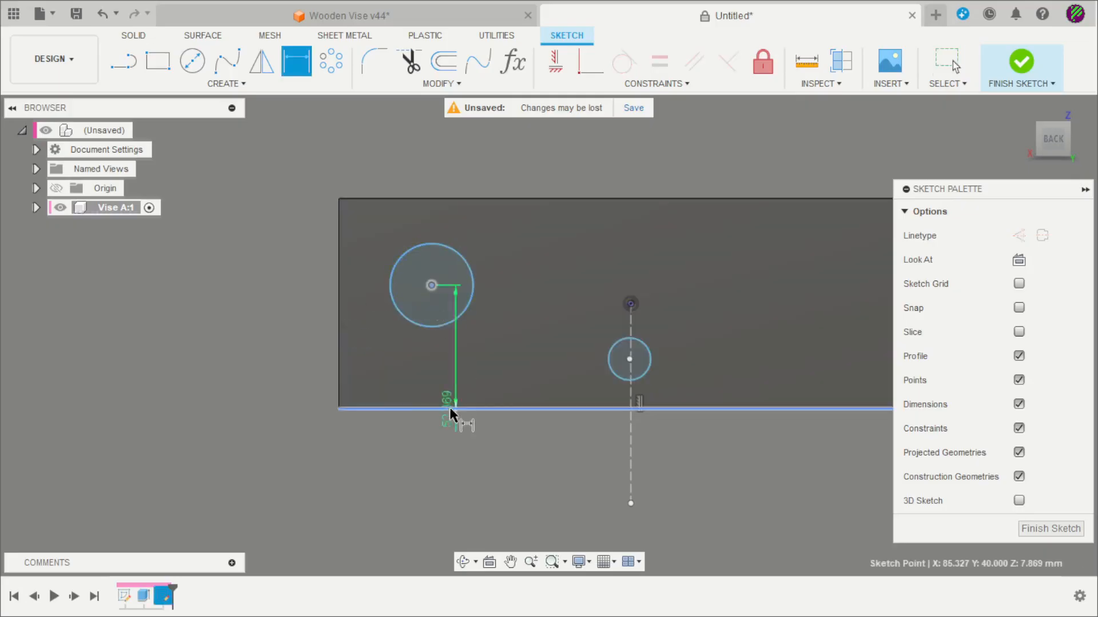
{"action": "left_click", "coordinate": [498, 479]}
{"action": "type", "text": "35"}
{"action": "key", "text": "Return"}
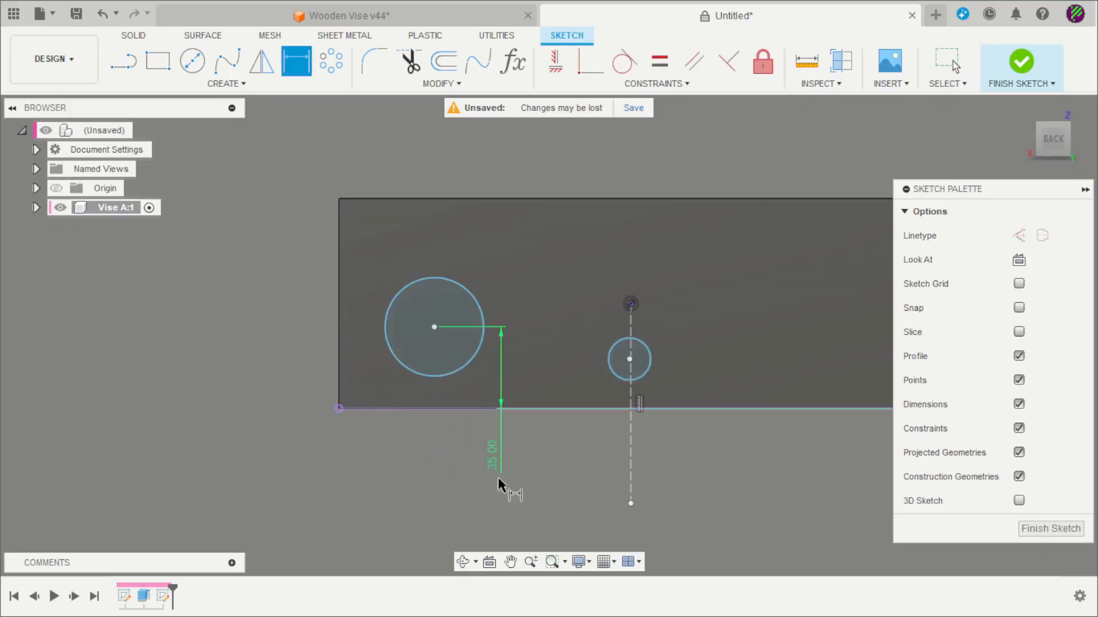
Dimension the larger circle's center 50 mm from the block's left edge.
{"action": "left_click", "coordinate": [433, 327]}
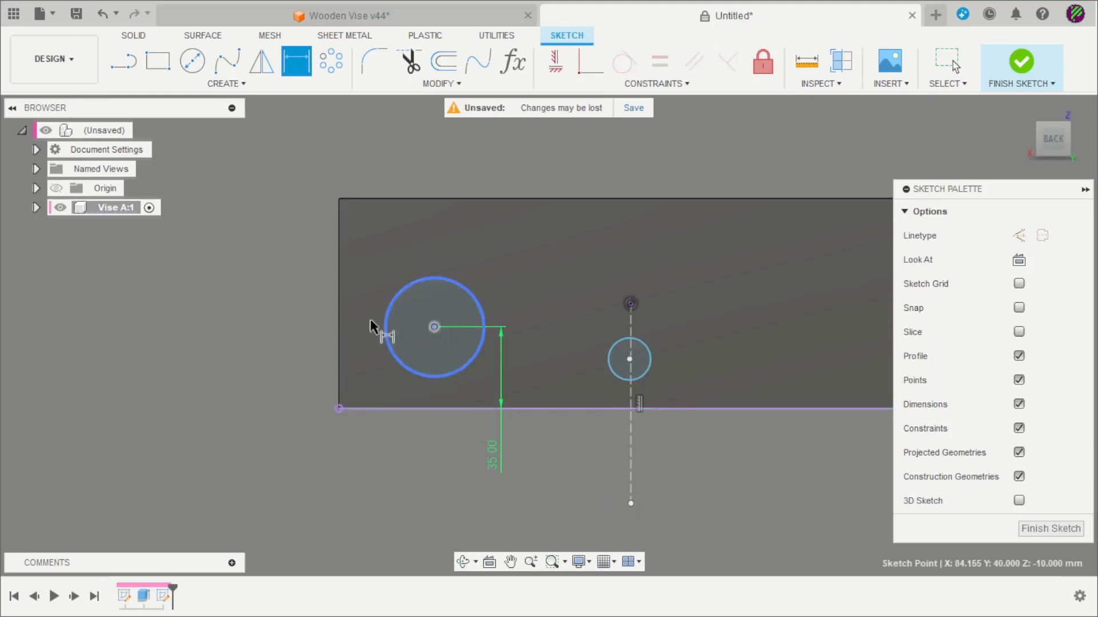
{"action": "left_click", "coordinate": [338, 290]}
{"action": "left_click", "coordinate": [280, 249]}
{"action": "type", "text": "50"}
{"action": "key", "text": "Return"}
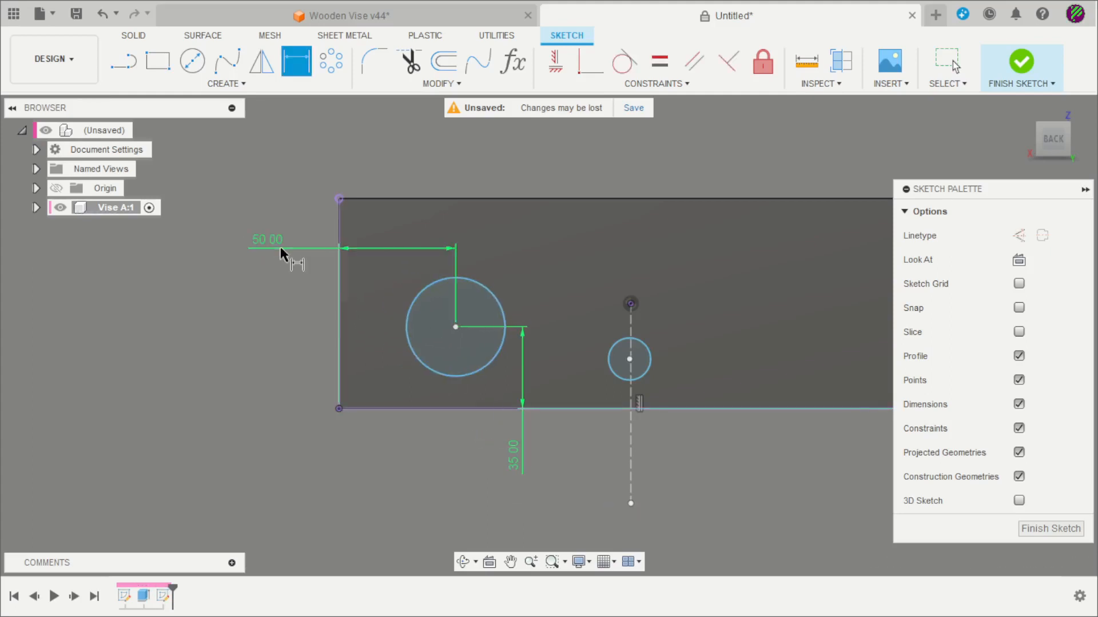
Set the larger circle's diameter to 1 in and place its dimension label below the block's bottom edge.
{"action": "scroll", "coordinate": [281, 252], "scroll_direction": "down", "scroll_amount": 2}
{"action": "scroll", "coordinate": [314, 329], "scroll_direction": "up", "scroll_amount": 3}
{"action": "left_click", "coordinate": [392, 319]}
{"action": "left_click", "coordinate": [335, 469]}
{"action": "type", "text": "1"}
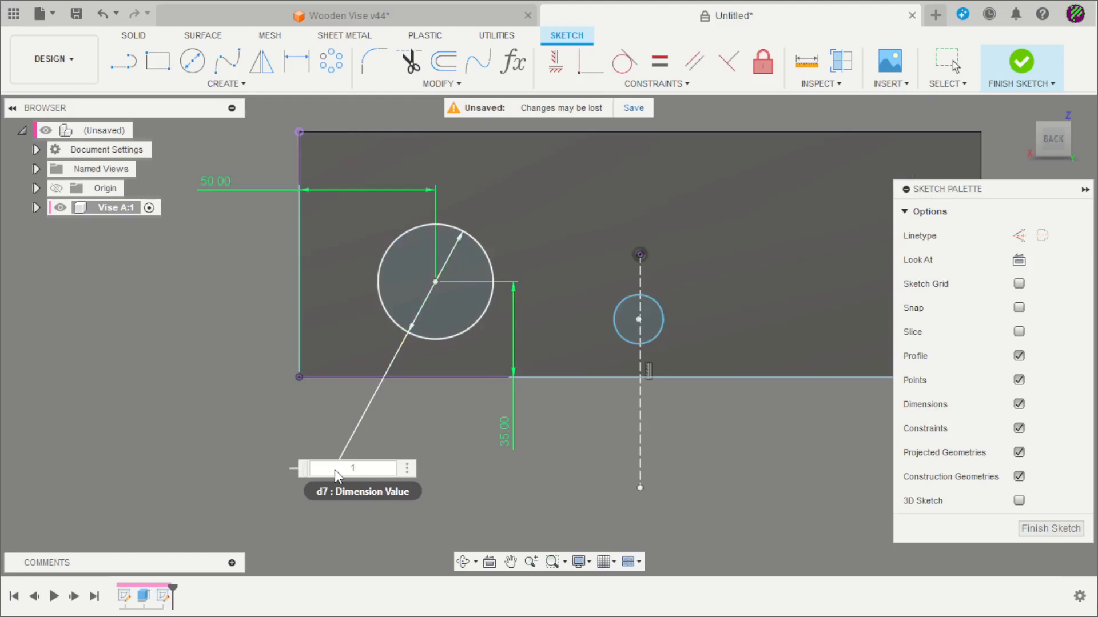
{"action": "type", "text": "in"}
{"action": "key", "text": "Return"}
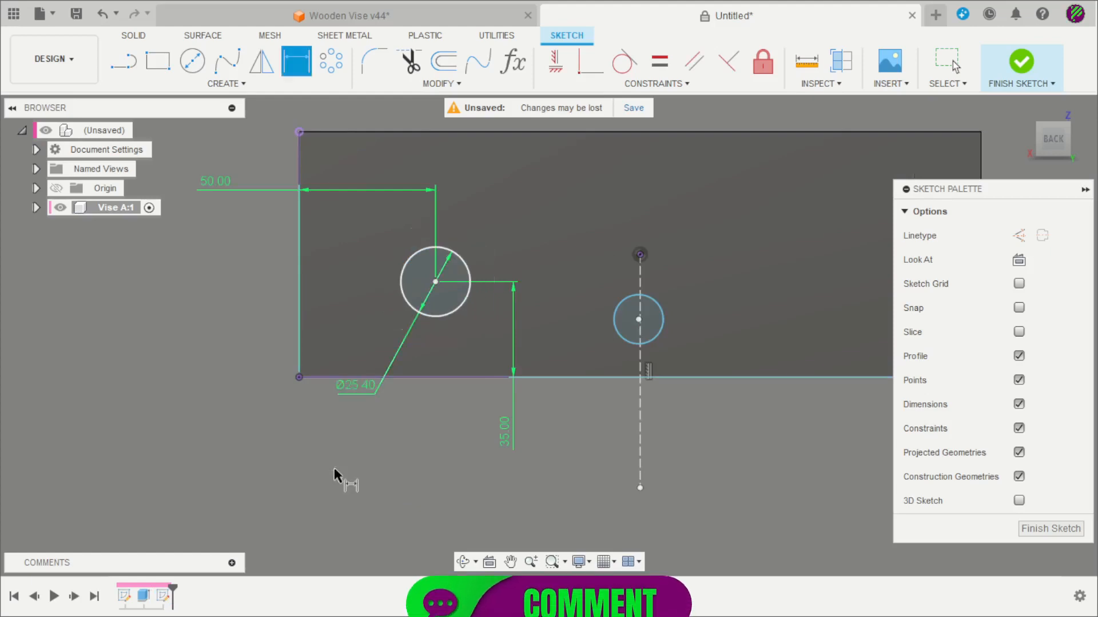
{"action": "key", "text": "Escape"}
{"action": "left_click_drag", "start_coordinate": [366, 393], "coordinate": [356, 420]}
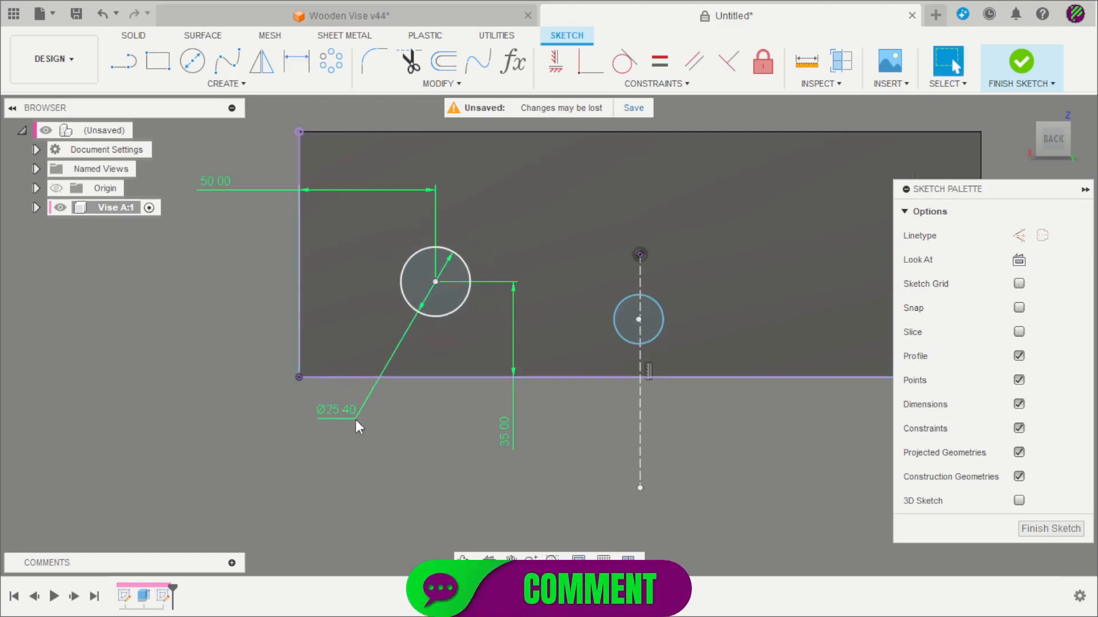
Constrain the smaller circle's center to be coincident with the vertical construction line.
{"action": "left_click", "coordinate": [590, 61]}
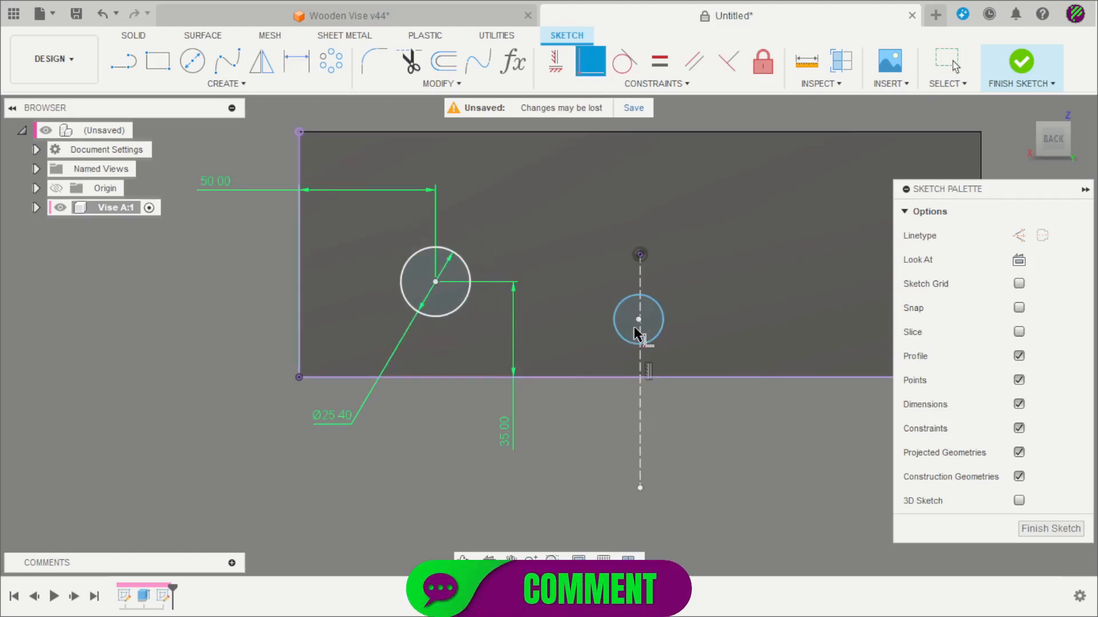
{"action": "left_click", "coordinate": [639, 320]}
{"action": "left_click", "coordinate": [641, 364]}
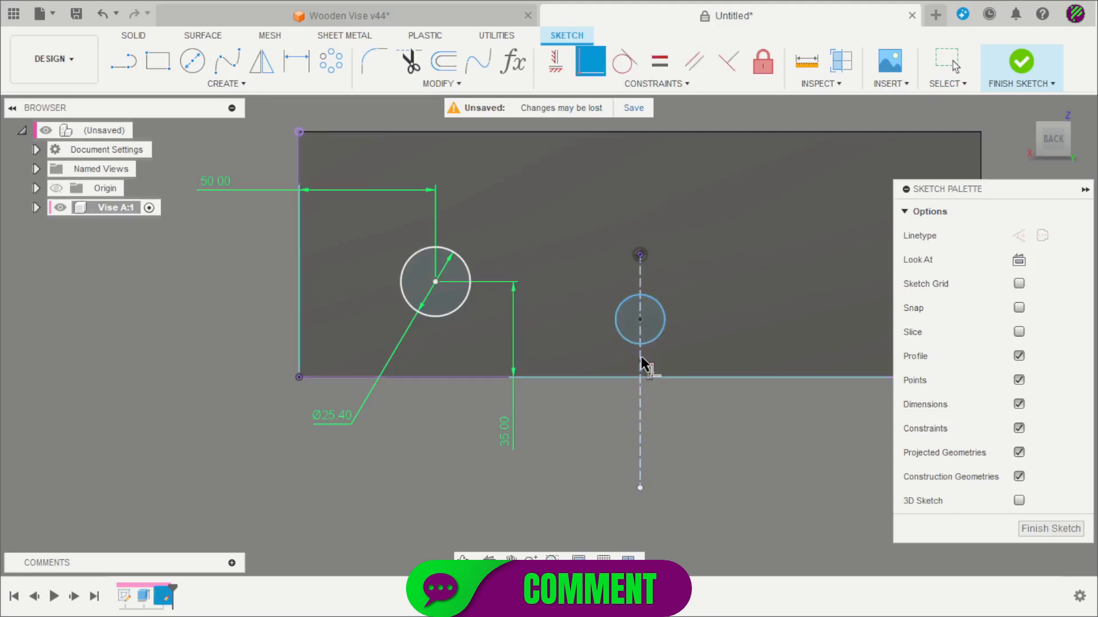
{"action": "key", "text": "Escape"}
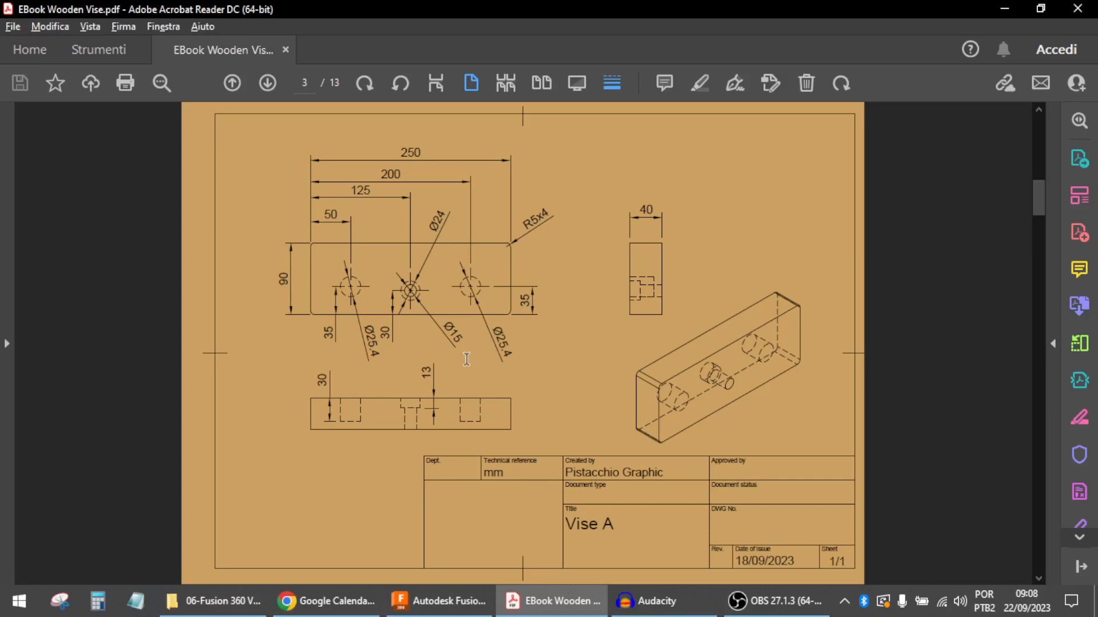
Set the diameter of the circle on the construction line to 24 mm, as given in the e-book drawing.
{"action": "key", "text": "alt+Tab"}
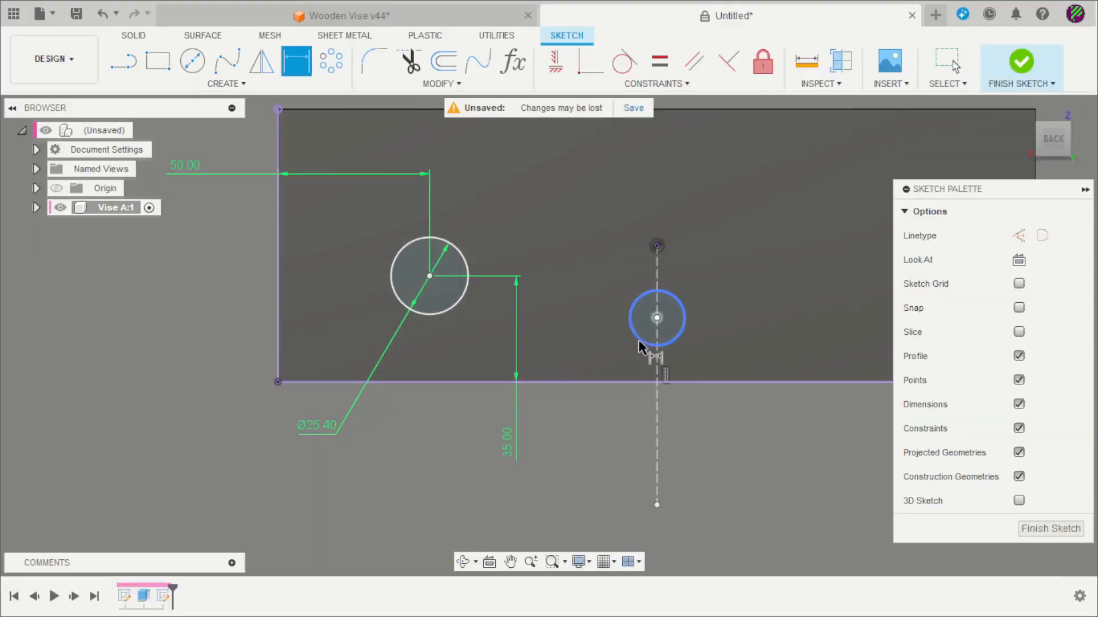
{"action": "left_click", "coordinate": [639, 343]}
{"action": "left_click", "coordinate": [590, 351]}
{"action": "type", "text": "24"}
{"action": "key", "text": "Return"}
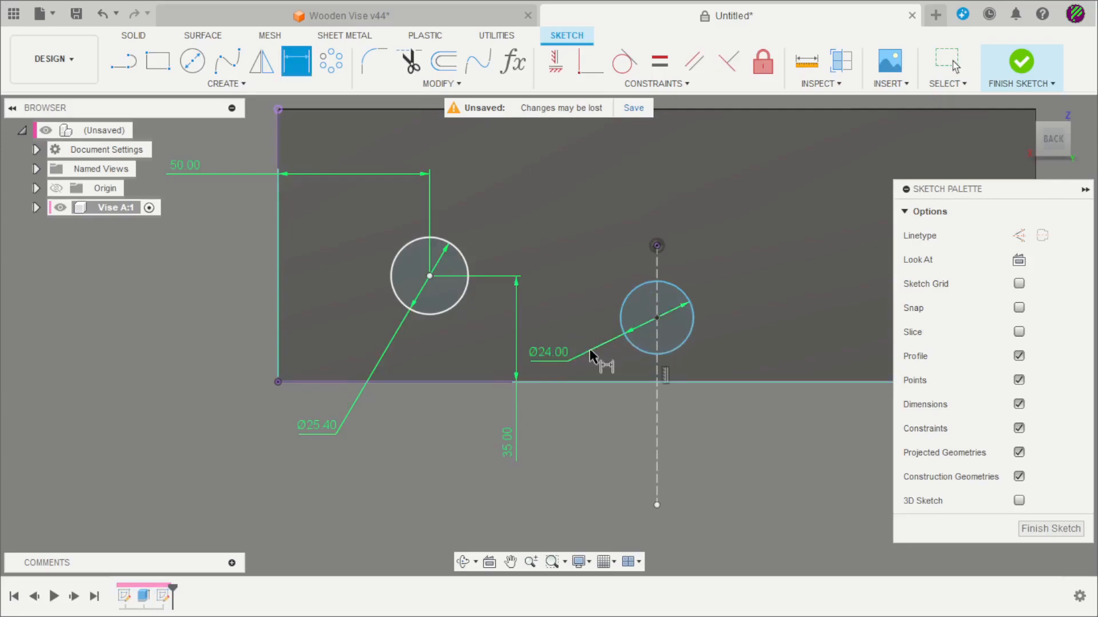
Check the e-book drawing and dimension the 24 mm circle's center 30 mm above the block's bottom edge.
{"action": "key", "text": "alt+Tab"}
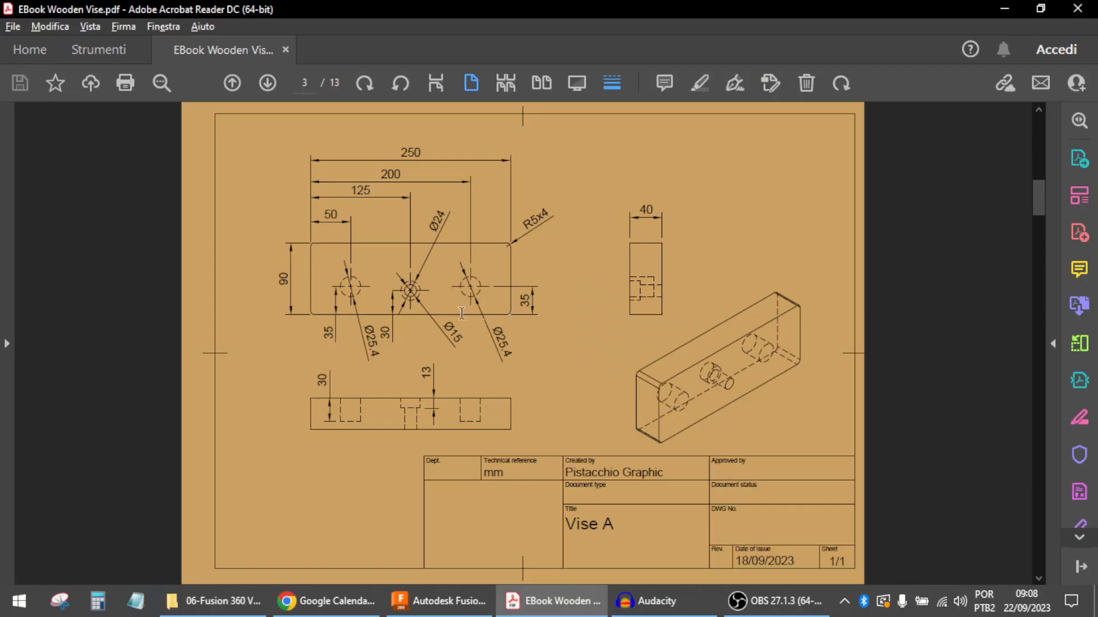
{"action": "key", "text": "alt+Tab"}
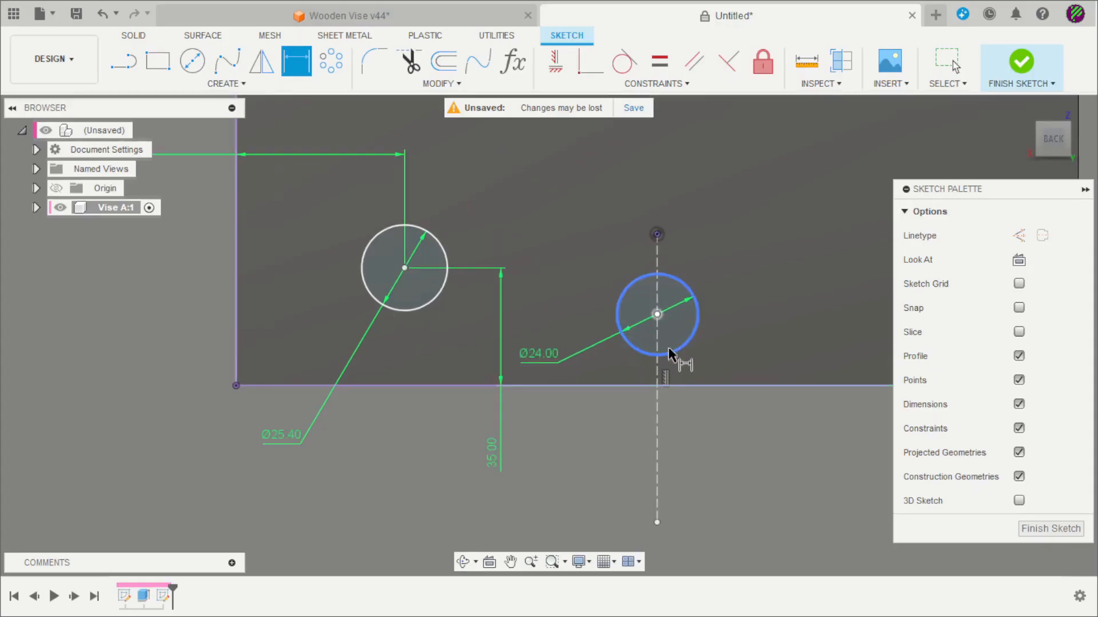
{"action": "left_click", "coordinate": [654, 316]}
{"action": "left_click", "coordinate": [697, 386]}
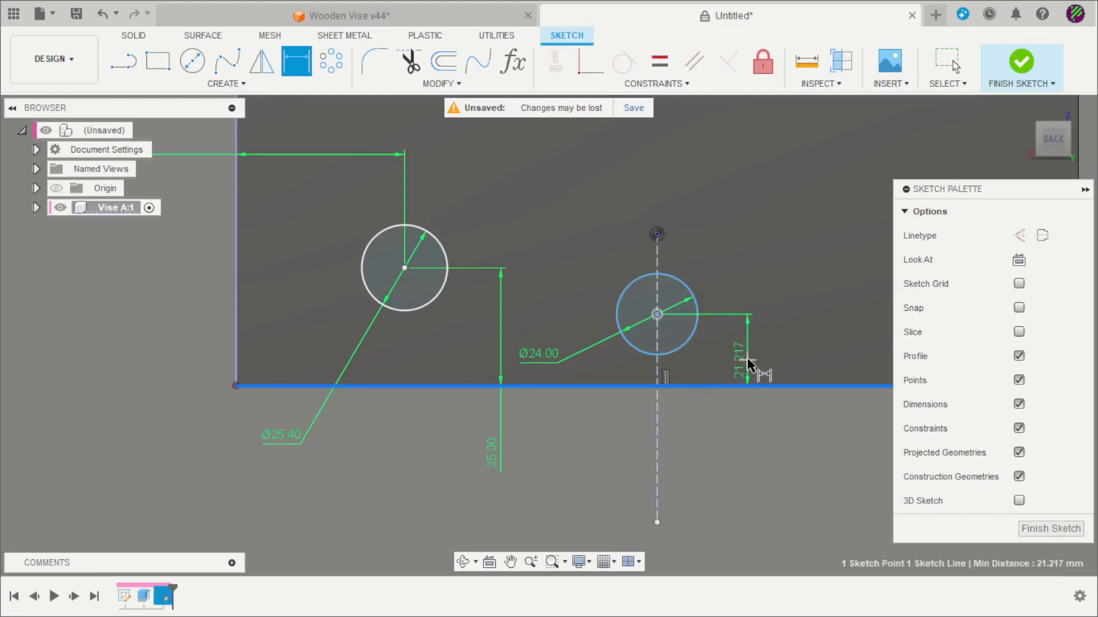
{"action": "left_click", "coordinate": [750, 366]}
{"action": "type", "text": "30"}
{"action": "key", "text": "Return"}
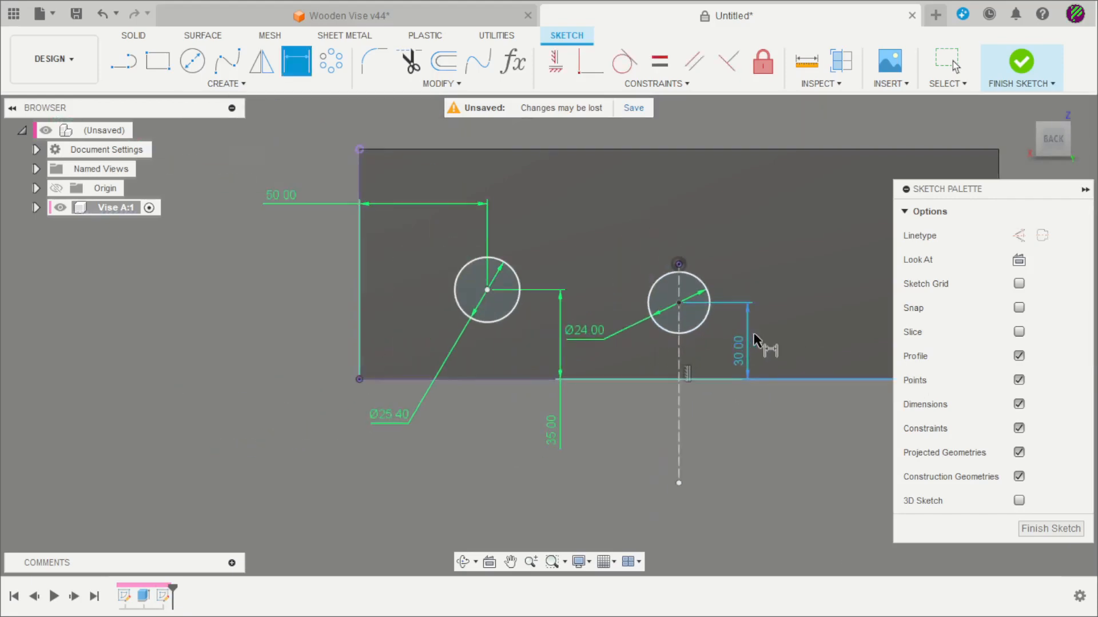
Check the e-book drawing and sketch a concentric 15 mm diameter circle inside the 24 mm circle.
{"action": "key", "text": "alt+Tab"}
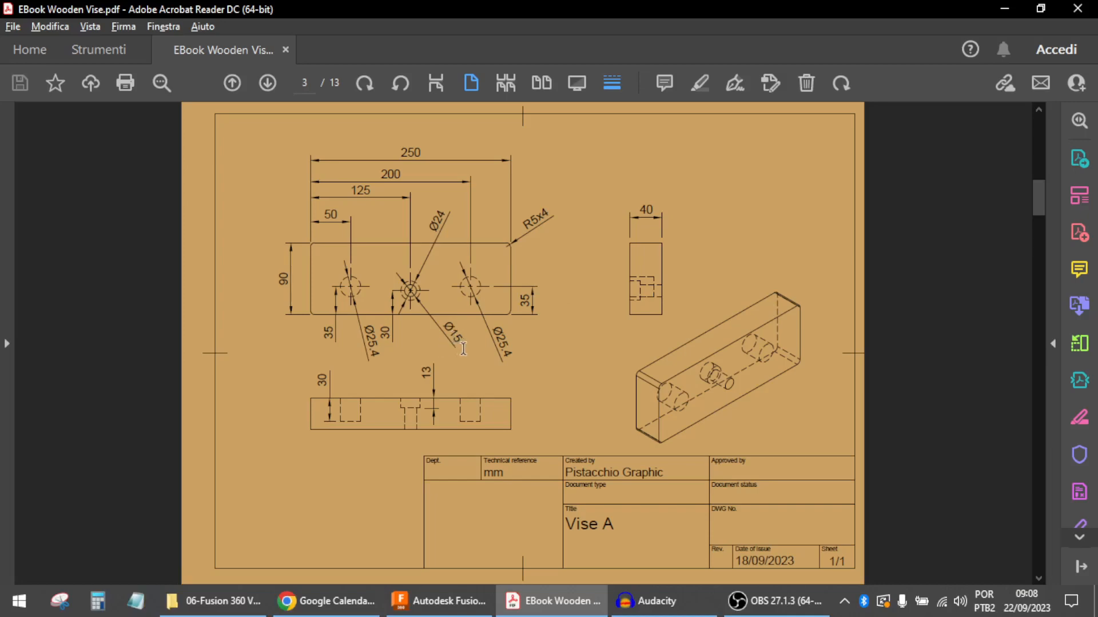
{"action": "key", "text": "alt+Tab"}
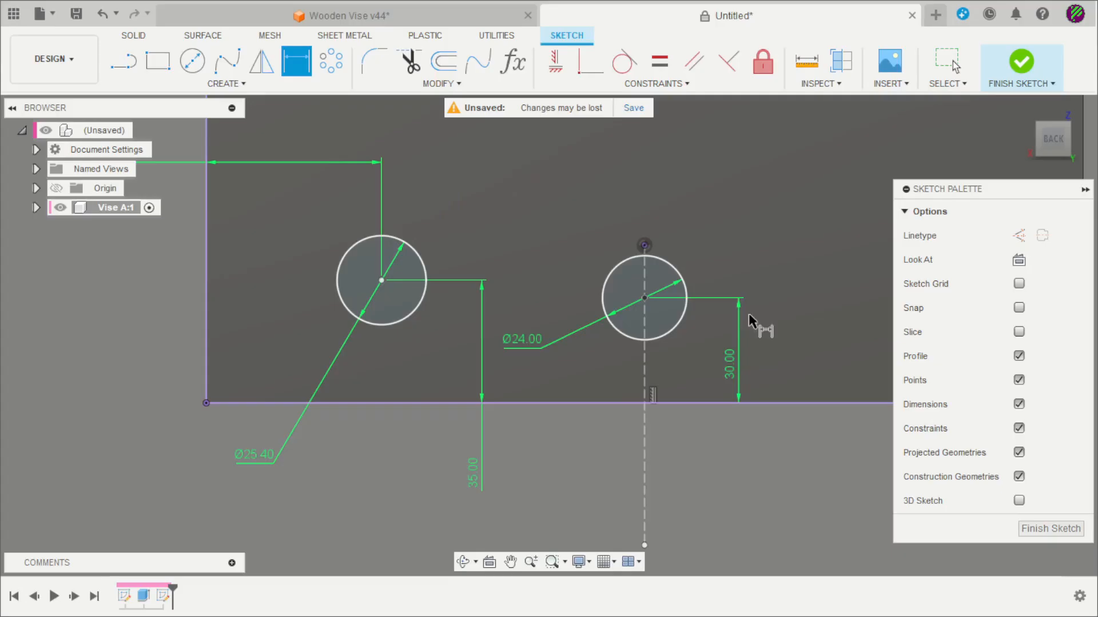
{"action": "scroll", "coordinate": [705, 303], "scroll_direction": "up", "scroll_amount": 3}
{"action": "key", "text": "c"}
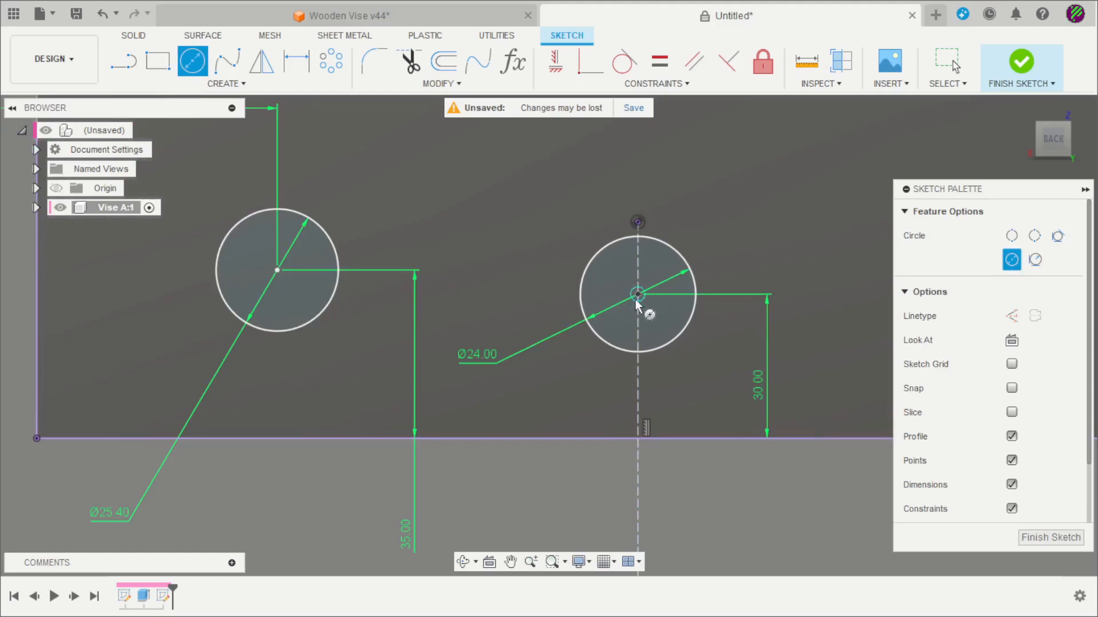
{"action": "left_click", "coordinate": [638, 295]}
{"action": "left_click", "coordinate": [661, 327]}
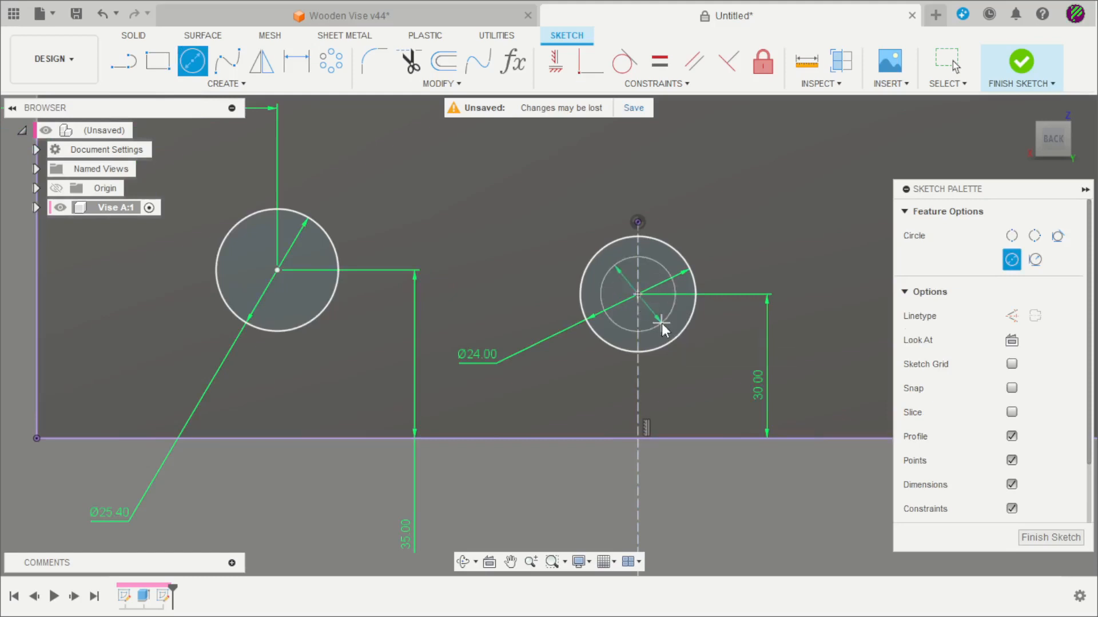
{"action": "key", "text": "Escape"}
Mirror the 25.4 mm circle across the vertical construction line and finish the sketch.
{"action": "scroll", "coordinate": [574, 308], "scroll_direction": "down", "scroll_amount": 3}
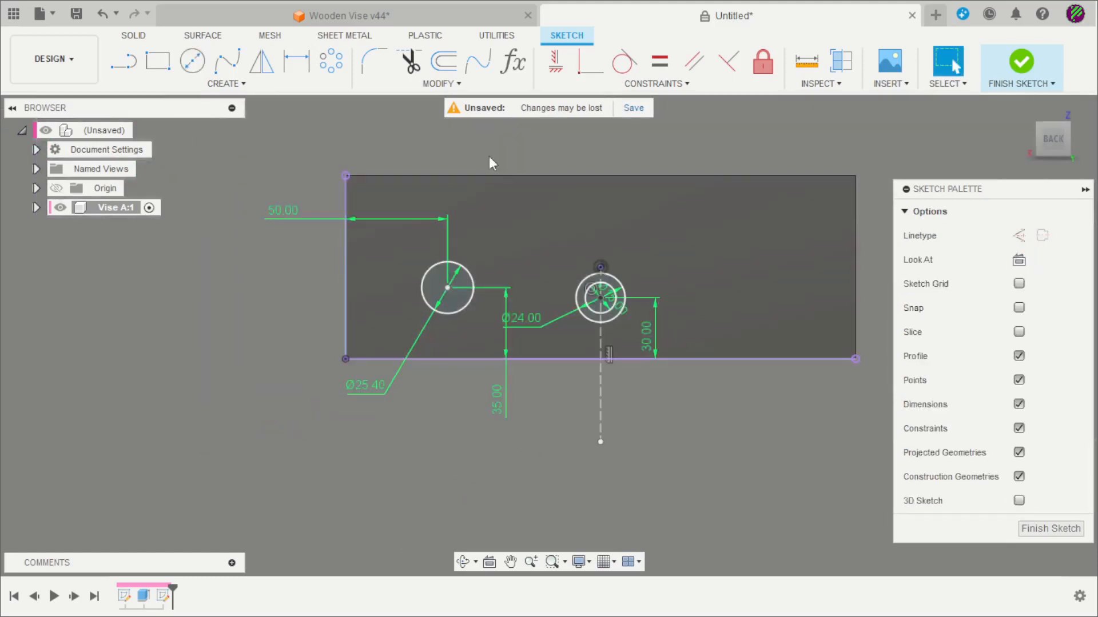
{"action": "scroll", "coordinate": [561, 136], "scroll_direction": "up", "scroll_amount": 2}
{"action": "left_click", "coordinate": [261, 61]}
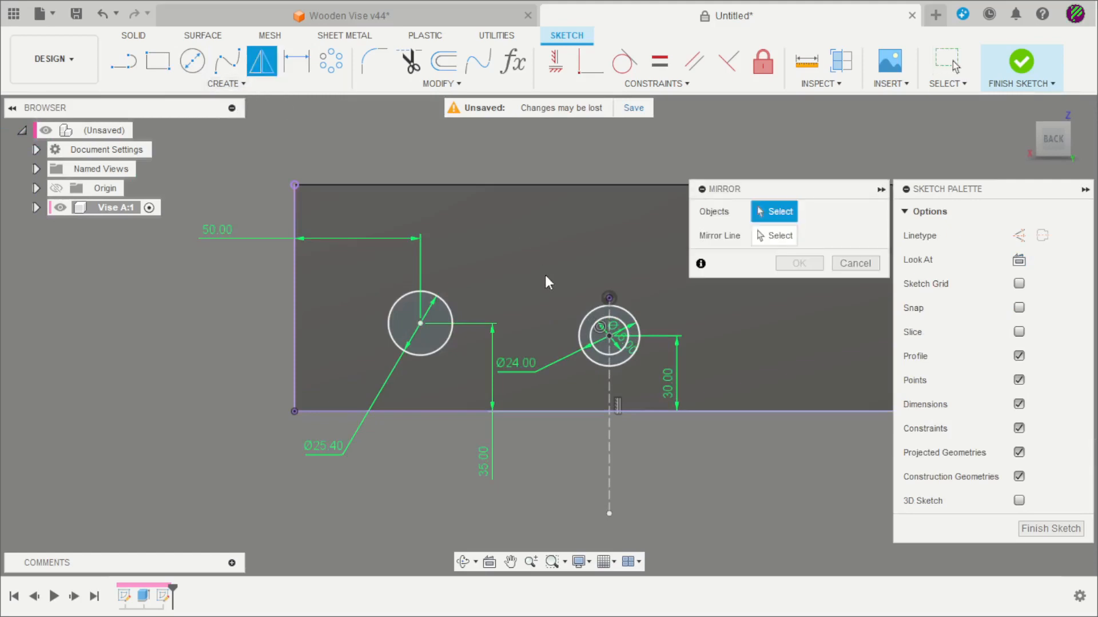
{"action": "left_click", "coordinate": [451, 315]}
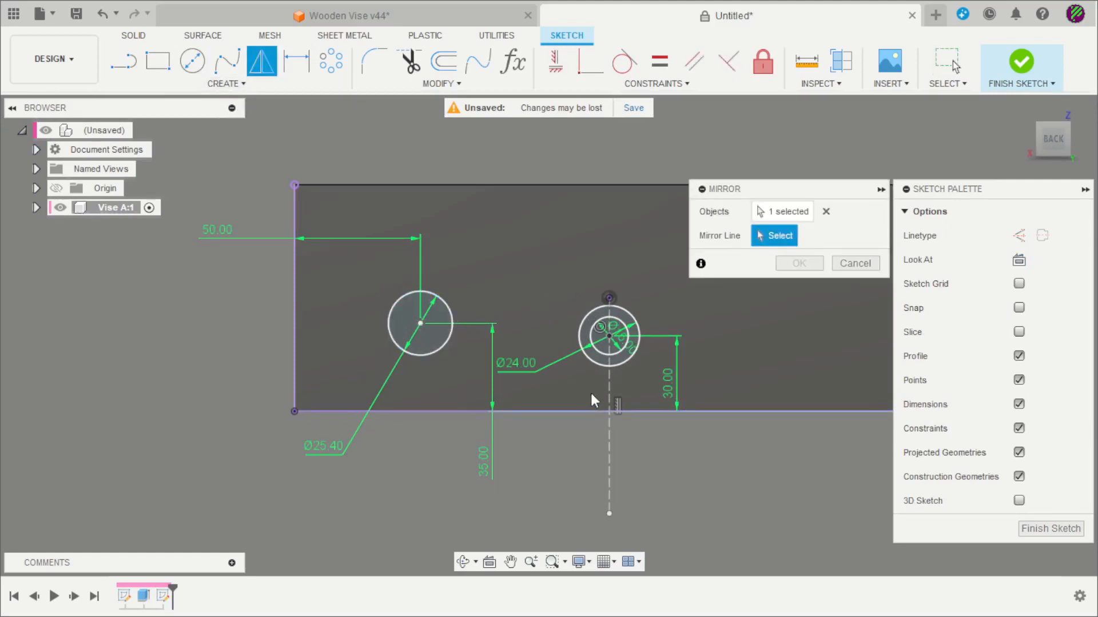
{"action": "left_click", "coordinate": [608, 392]}
{"action": "left_click", "coordinate": [780, 267]}
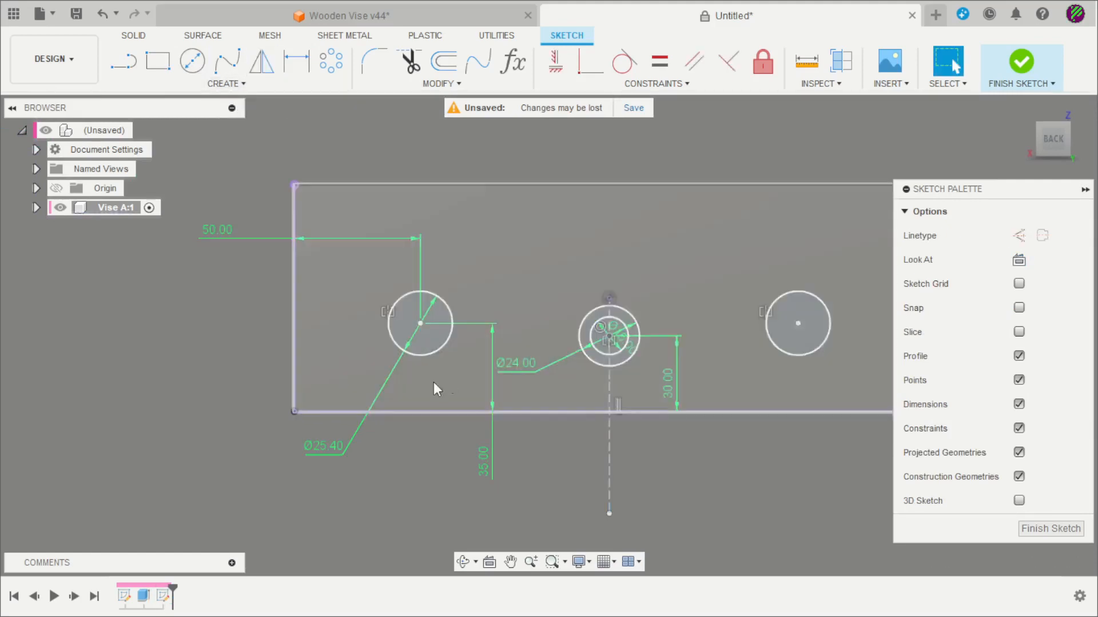
{"action": "scroll", "coordinate": [433, 382], "scroll_direction": "down", "scroll_amount": 1}
{"action": "left_click", "coordinate": [1021, 69]}
Check the hole depth in the e-book drawing and extrude the two outer circles -30 mm to cut blind holes in the block.
{"action": "key", "text": "alt+Tab"}
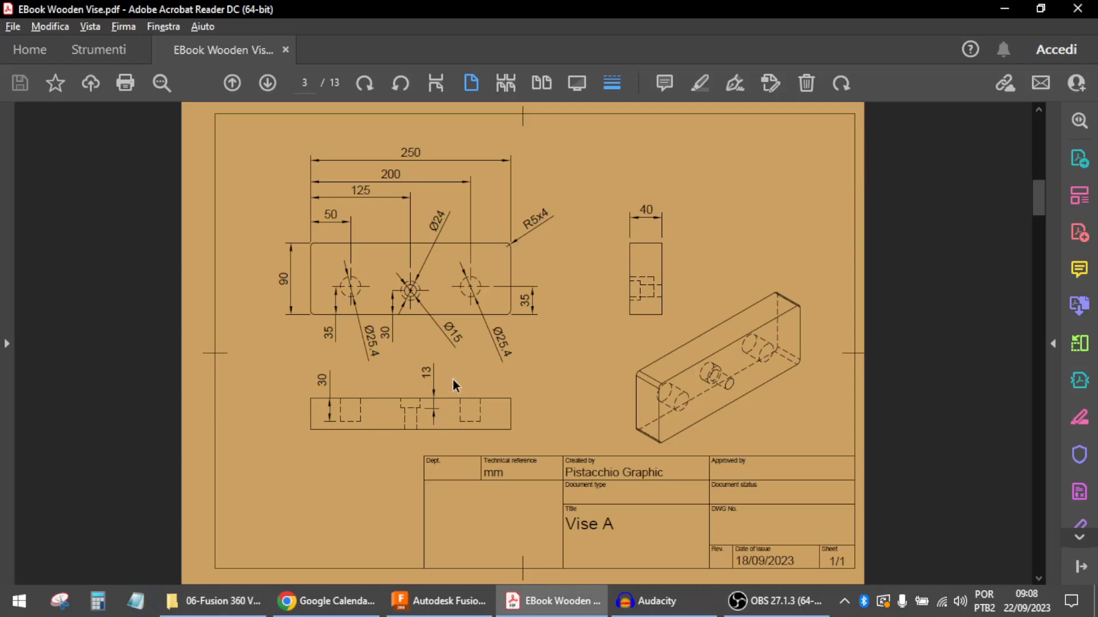
{"action": "key", "text": "alt+Tab"}
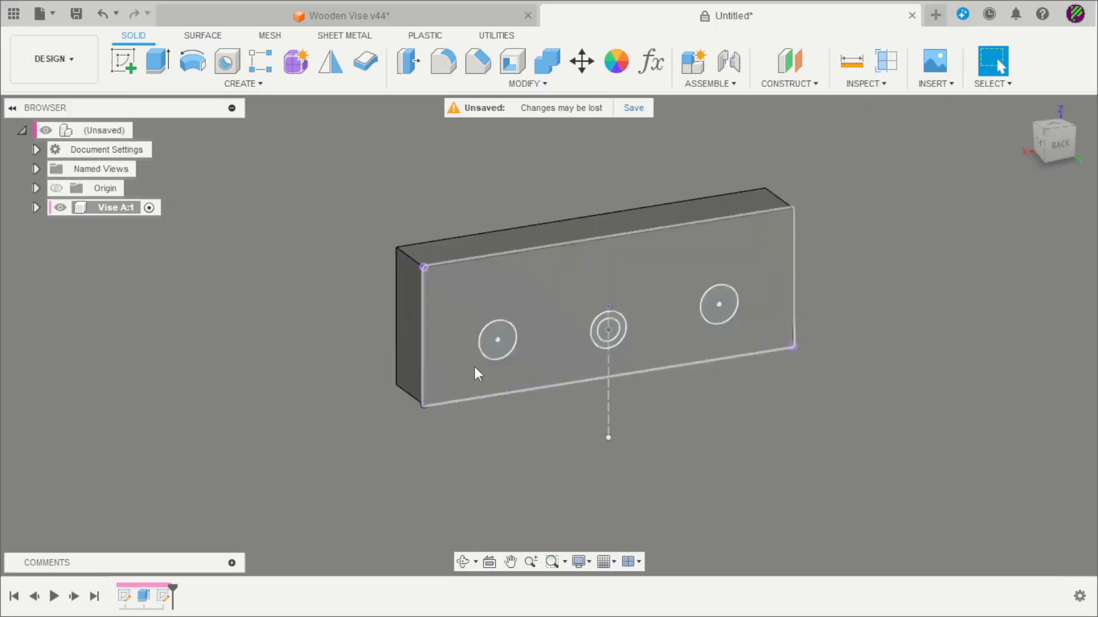
{"action": "left_click", "coordinate": [252, 85]}
{"action": "left_click", "coordinate": [152, 169]}
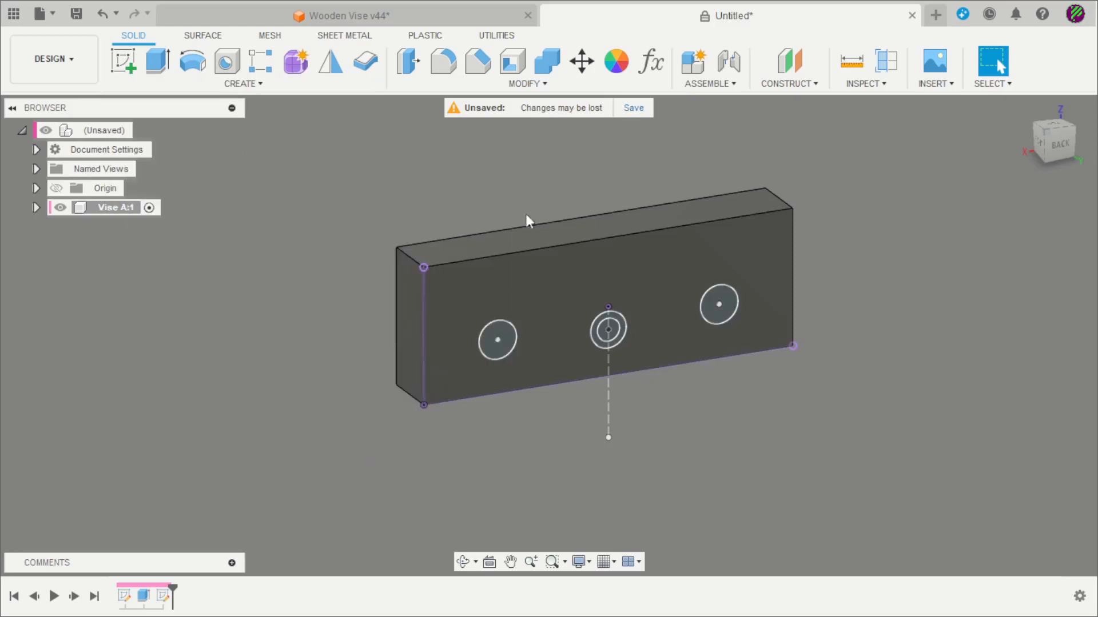
{"action": "left_click", "coordinate": [499, 364]}
{"action": "left_click", "coordinate": [762, 343]}
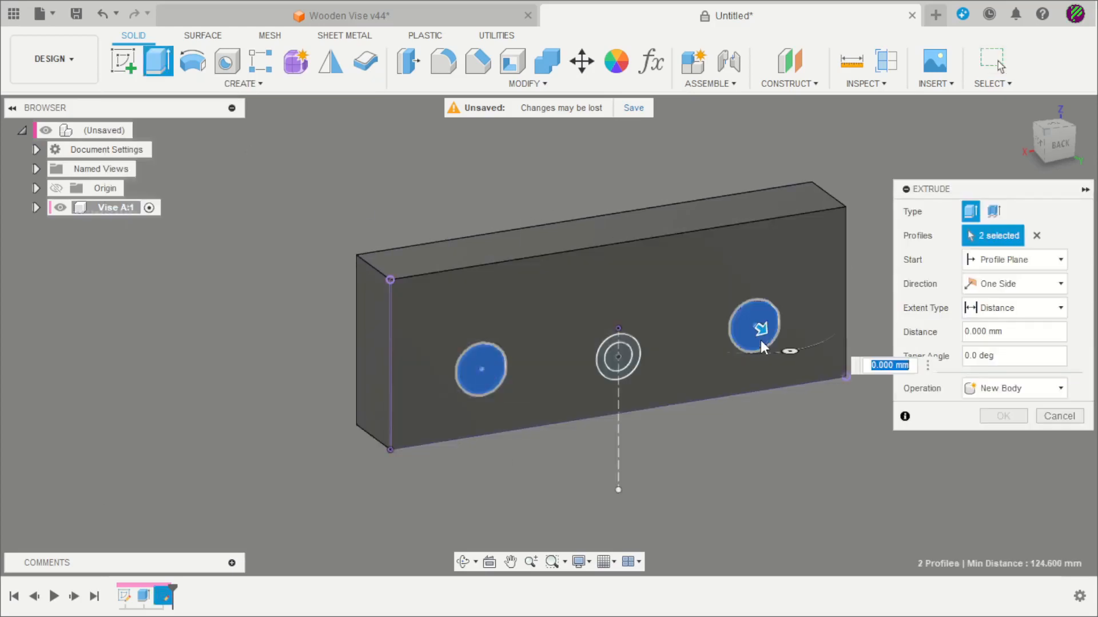
{"action": "type", "text": "-10"}
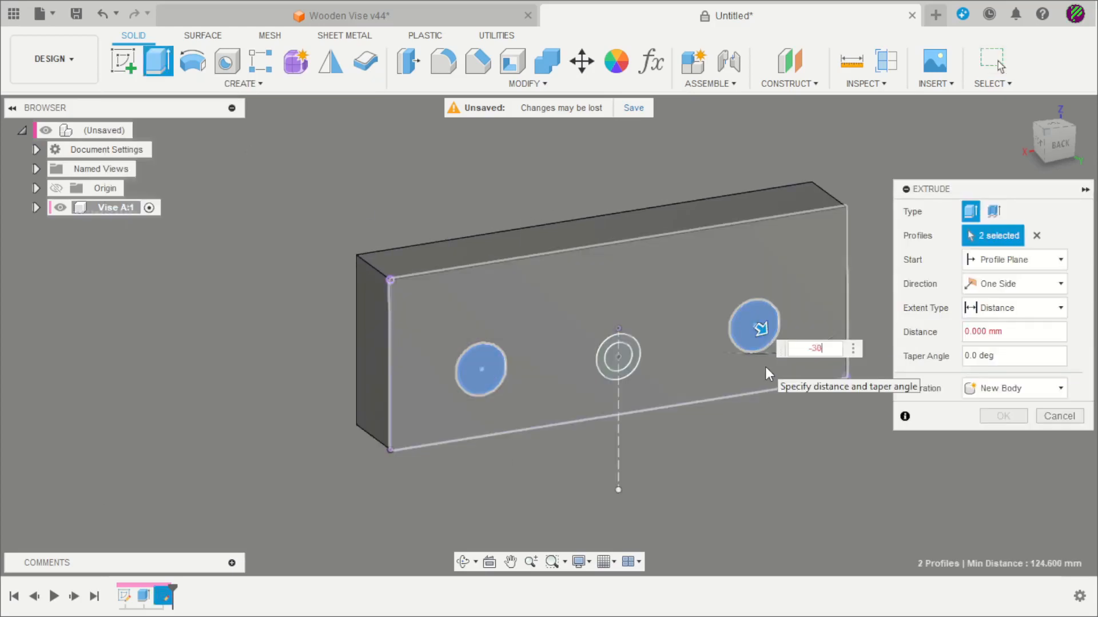
{"action": "key", "text": "Return"}
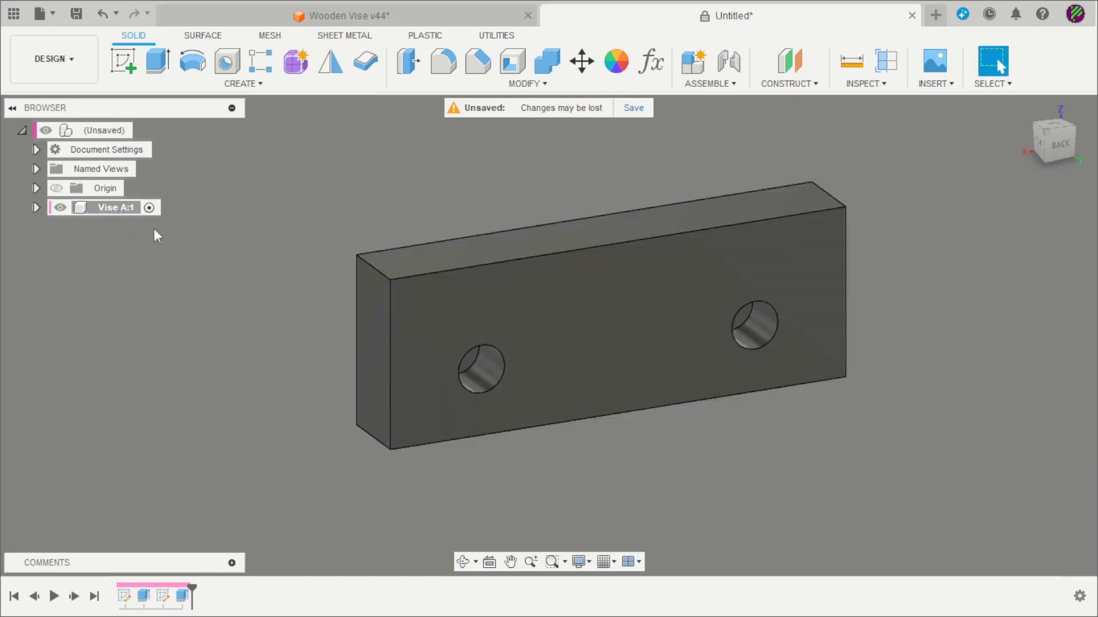
Show Sketch2 of the Vise A component and check the center hole in the e-book drawing.
{"action": "left_click", "coordinate": [36, 208]}
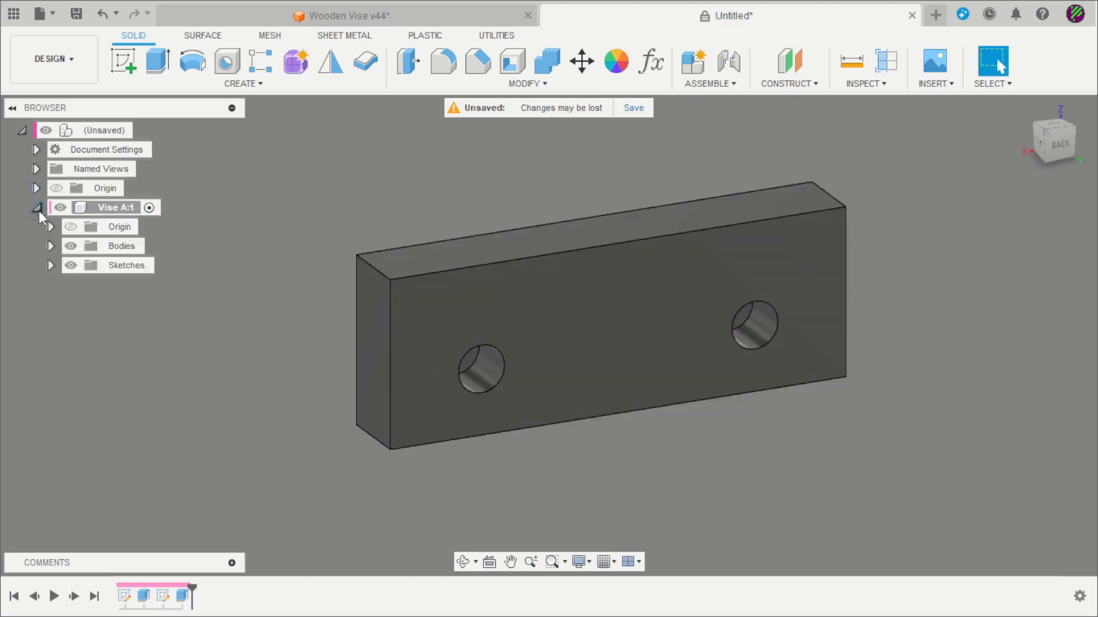
{"action": "left_click", "coordinate": [50, 266]}
{"action": "left_click", "coordinate": [86, 304]}
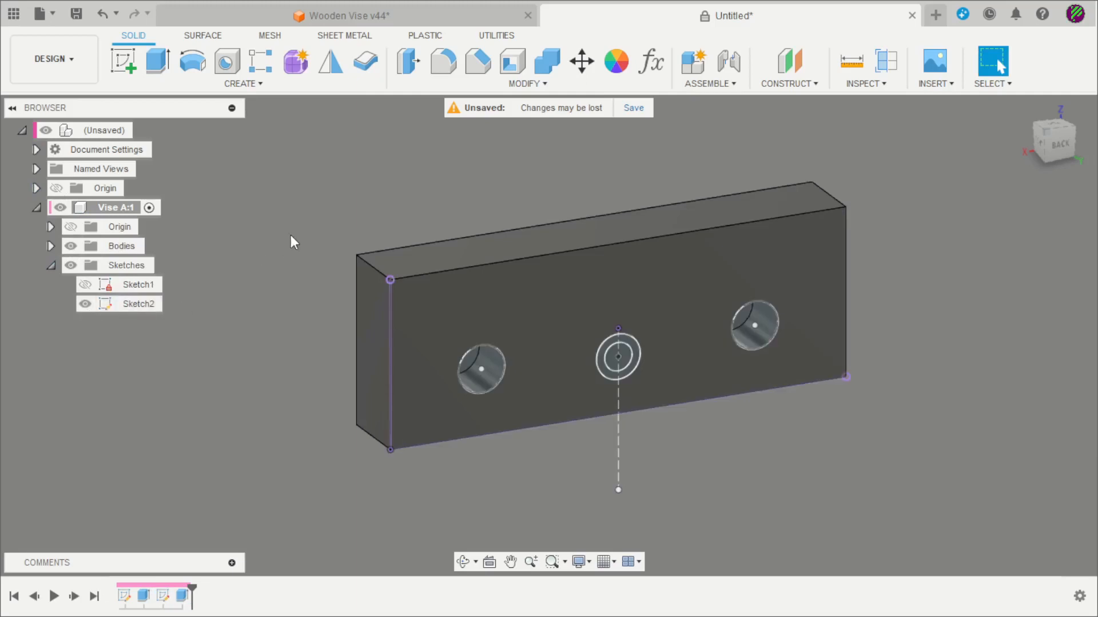
{"action": "scroll", "coordinate": [358, 292], "scroll_direction": "down", "scroll_amount": 2}
{"action": "scroll", "coordinate": [457, 376], "scroll_direction": "up", "scroll_amount": 2}
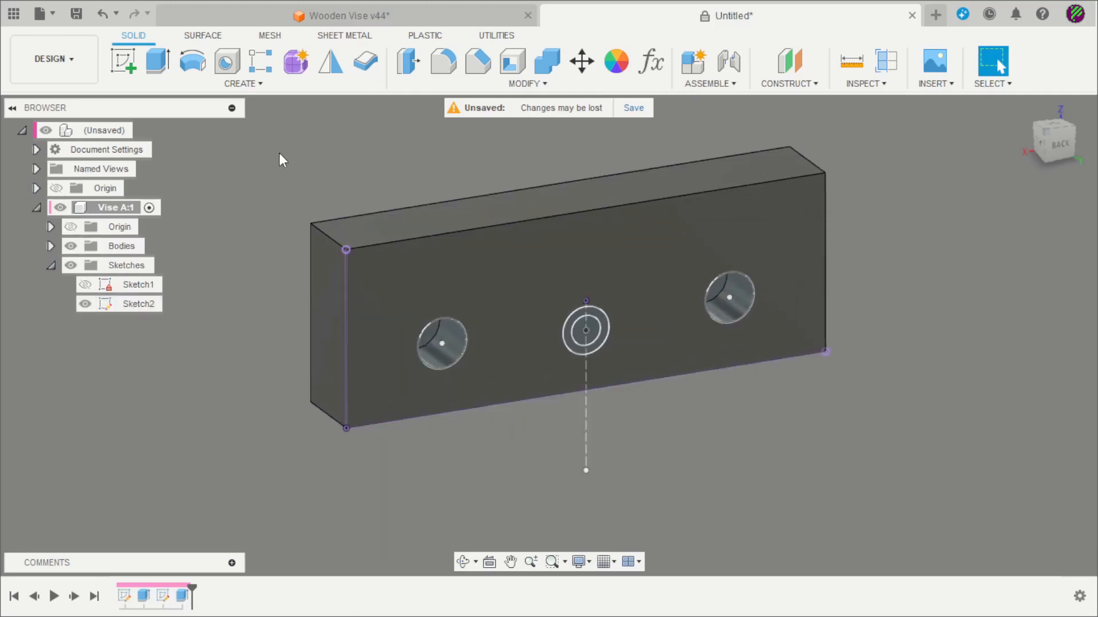
{"action": "key", "text": "alt+Tab"}
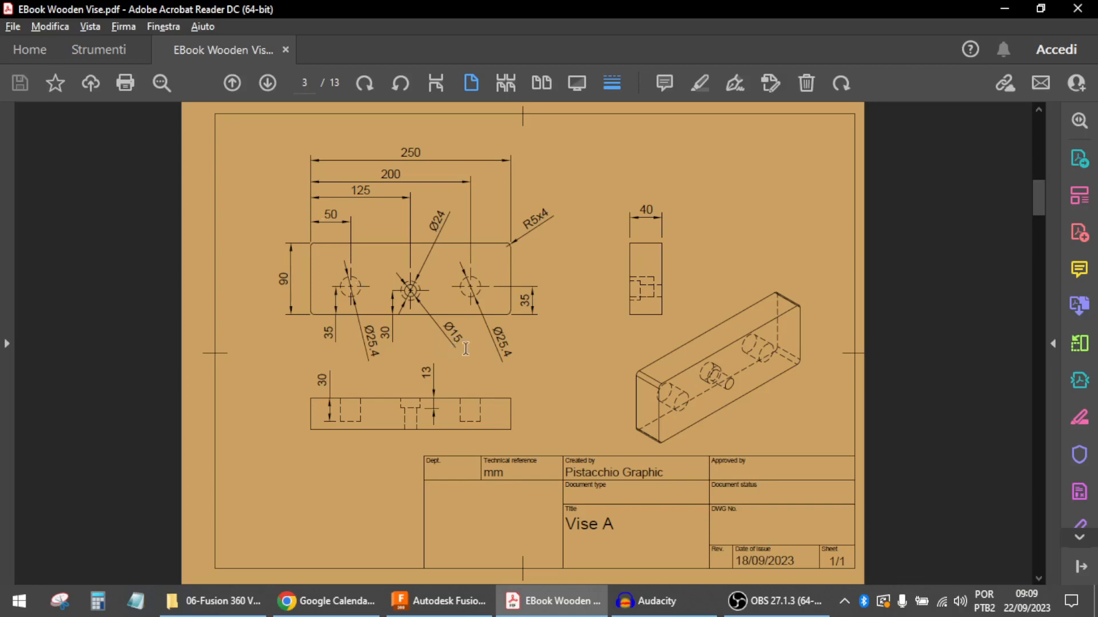
{"action": "key", "text": "alt+Tab"}
Extrude the inner 15 mm circle about -128 mm as a cut all the way through the Vise A block.
{"action": "left_click", "coordinate": [150, 72]}
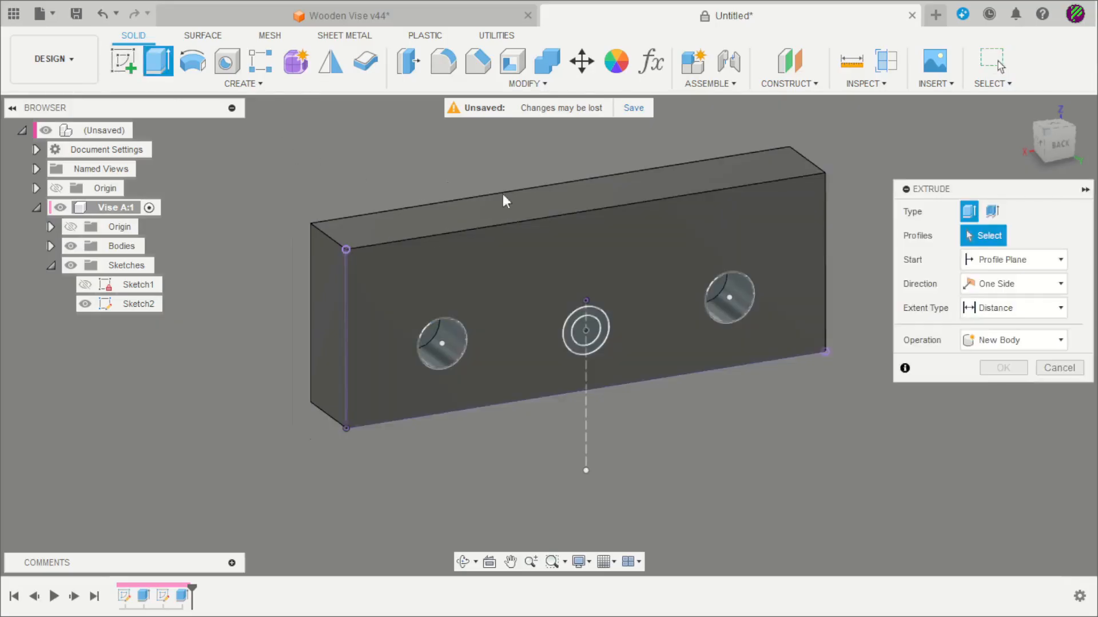
{"action": "scroll", "coordinate": [503, 196], "scroll_direction": "up", "scroll_amount": 1}
{"action": "left_click", "coordinate": [605, 356]}
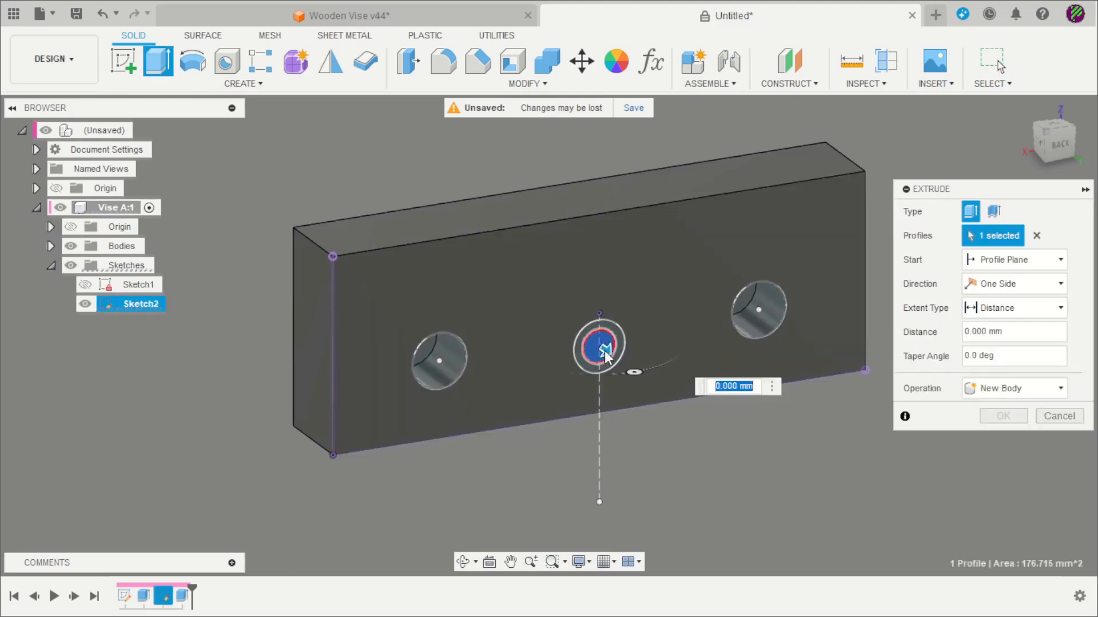
{"action": "left_click_drag", "start_coordinate": [601, 343], "coordinate": [473, 278]}
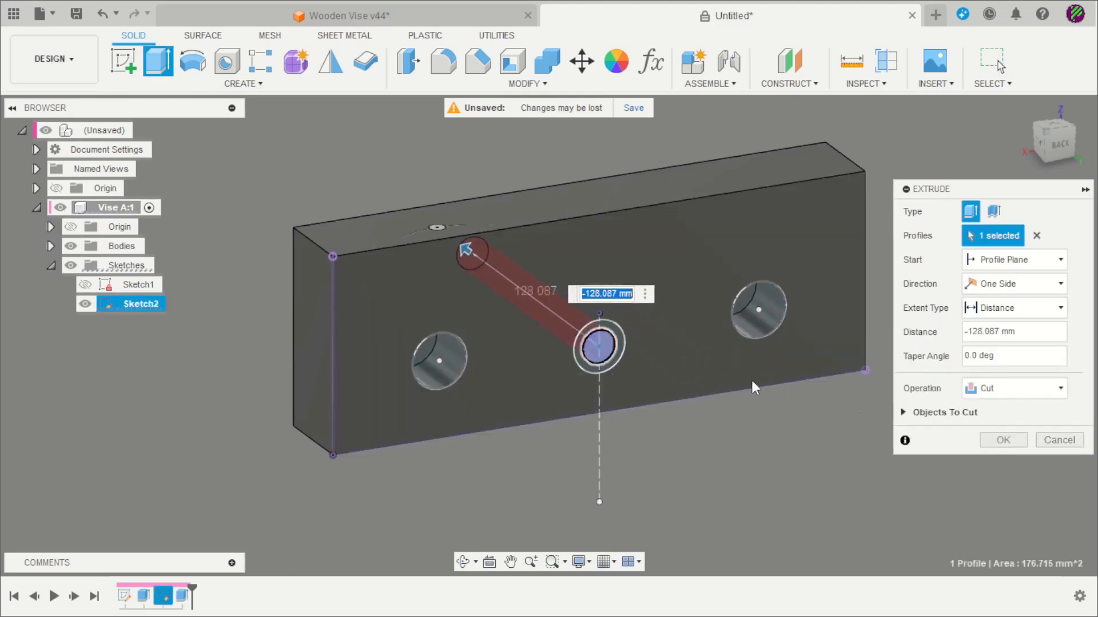
{"action": "left_click", "coordinate": [997, 441]}
{"action": "middle_click_drag", "start_coordinate": [718, 472], "coordinate": [751, 475], "text": "shift"}
Extrude the ring between the 15 mm and 24 mm circles -10 mm as a counterbore cut, and hide Sketch2.
{"action": "key", "text": "alt+Tab"}
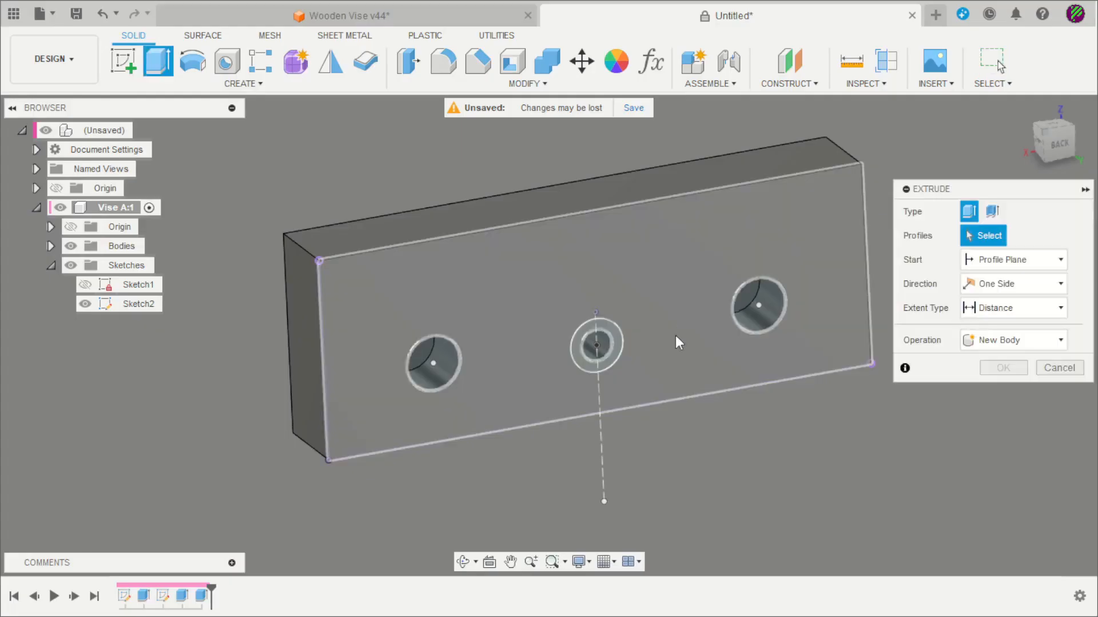
{"action": "scroll", "coordinate": [609, 355], "scroll_direction": "up", "scroll_amount": 5}
{"action": "left_click", "coordinate": [592, 356]}
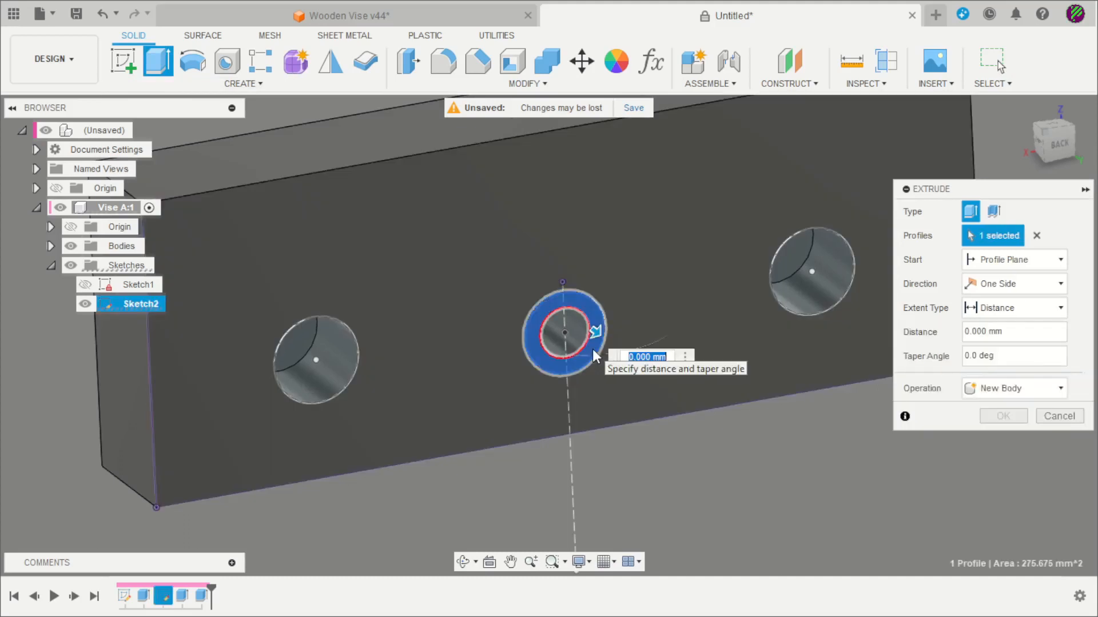
{"action": "type", "text": "-"}
{"action": "type", "text": "10"}
{"action": "key", "text": "Return"}
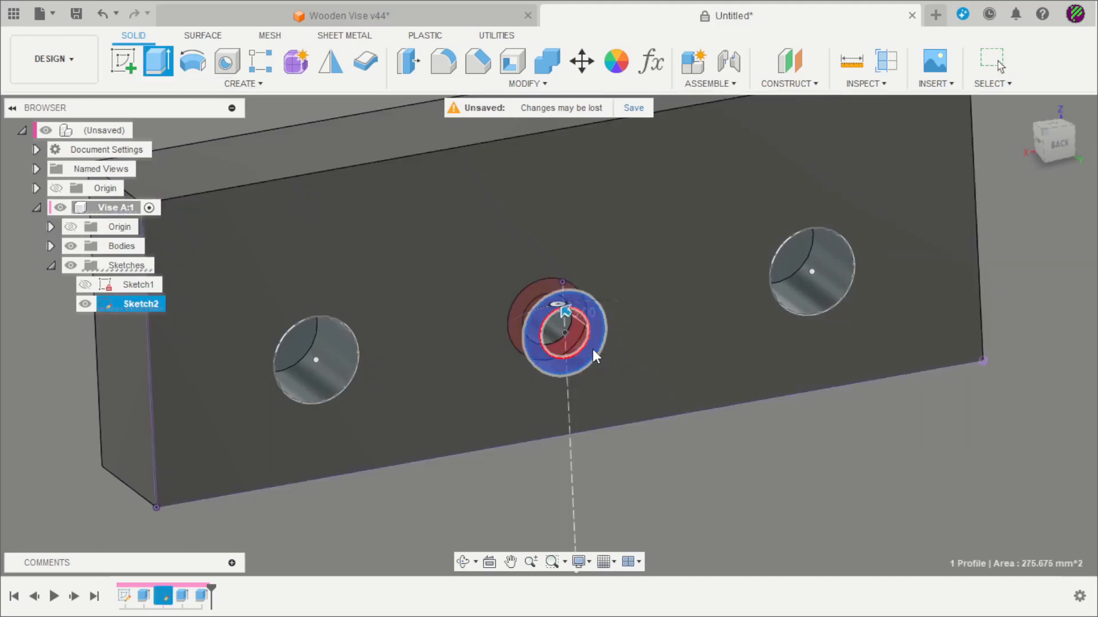
{"action": "scroll", "coordinate": [593, 349], "scroll_direction": "down", "scroll_amount": 5}
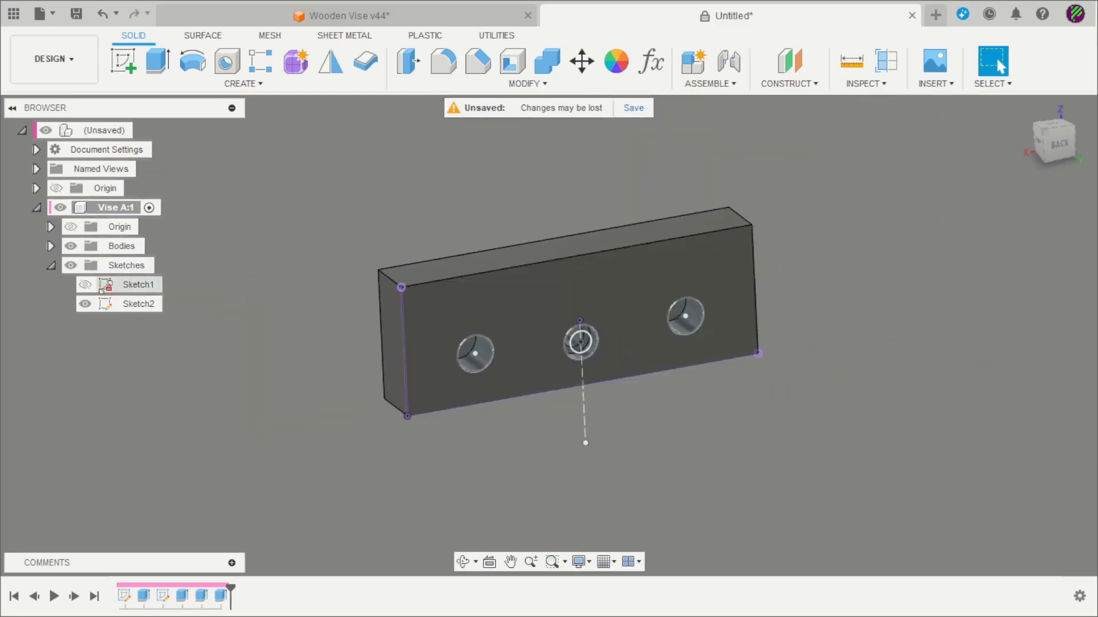
{"action": "left_click", "coordinate": [87, 304]}
Check the corner radius in the e-book drawing and fillet the block's four short corner edges with a 5 mm radius.
{"action": "key", "text": "alt+Tab"}
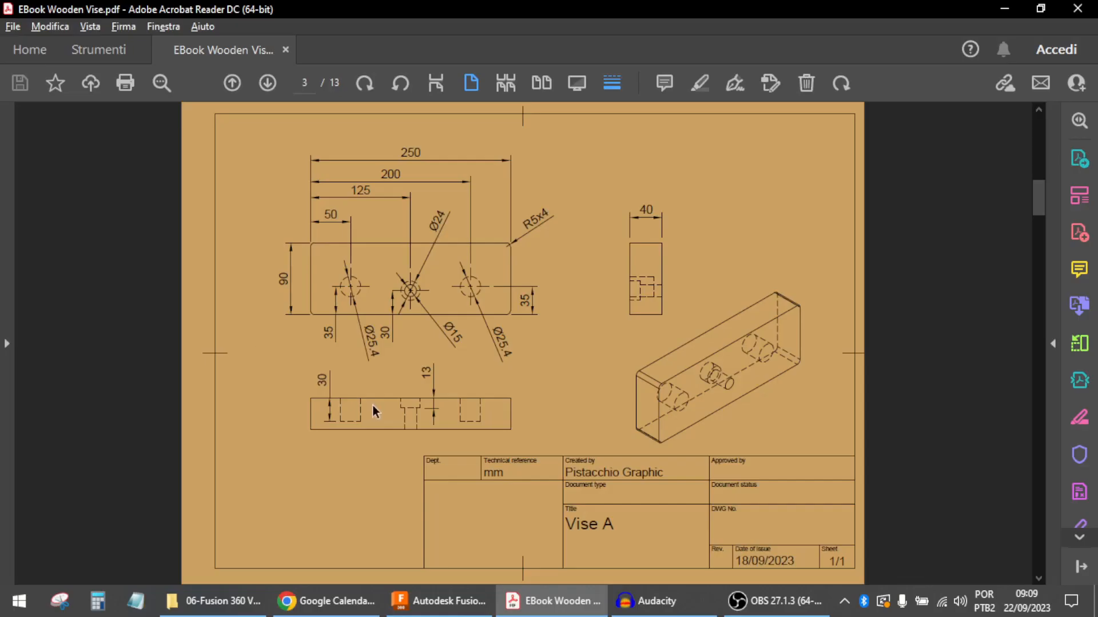
{"action": "key", "text": "alt+Tab"}
{"action": "left_click", "coordinate": [443, 61]}
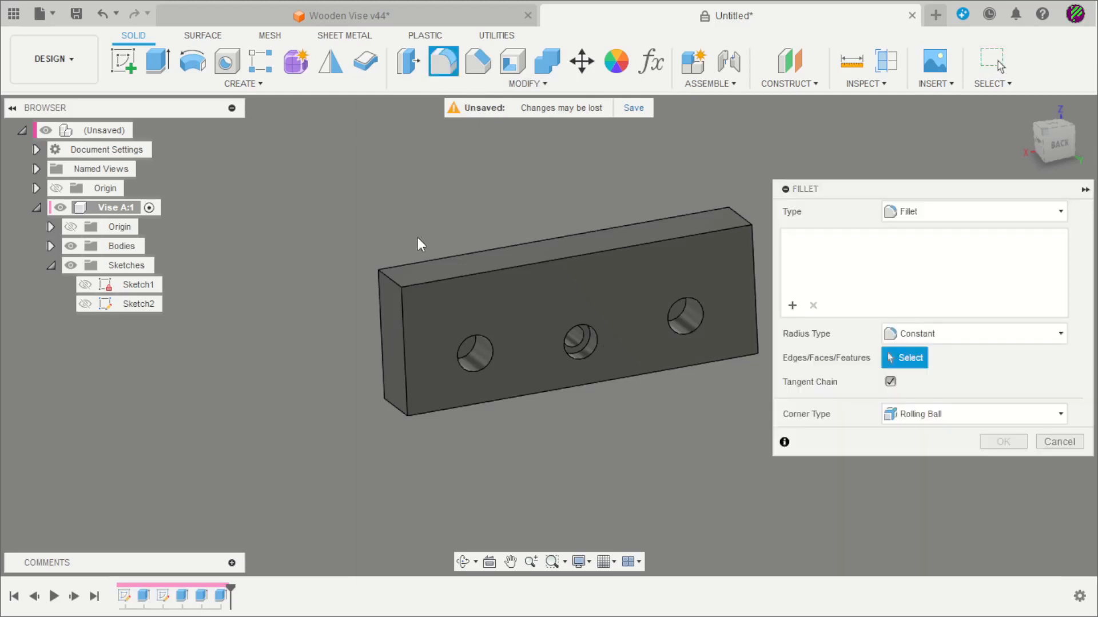
{"action": "scroll", "coordinate": [401, 268], "scroll_direction": "up", "scroll_amount": 2}
{"action": "left_click", "coordinate": [392, 423]}
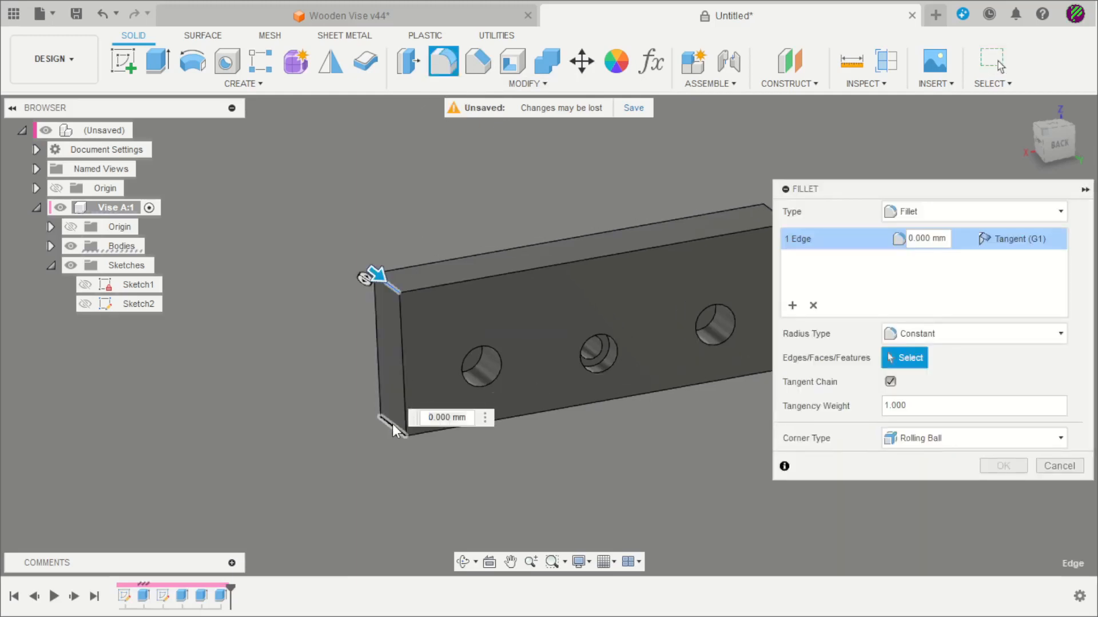
{"action": "left_click", "coordinate": [392, 425]}
{"action": "scroll", "coordinate": [343, 434], "scroll_direction": "down", "scroll_amount": 2}
{"action": "scroll", "coordinate": [543, 358], "scroll_direction": "up", "scroll_amount": 2}
{"action": "left_click", "coordinate": [657, 263]}
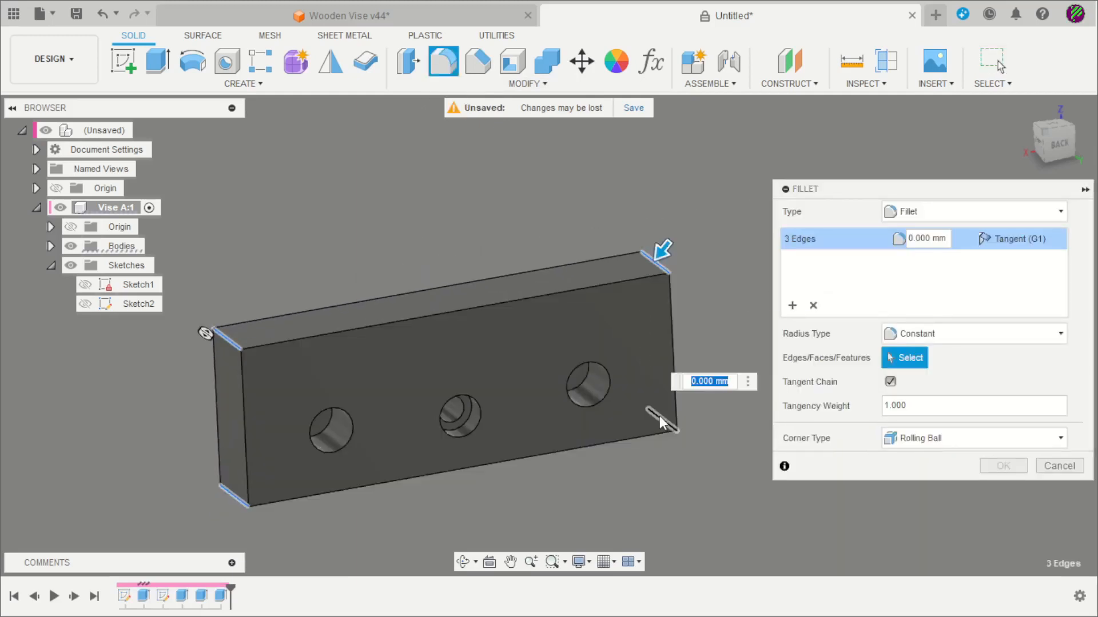
{"action": "left_click", "coordinate": [665, 424]}
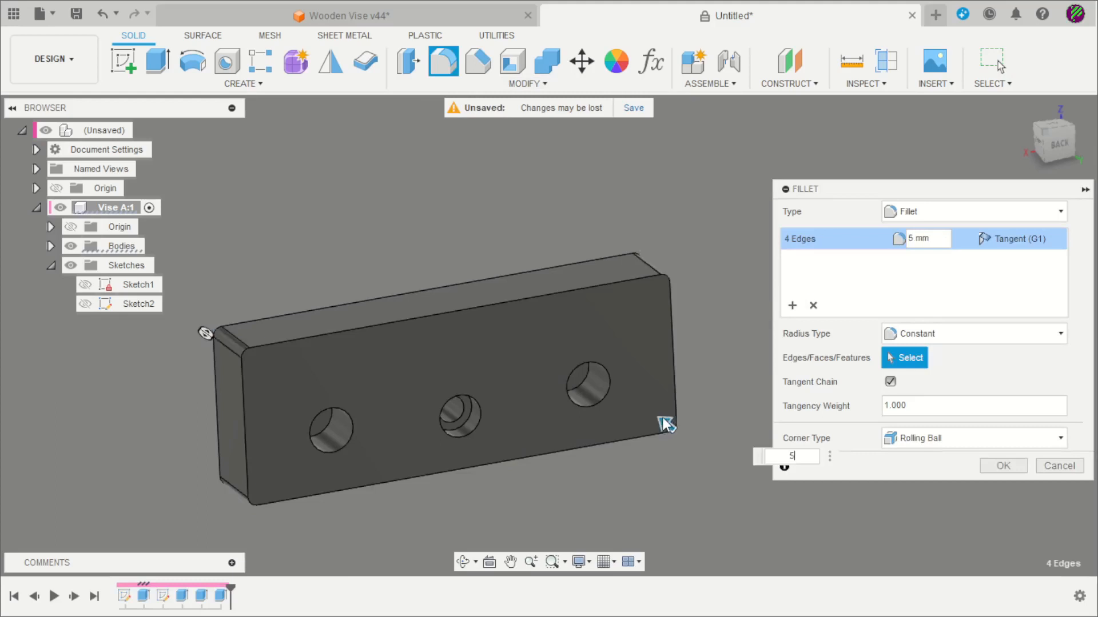
{"action": "key", "text": "Return"}
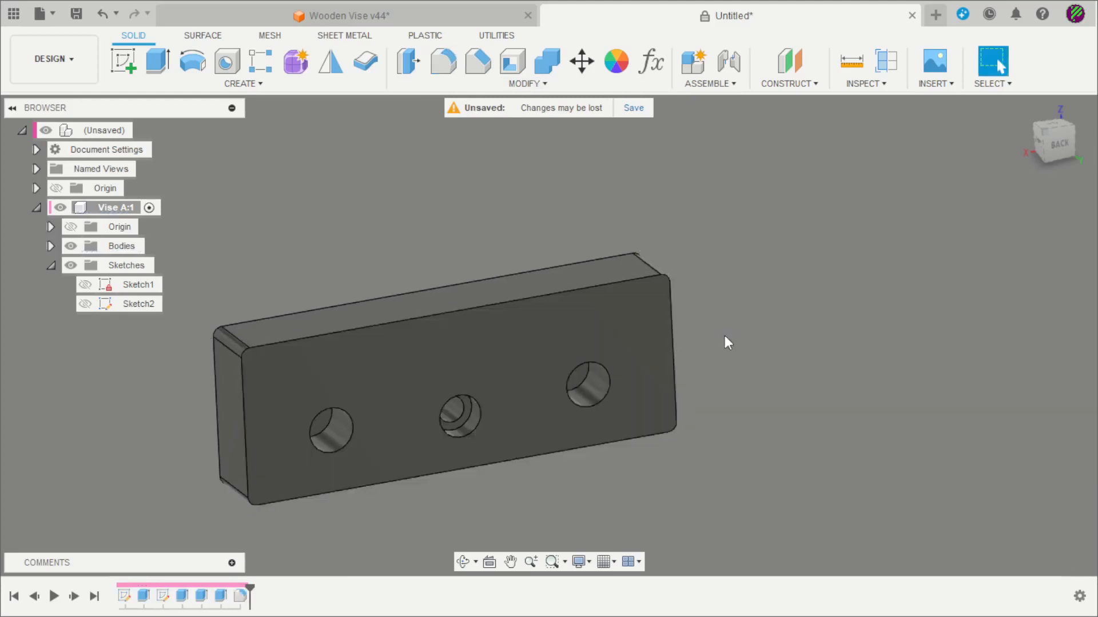
Copy the Vise A component and paste it into the root assembly as a new independent component.
{"action": "scroll", "coordinate": [753, 362], "scroll_direction": "down", "scroll_amount": 2}
{"action": "scroll", "coordinate": [639, 439], "scroll_direction": "up", "scroll_amount": 1}
{"action": "scroll", "coordinate": [639, 439], "scroll_direction": "up", "scroll_amount": 1}
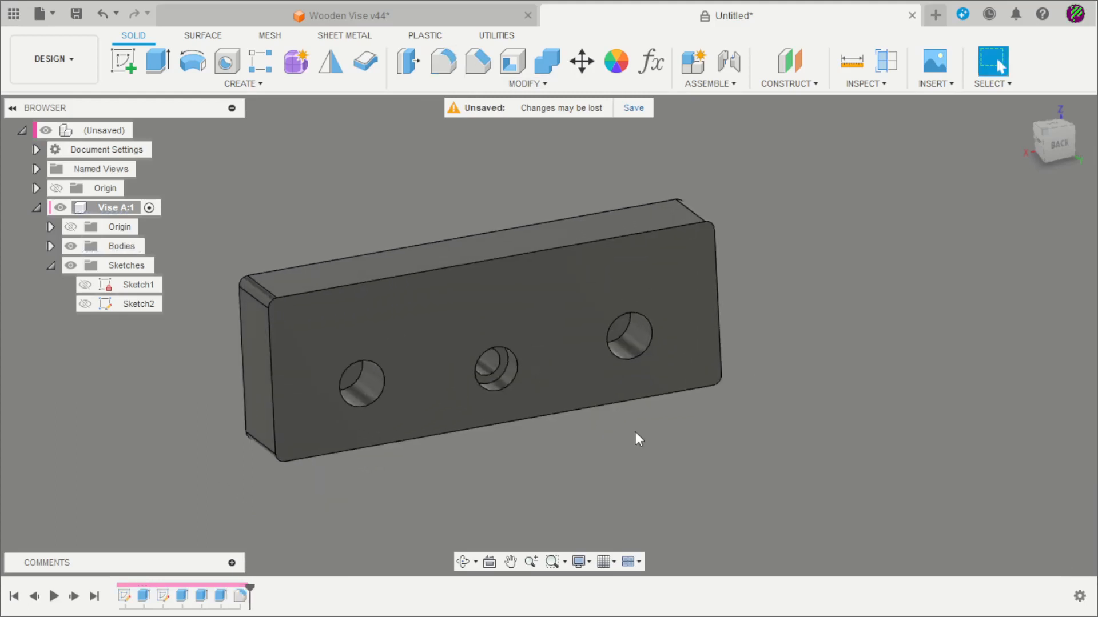
{"action": "middle_click_drag", "start_coordinate": [656, 457], "coordinate": [495, 235], "text": "shift"}
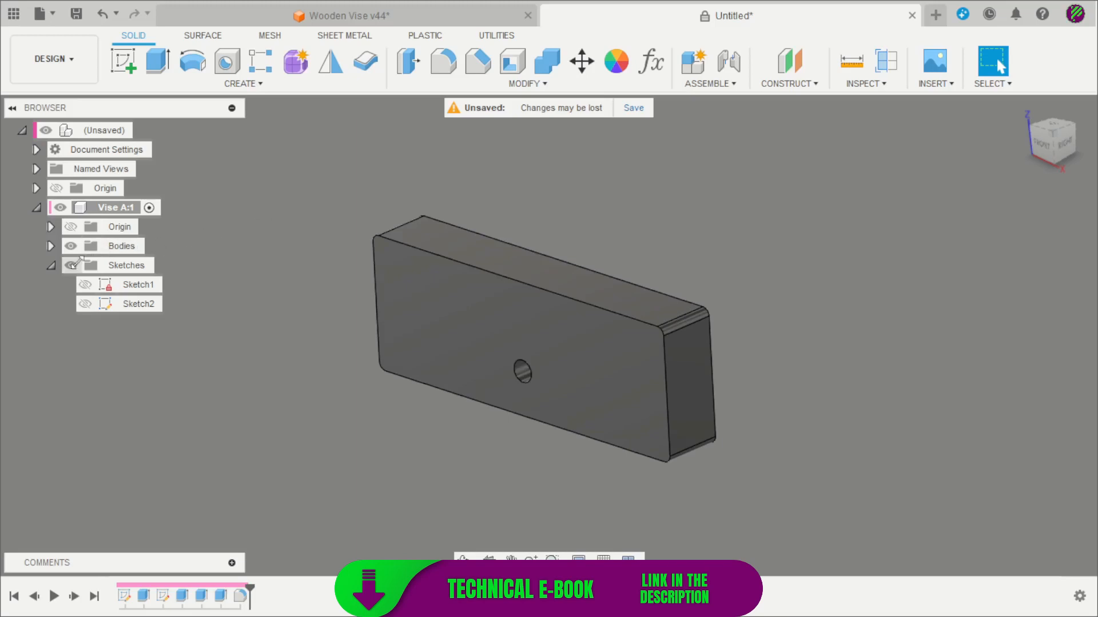
{"action": "left_click", "coordinate": [52, 266]}
{"action": "left_click", "coordinate": [36, 208]}
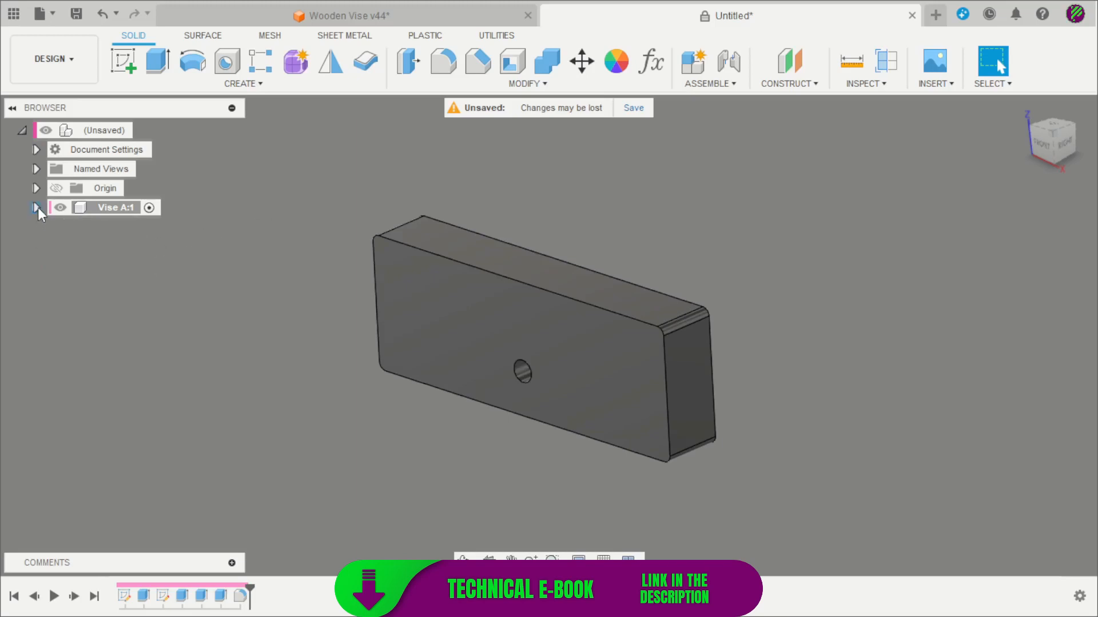
{"action": "right_click", "coordinate": [106, 207]}
{"action": "left_click", "coordinate": [121, 250]}
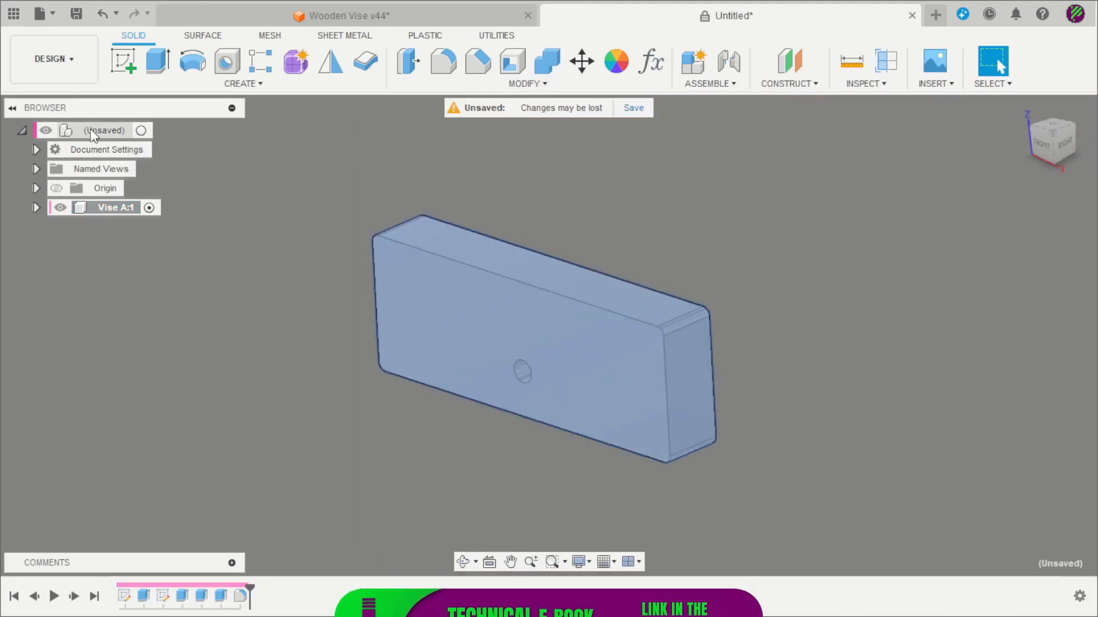
{"action": "right_click", "coordinate": [91, 129]}
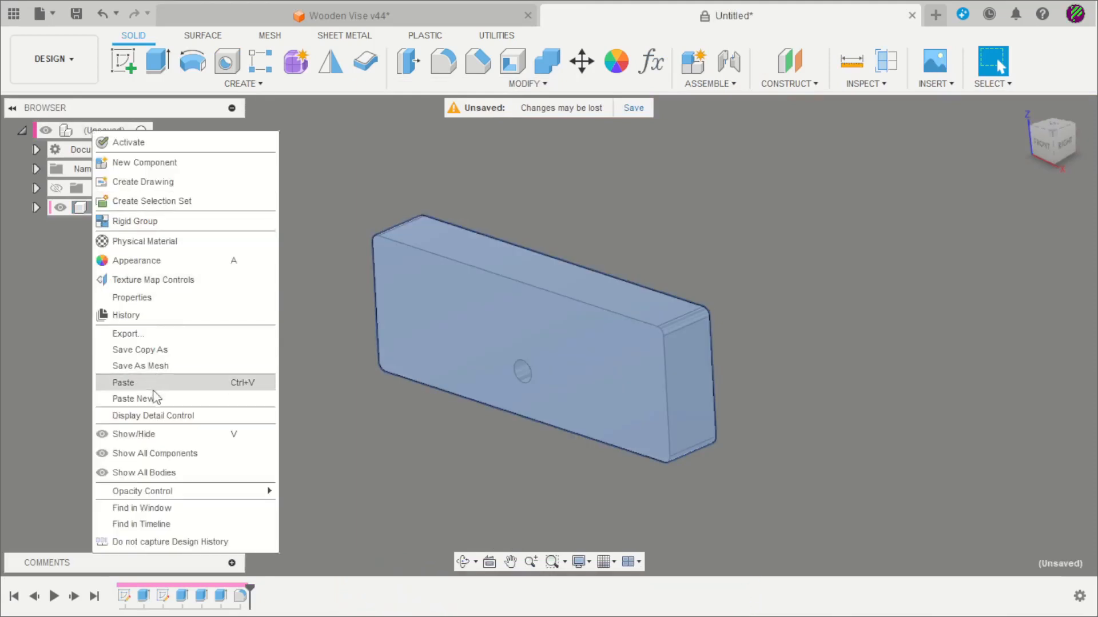
{"action": "left_click", "coordinate": [146, 399]}
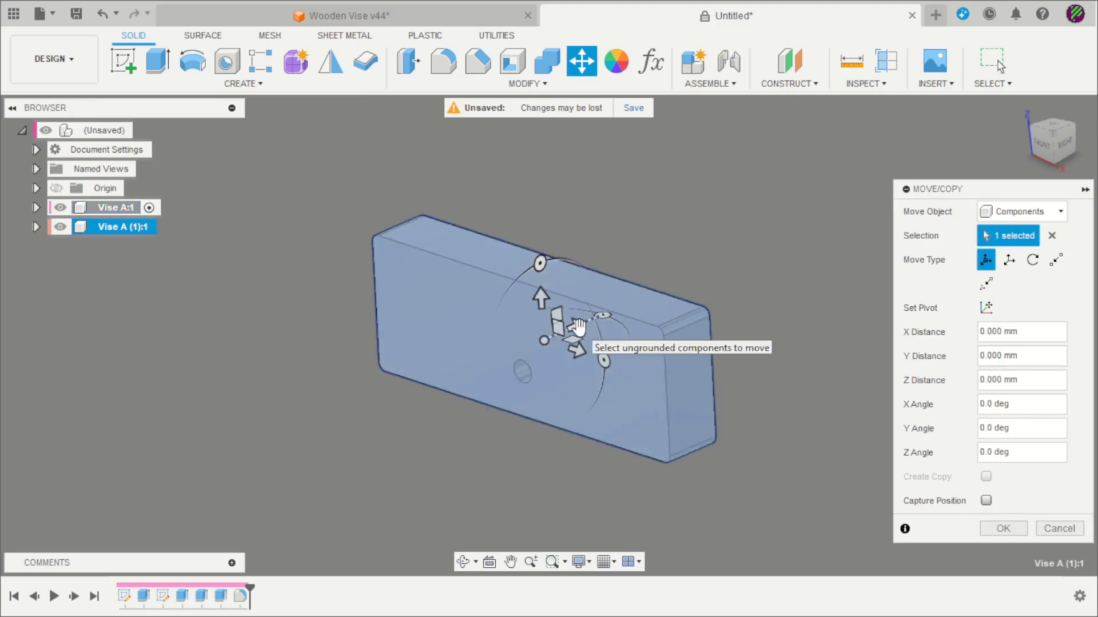
Move the pasted jaw about 139 mm along Y, away from Vise A.
{"action": "left_click_drag", "start_coordinate": [579, 327], "coordinate": [734, 252]}
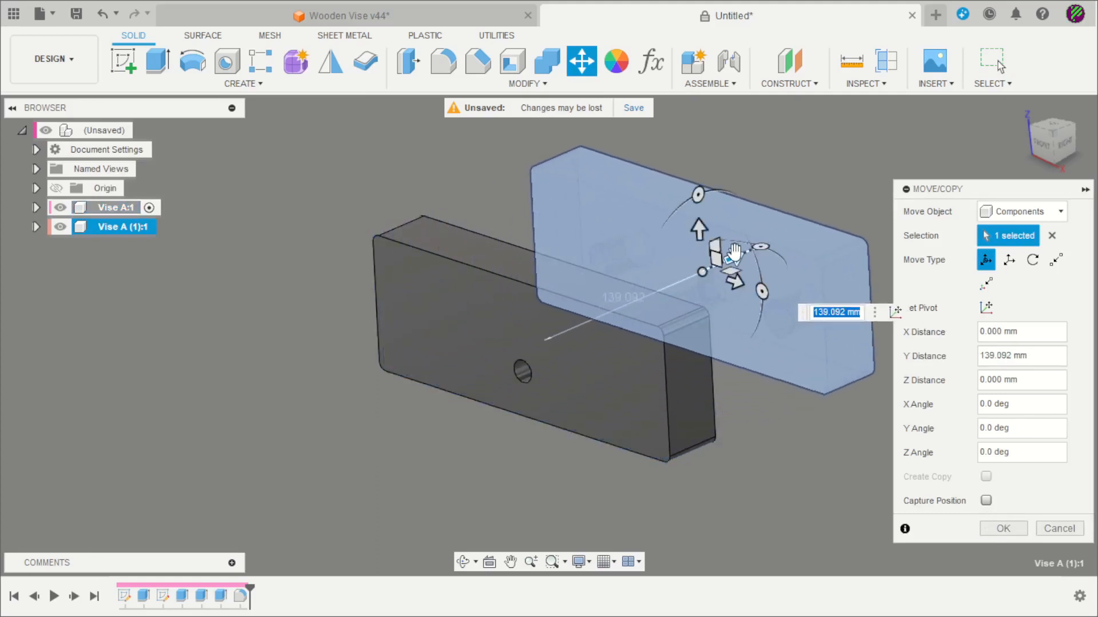
{"action": "left_click", "coordinate": [1004, 529]}
{"action": "key", "text": "F6"}
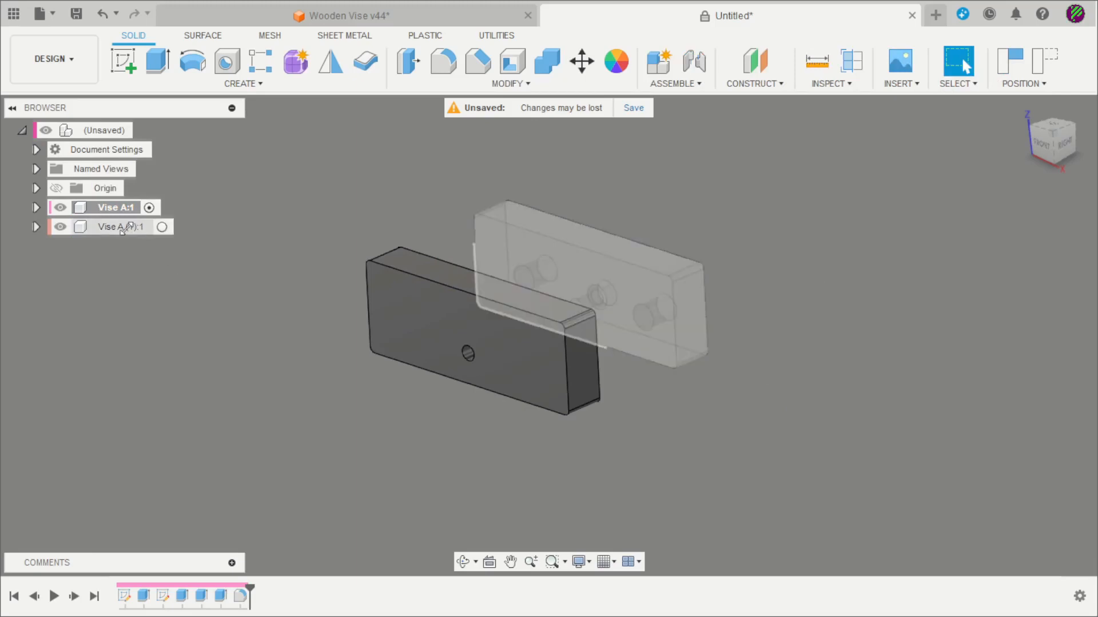
Activate the pasted jaw component and rename it Vise B.
{"action": "double_click", "coordinate": [148, 227]}
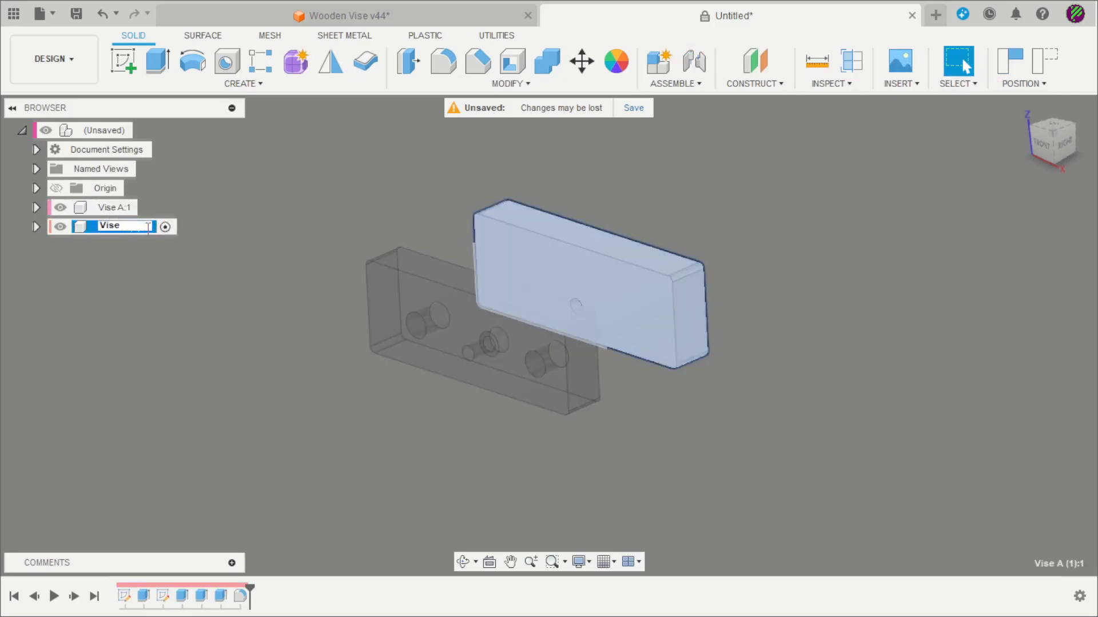
{"action": "type", "text": "Vise B"}
{"action": "key", "text": "Return"}
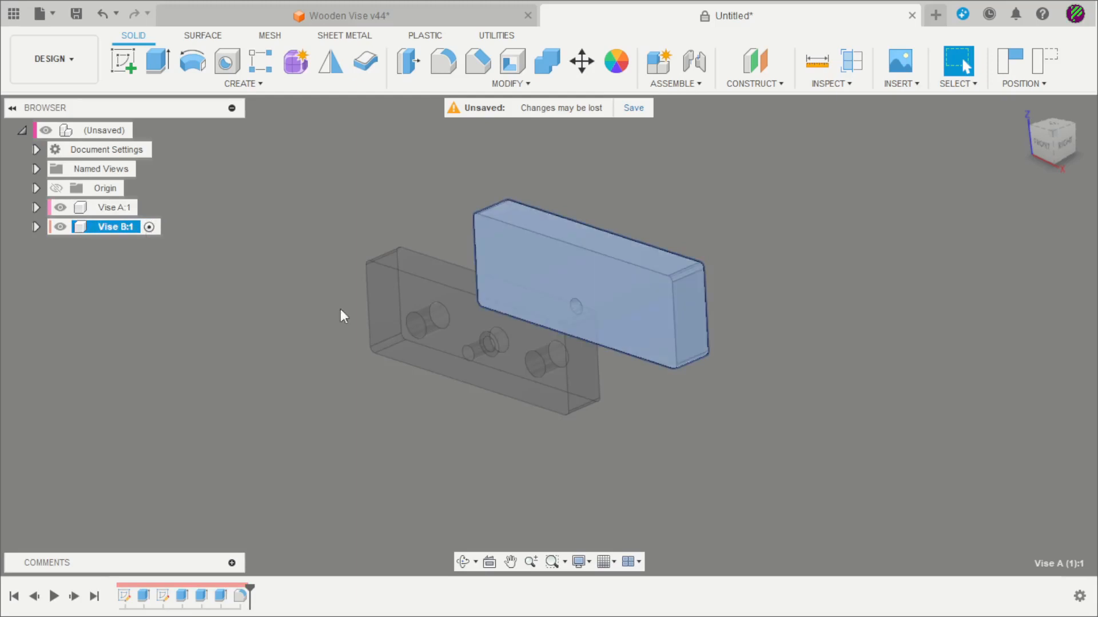
{"action": "left_click", "coordinate": [734, 189]}
Edit Vise B's extrude cut for the two outer holes, extending its distance to about -209 mm to pass through the block.
{"action": "middle_click_drag", "start_coordinate": [734, 372], "coordinate": [305, 435], "text": "shift"}
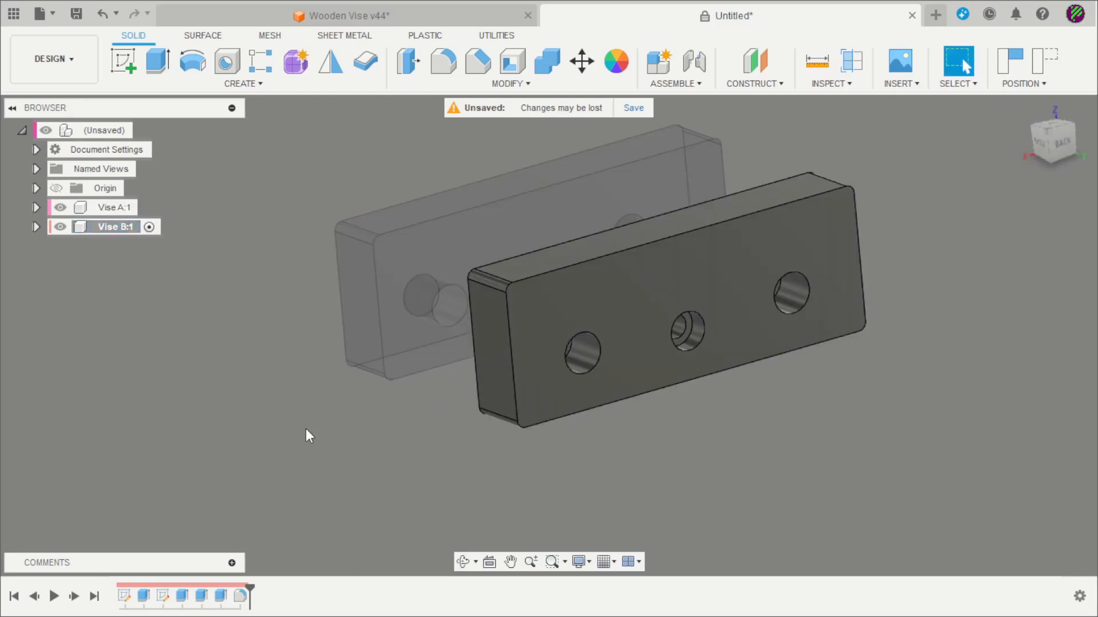
{"action": "double_click", "coordinate": [182, 596]}
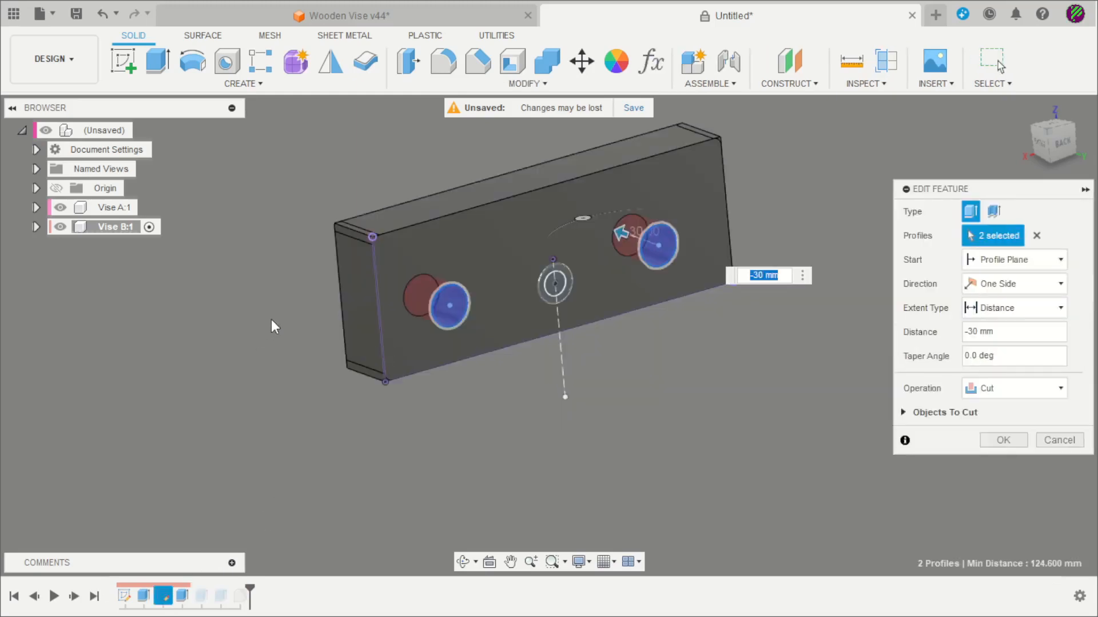
{"action": "scroll", "coordinate": [503, 286], "scroll_direction": "up", "scroll_amount": 1}
{"action": "left_click_drag", "start_coordinate": [641, 248], "coordinate": [428, 169]}
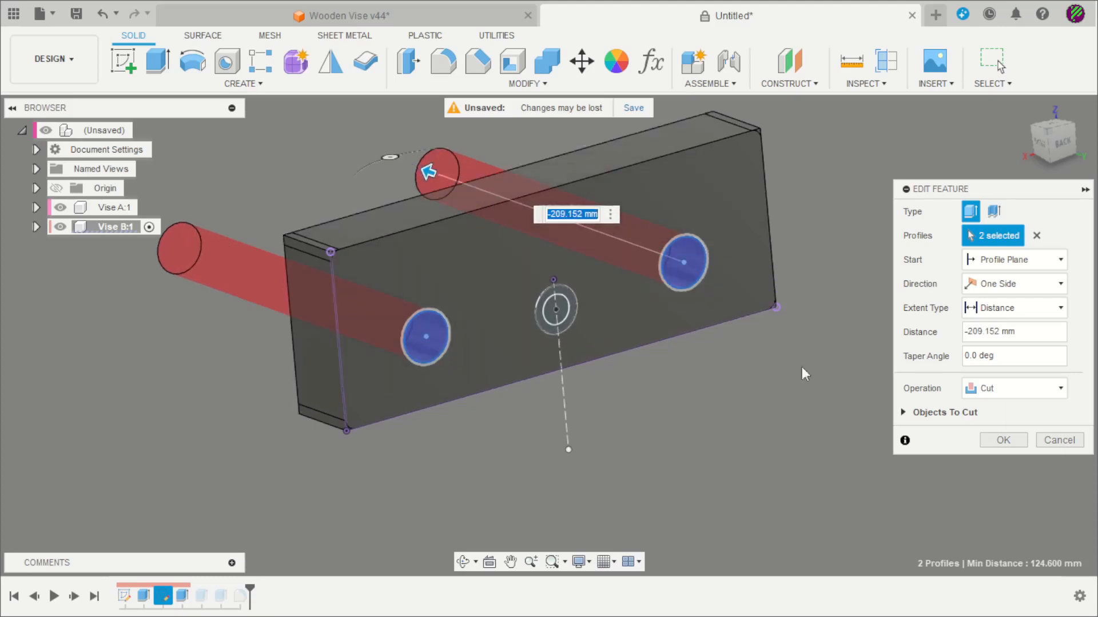
{"action": "left_click", "coordinate": [1003, 440]}
{"action": "middle_click_drag", "start_coordinate": [594, 373], "coordinate": [251, 291], "text": "shift"}
Hide Vise A, consult the e-book drawing, and set the outer circles' diameter in Vise B's hole sketch to 27 mm.
{"action": "left_click", "coordinate": [60, 207]}
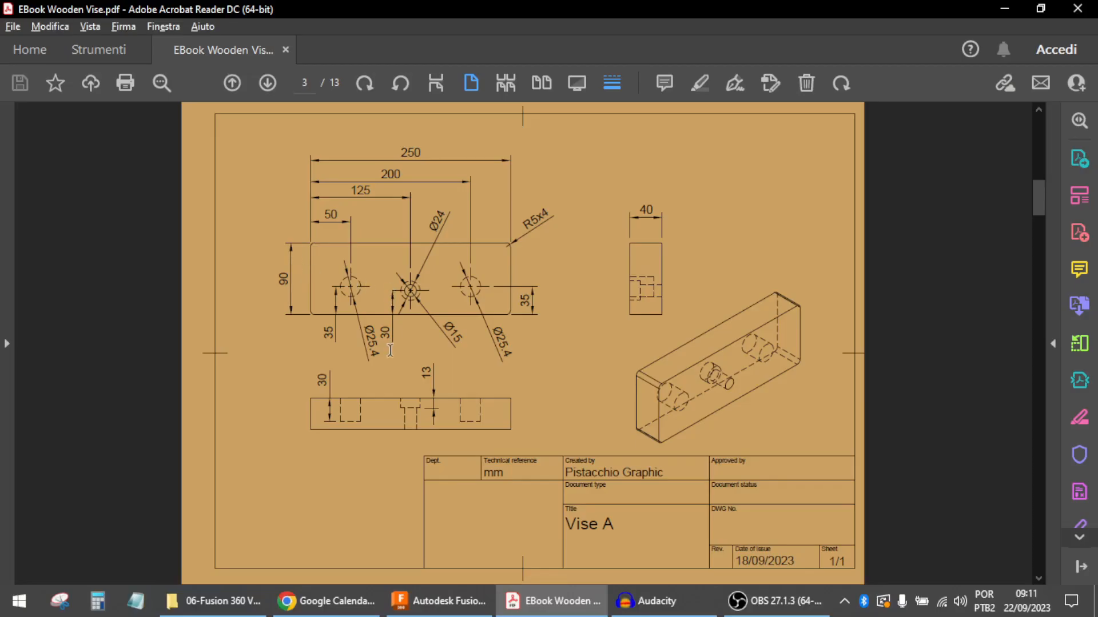
{"action": "scroll", "coordinate": [391, 353], "scroll_direction": "down", "scroll_amount": 1}
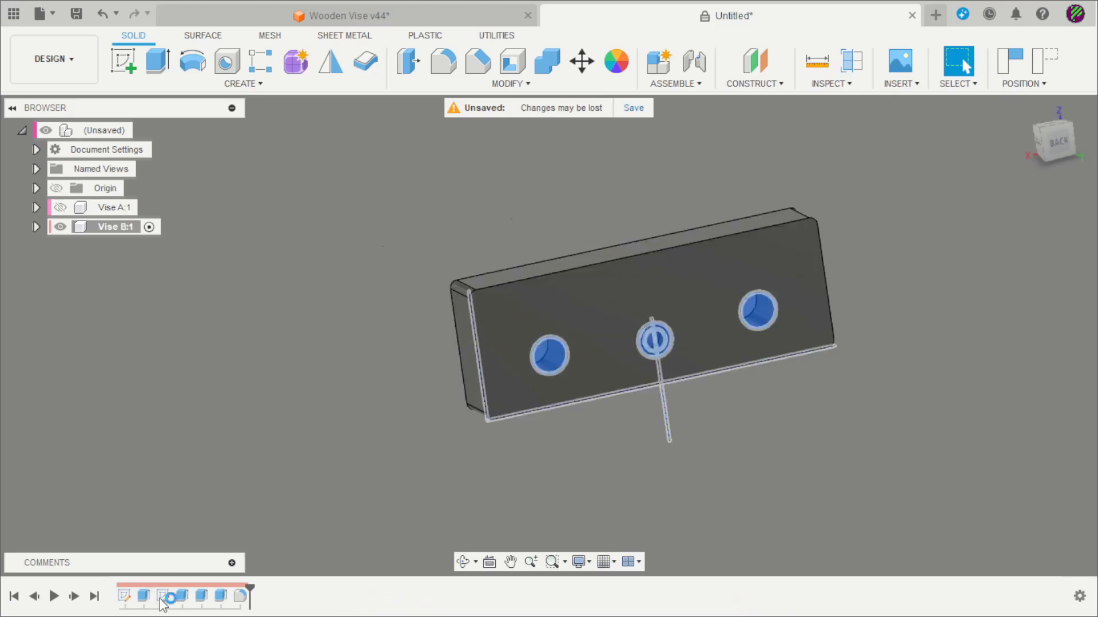
{"action": "double_click", "coordinate": [163, 595]}
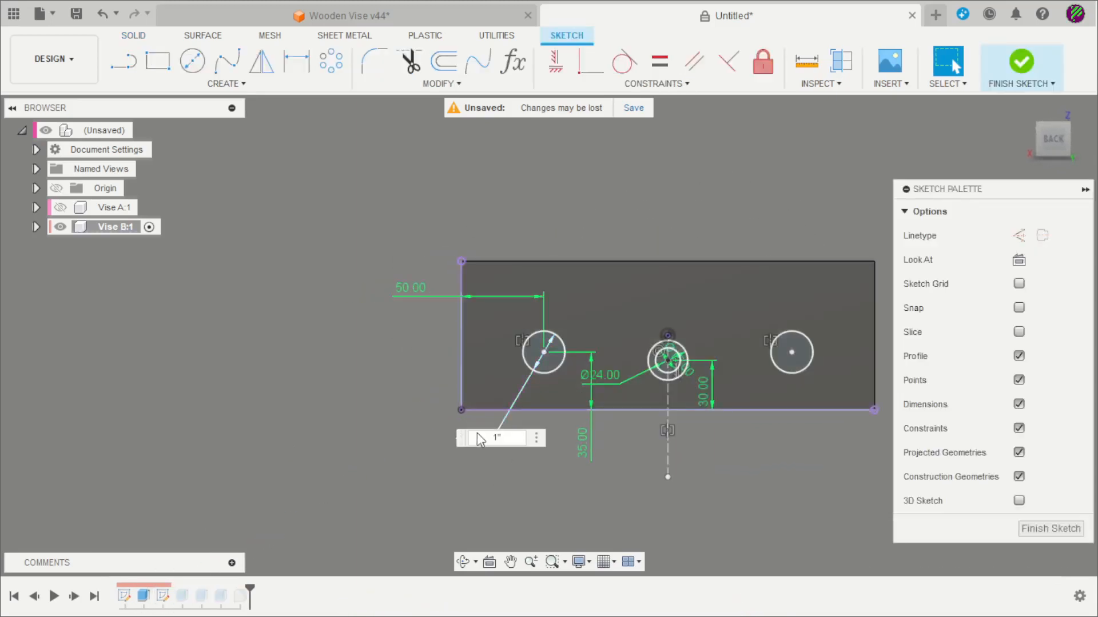
{"action": "type", "text": "27"}
{"action": "key", "text": "Return"}
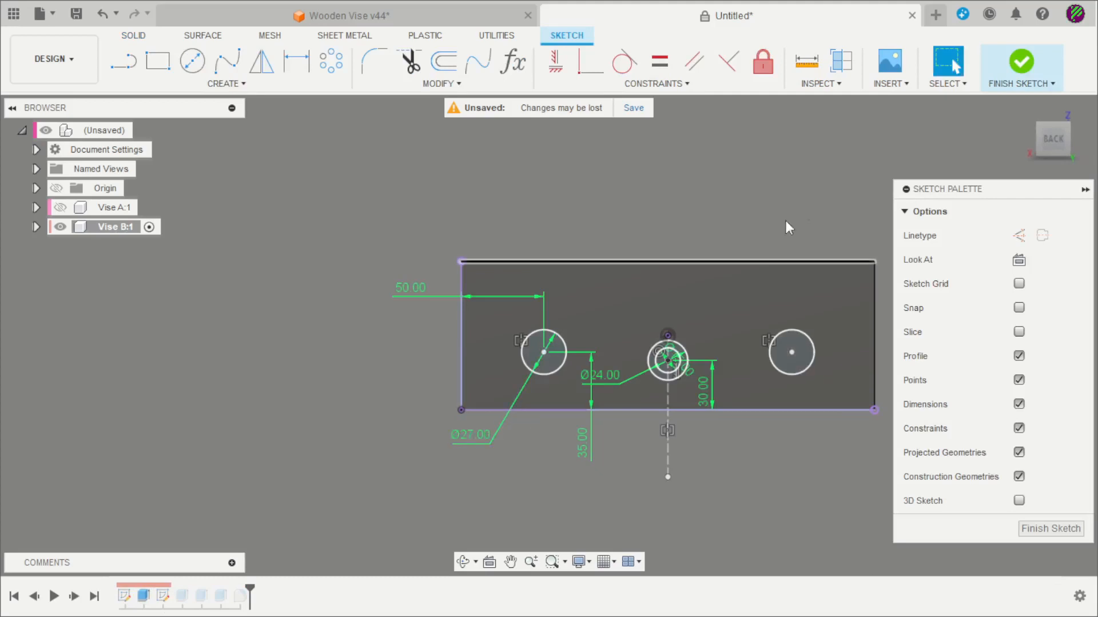
{"action": "left_click", "coordinate": [1022, 61]}
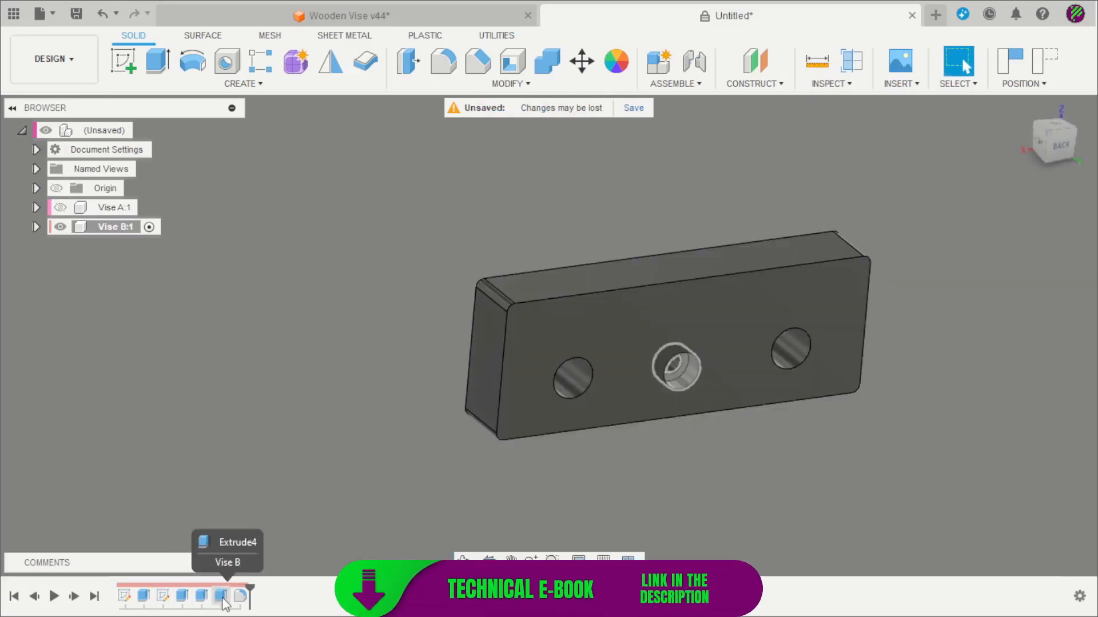
Edit Vise B's centre counterbore extrude cut to make the recess around the middle hole shallower.
{"action": "double_click", "coordinate": [221, 596]}
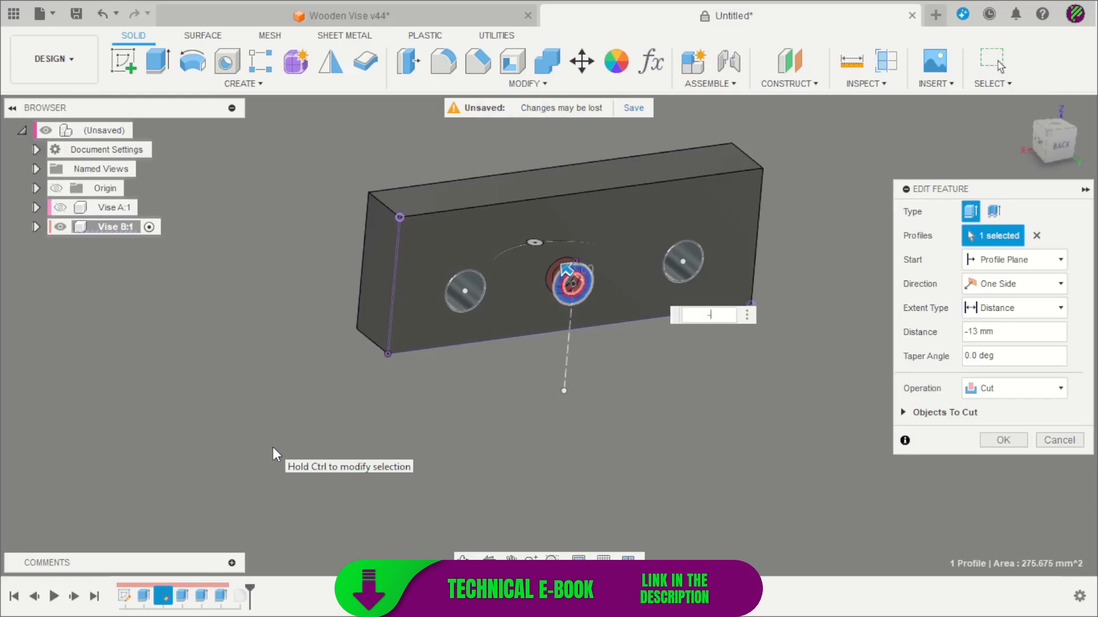
{"action": "key", "text": "Return"}
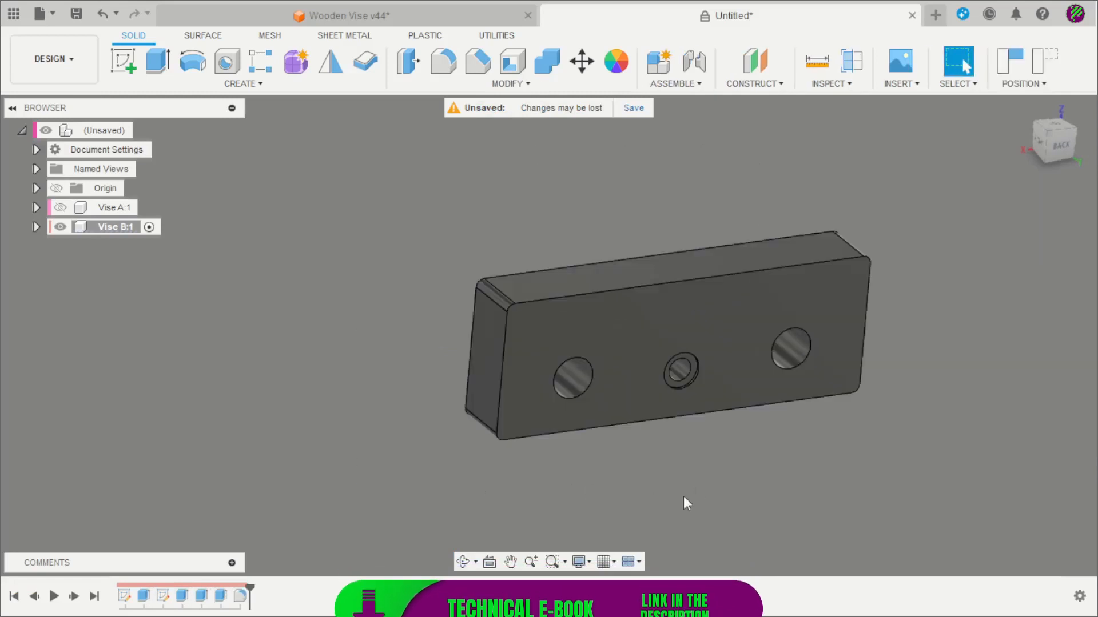
{"action": "middle_click_drag", "start_coordinate": [684, 496], "coordinate": [721, 458], "text": "shift"}
{"action": "scroll", "coordinate": [482, 382], "scroll_direction": "down", "scroll_amount": 3}
{"action": "scroll", "coordinate": [568, 390], "scroll_direction": "up", "scroll_amount": 4}
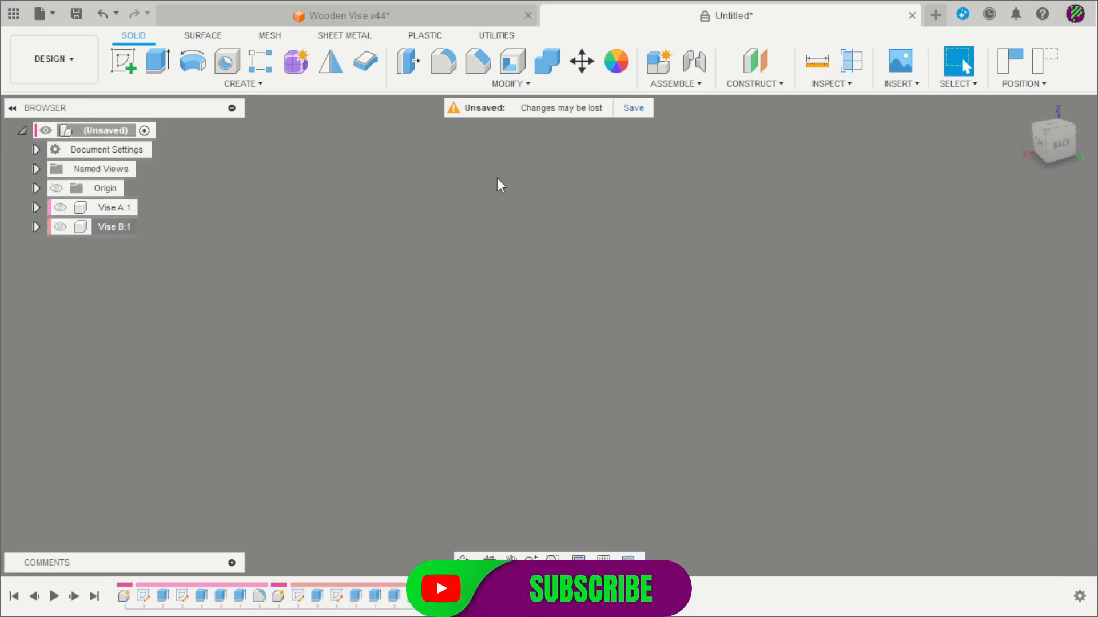
Copy Vise B and paste it into the top-level assembly with Paste New as an independent component.
{"action": "left_click", "coordinate": [105, 226]}
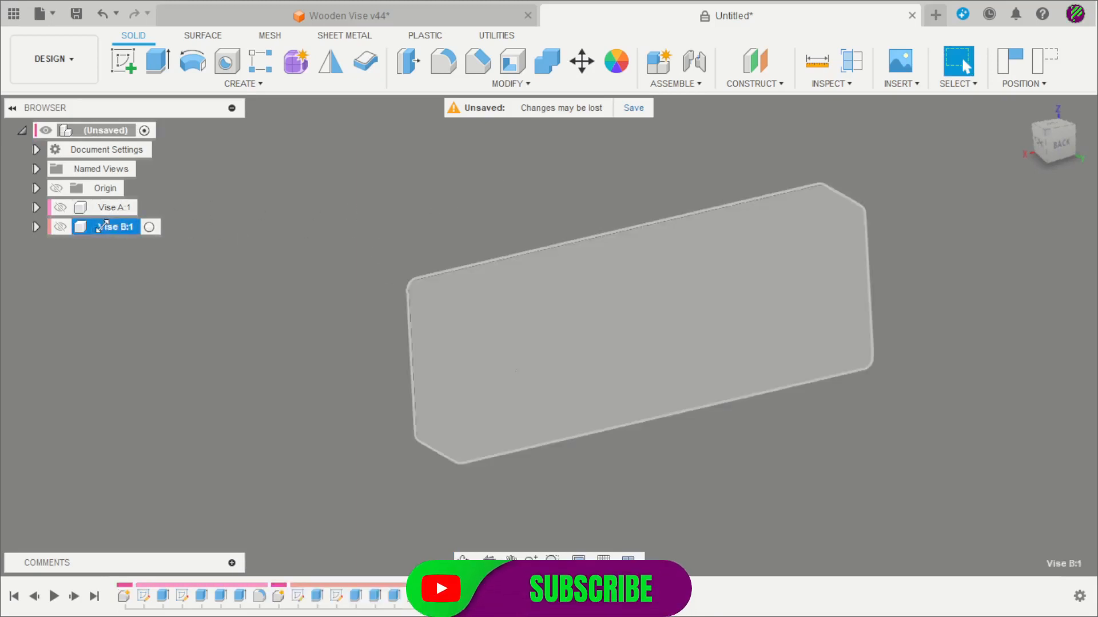
{"action": "right_click", "coordinate": [105, 226]}
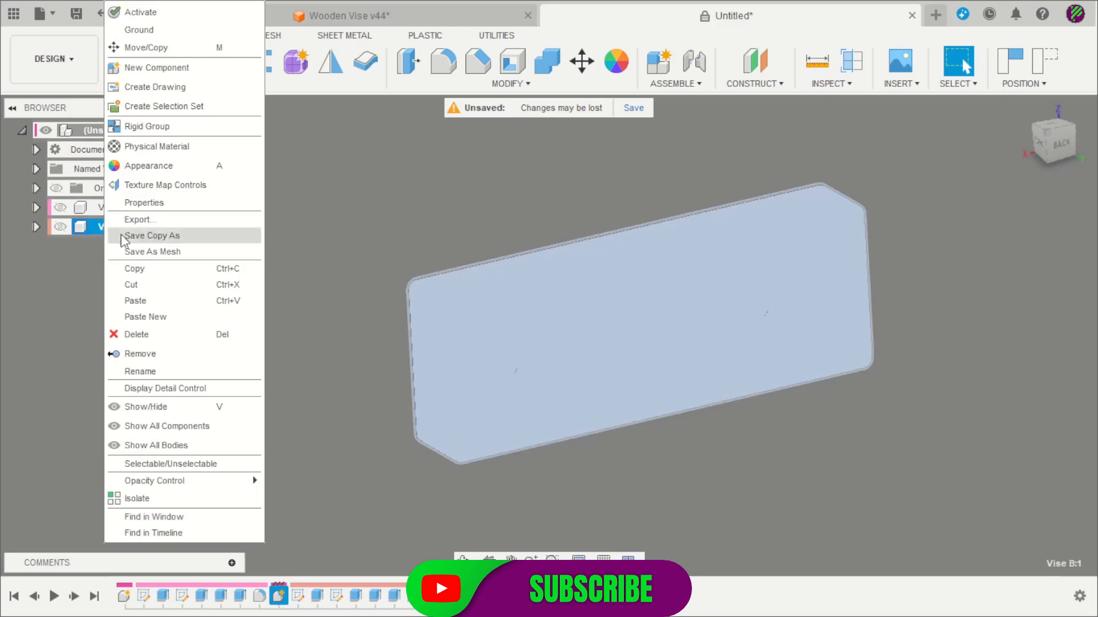
{"action": "left_click", "coordinate": [144, 269]}
{"action": "left_click", "coordinate": [108, 132]}
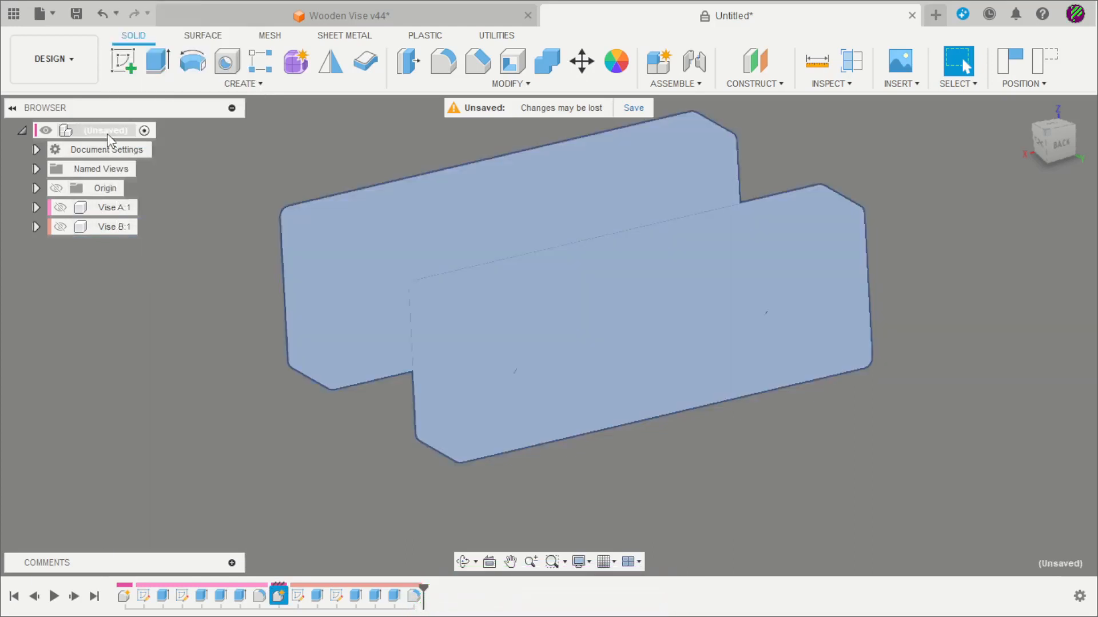
{"action": "right_click", "coordinate": [108, 133]}
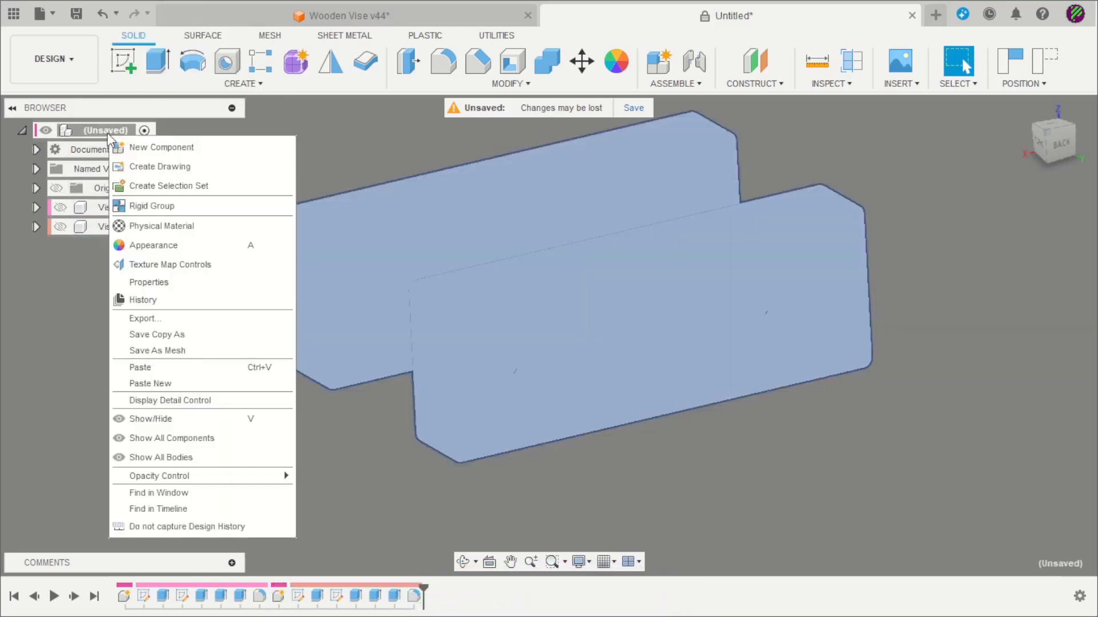
{"action": "left_click", "coordinate": [156, 382]}
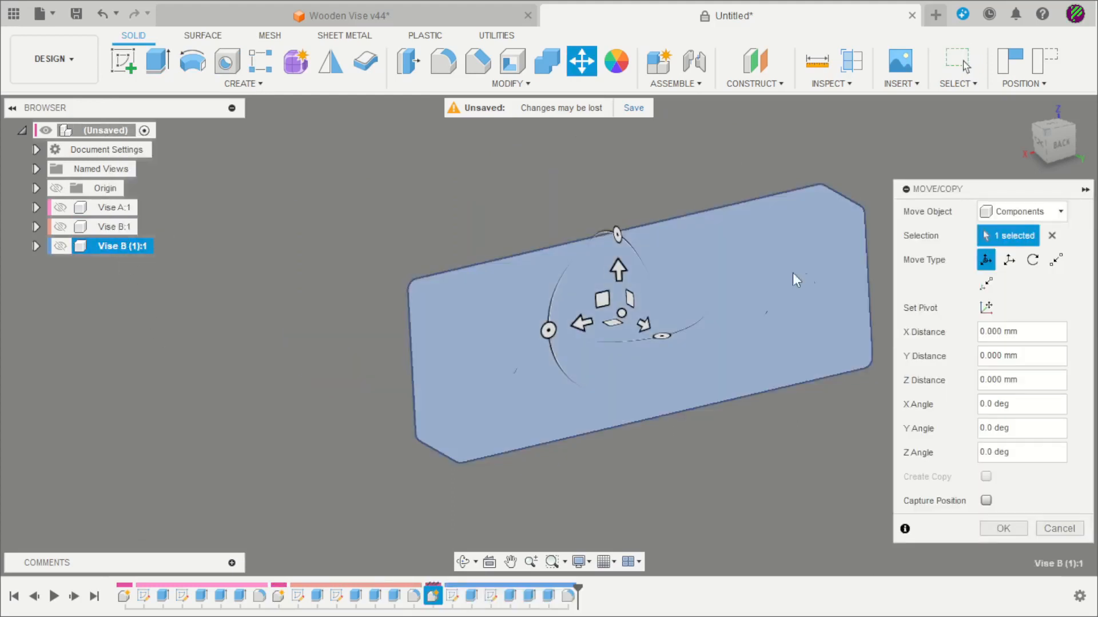
Move the pasted component about 89 mm along Y, away from Vise B.
{"action": "middle_click_drag", "start_coordinate": [680, 303], "coordinate": [726, 411], "text": "shift"}
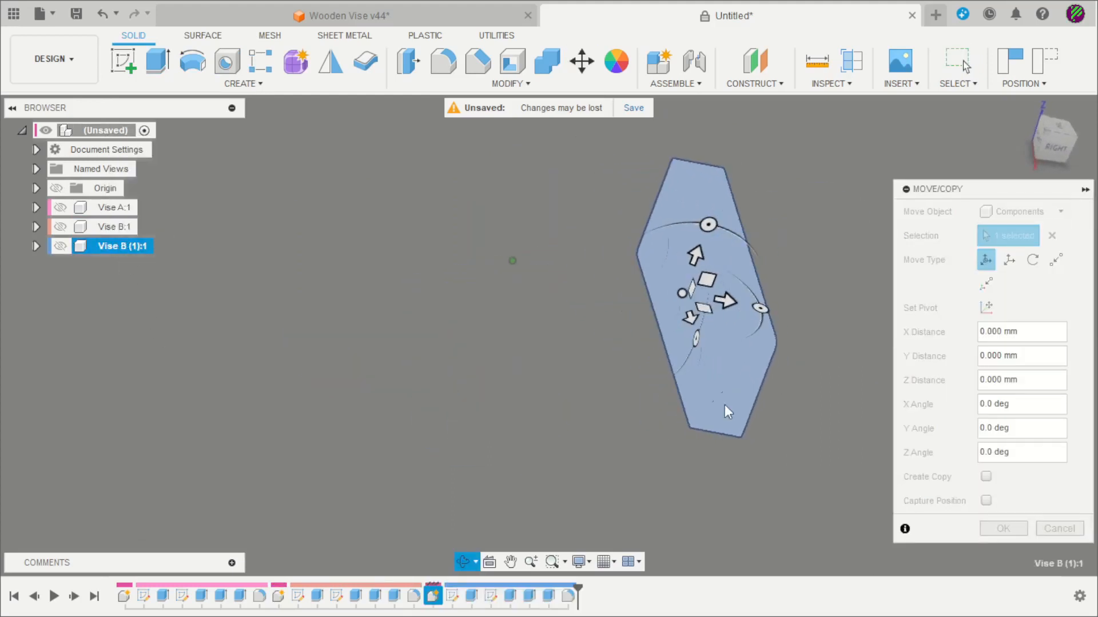
{"action": "left_click_drag", "start_coordinate": [742, 312], "coordinate": [846, 320]}
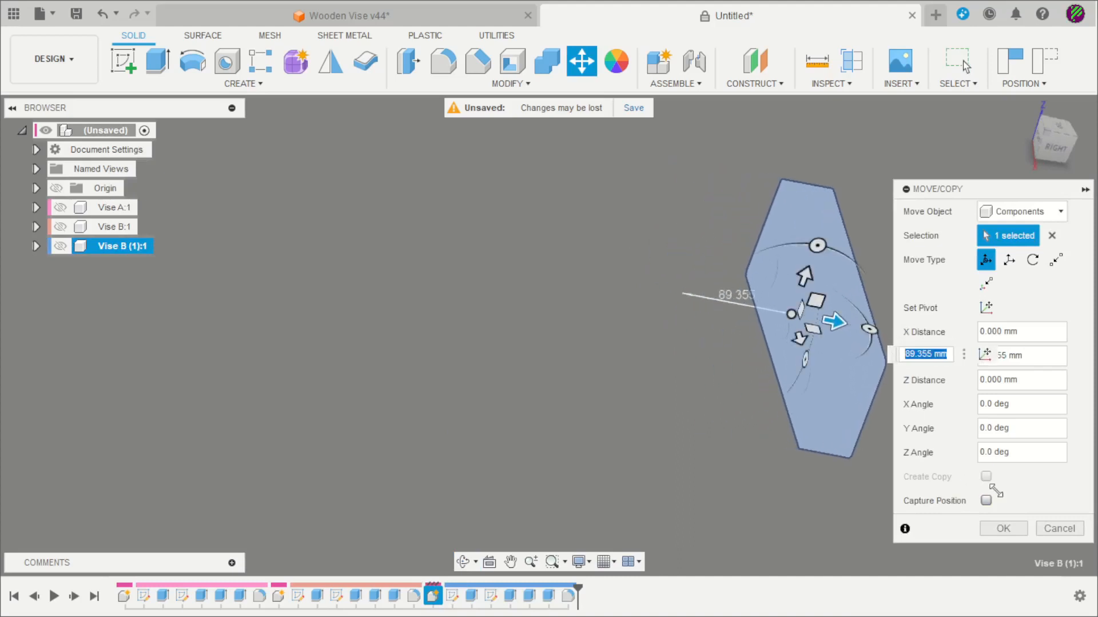
{"action": "left_click", "coordinate": [1002, 527]}
Make the pasted component's geometry visible and rename the component Vise C.
{"action": "middle_click_drag", "start_coordinate": [513, 365], "coordinate": [410, 370], "text": "shift"}
{"action": "left_click", "coordinate": [114, 246]}
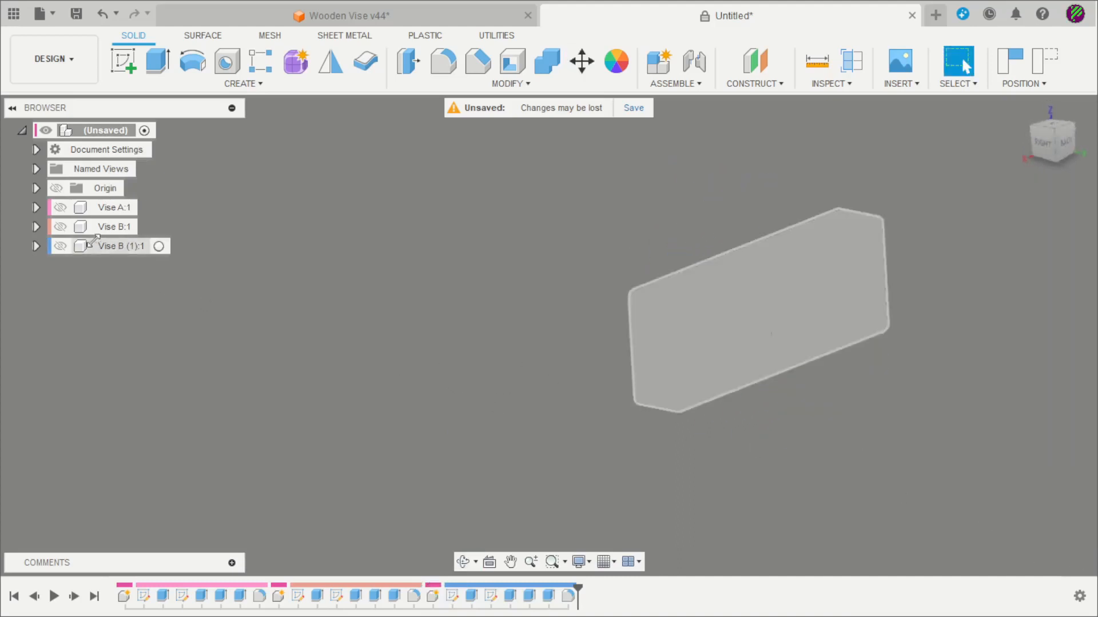
{"action": "left_click", "coordinate": [57, 247]}
{"action": "left_click", "coordinate": [132, 247]}
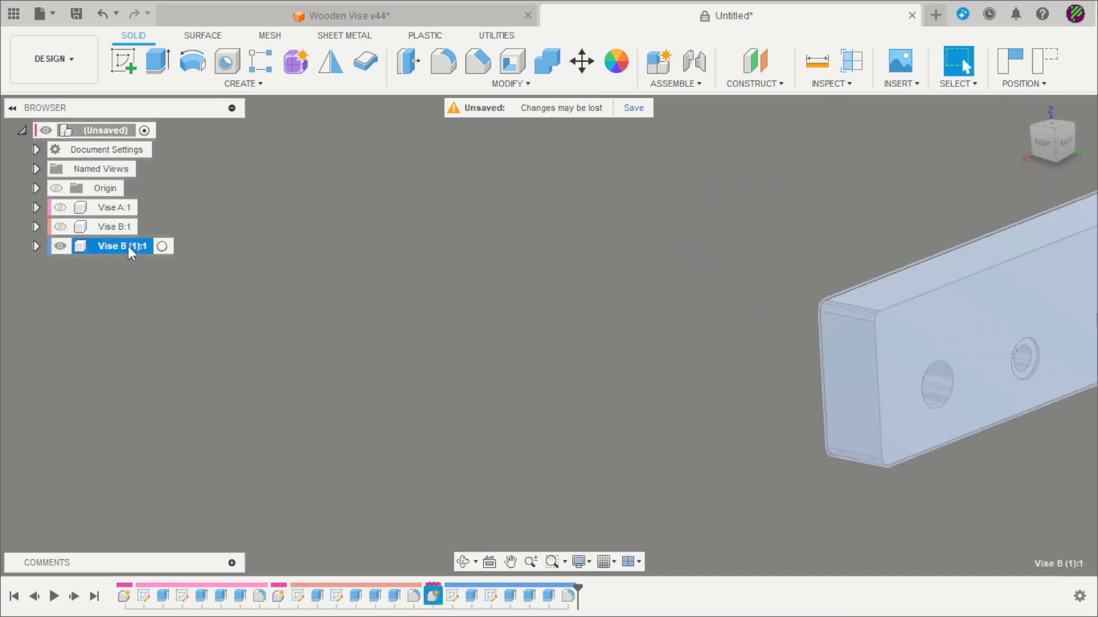
{"action": "left_click", "coordinate": [132, 247]}
{"action": "type", "text": "Vise C"}
{"action": "key", "text": "Return"}
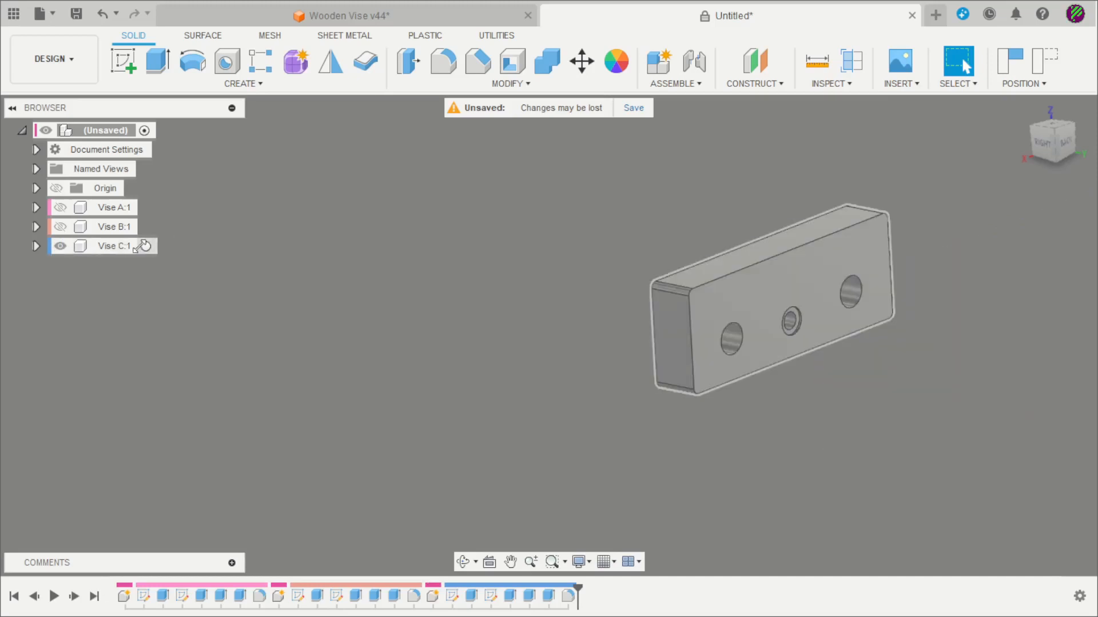
Activate Vise C, consult its e-book drawing, and set the base rectangle's height to 70 mm in the first sketch.
{"action": "left_click", "coordinate": [149, 246]}
{"action": "middle_click_drag", "start_coordinate": [303, 372], "coordinate": [375, 400], "text": "shift"}
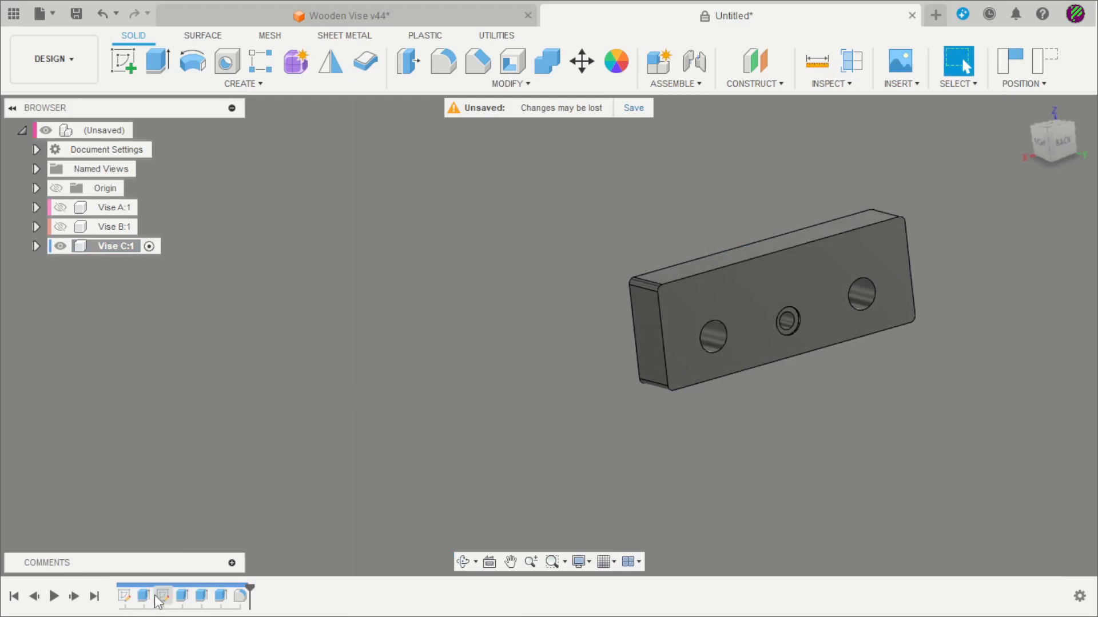
{"action": "double_click", "coordinate": [124, 597]}
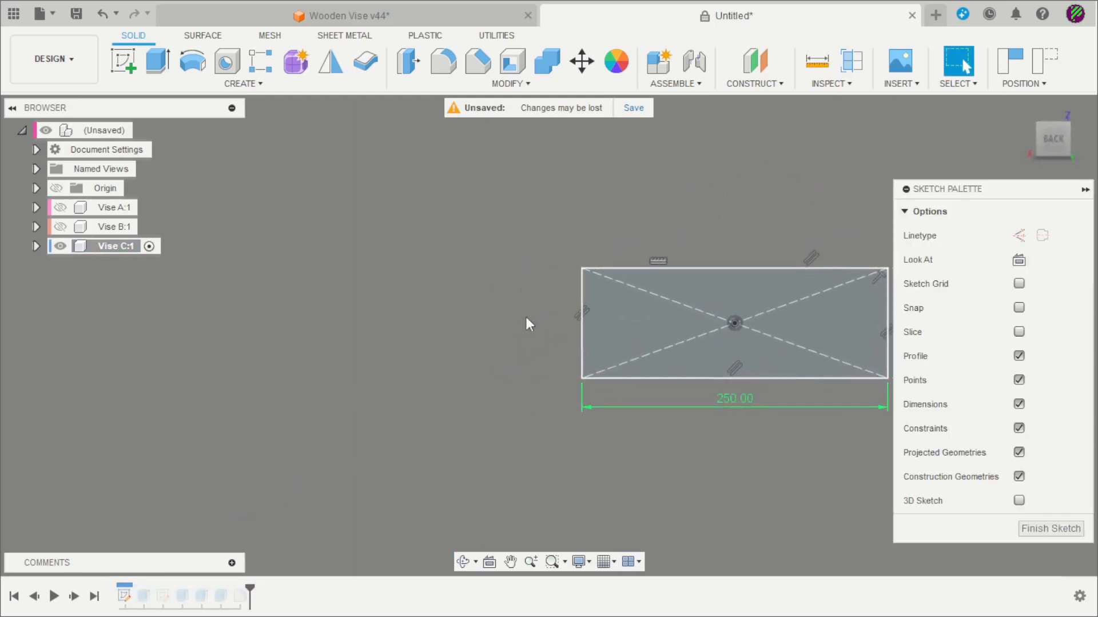
{"action": "key", "text": "alt+Tab"}
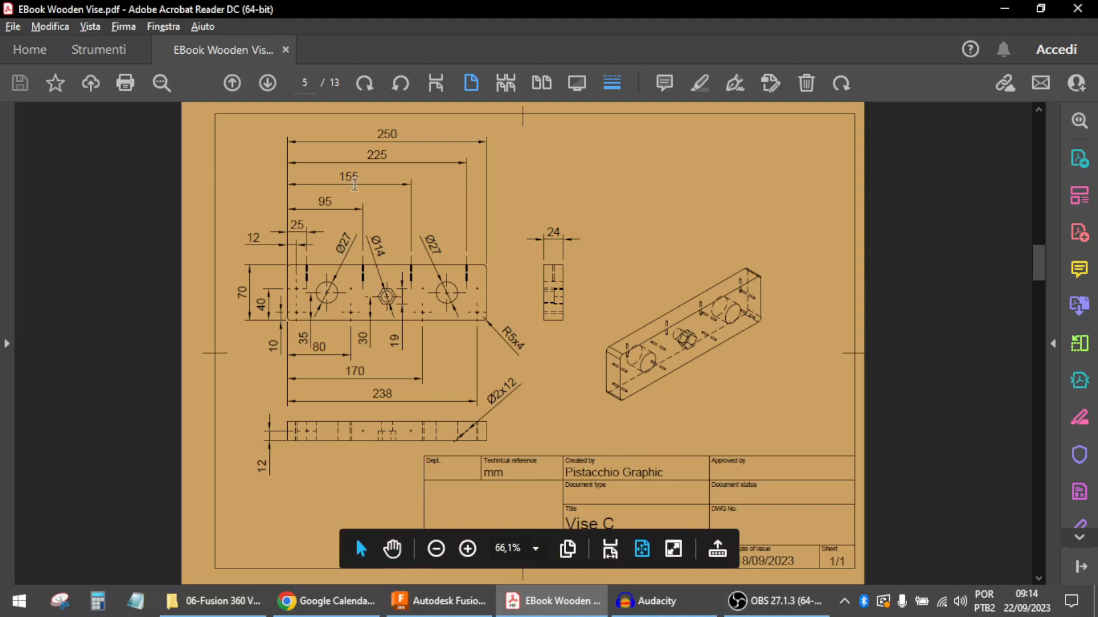
{"action": "key", "text": "alt+Tab"}
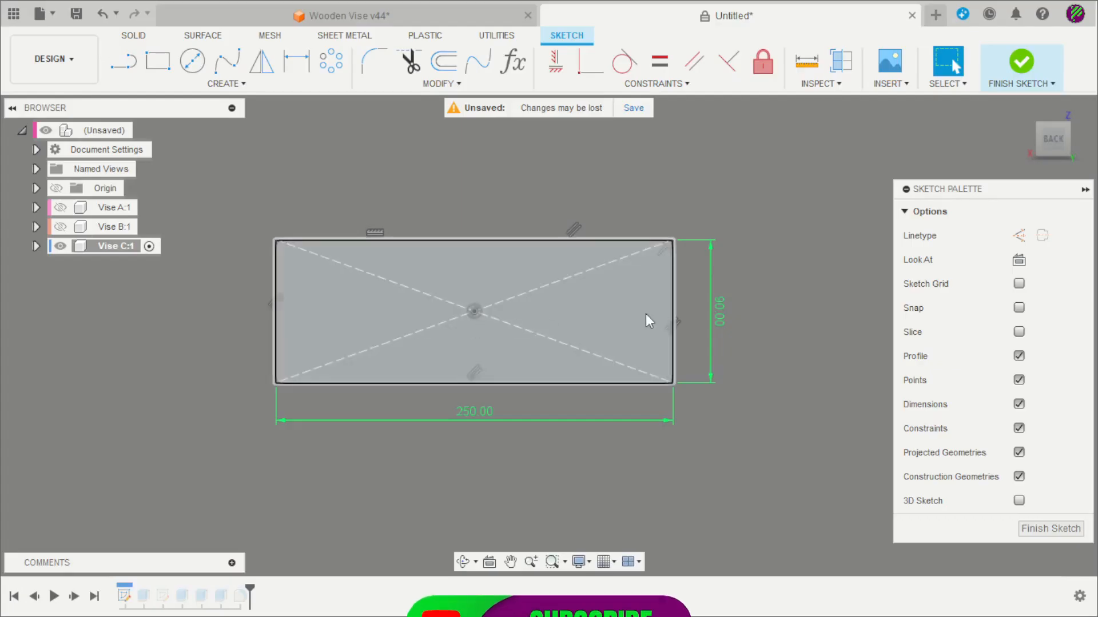
{"action": "double_click", "coordinate": [723, 314]}
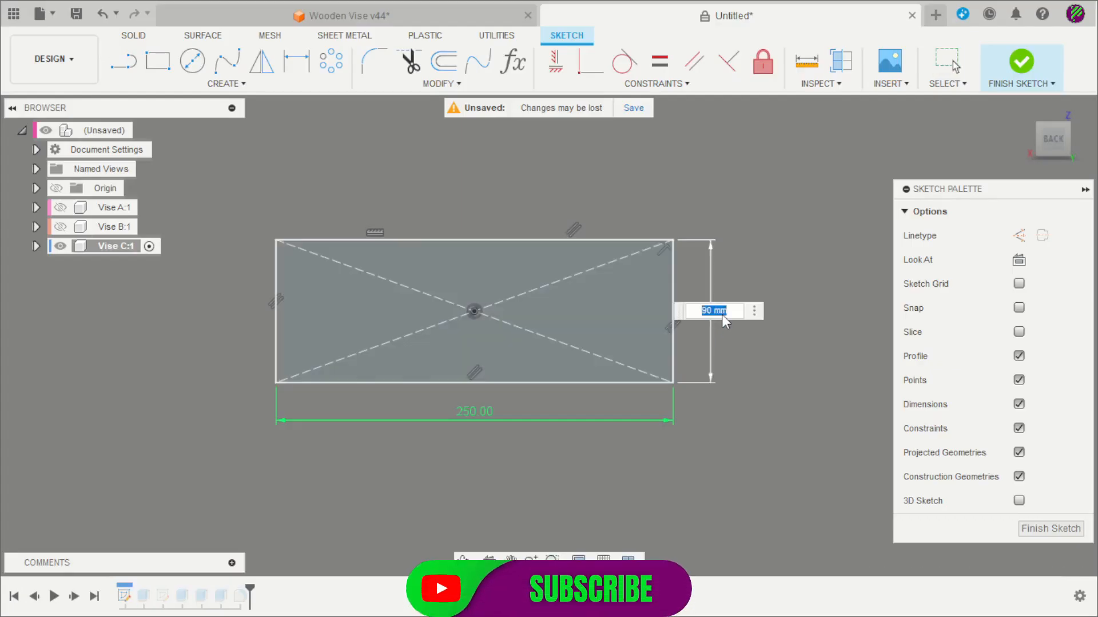
{"action": "key", "text": "Return"}
{"action": "left_click", "coordinate": [1021, 61]}
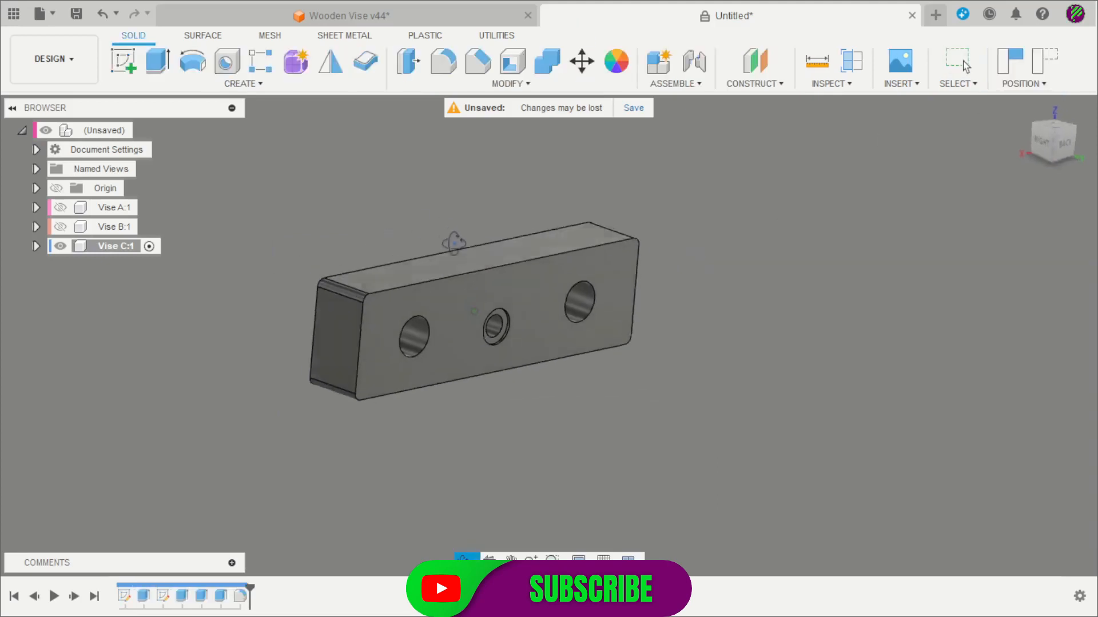
Set the distance of Vise C's base block extrusion to 24 mm.
{"action": "middle_click_drag", "start_coordinate": [454, 243], "coordinate": [454, 254], "text": "shift"}
{"action": "double_click", "coordinate": [143, 597]}
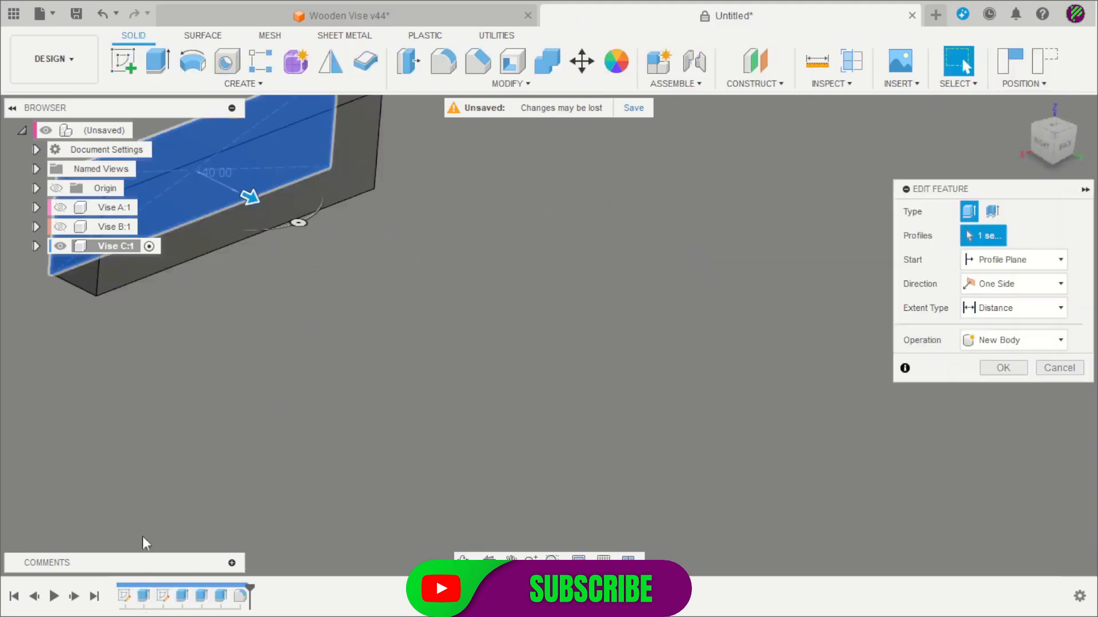
{"action": "scroll", "coordinate": [474, 325], "scroll_direction": "up", "scroll_amount": 2}
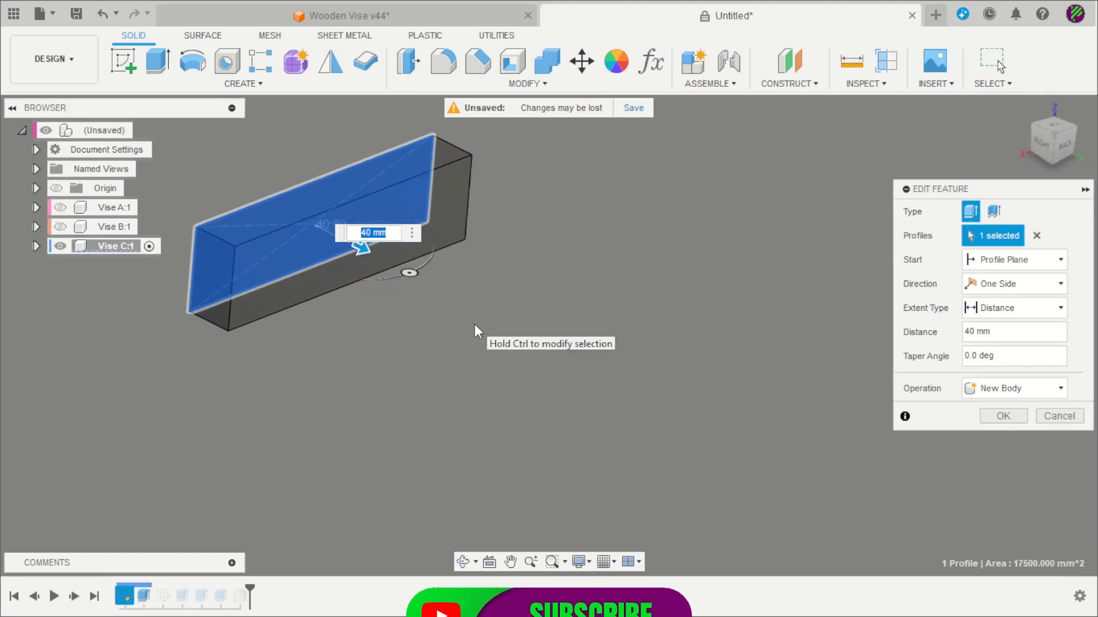
{"action": "type", "text": "24"}
{"action": "key", "text": "Return"}
{"action": "key", "text": "Return"}
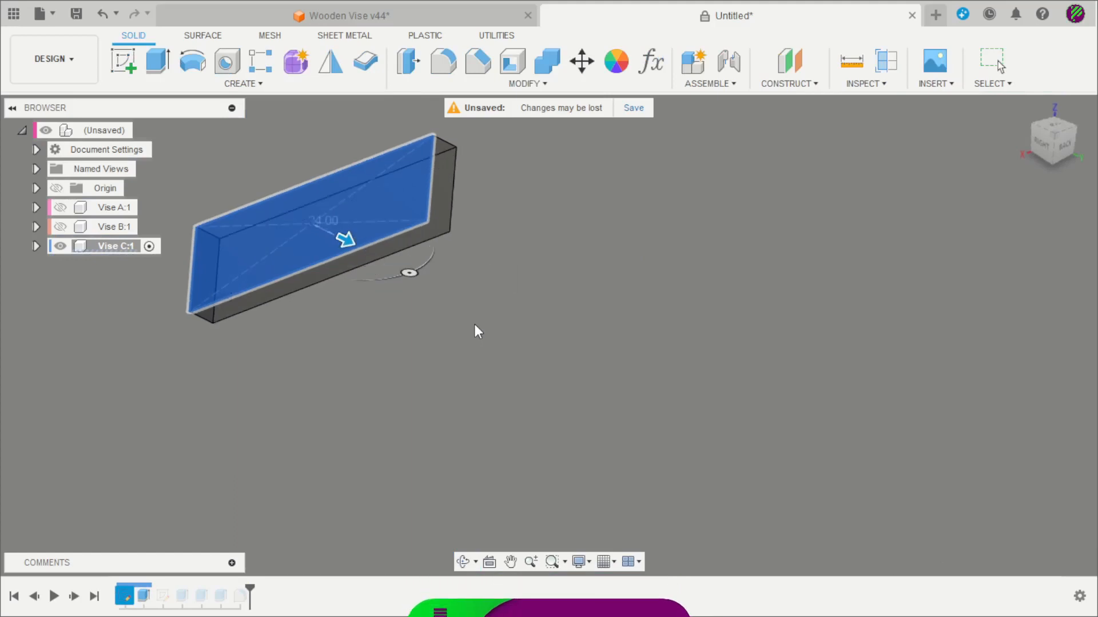
Open Vise C's hole sketch and delete the 24 mm circle around the centre hole.
{"action": "middle_click_drag", "start_coordinate": [397, 279], "coordinate": [328, 308], "text": "shift"}
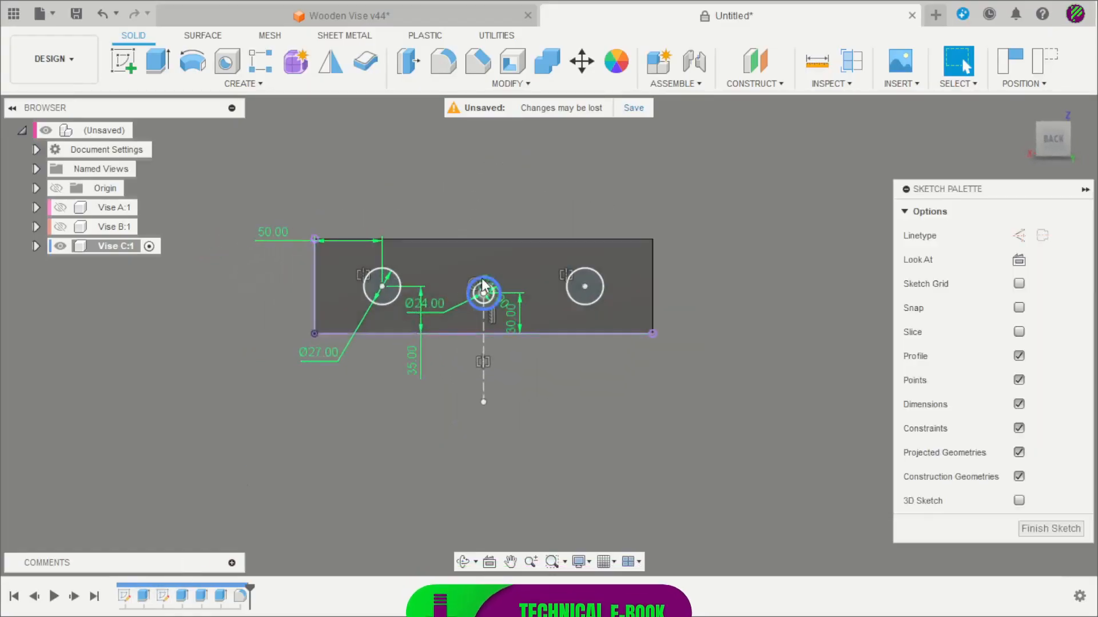
{"action": "left_click", "coordinate": [561, 322]}
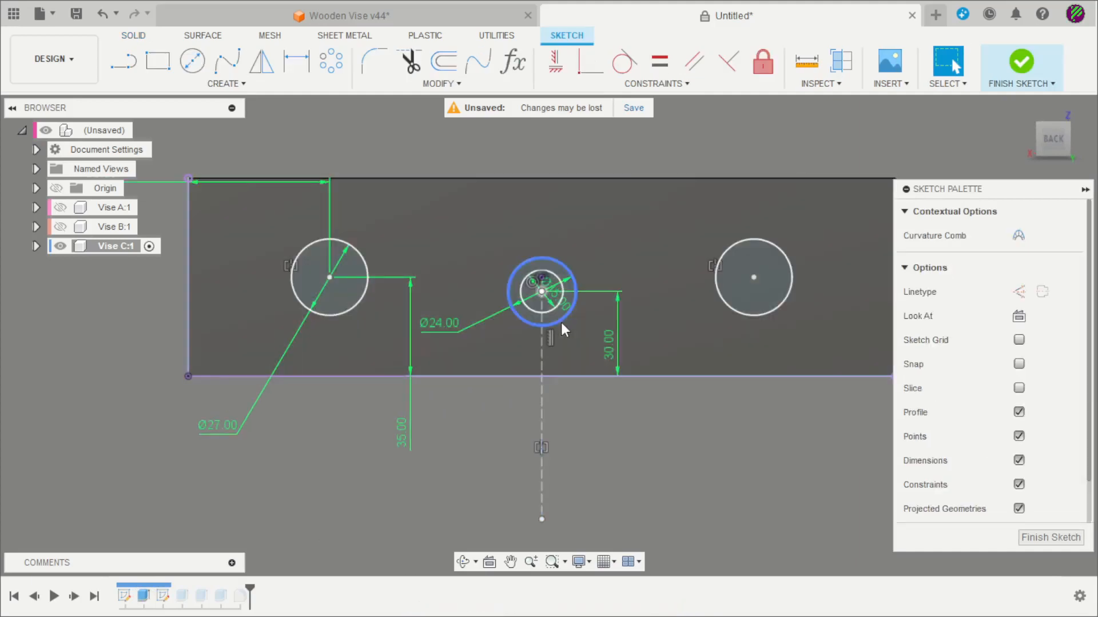
{"action": "key", "text": "Delete"}
Constrain the 15 mm circle's centre to be coincident with the vertical construction line.
{"action": "scroll", "coordinate": [554, 228], "scroll_direction": "up", "scroll_amount": 2}
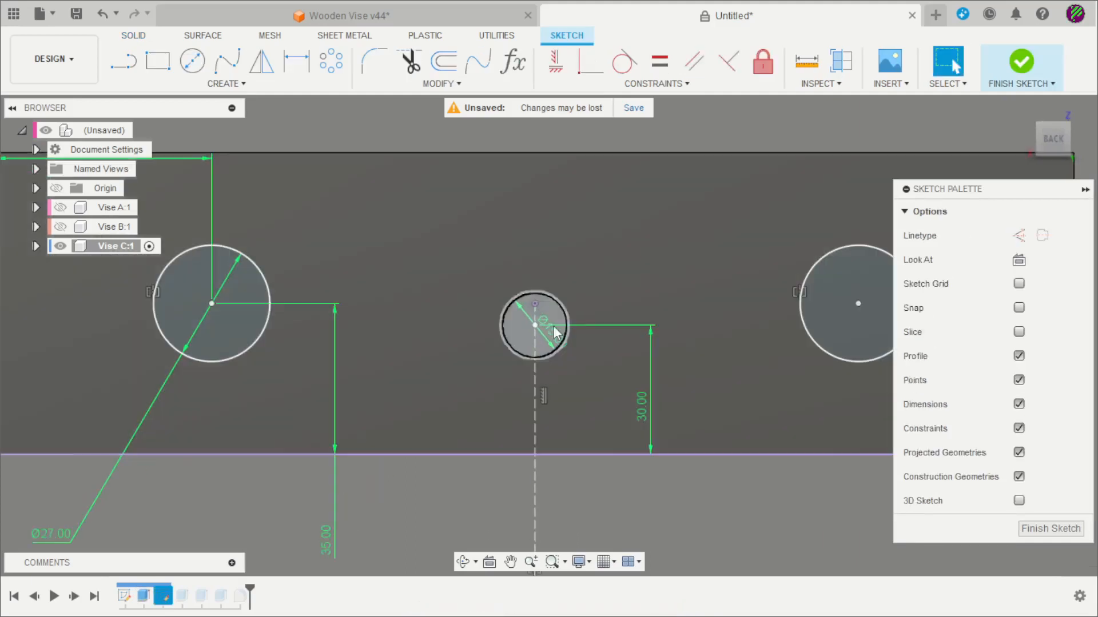
{"action": "left_click_drag", "start_coordinate": [547, 352], "coordinate": [590, 396]}
{"action": "left_click", "coordinate": [590, 61]}
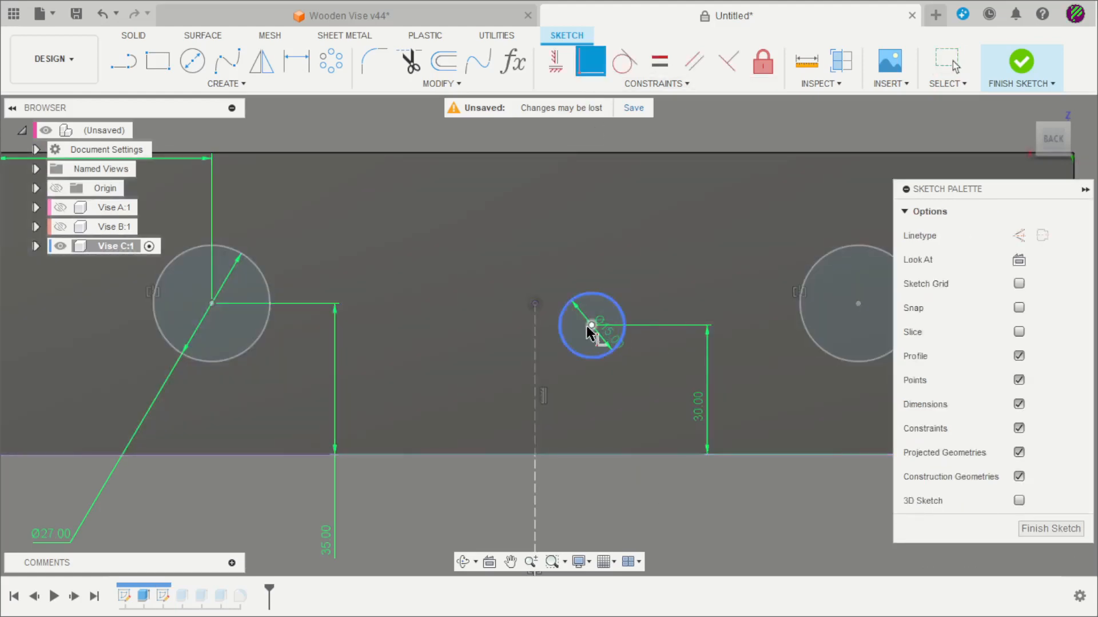
{"action": "left_click", "coordinate": [592, 326]}
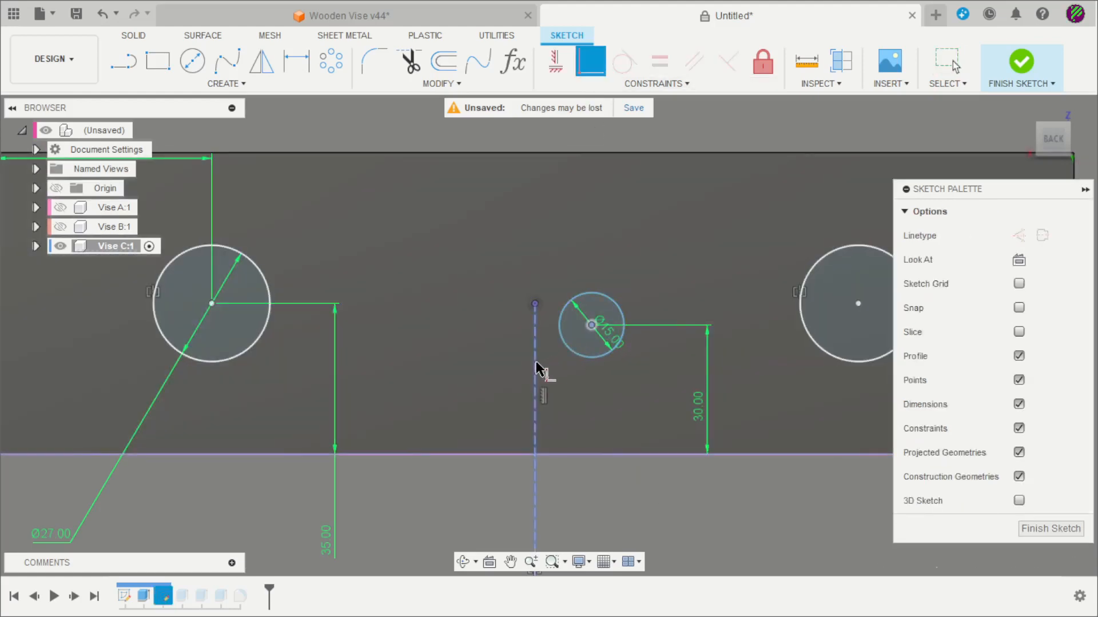
{"action": "left_click", "coordinate": [535, 368]}
{"action": "key", "text": "Escape"}
{"action": "scroll", "coordinate": [557, 352], "scroll_direction": "down", "scroll_amount": 1}
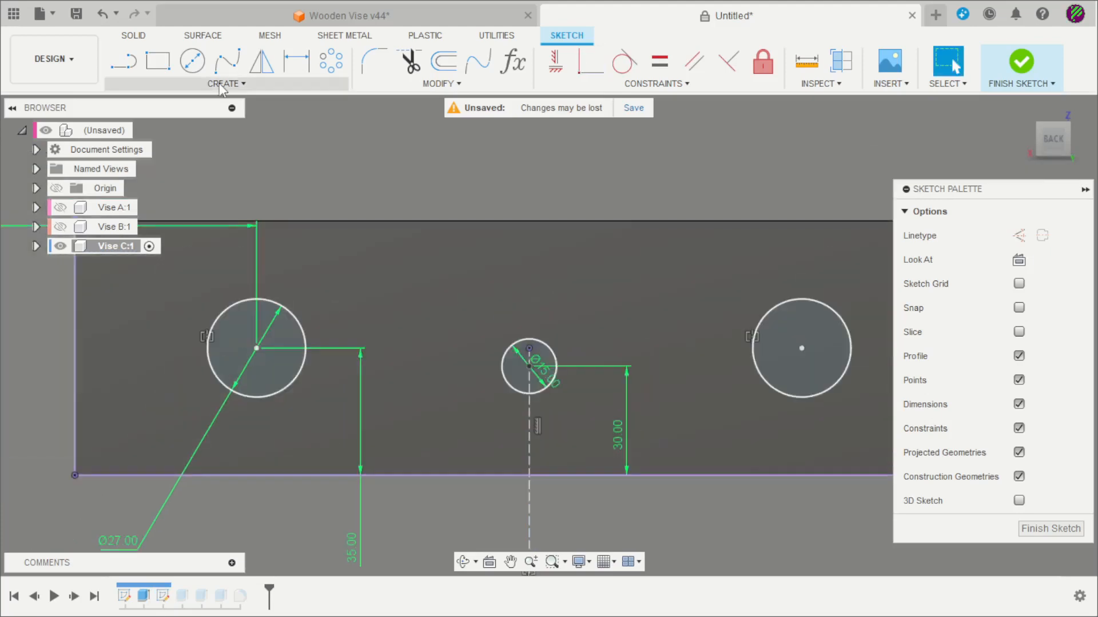
Sketch a circumscribed six-sided polygon about 24 mm across flats, centred on the 15 mm circle.
{"action": "left_click", "coordinate": [226, 83]}
{"action": "mouse_move", "coordinate": [164, 169]}
{"action": "left_click", "coordinate": [276, 167]}
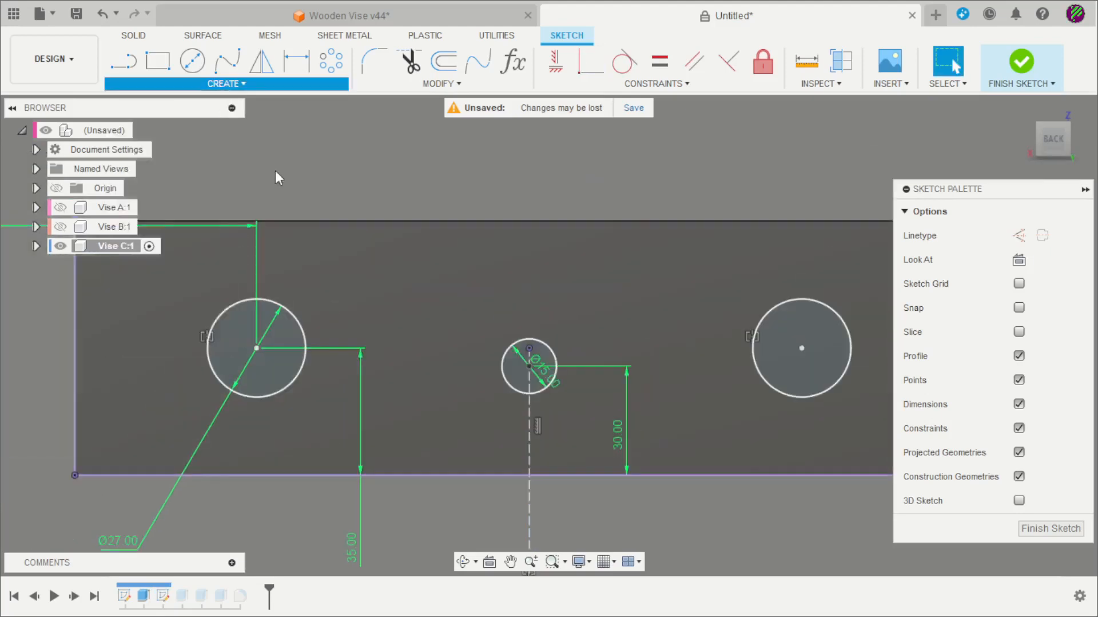
{"action": "scroll", "coordinate": [525, 371], "scroll_direction": "up", "scroll_amount": 2}
{"action": "left_click", "coordinate": [529, 364]}
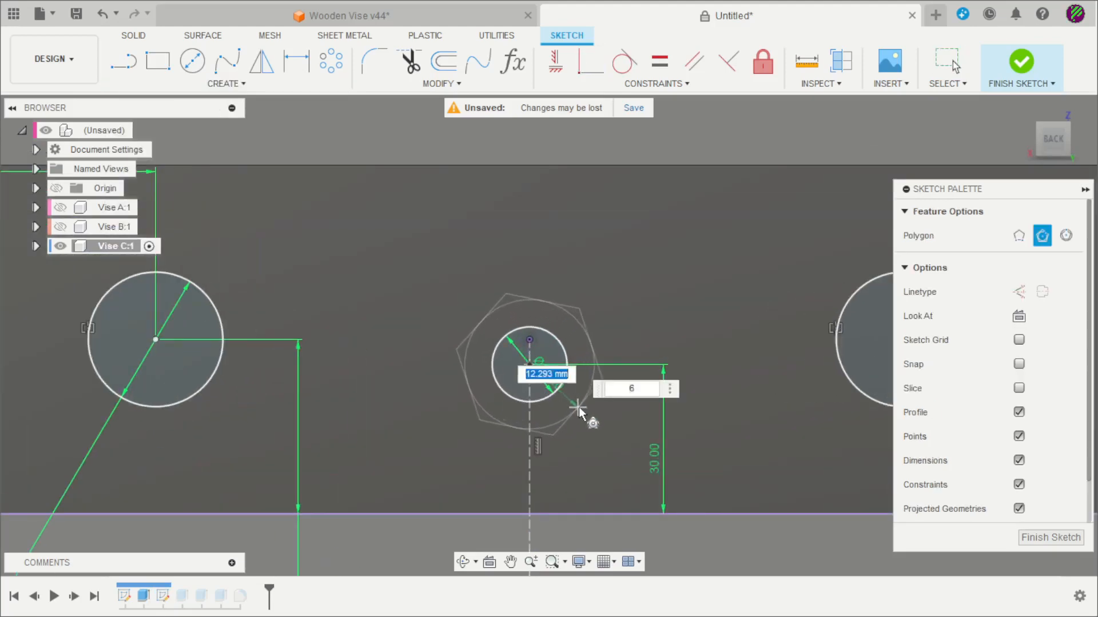
{"action": "left_click", "coordinate": [577, 406]}
{"action": "key", "text": "Escape"}
Apply a horizontal constraint to the hexagon's upper edge.
{"action": "left_click", "coordinate": [556, 60]}
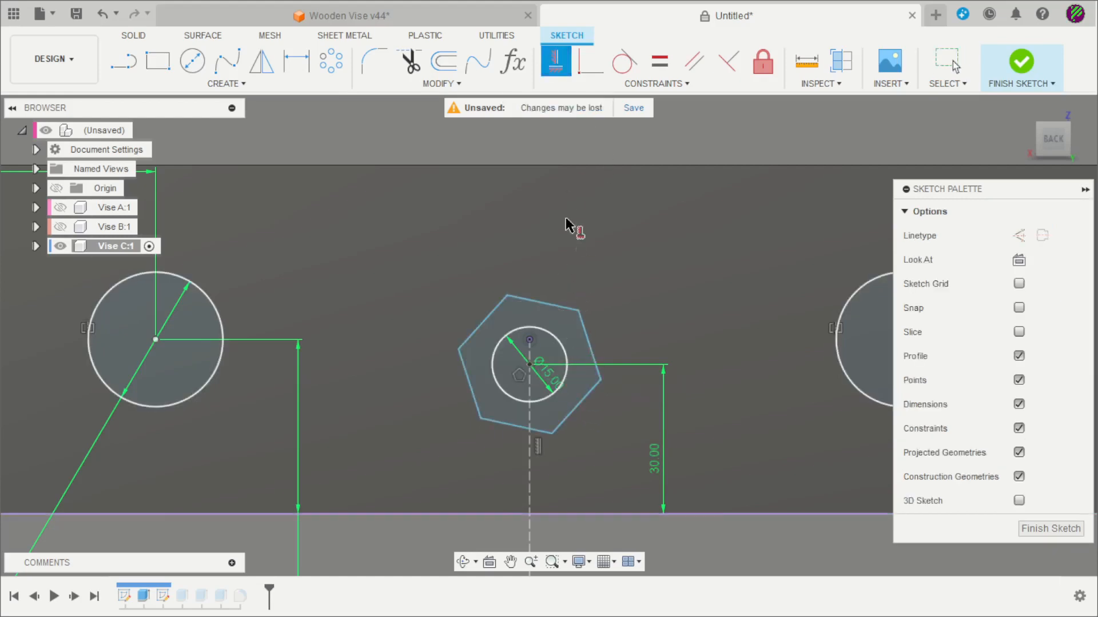
{"action": "left_click", "coordinate": [554, 306]}
{"action": "key", "text": "Escape"}
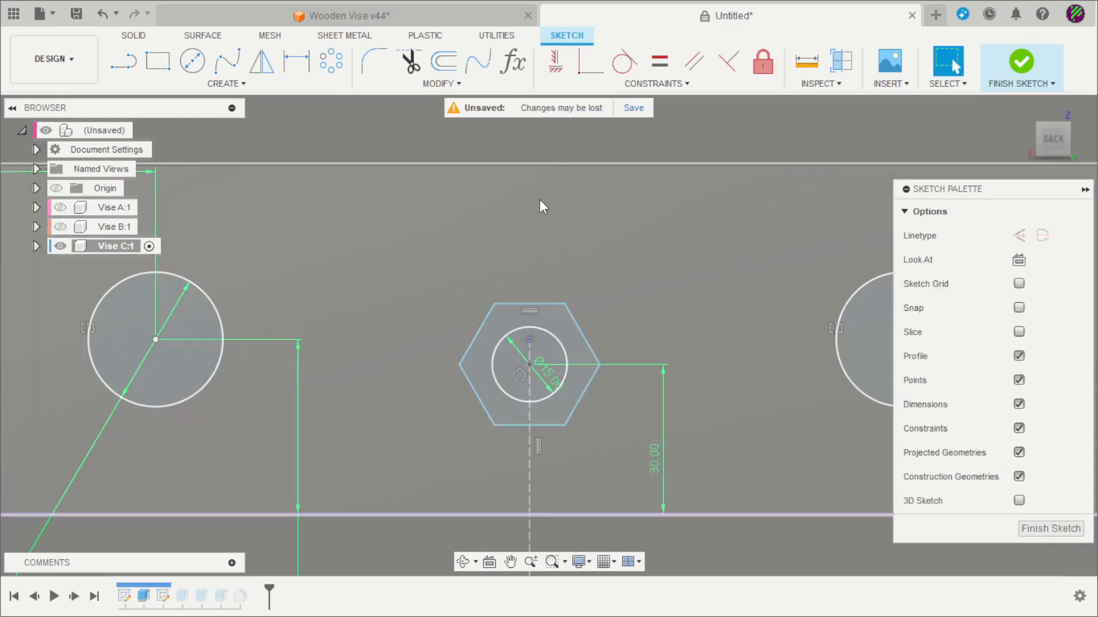
Check the Vise C drawing, dimension the hexagon to 19 mm between its horizontal edges, and finish the sketch.
{"action": "key", "text": "alt+Tab"}
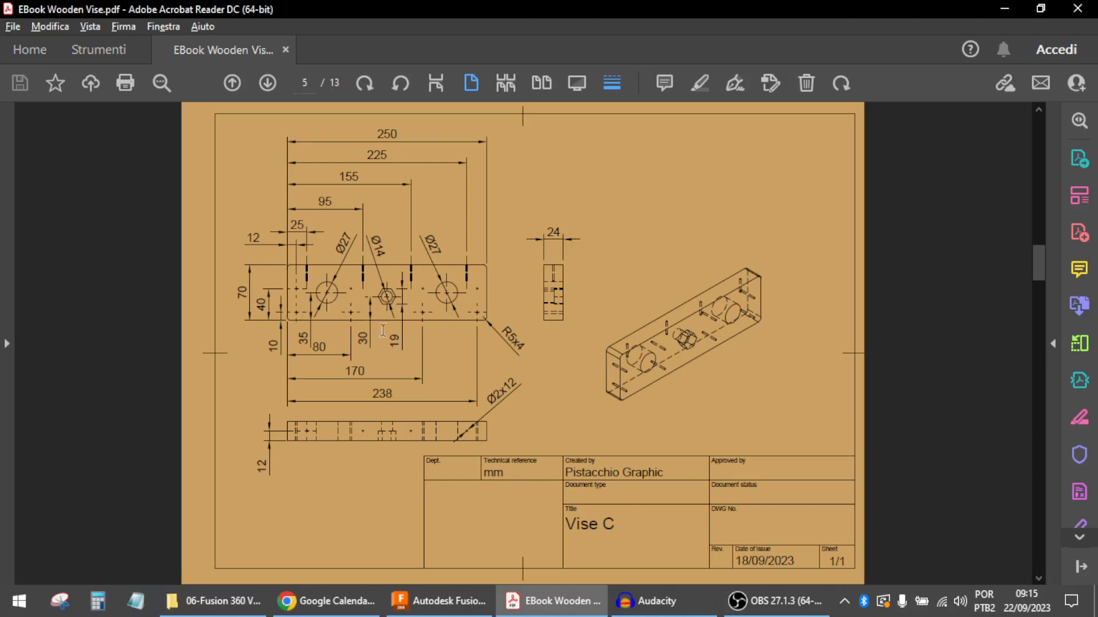
{"action": "key", "text": "alt+Tab"}
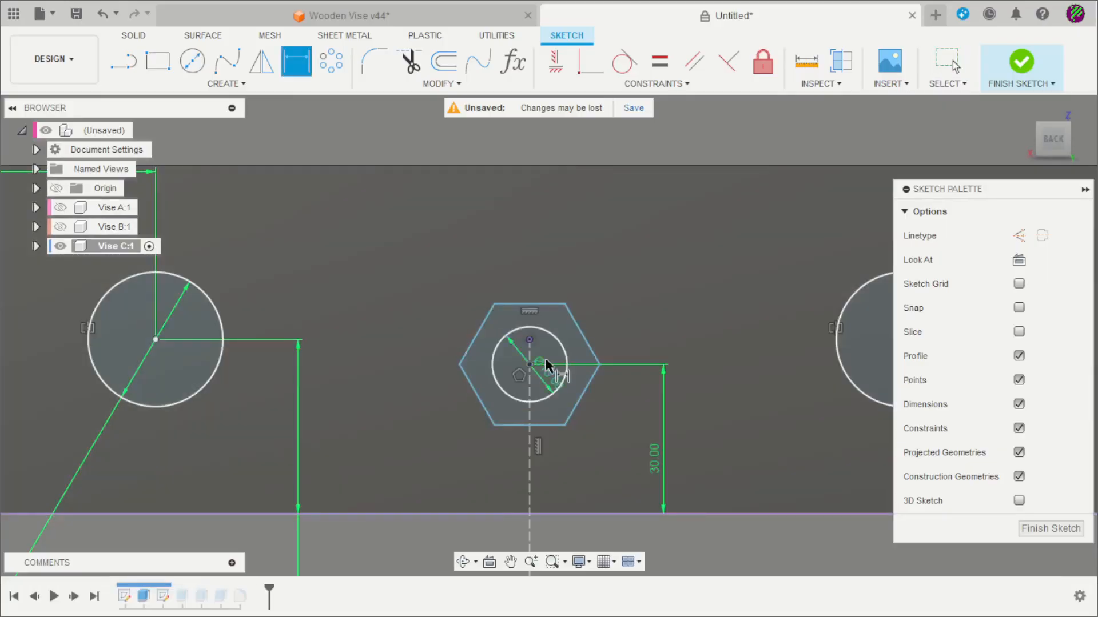
{"action": "left_click", "coordinate": [543, 309]}
{"action": "left_click", "coordinate": [538, 425]}
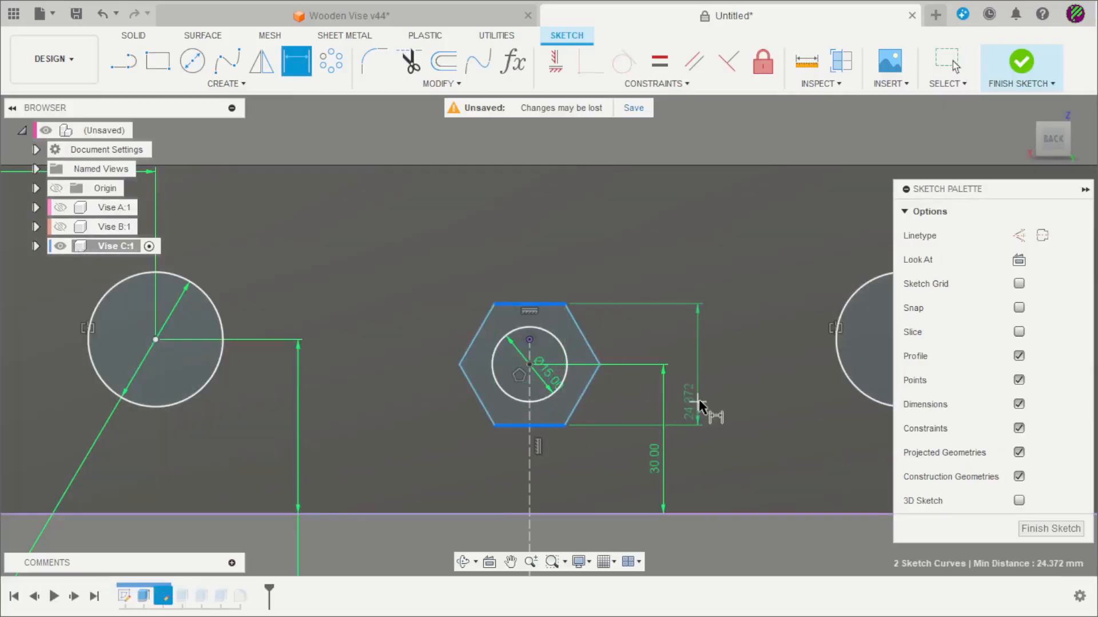
{"action": "left_click", "coordinate": [711, 400]}
{"action": "type", "text": "19"}
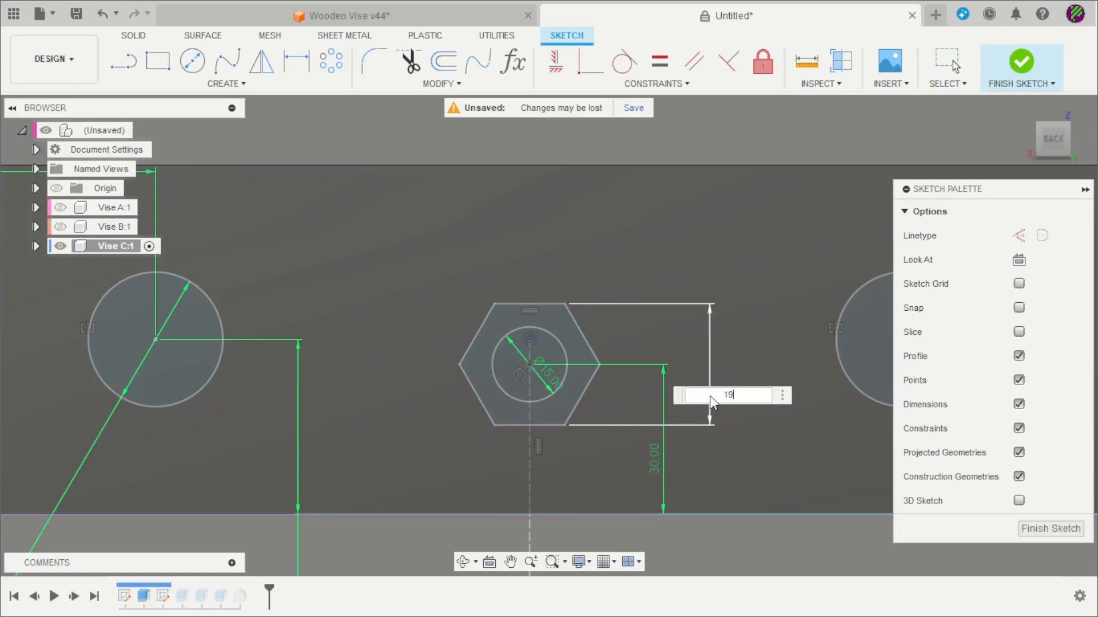
{"action": "key", "text": "Return"}
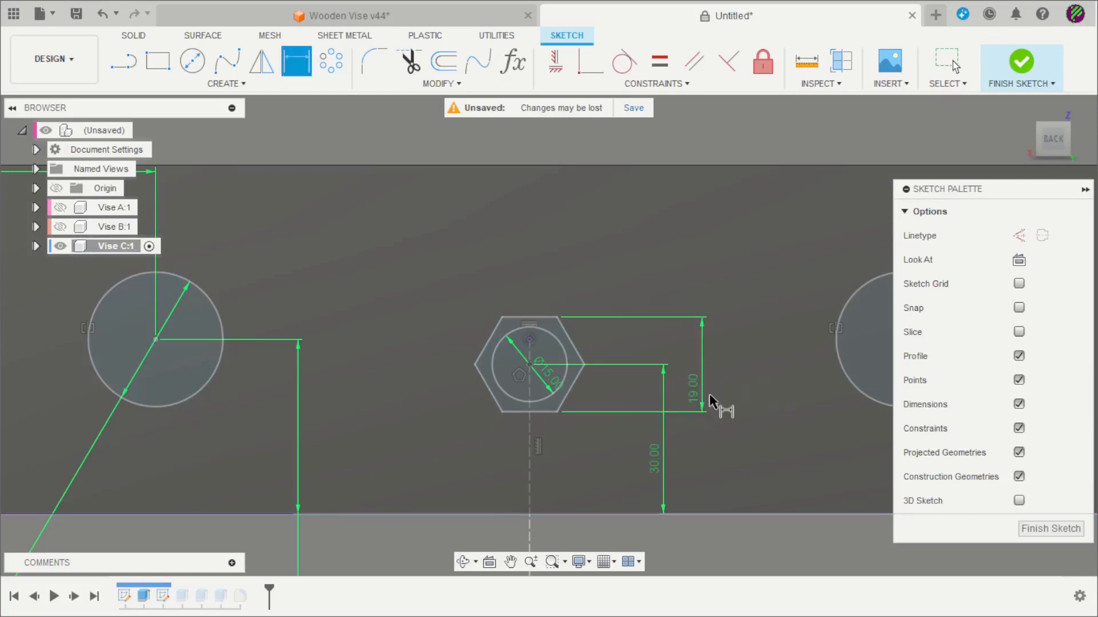
{"action": "left_click", "coordinate": [1020, 62]}
Reopen Vise C's hole sketch, set the centre circle's diameter to 14 mm, and finish the sketch.
{"action": "mouse_move", "coordinate": [588, 431]}
{"action": "middle_mouse_down", "text": "shift"}
{"action": "mouse_move", "coordinate": [674, 447]}
{"action": "mouse_move", "coordinate": [655, 446]}
{"action": "middle_mouse_up", "text": "shift"}
{"action": "double_click", "coordinate": [163, 595]}
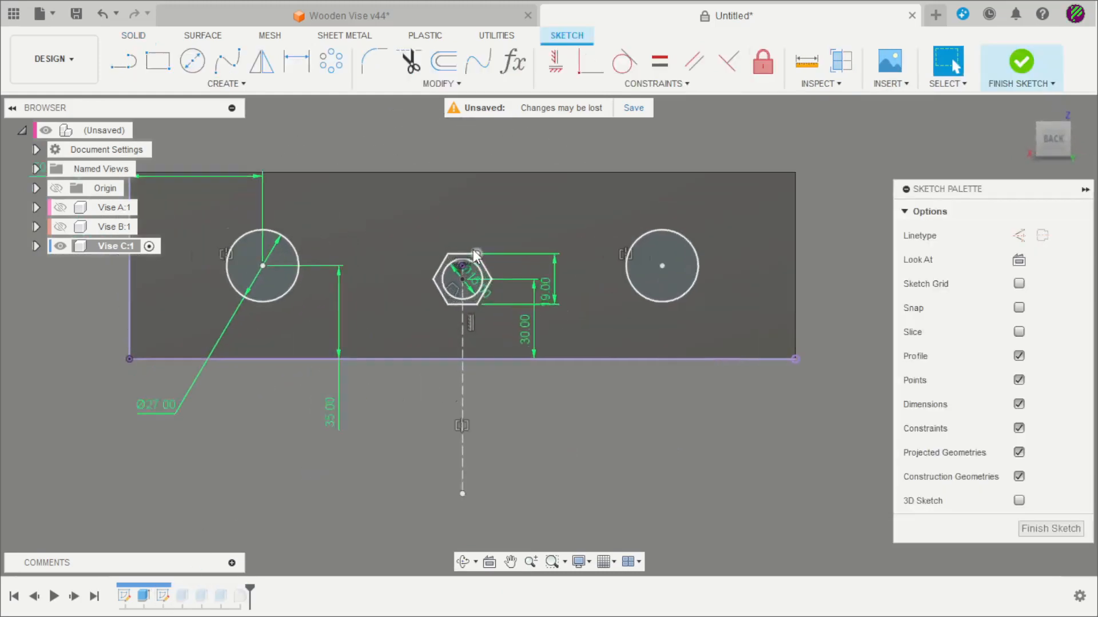
{"action": "scroll", "coordinate": [437, 300], "scroll_direction": "up", "scroll_amount": 5}
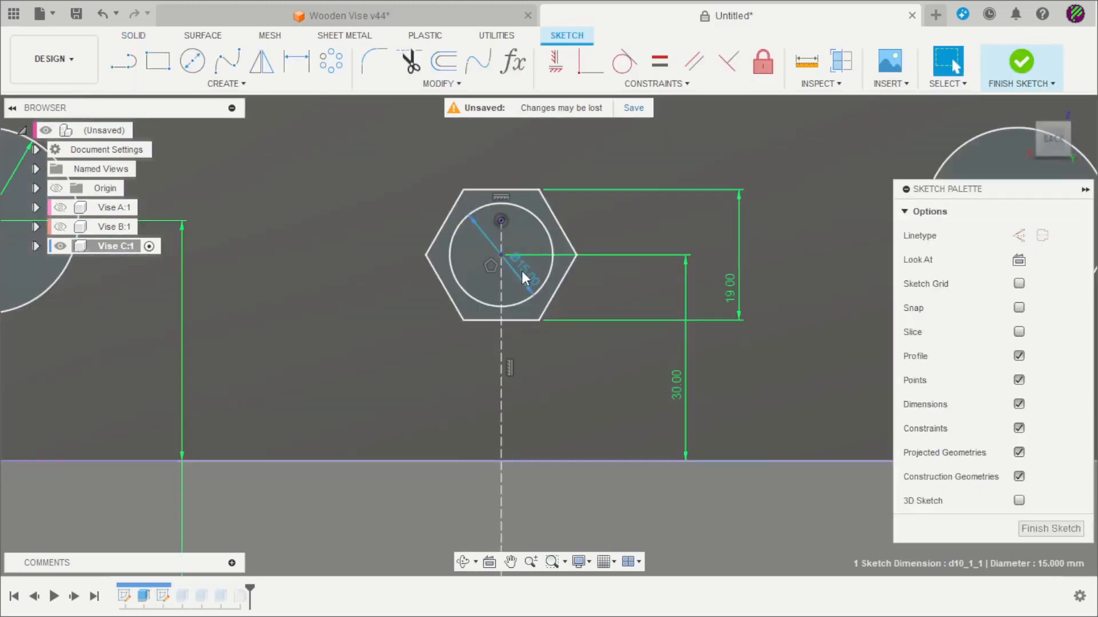
{"action": "double_click", "coordinate": [523, 277]}
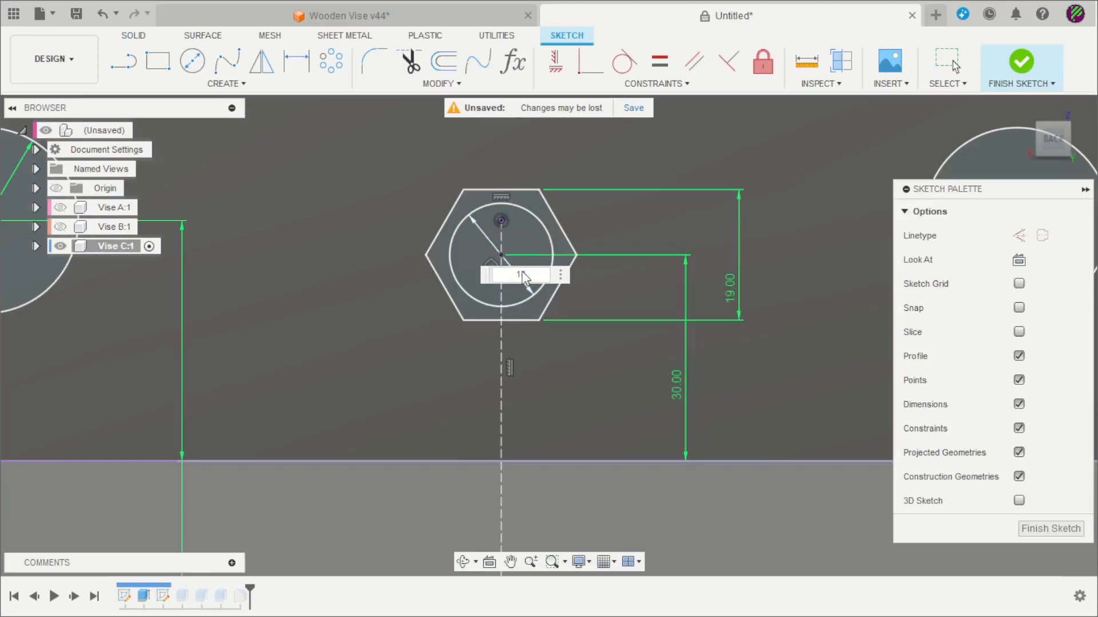
{"action": "type", "text": "14"}
{"action": "key", "text": "Return"}
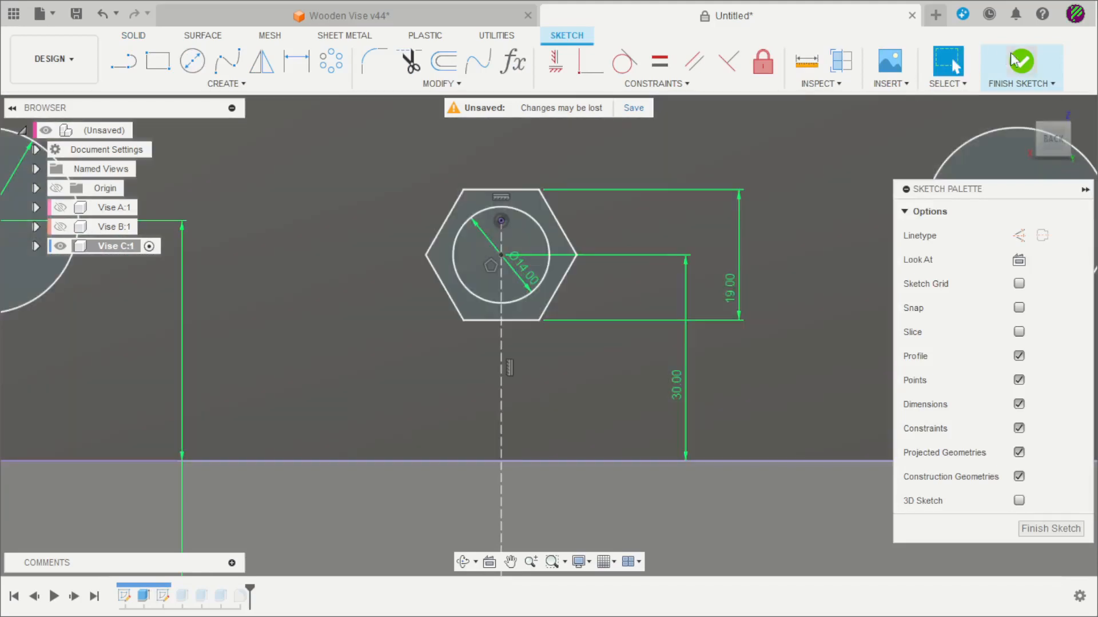
{"action": "left_click", "coordinate": [1003, 75]}
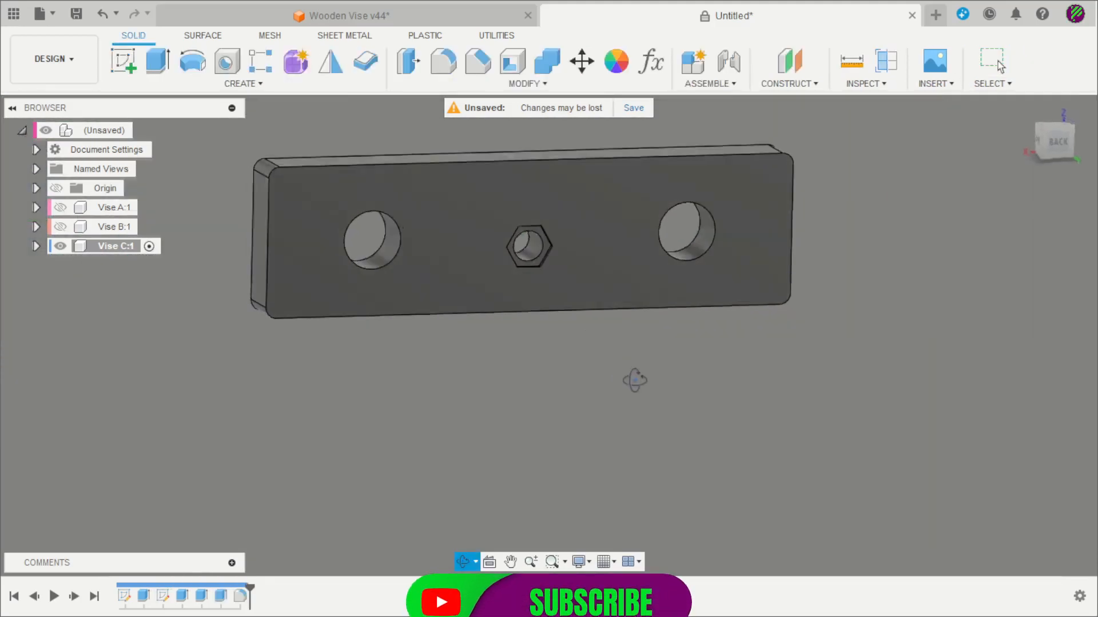
Edit the cut extrusion of the hexagonal recess, setting its distance to -11.2 mm.
{"action": "double_click", "coordinate": [221, 596]}
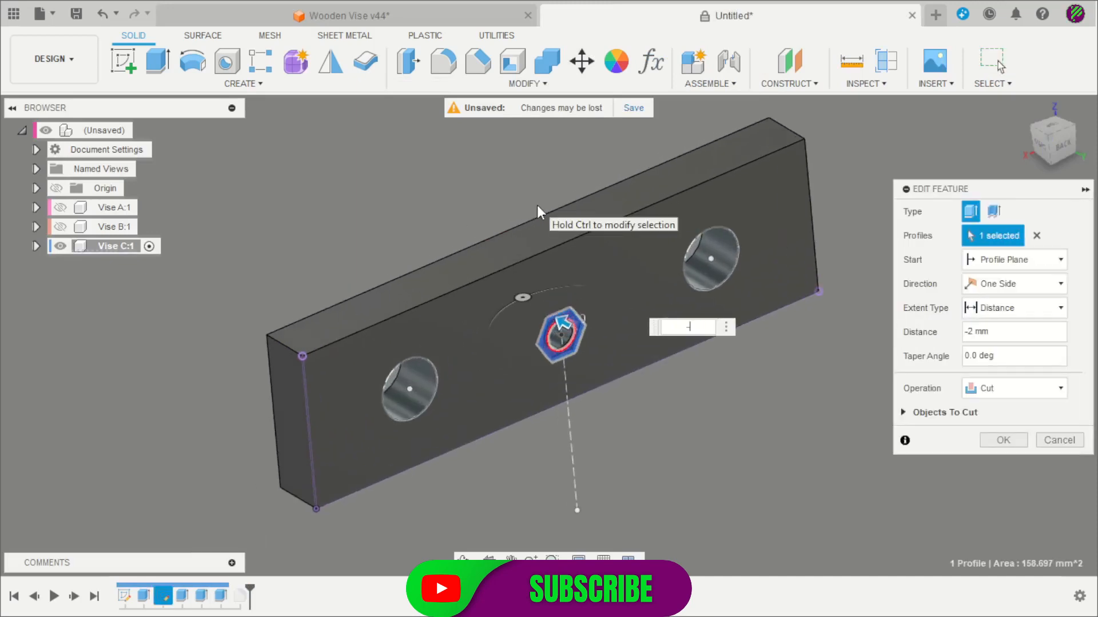
{"action": "type", "text": "-11.2"}
{"action": "key", "text": "Return"}
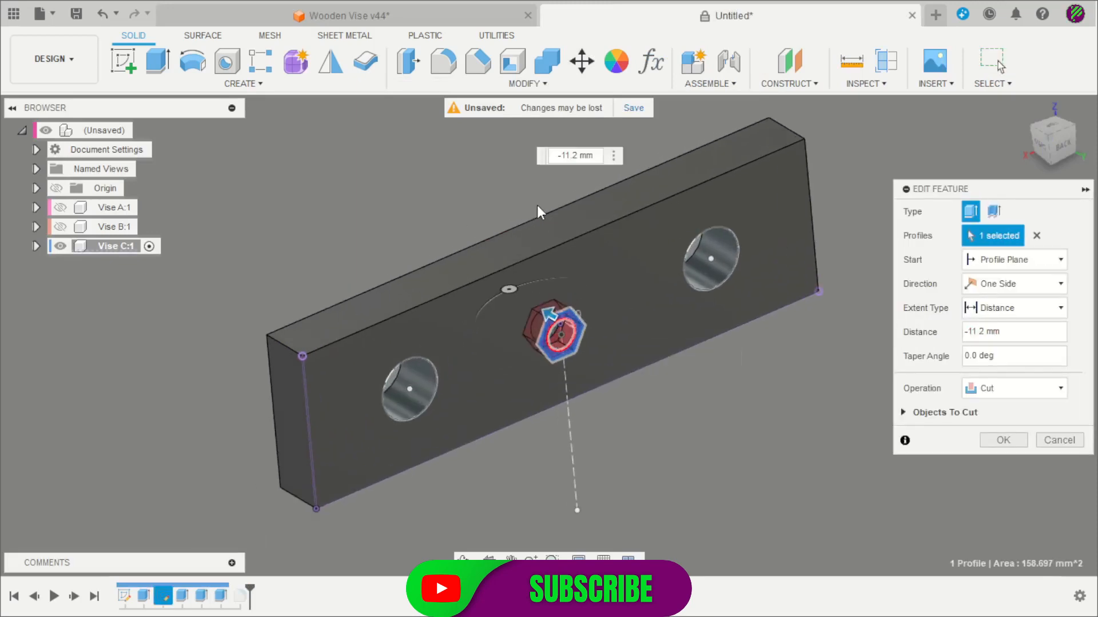
Start a sketch on the hexagonal-recess face and place four points, two on each side of the left 27 mm hole.
{"action": "middle_click_drag", "start_coordinate": [640, 399], "coordinate": [629, 452], "text": "shift"}
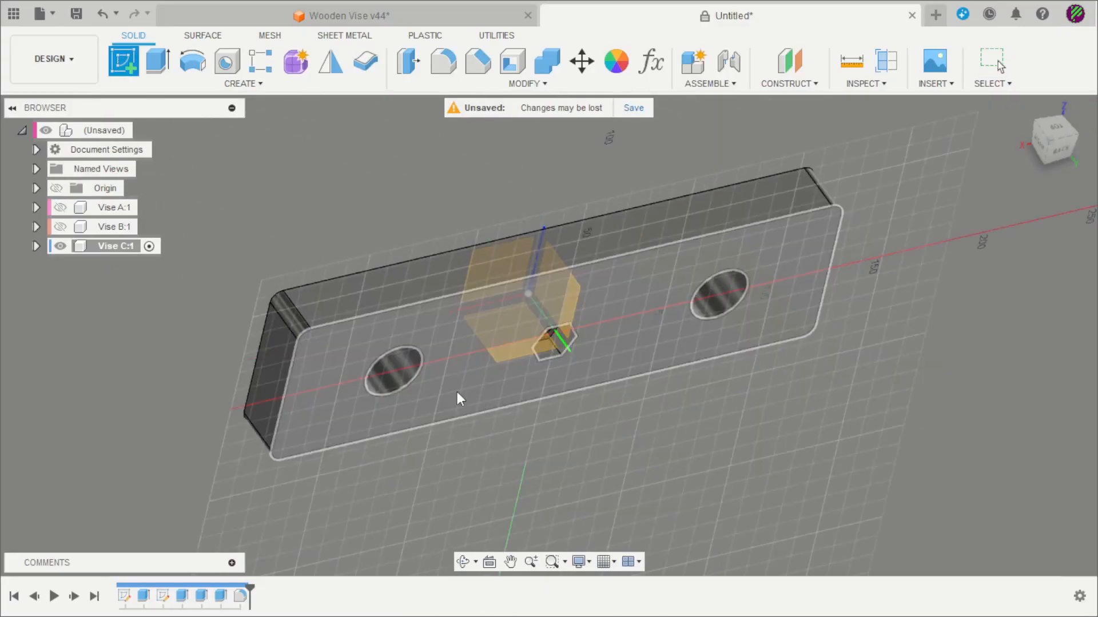
{"action": "left_click", "coordinate": [458, 392]}
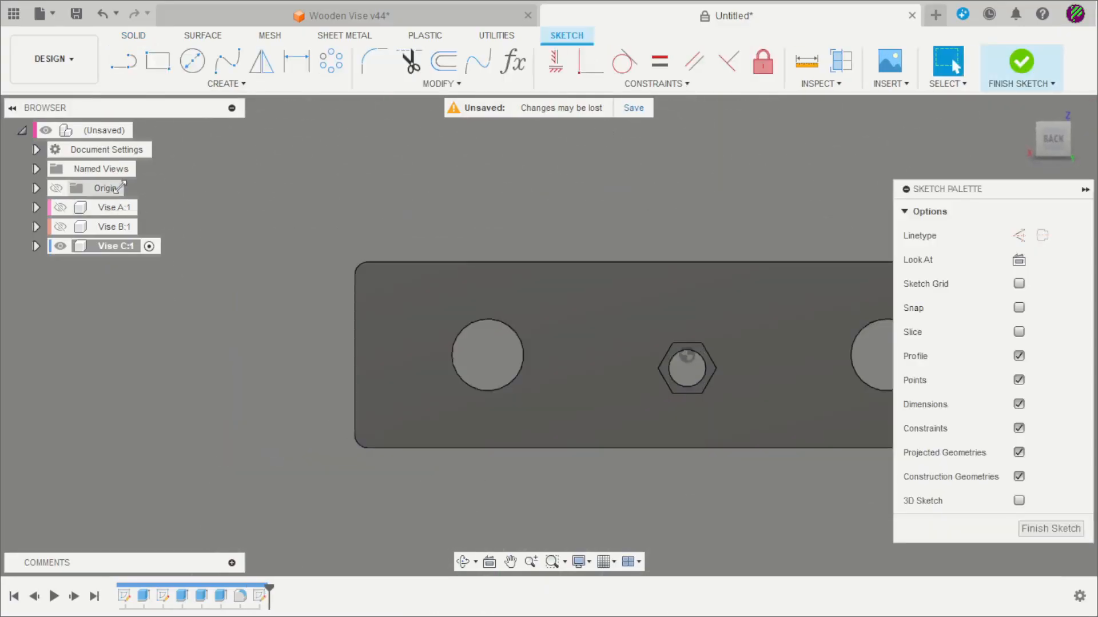
{"action": "left_click", "coordinate": [162, 85]}
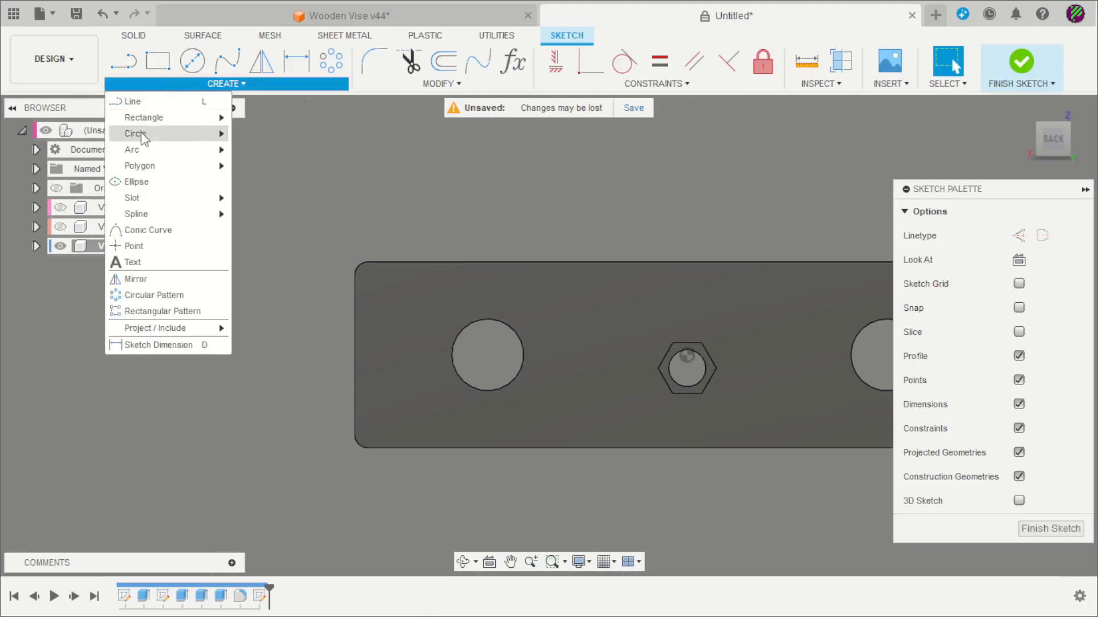
{"action": "left_click", "coordinate": [158, 246]}
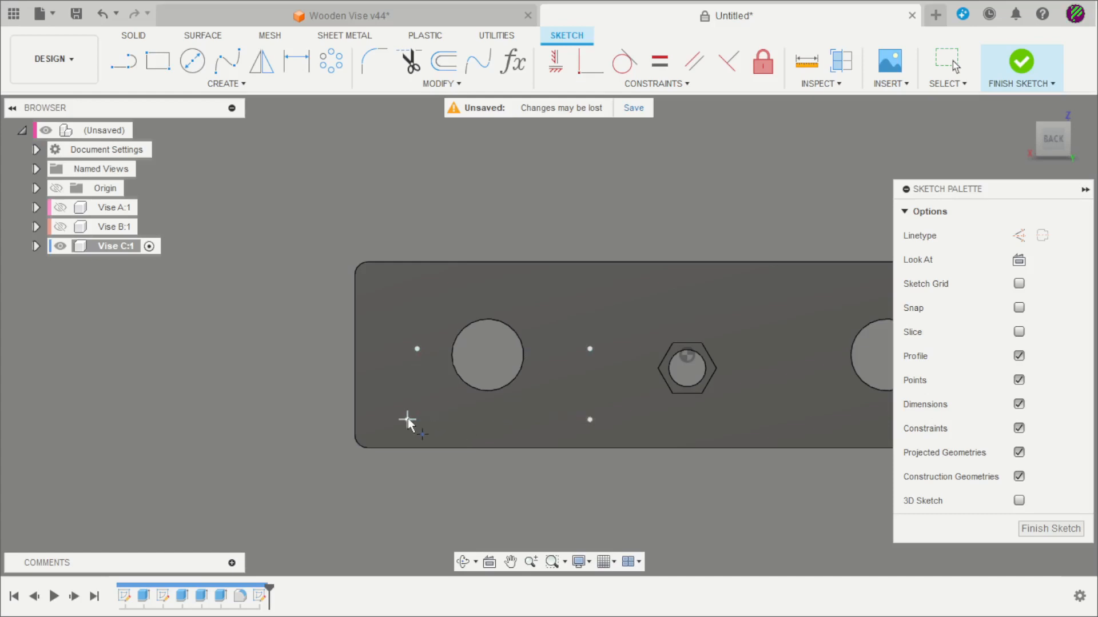
{"action": "key", "text": "Escape"}
{"action": "scroll", "coordinate": [461, 400], "scroll_direction": "down", "scroll_amount": 2}
{"action": "scroll", "coordinate": [393, 420], "scroll_direction": "up", "scroll_amount": 2}
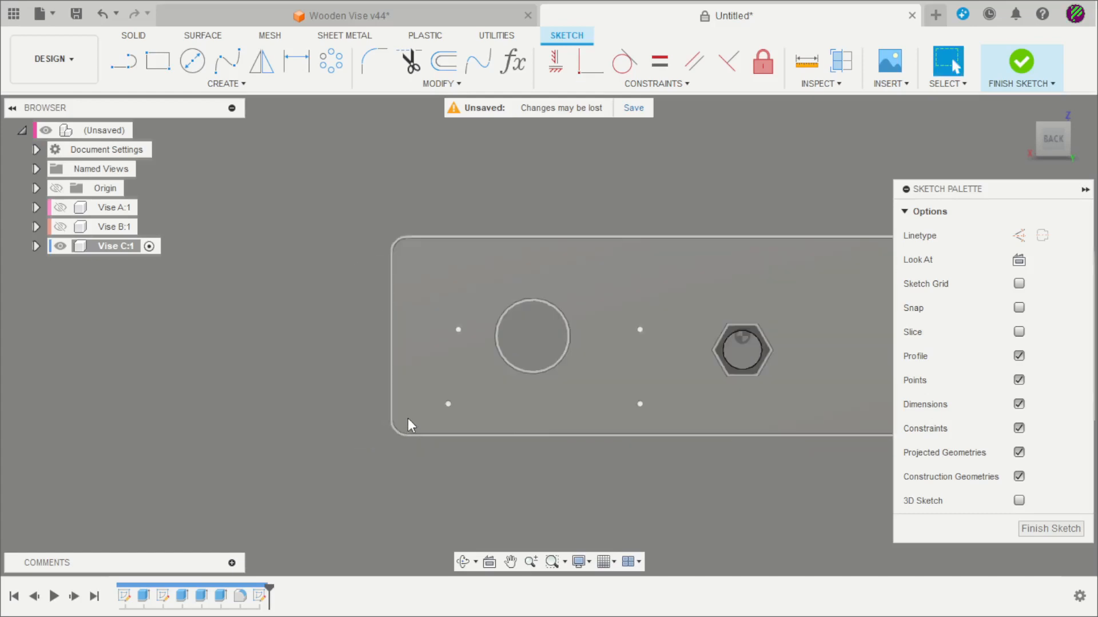
Dimension the lower-left point 12 mm from the board's left edge.
{"action": "key", "text": "d"}
{"action": "left_click", "coordinate": [447, 403]}
{"action": "scroll", "coordinate": [406, 409], "scroll_direction": "up", "scroll_amount": 2}
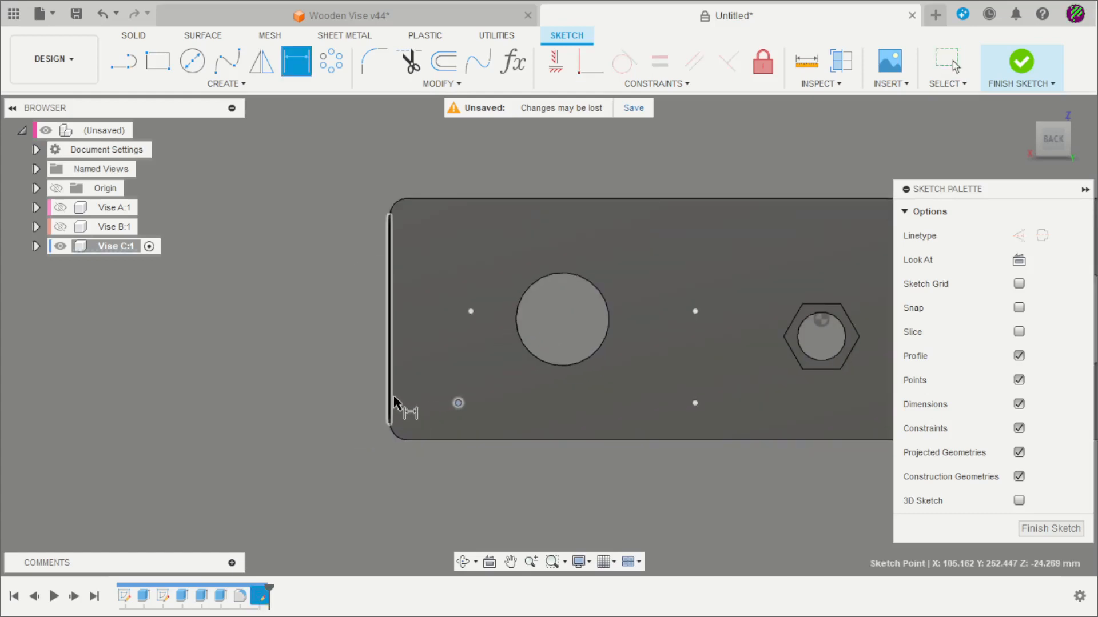
{"action": "left_click", "coordinate": [391, 396]}
{"action": "left_click", "coordinate": [320, 366]}
{"action": "type", "text": "12"}
{"action": "key", "text": "Return"}
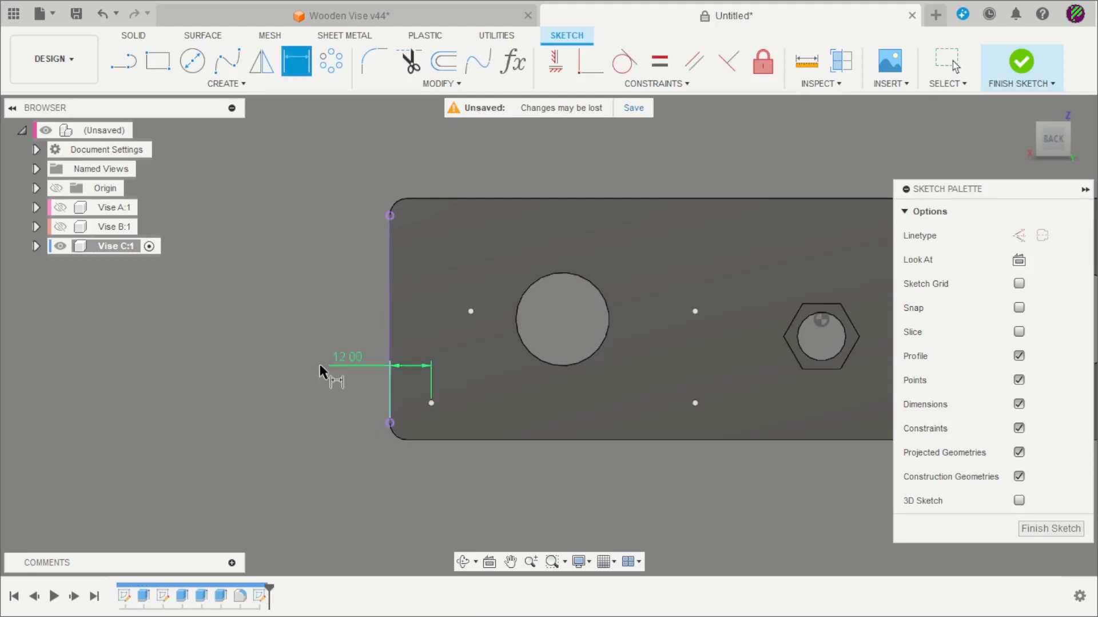
Dimension the lower-left point 10 mm above the board's bottom edge.
{"action": "left_click", "coordinate": [431, 403]}
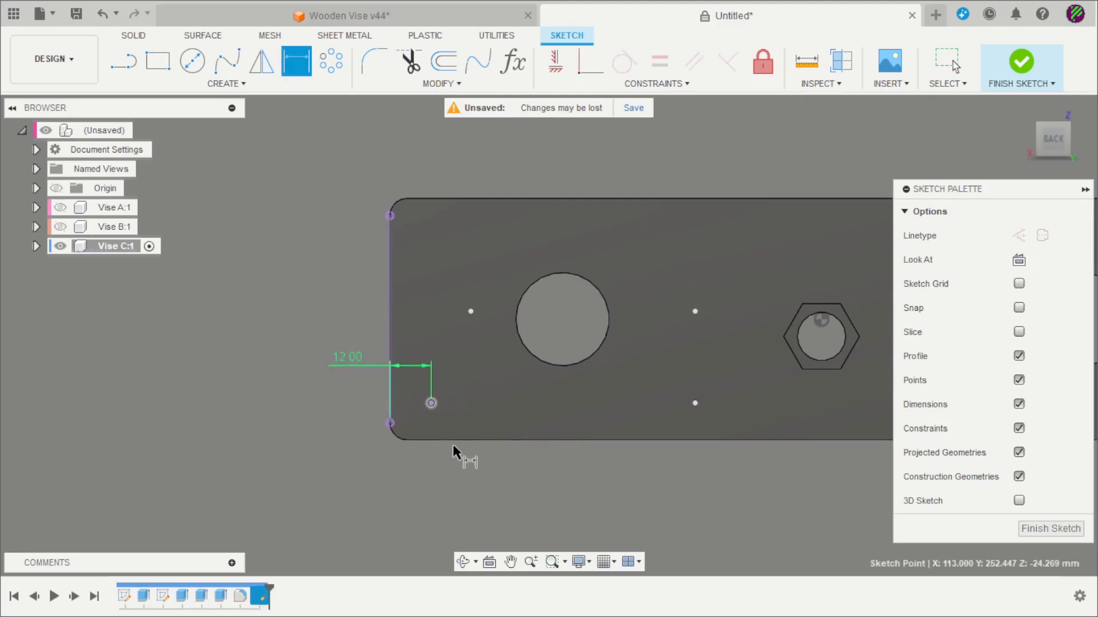
{"action": "left_click", "coordinate": [455, 440]}
{"action": "left_click", "coordinate": [329, 424]}
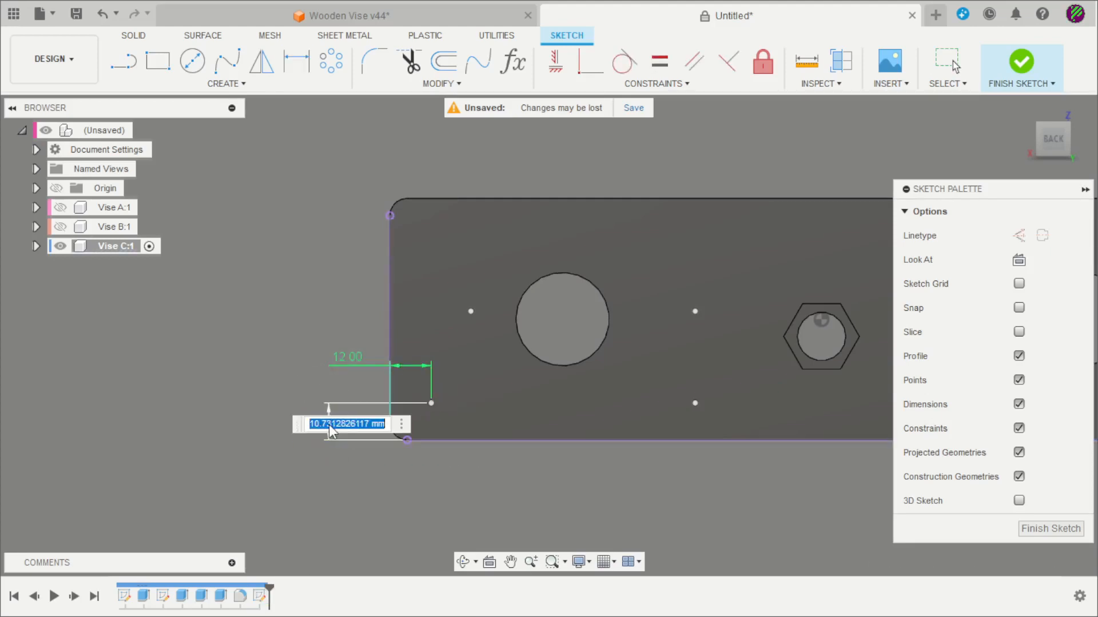
{"action": "type", "text": "10"}
{"action": "key", "text": "Return"}
{"action": "scroll", "coordinate": [420, 355], "scroll_direction": "down", "scroll_amount": 1}
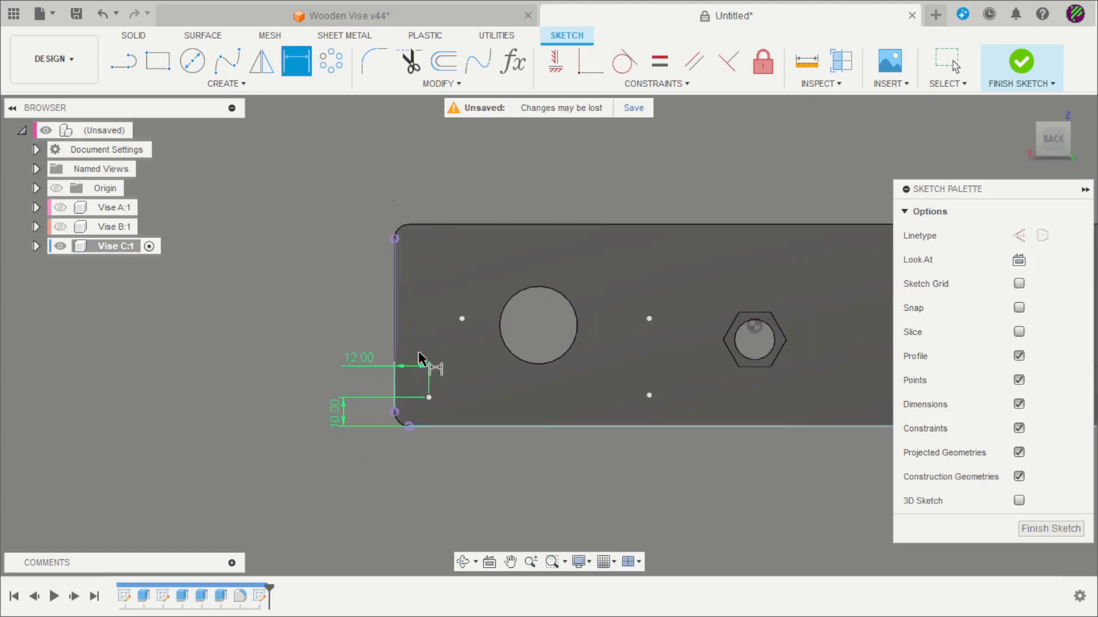
Align the upper-left point vertically and the lower-right point horizontally with the dimensioned lower-left point.
{"action": "scroll", "coordinate": [421, 355], "scroll_direction": "up", "scroll_amount": 3}
{"action": "key", "text": "Escape"}
{"action": "left_click", "coordinate": [555, 63]}
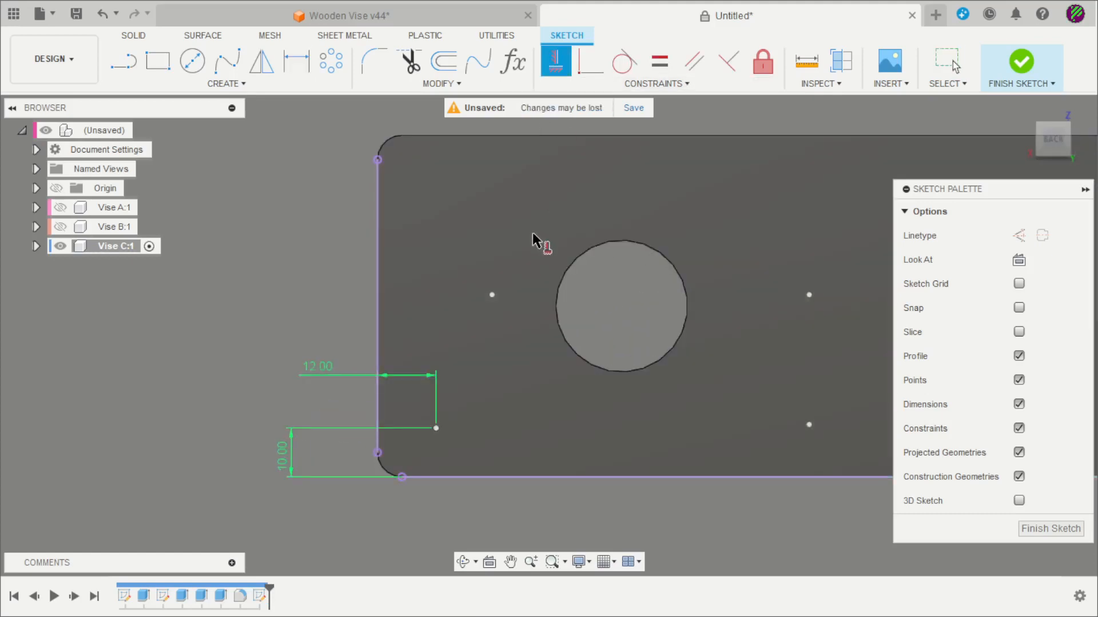
{"action": "left_click", "coordinate": [492, 295]}
{"action": "left_click", "coordinate": [437, 428]}
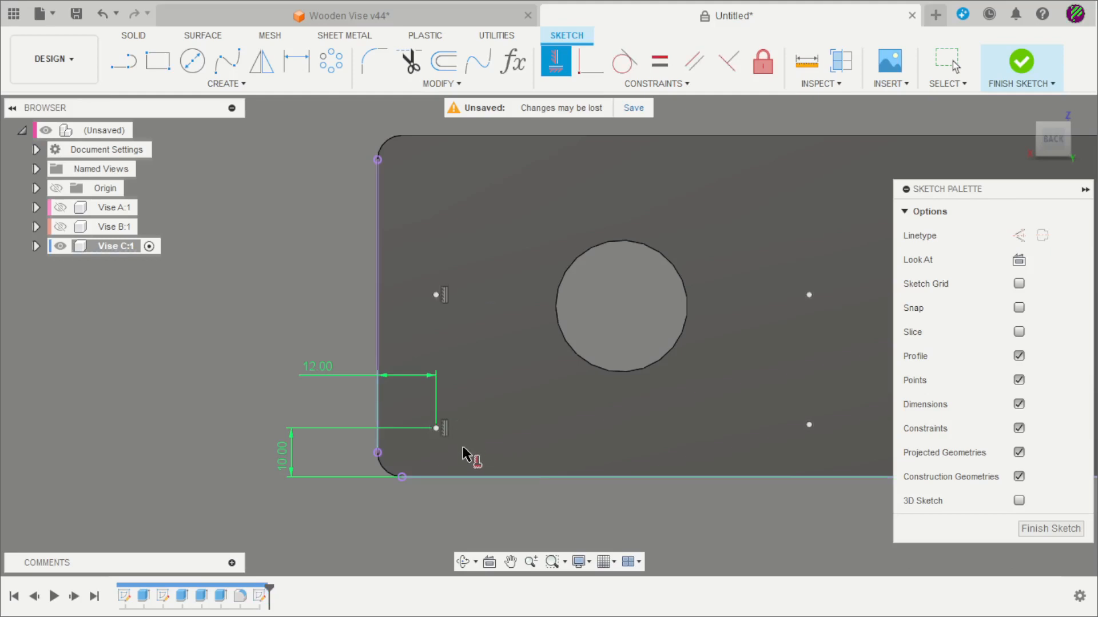
{"action": "left_click", "coordinate": [436, 427]}
{"action": "left_click", "coordinate": [809, 428]}
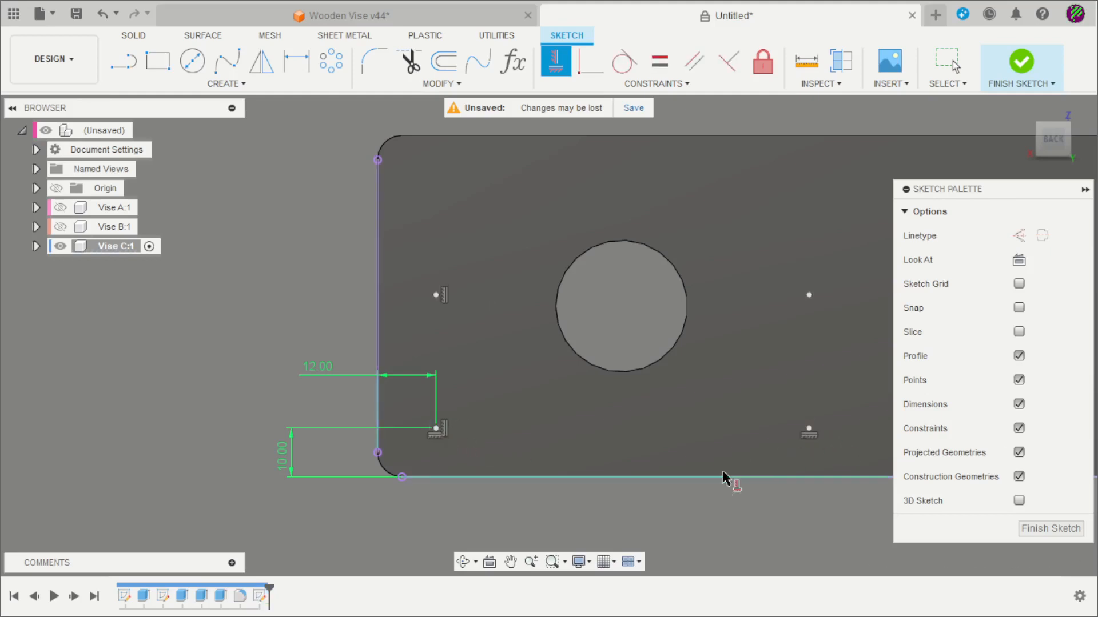
Align the upper-right point vertically with the lower-right point and horizontally with the upper-left point.
{"action": "left_click", "coordinate": [809, 295]}
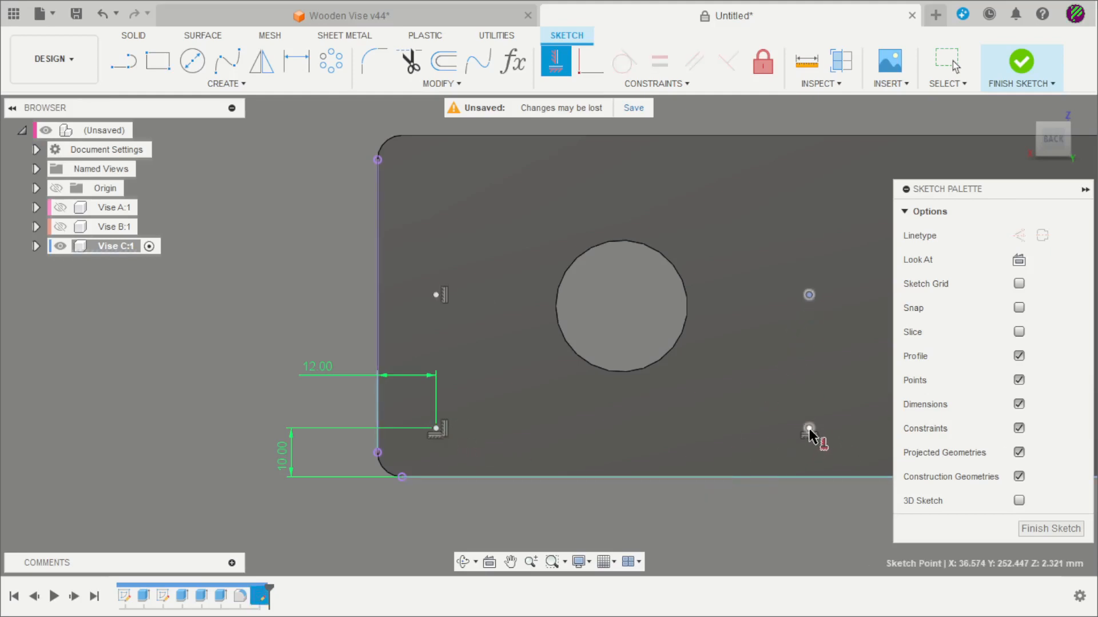
{"action": "left_click", "coordinate": [809, 428]}
{"action": "left_click", "coordinate": [809, 295]}
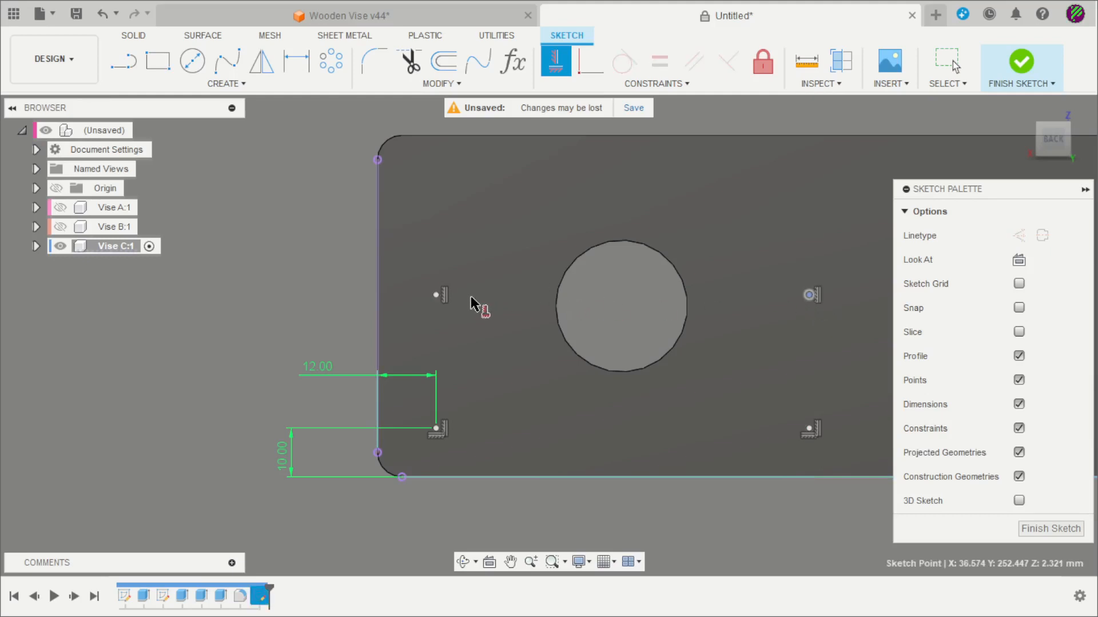
{"action": "left_click", "coordinate": [436, 294]}
{"action": "scroll", "coordinate": [327, 323], "scroll_direction": "down", "scroll_amount": 2}
{"action": "key", "text": "Escape"}
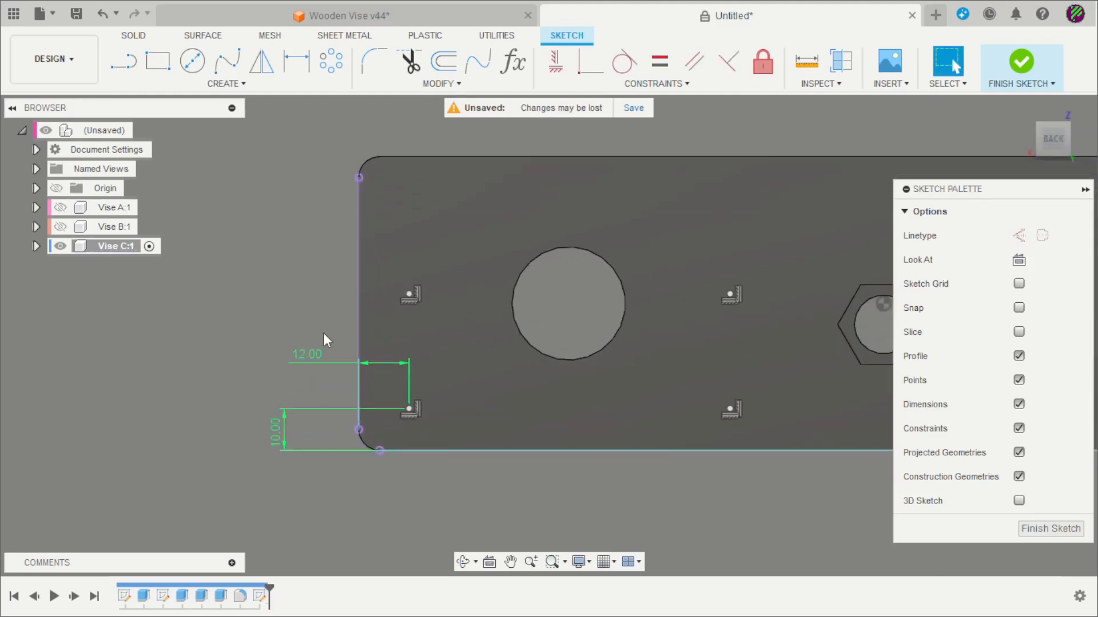
Dimension the upper-left point 40 mm above the board's bottom edge.
{"action": "key", "text": "d"}
{"action": "left_click", "coordinate": [410, 295]}
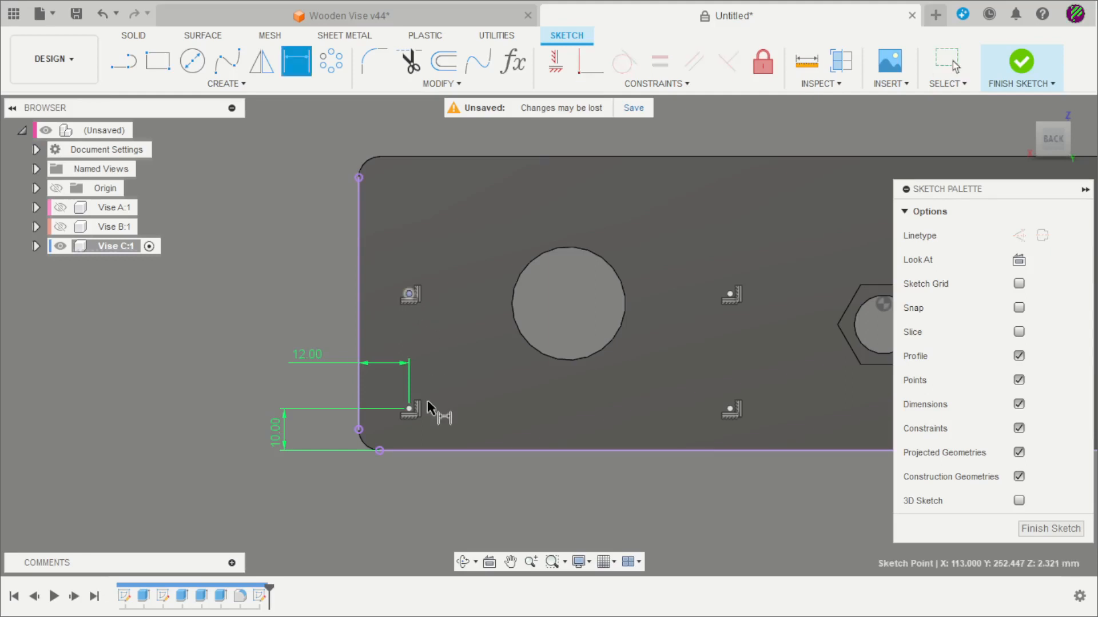
{"action": "left_click", "coordinate": [427, 448]}
{"action": "left_click", "coordinate": [221, 390]}
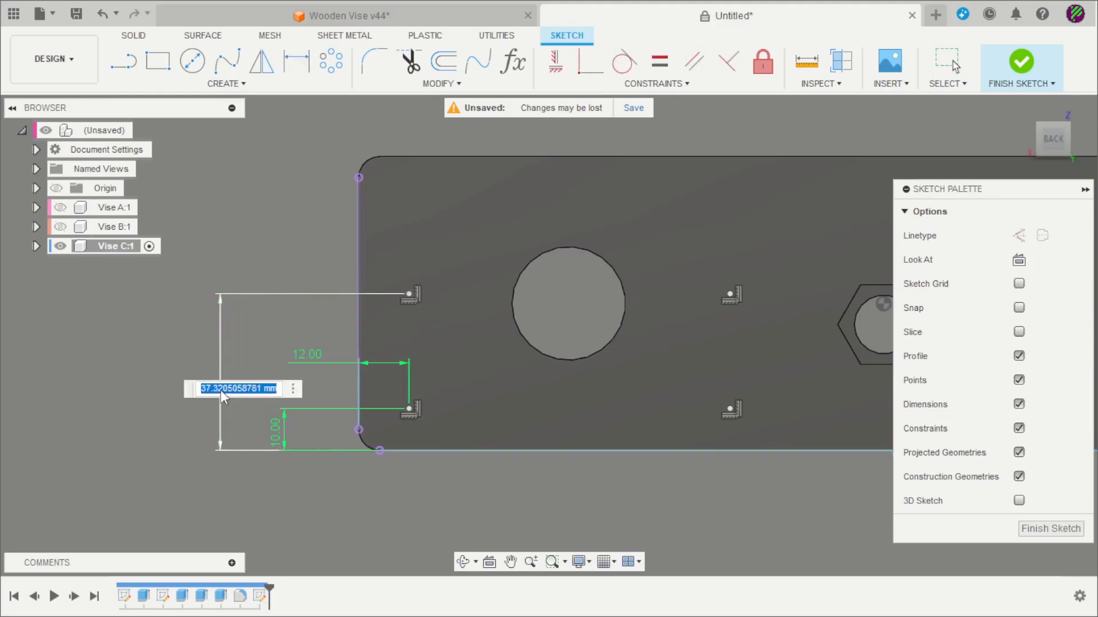
{"action": "type", "text": "40"}
{"action": "key", "text": "Return"}
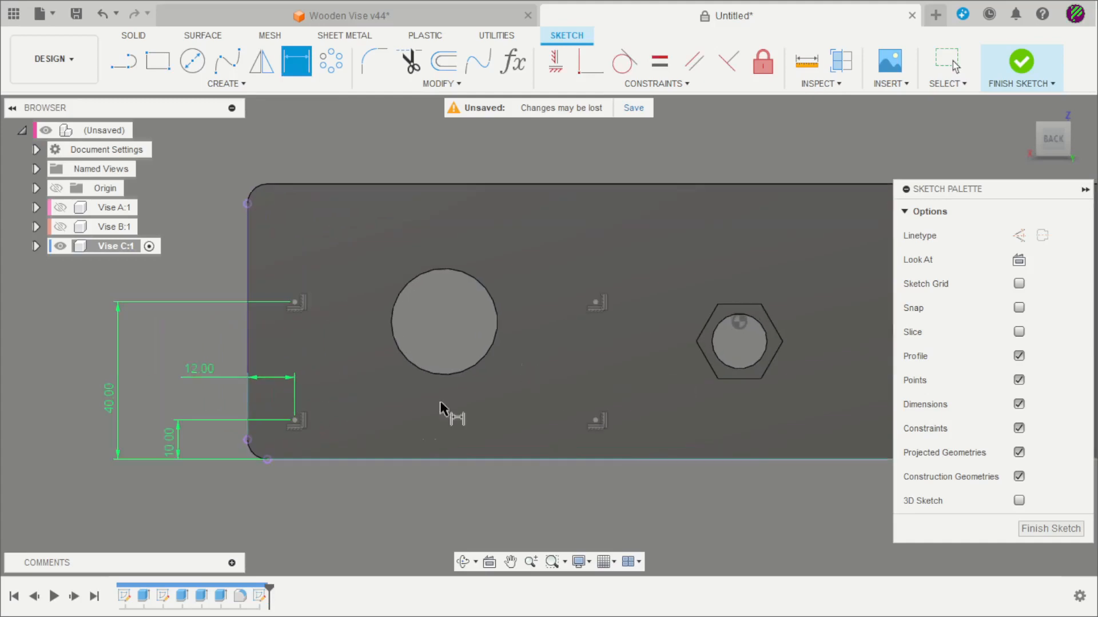
Dimension the lower-right point 80 mm from the board's left edge.
{"action": "left_click", "coordinate": [253, 348]}
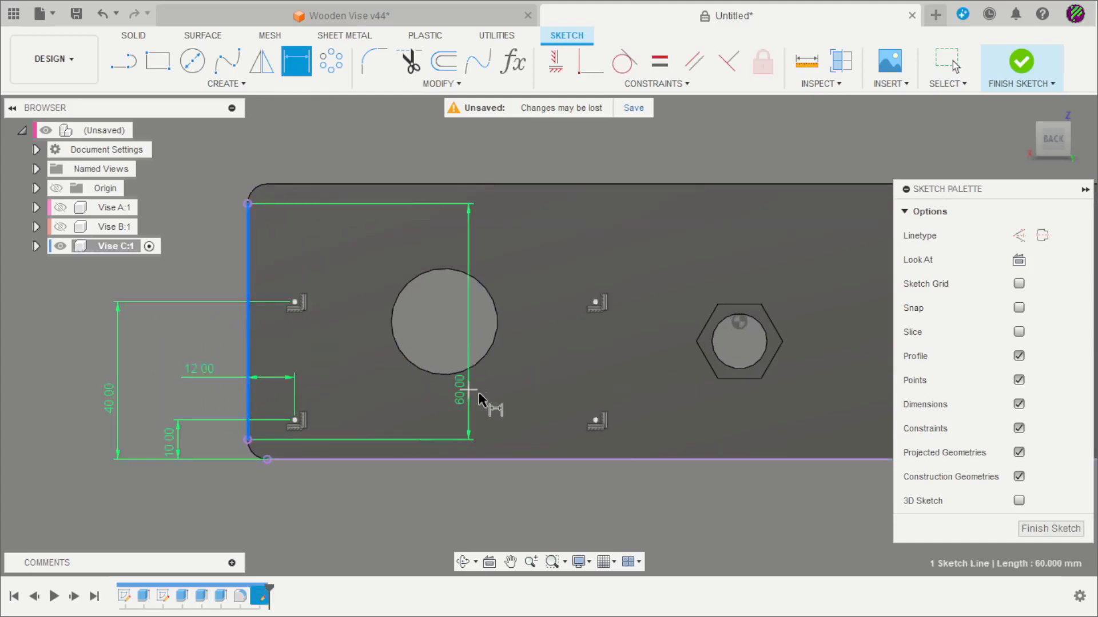
{"action": "left_click", "coordinate": [595, 422]}
{"action": "left_click", "coordinate": [465, 527]}
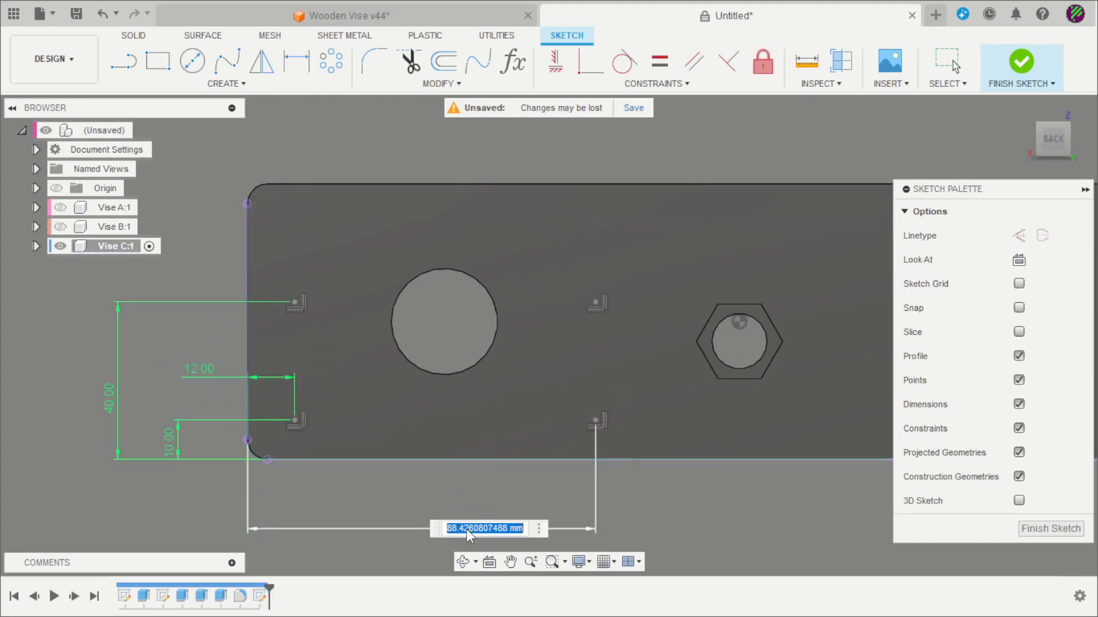
{"action": "type", "text": "80"}
{"action": "key", "text": "Return"}
Sketch a vertical line from the origin down past the board's bottom edge.
{"action": "key", "text": "l"}
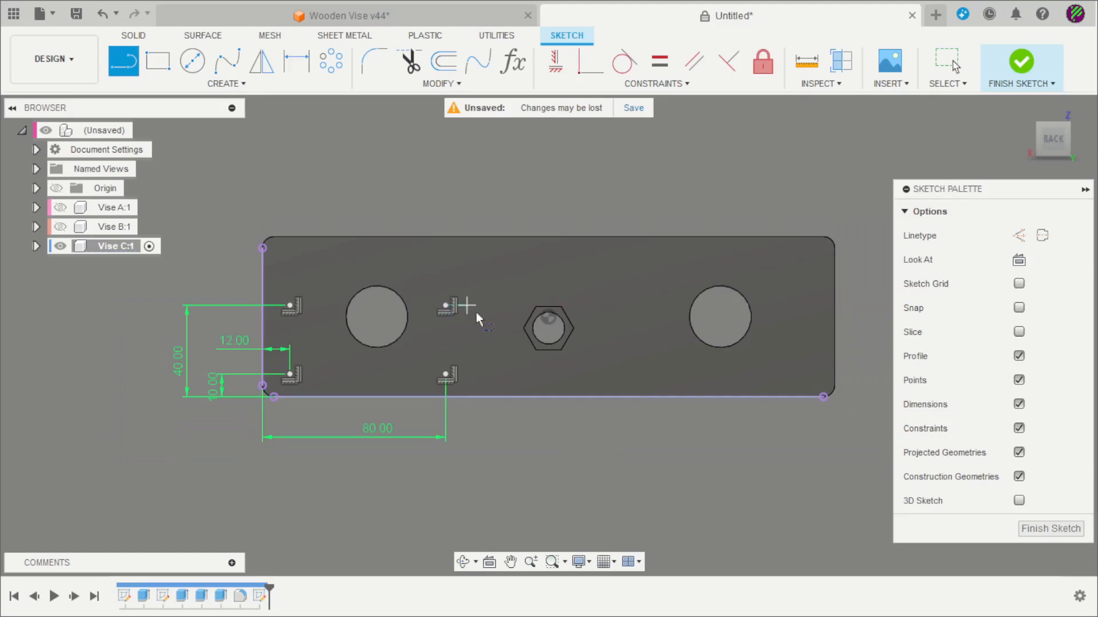
{"action": "left_click", "coordinate": [548, 318]}
{"action": "left_click", "coordinate": [548, 471]}
{"action": "key", "text": "Escape"}
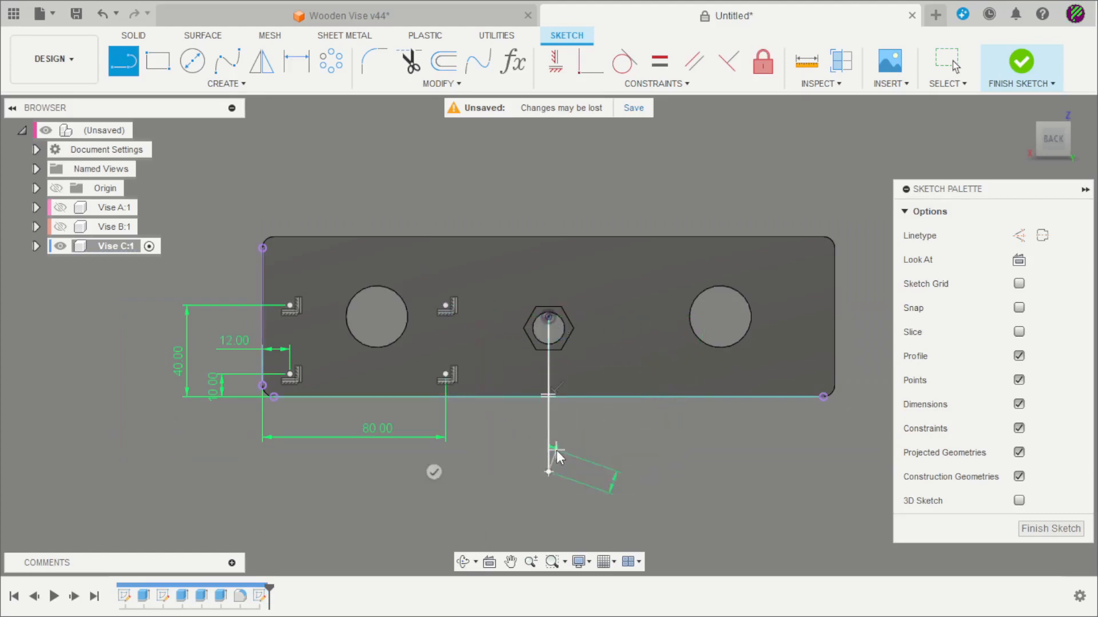
Convert the vertical line to construction, mirror the four sketch points across it, and finish the sketch.
{"action": "left_click", "coordinate": [551, 426]}
{"action": "left_click", "coordinate": [1019, 235]}
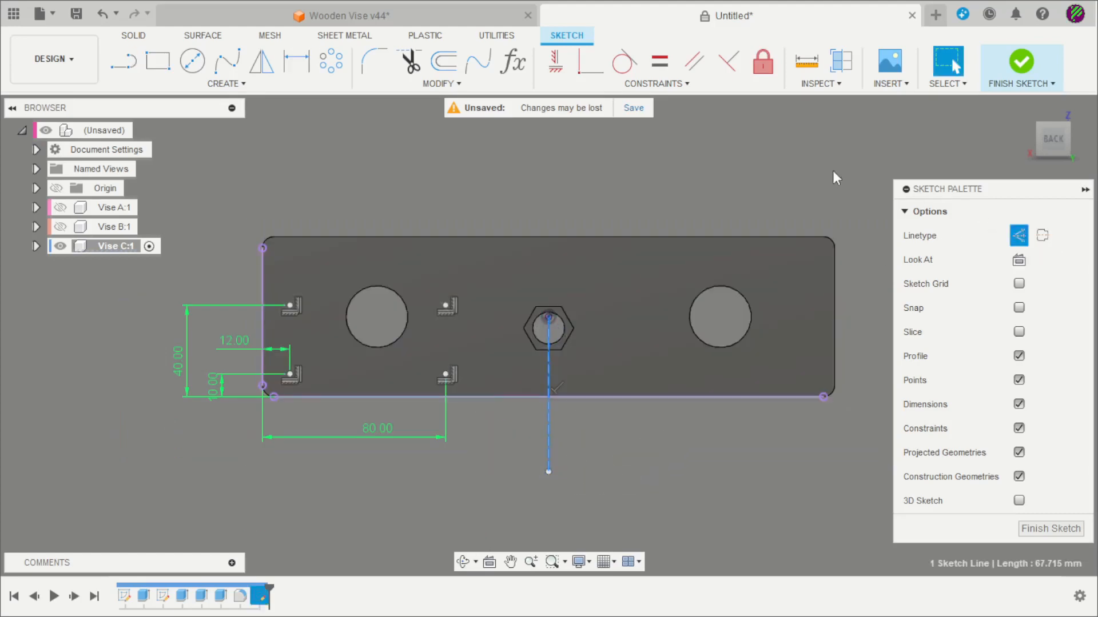
{"action": "left_click", "coordinate": [261, 60]}
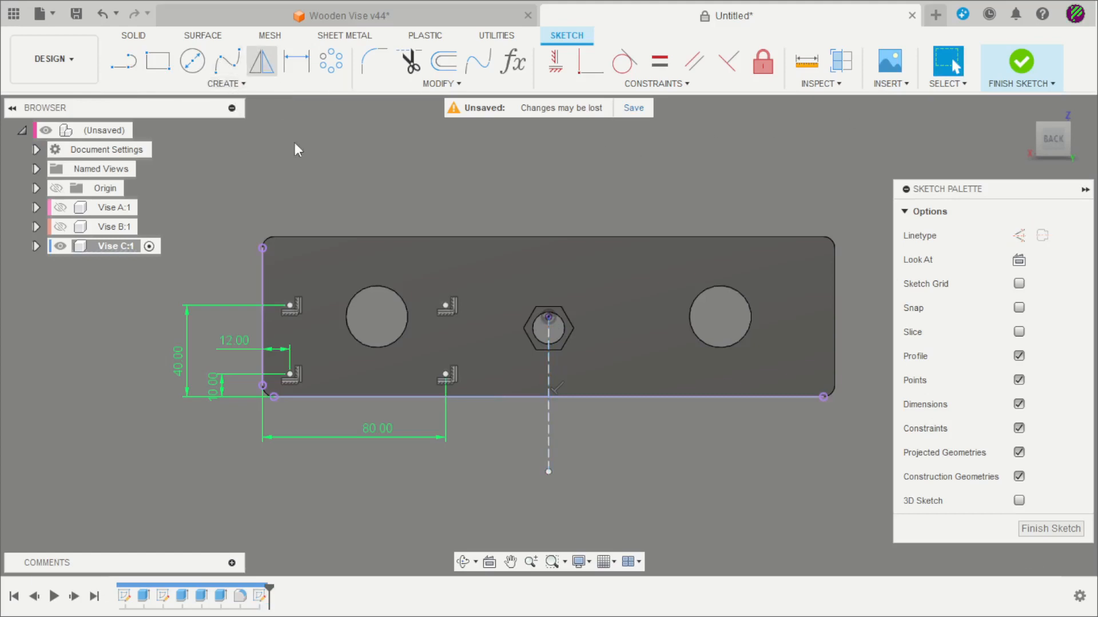
{"action": "left_click", "coordinate": [446, 306]}
{"action": "left_click", "coordinate": [446, 373]}
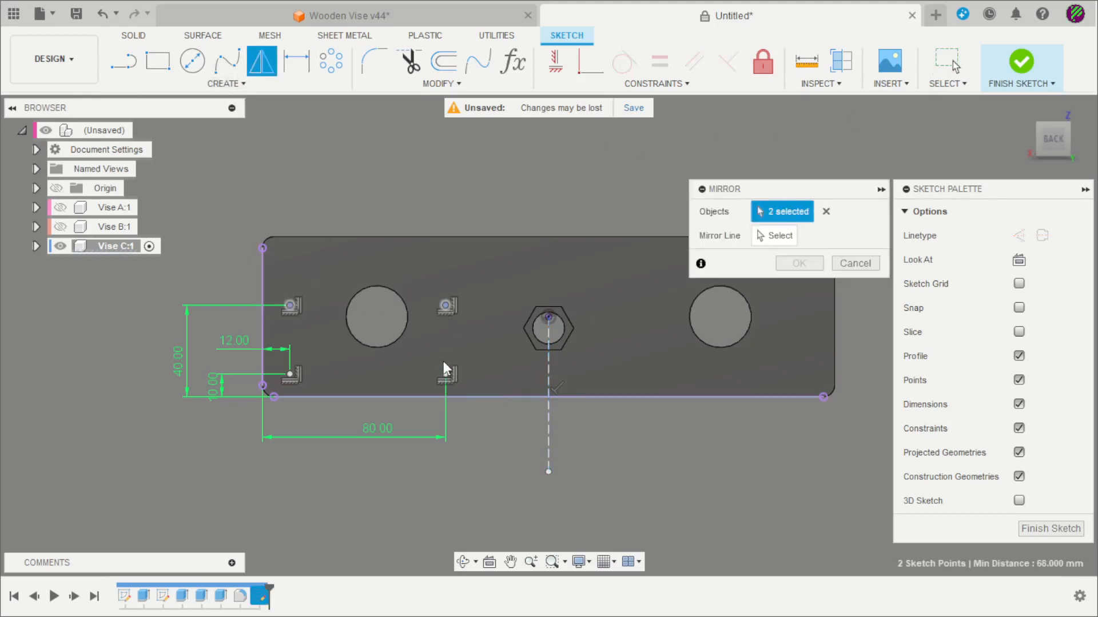
{"action": "left_click", "coordinate": [773, 236]}
{"action": "left_click", "coordinate": [549, 442]}
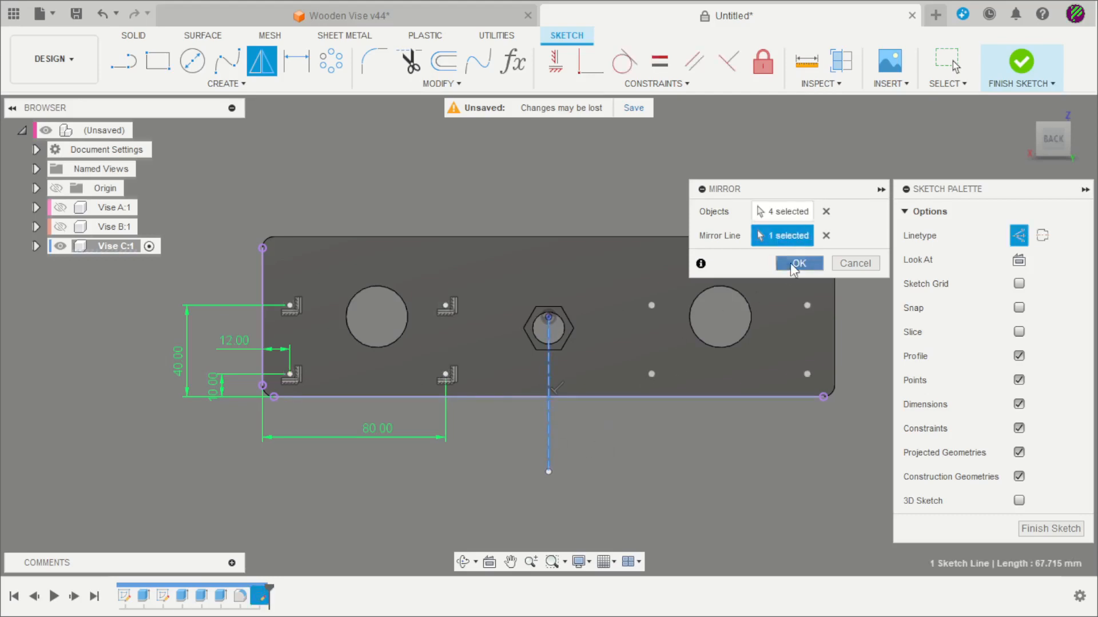
{"action": "left_click", "coordinate": [790, 263]}
{"action": "left_click", "coordinate": [1029, 68]}
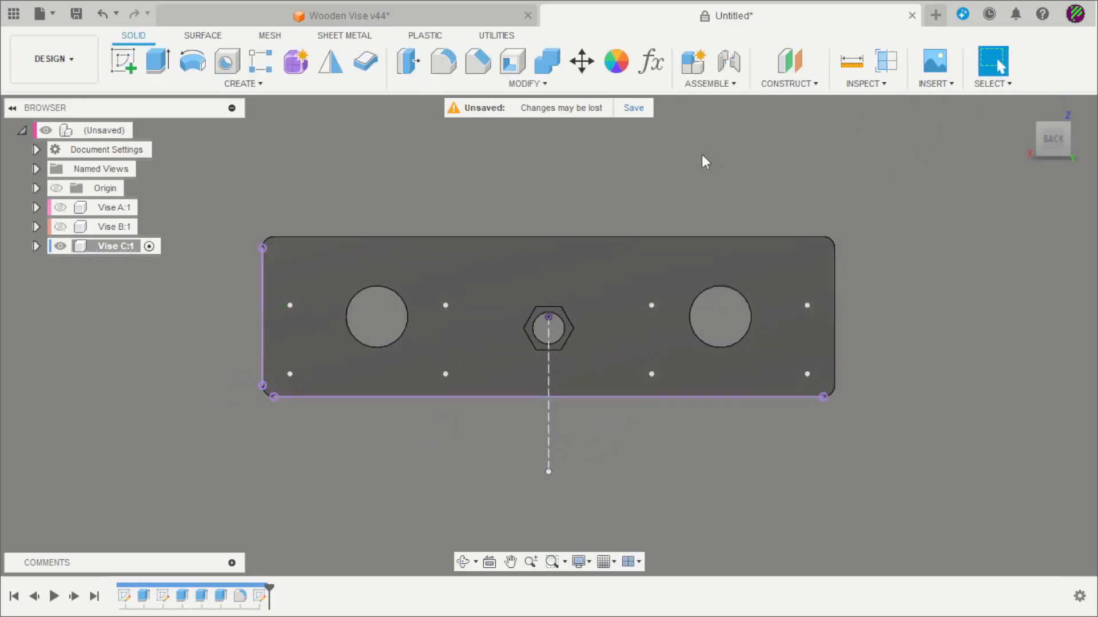
Start the Hole feature with all eight sketch points on the board's face as hole positions.
{"action": "left_click", "coordinate": [226, 62]}
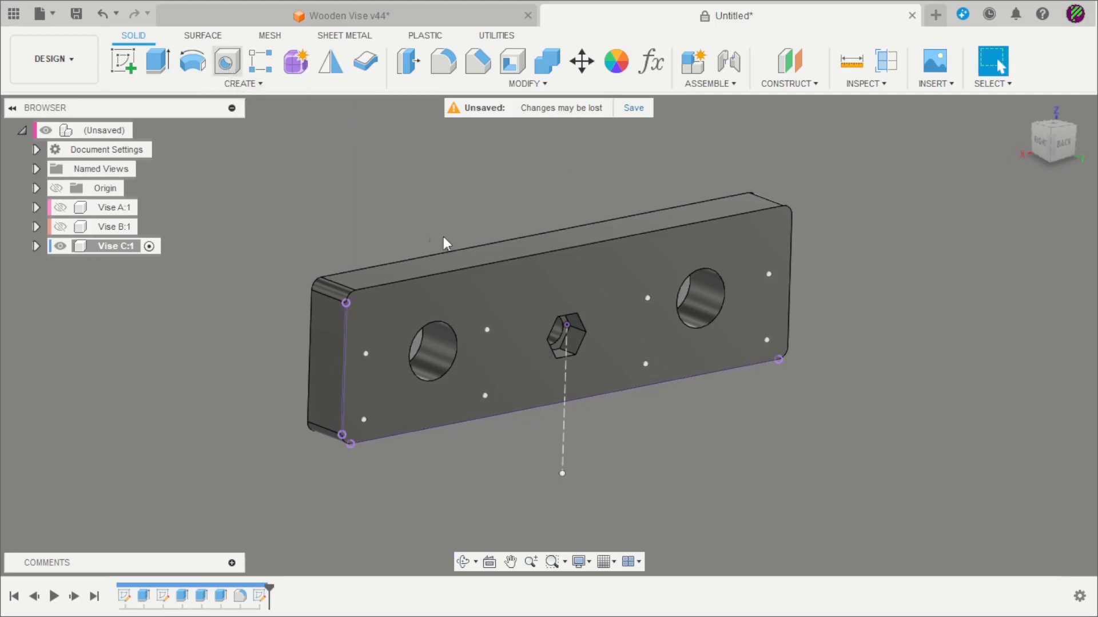
{"action": "left_click", "coordinate": [366, 352]}
{"action": "left_click", "coordinate": [487, 330]}
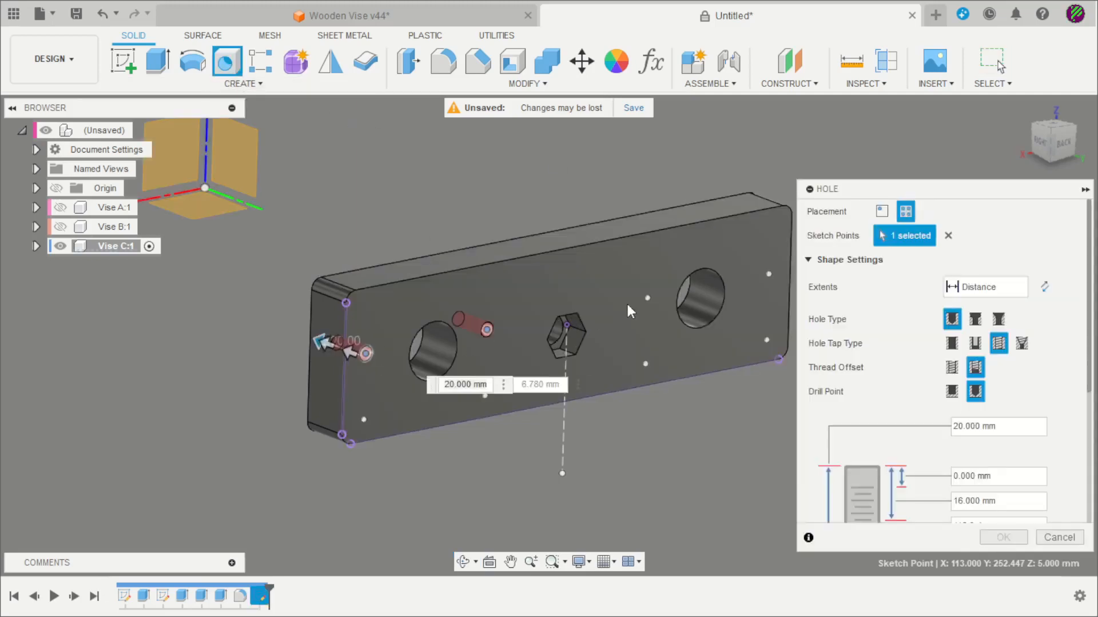
{"action": "left_click", "coordinate": [648, 298]}
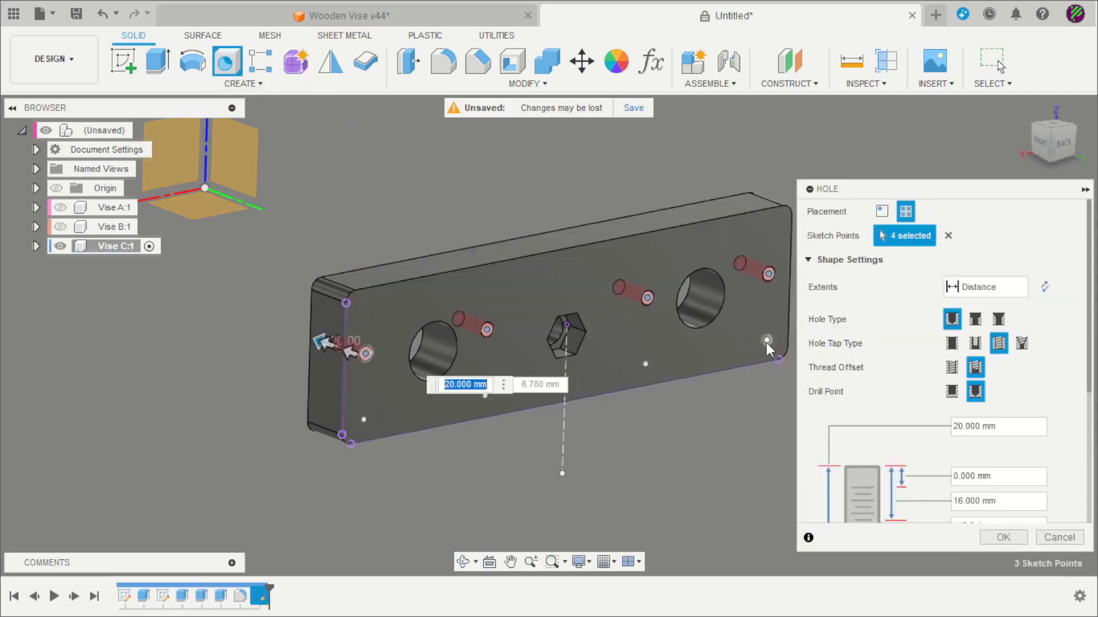
{"action": "left_click", "coordinate": [645, 364]}
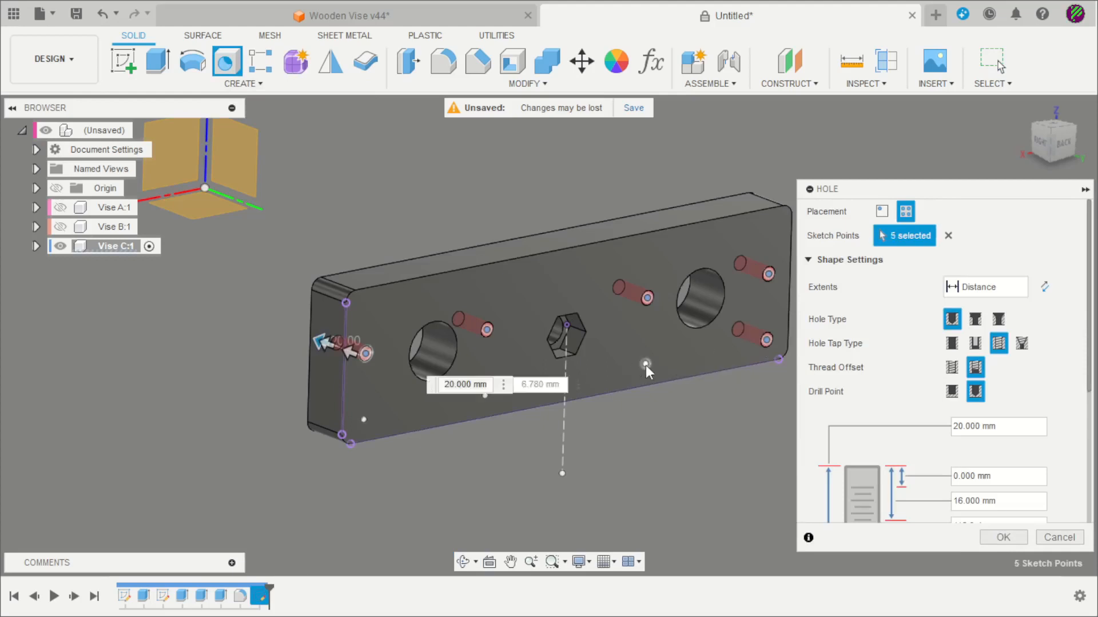
{"action": "left_click", "coordinate": [484, 396]}
{"action": "left_click", "coordinate": [364, 420]}
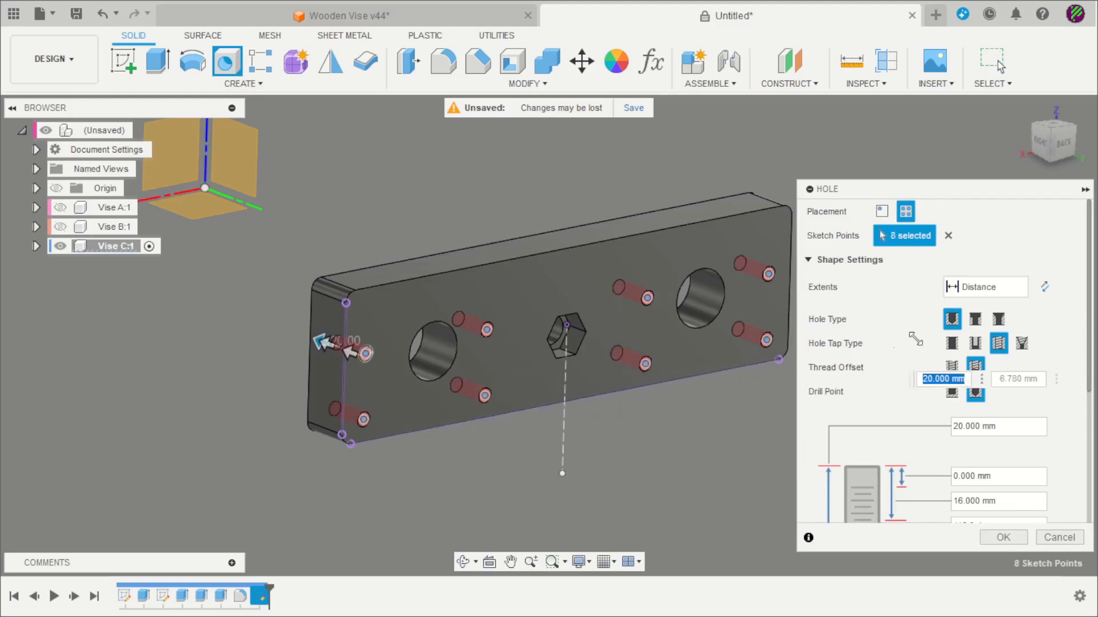
Set the holes to extent All, a simple untapped type and 2 mm diameter, and create them.
{"action": "left_click", "coordinate": [987, 286]}
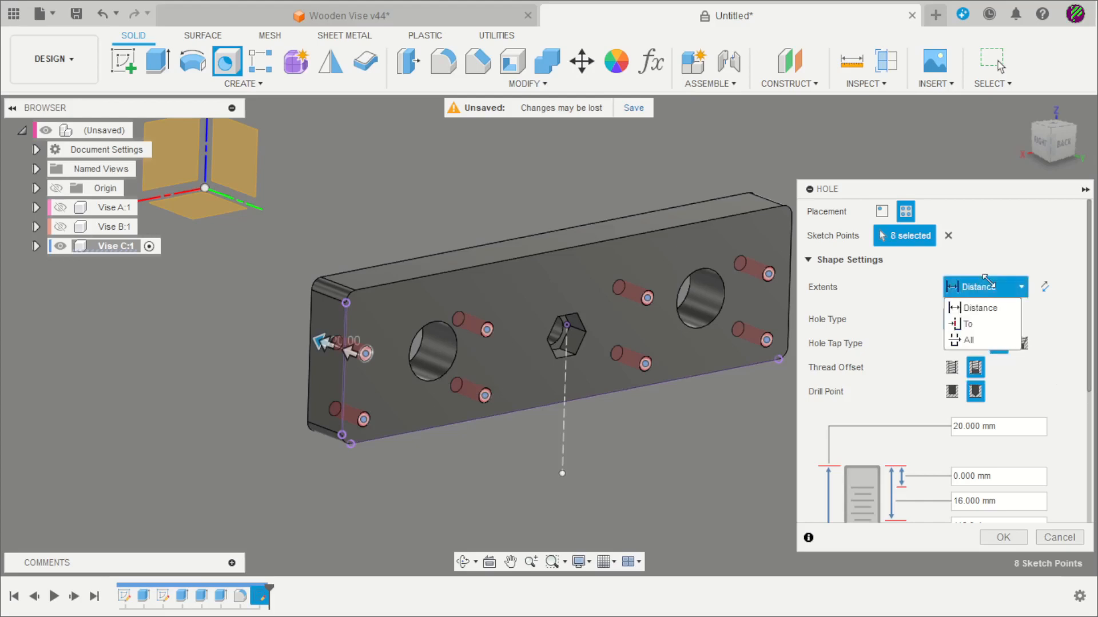
{"action": "left_click", "coordinate": [986, 340]}
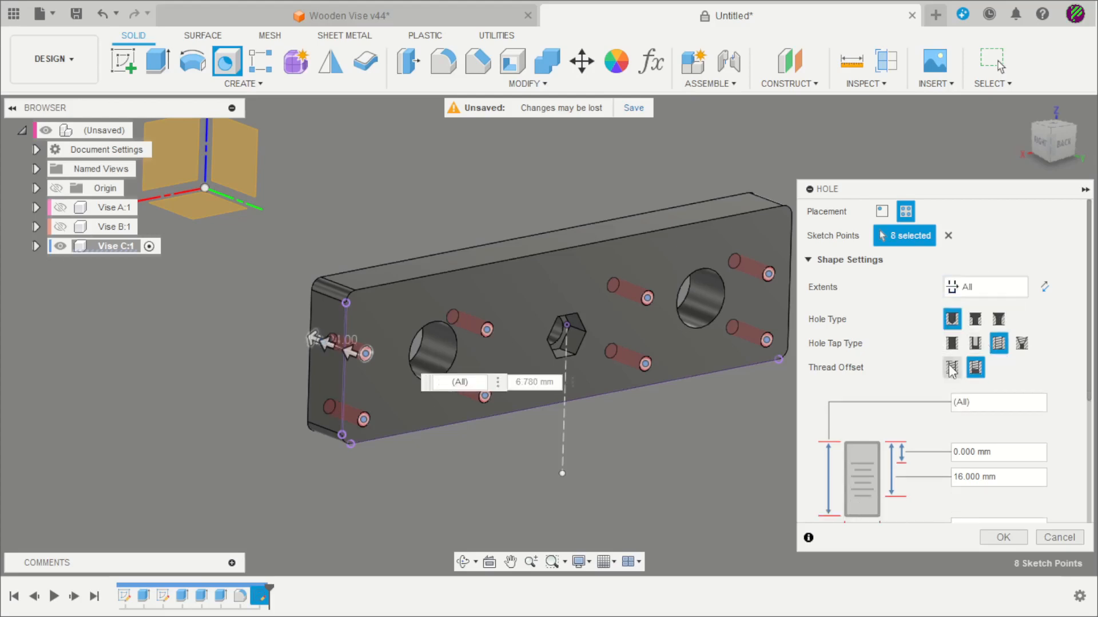
{"action": "scroll", "coordinate": [880, 438], "scroll_direction": "down", "scroll_amount": 3}
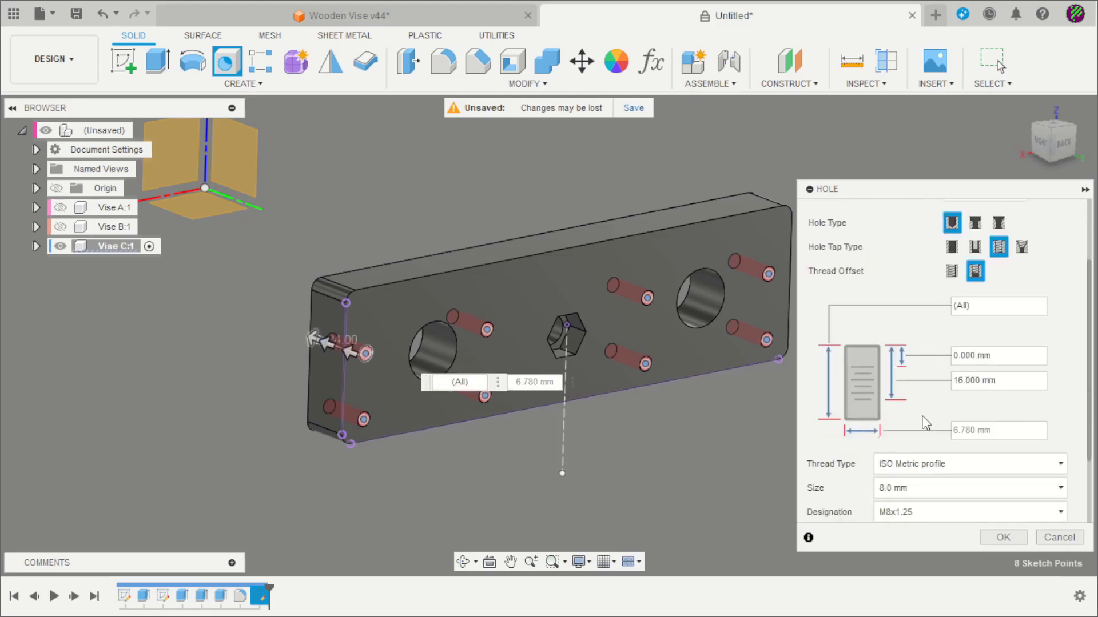
{"action": "left_click", "coordinate": [951, 247]}
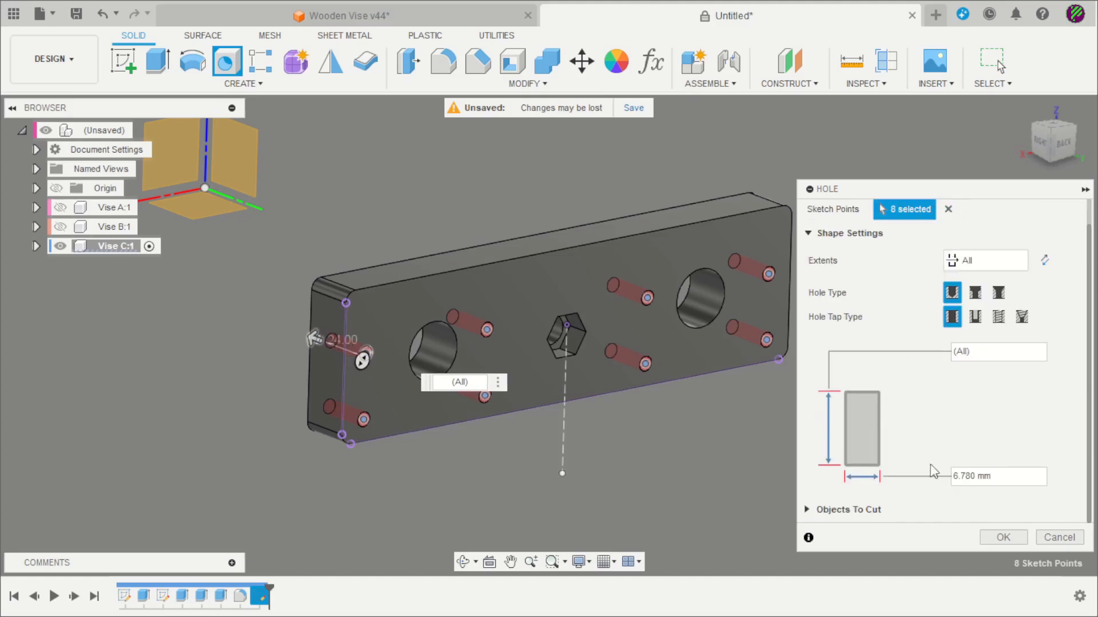
{"action": "left_click", "coordinate": [1004, 478]}
{"action": "type", "text": "2"}
{"action": "key", "text": "Return"}
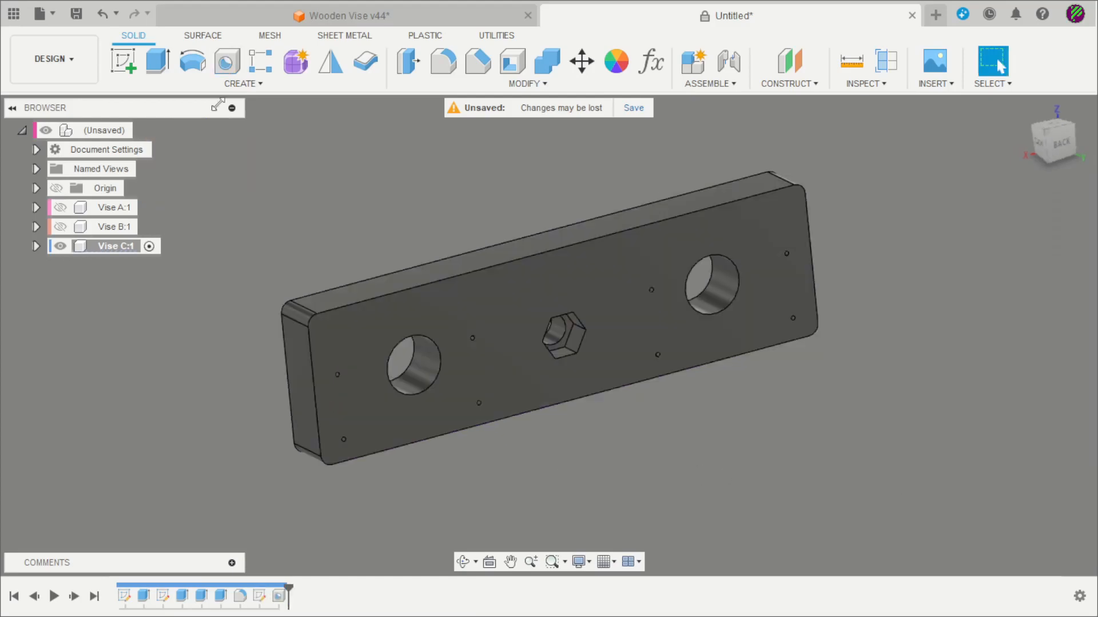
Start a sketch on the board's top narrow face and draw a vertical construction line about 60.5 mm long from the origin.
{"action": "left_click", "coordinate": [123, 60]}
{"action": "scroll", "coordinate": [337, 289], "scroll_direction": "up", "scroll_amount": 2}
{"action": "left_click", "coordinate": [355, 301]}
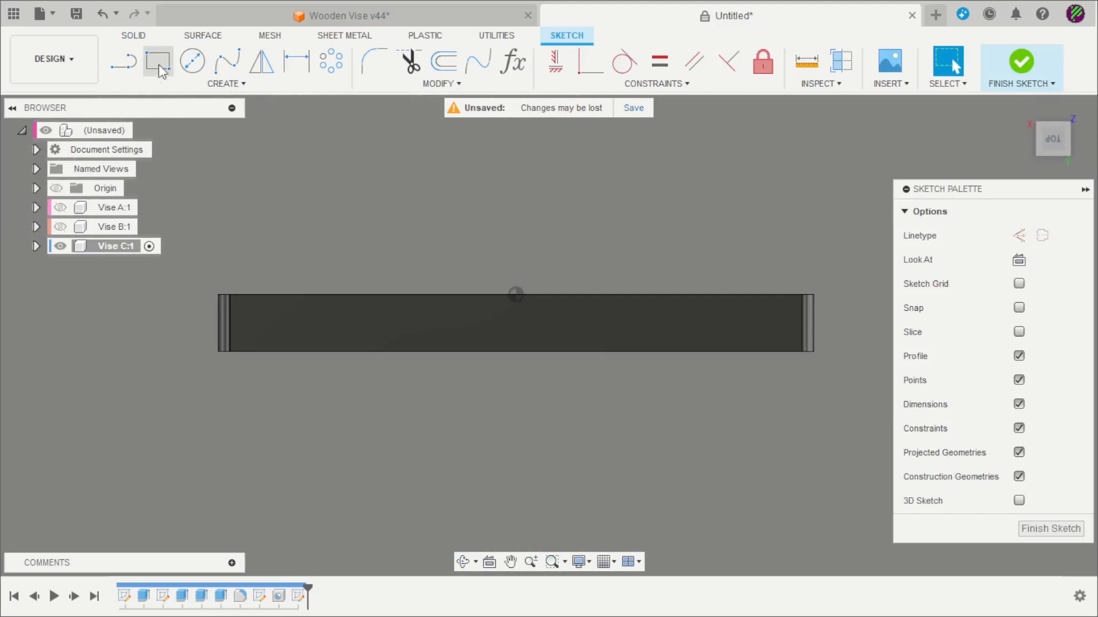
{"action": "key", "text": "l"}
{"action": "left_click", "coordinate": [516, 295]}
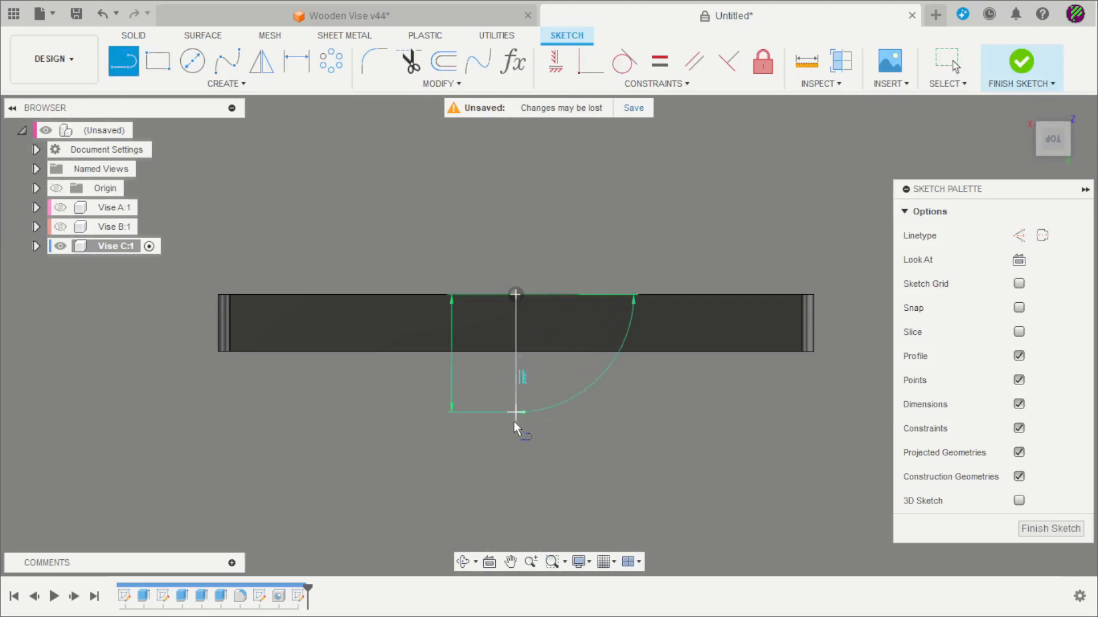
{"action": "left_click", "coordinate": [516, 437]}
{"action": "key", "text": "Escape"}
{"action": "left_click", "coordinate": [518, 394]}
{"action": "left_click", "coordinate": [1019, 236]}
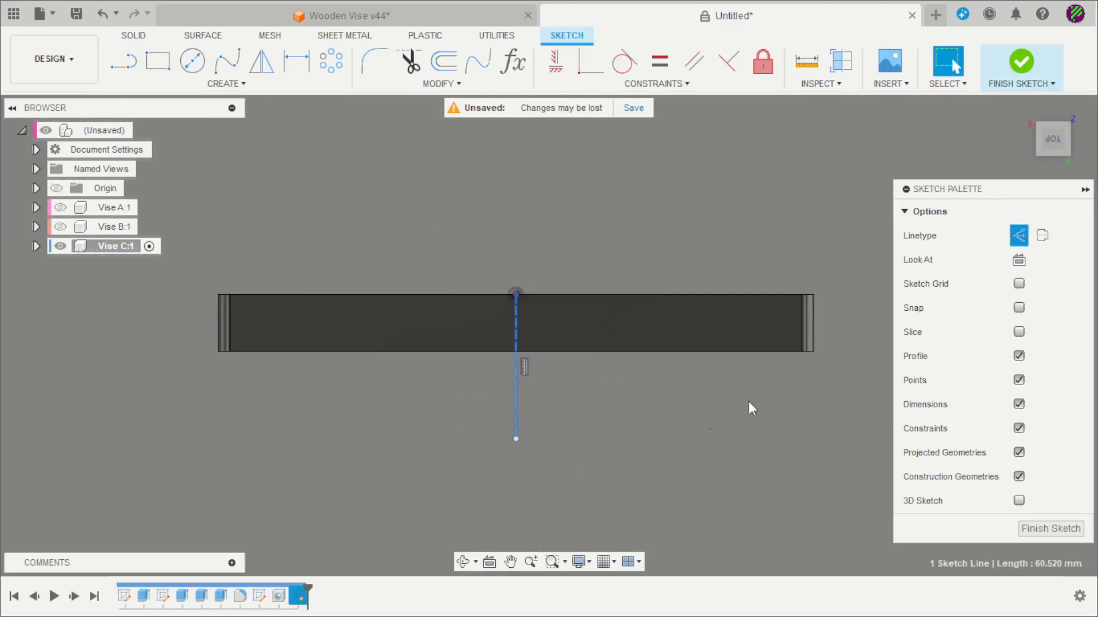
{"action": "left_click", "coordinate": [344, 375]}
Place two sketch points on the left half of the top face, between the board's end and the construction line.
{"action": "scroll", "coordinate": [343, 375], "scroll_direction": "up", "scroll_amount": 2}
{"action": "left_click", "coordinate": [207, 82]}
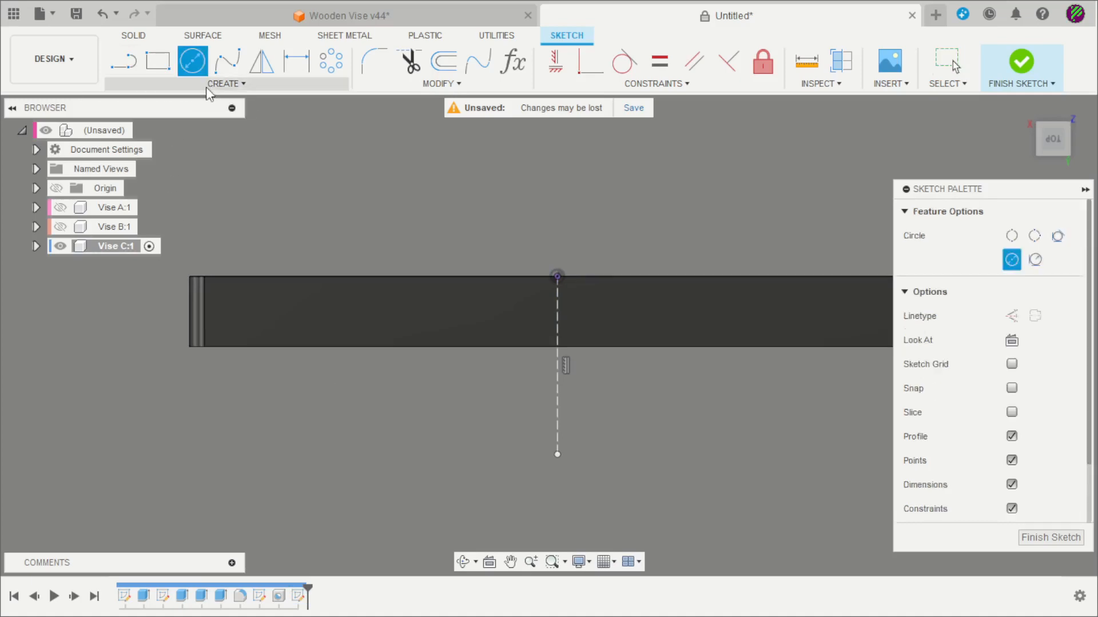
{"action": "left_click", "coordinate": [206, 86]}
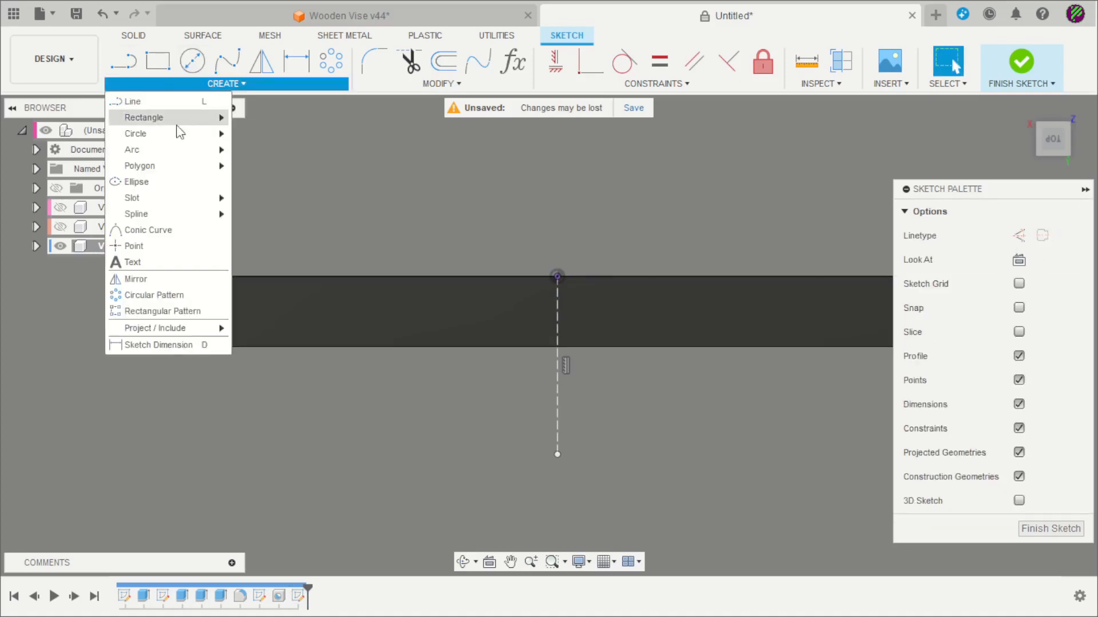
{"action": "left_click", "coordinate": [150, 247]}
{"action": "left_click", "coordinate": [287, 312]}
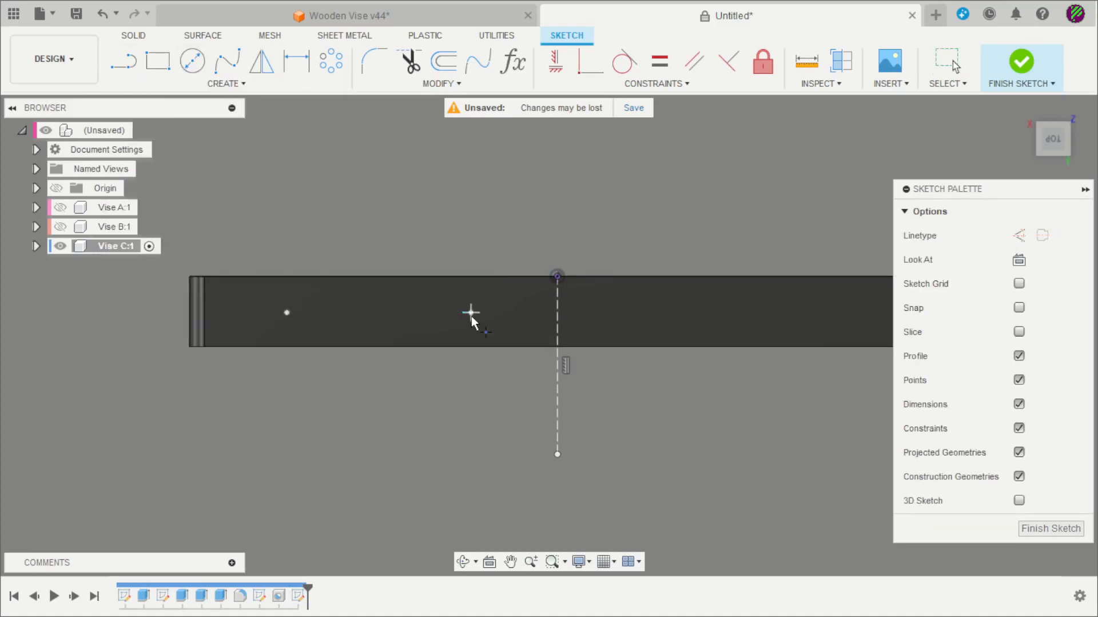
{"action": "left_click", "coordinate": [470, 312]}
Check the Vise C drawing in the e-book PDF and dimension the left point 12 mm from the long edge through the origin.
{"action": "key", "text": "alt+Tab"}
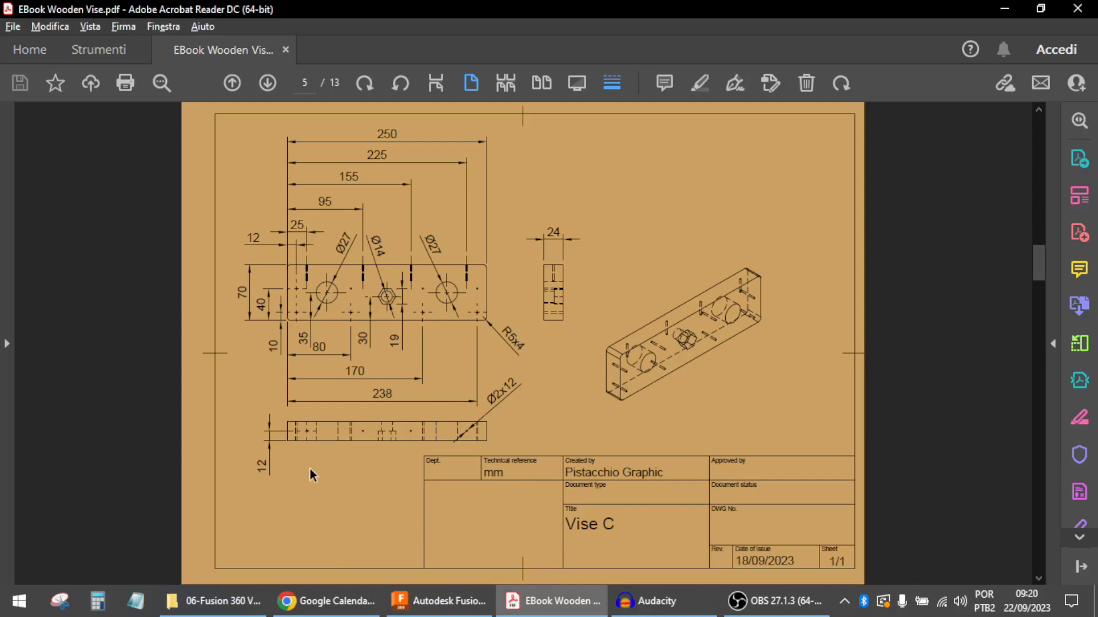
{"action": "key", "text": "alt+Tab"}
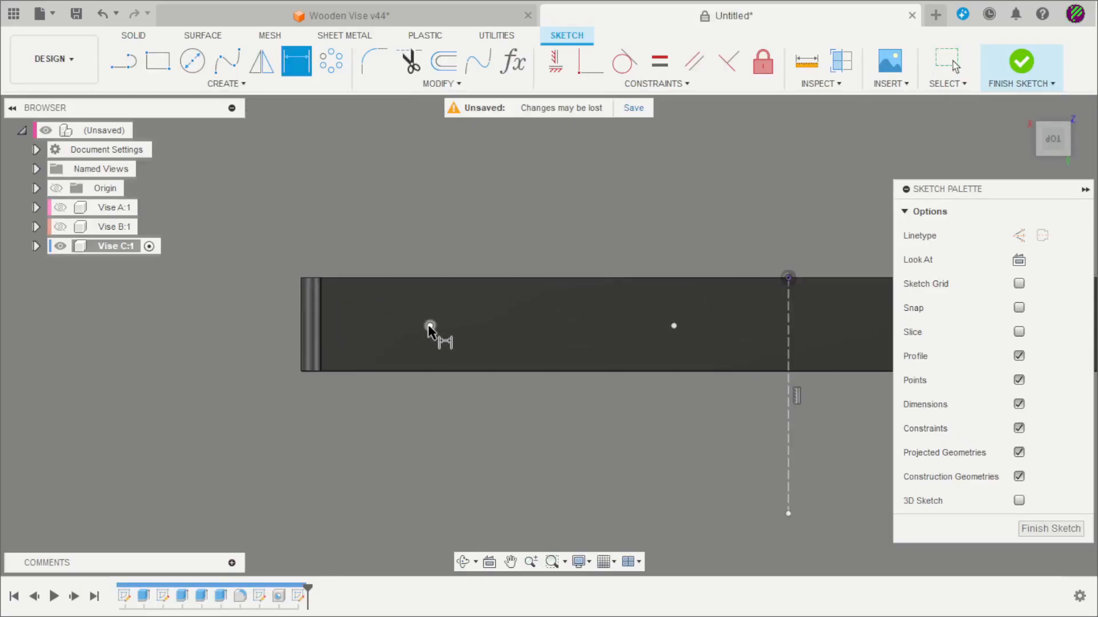
{"action": "left_click", "coordinate": [430, 326]}
{"action": "left_click", "coordinate": [441, 278]}
{"action": "left_click", "coordinate": [362, 183]}
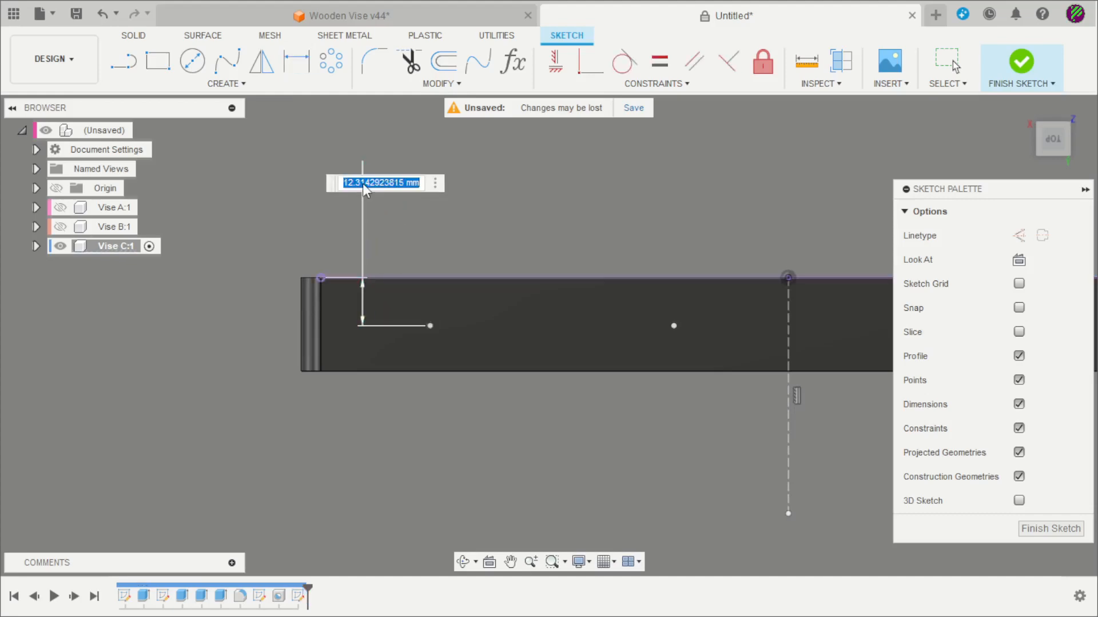
{"action": "type", "text": "12"}
{"action": "key", "text": "Return"}
Align the two sketch points on the top face with a Horizontal/Vertical constraint.
{"action": "scroll", "coordinate": [443, 204], "scroll_direction": "down", "scroll_amount": 3}
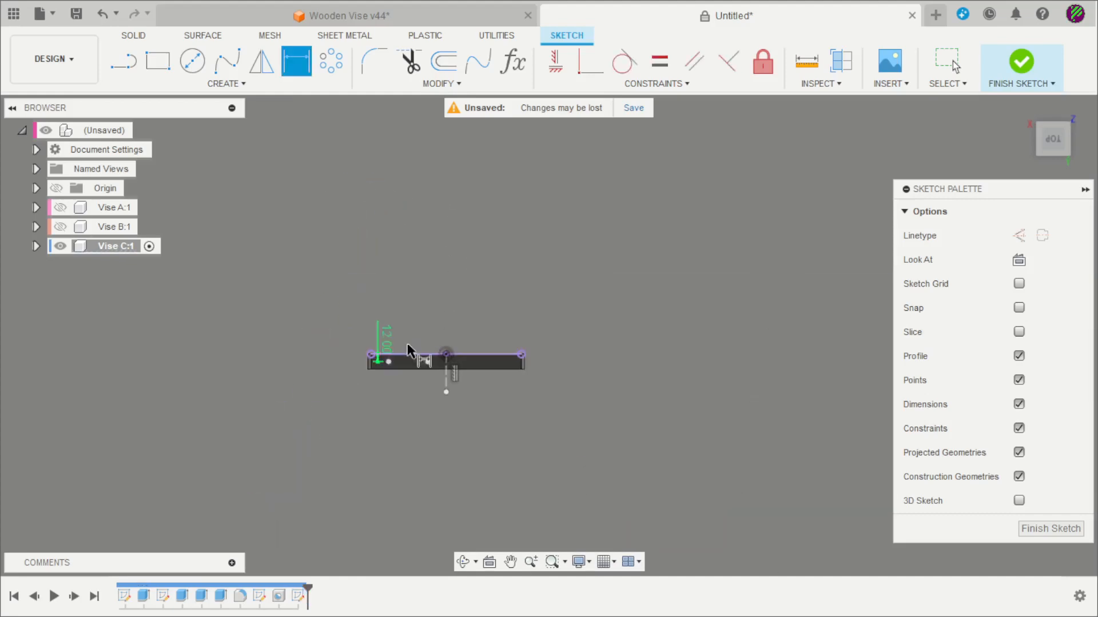
{"action": "scroll", "coordinate": [388, 366], "scroll_direction": "up", "scroll_amount": 6}
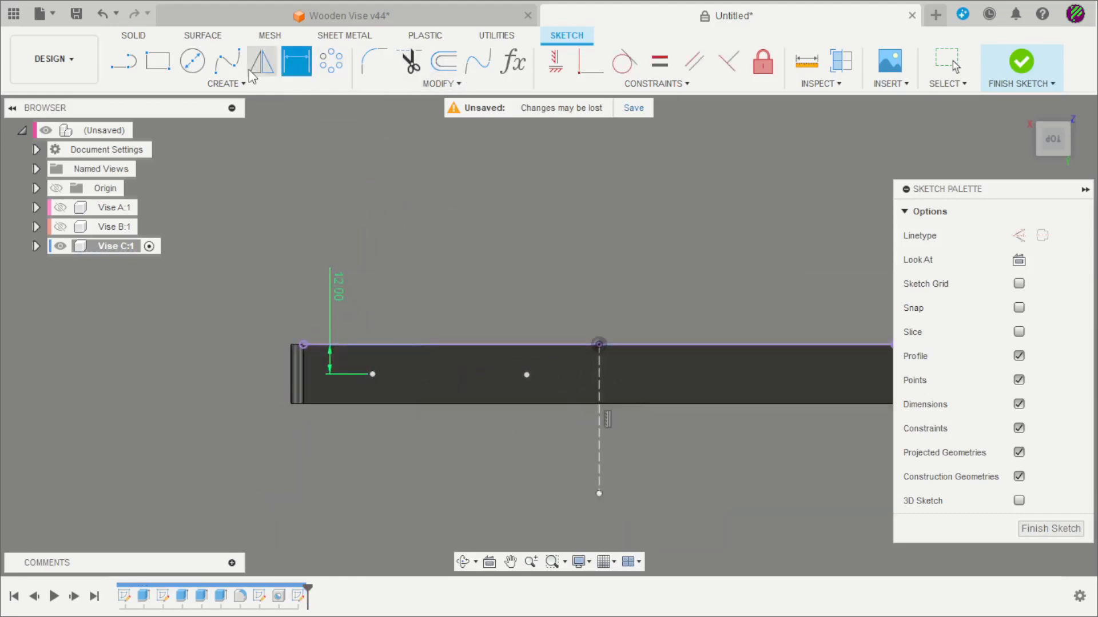
{"action": "left_click", "coordinate": [373, 85]}
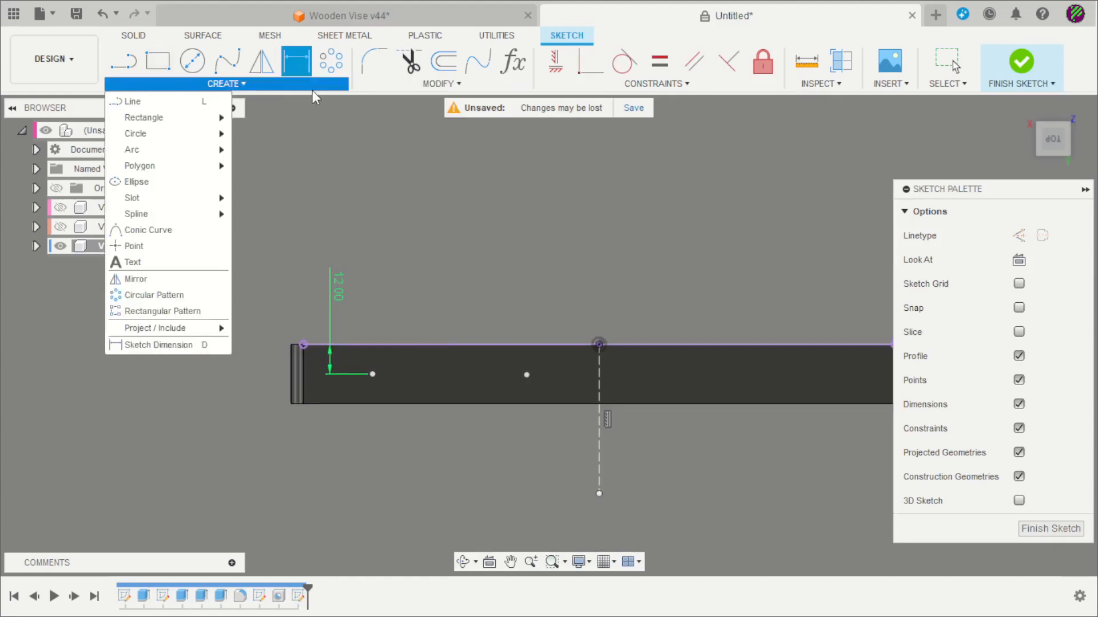
{"action": "left_click", "coordinate": [553, 64]}
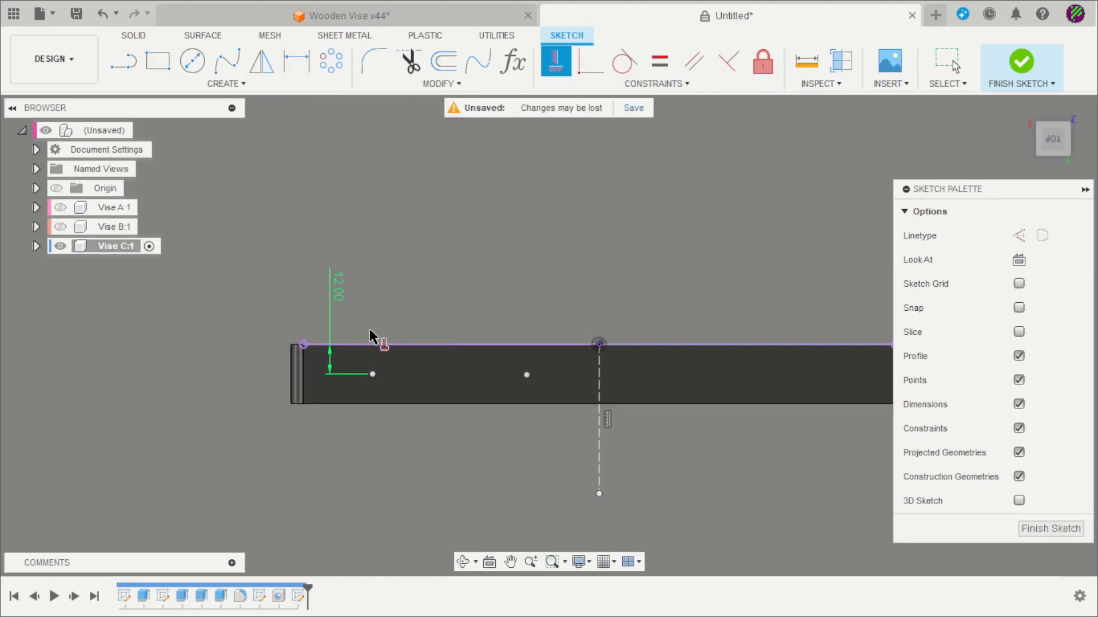
{"action": "left_click", "coordinate": [372, 375]}
{"action": "left_click", "coordinate": [526, 375]}
{"action": "key", "text": "Escape"}
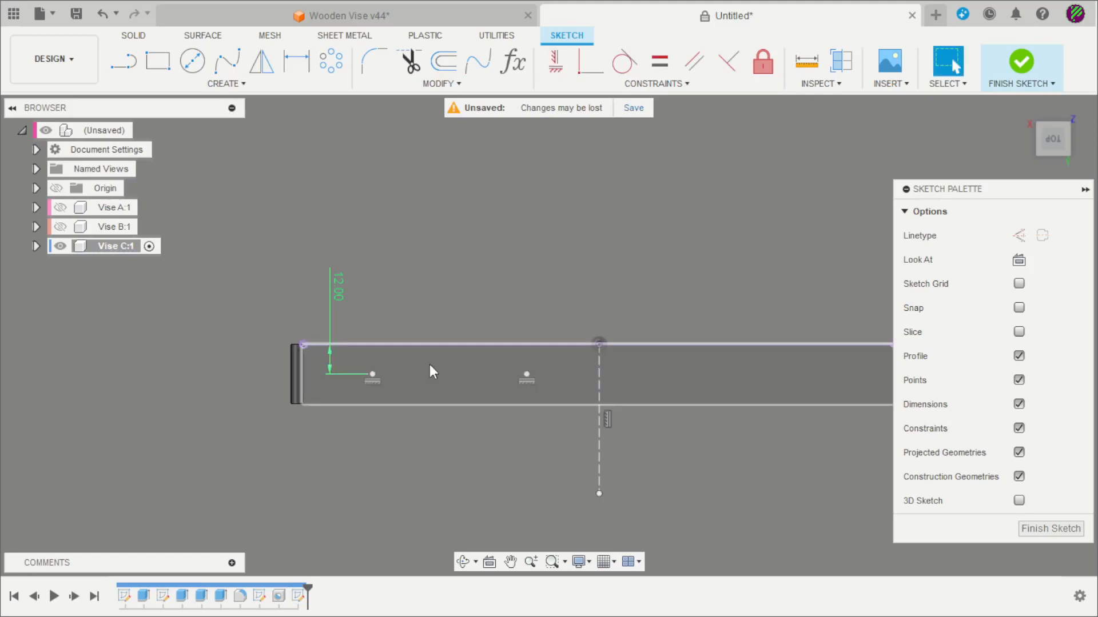
Dimension the left point 25 mm from the board's left end edge.
{"action": "scroll", "coordinate": [330, 446], "scroll_direction": "up", "scroll_amount": 2}
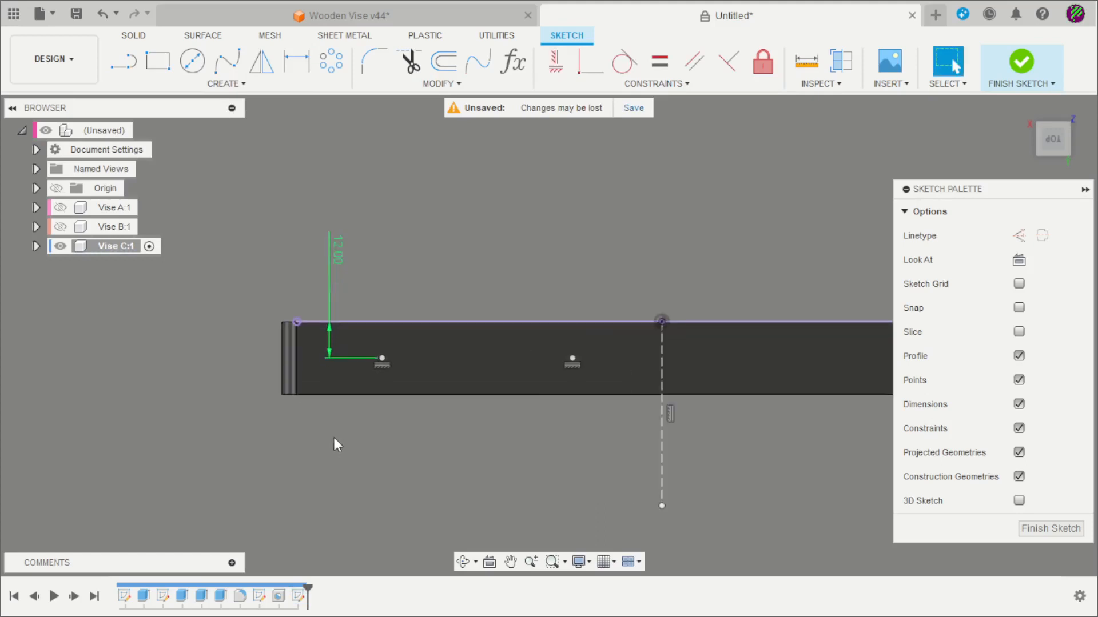
{"action": "key", "text": "d"}
{"action": "left_click", "coordinate": [280, 380]}
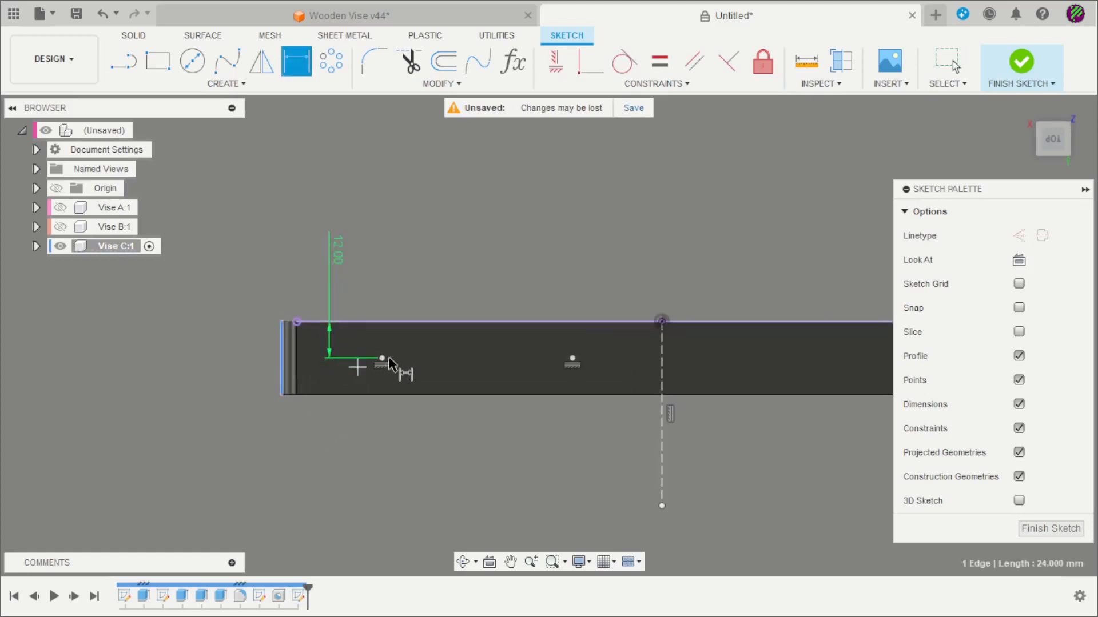
{"action": "left_click", "coordinate": [382, 359]}
{"action": "left_click", "coordinate": [324, 445]}
{"action": "type", "text": "25"}
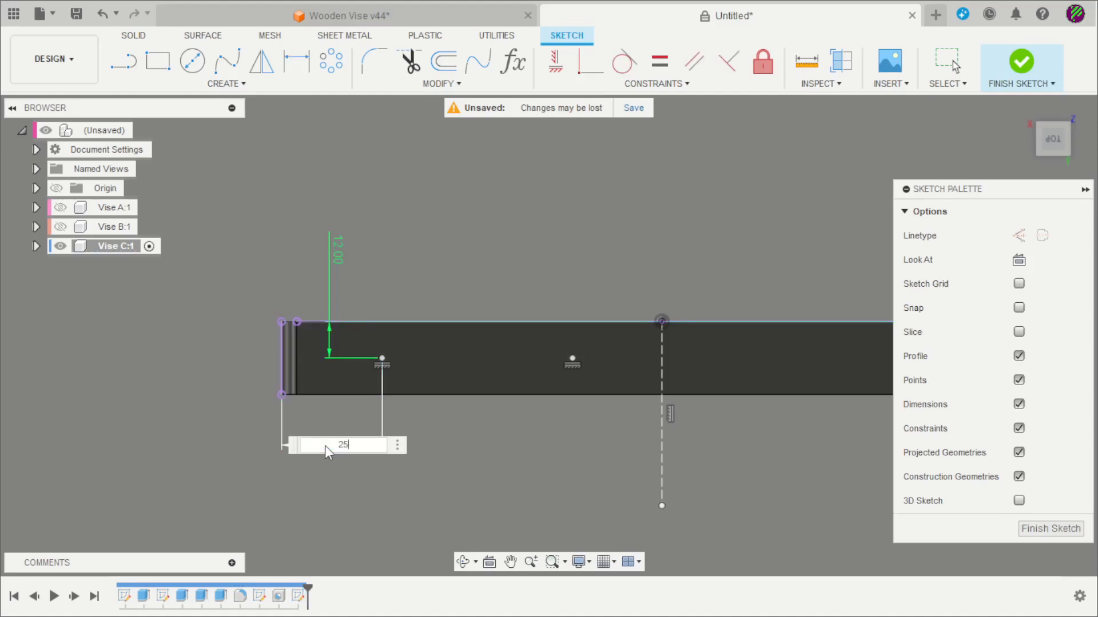
{"action": "key", "text": "Return"}
Dimension the right point 95 mm from the board's left end edge.
{"action": "left_click", "coordinate": [280, 359]}
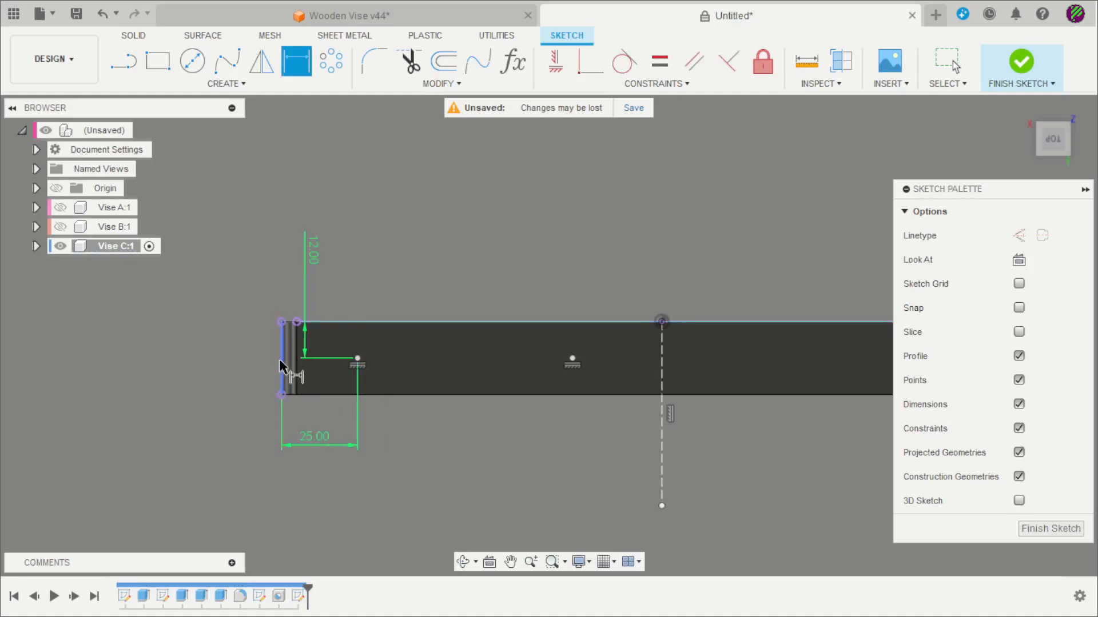
{"action": "left_click", "coordinate": [572, 359]}
{"action": "left_click", "coordinate": [486, 509]}
{"action": "type", "text": "95"}
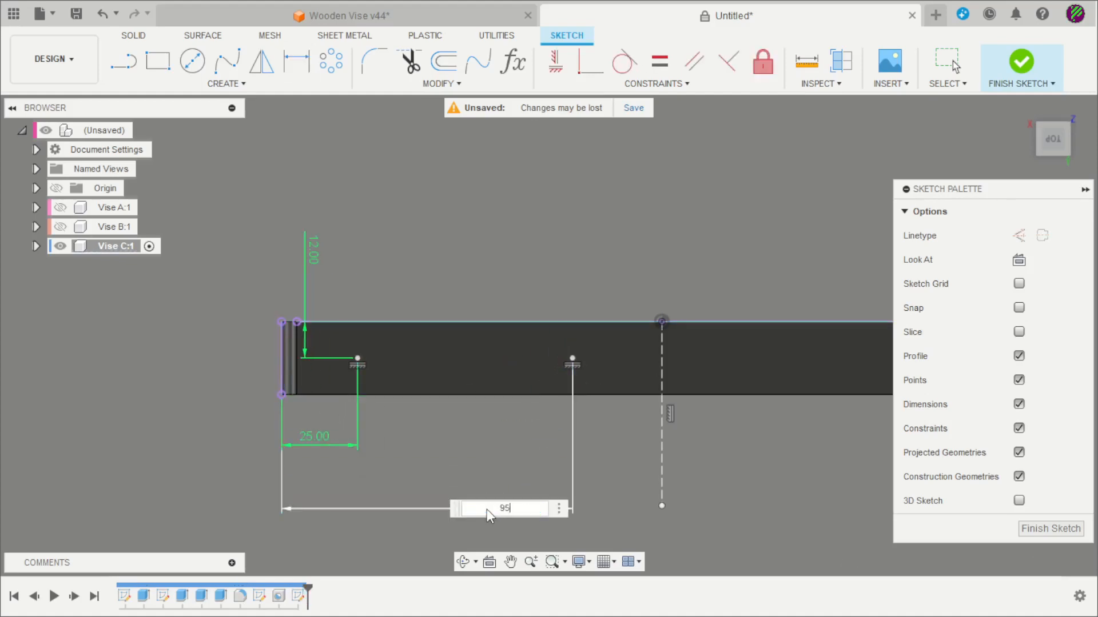
{"action": "key", "text": "Return"}
{"action": "scroll", "coordinate": [503, 343], "scroll_direction": "down", "scroll_amount": 3}
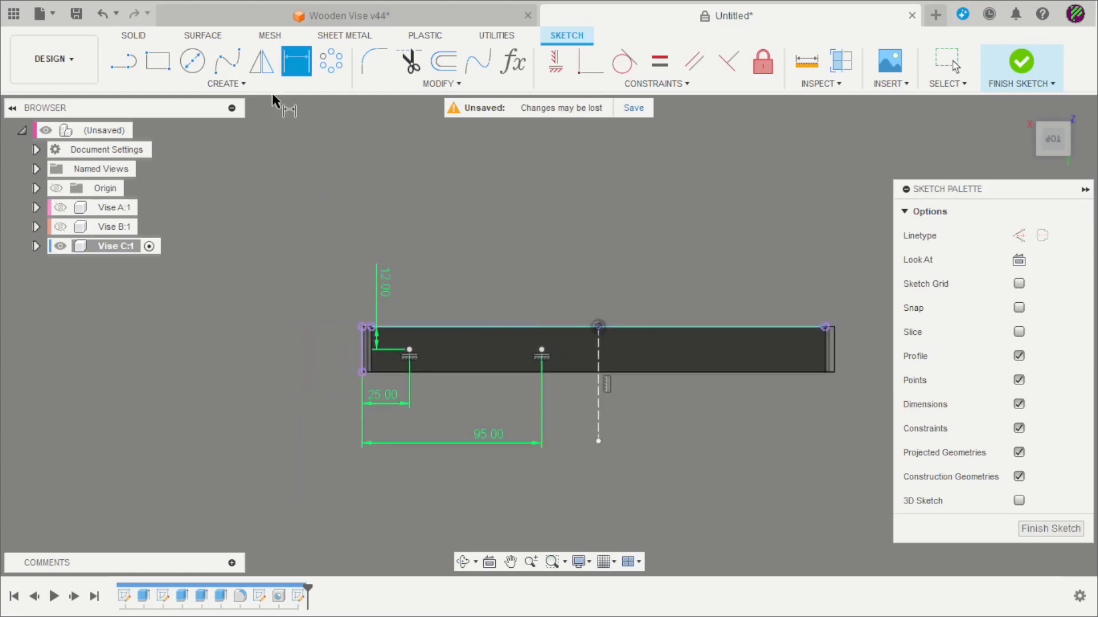
Mirror the two sketch points on the top edge face about the vertical centre construction line and finish the sketch.
{"action": "left_click", "coordinate": [261, 61]}
{"action": "scroll", "coordinate": [619, 330], "scroll_direction": "up", "scroll_amount": 2}
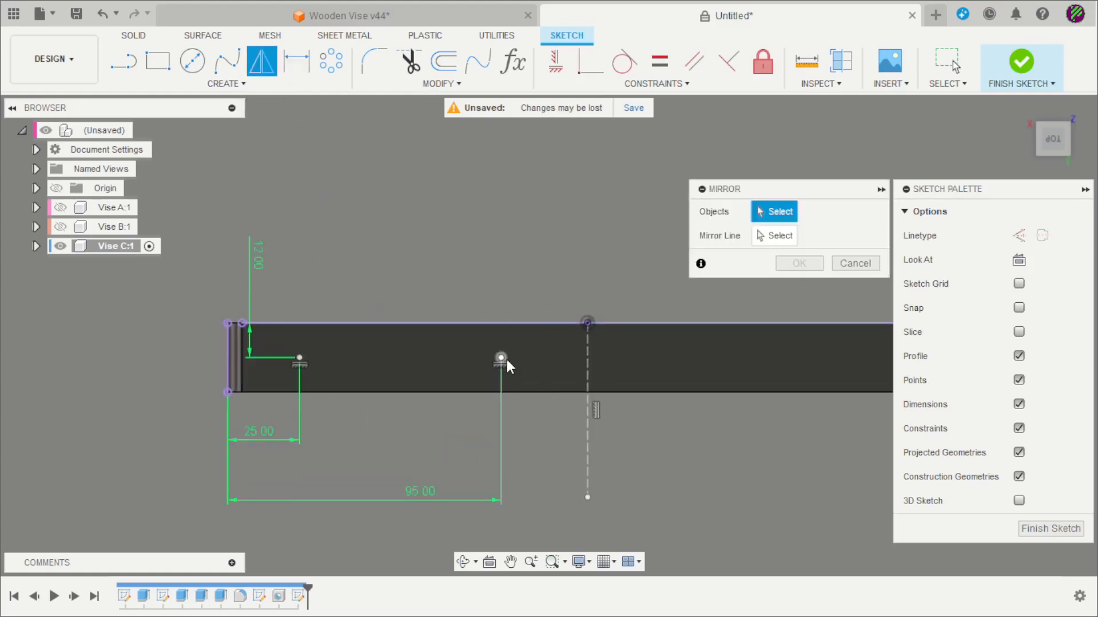
{"action": "left_click", "coordinate": [501, 358]}
{"action": "left_click", "coordinate": [300, 358]}
{"action": "left_click", "coordinate": [774, 235]}
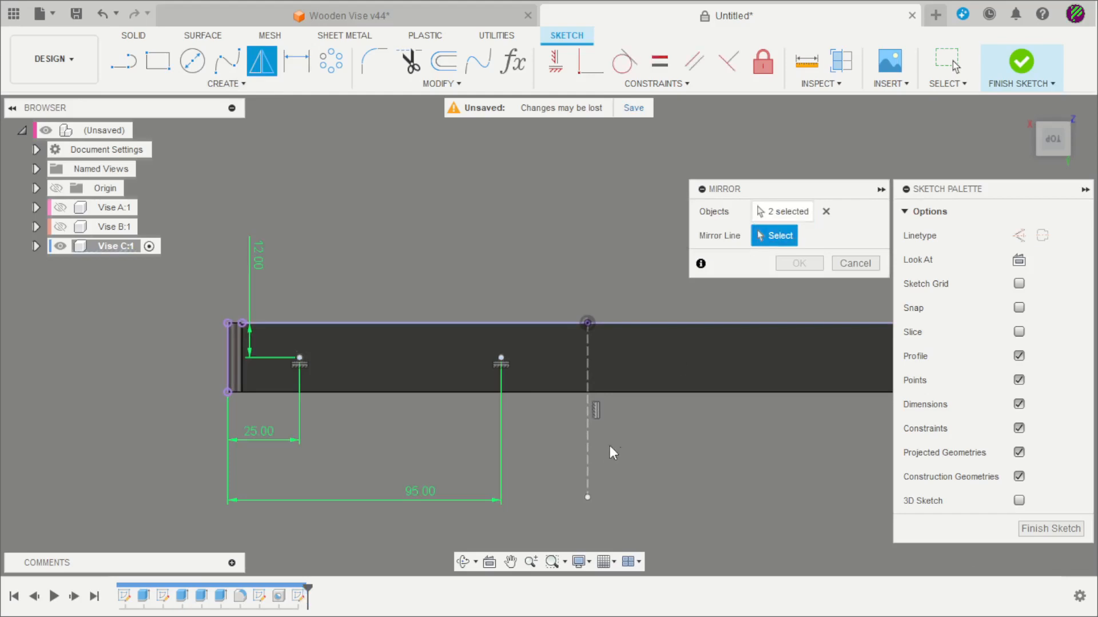
{"action": "left_click", "coordinate": [588, 451]}
{"action": "left_click", "coordinate": [798, 263]}
{"action": "scroll", "coordinate": [588, 332], "scroll_direction": "down", "scroll_amount": 2}
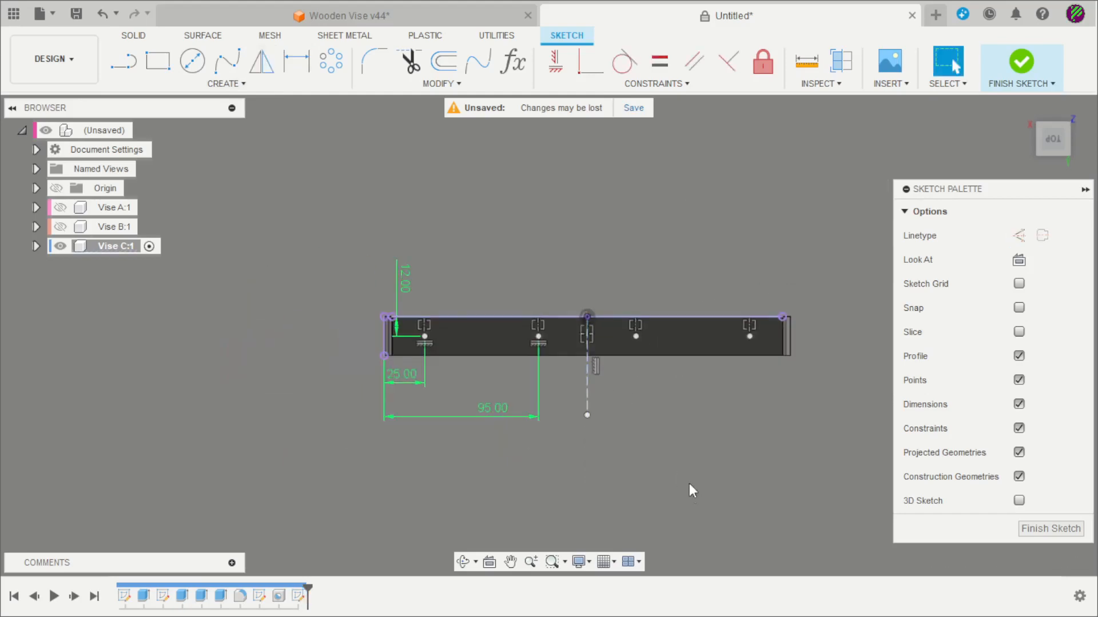
{"action": "middle_click_drag", "start_coordinate": [693, 490], "coordinate": [727, 411], "text": "shift"}
{"action": "left_click", "coordinate": [1021, 61]}
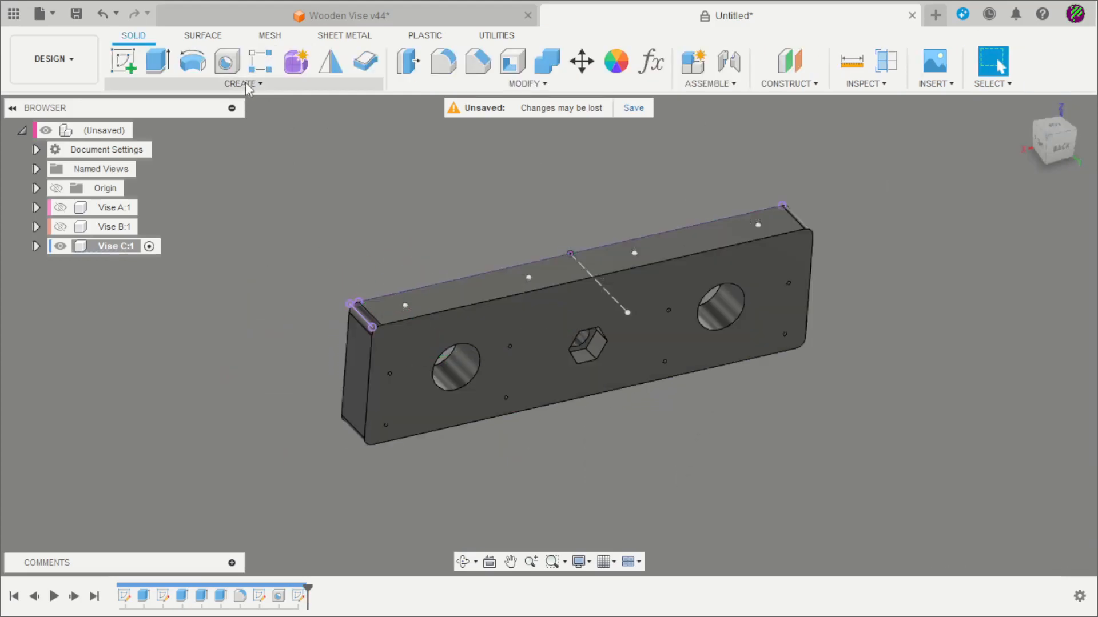
Create 2 mm diameter holes 20 mm deep at the four sketch points on Vise C's top edge.
{"action": "left_click", "coordinate": [227, 62]}
{"action": "scroll", "coordinate": [521, 252], "scroll_direction": "up", "scroll_amount": 2}
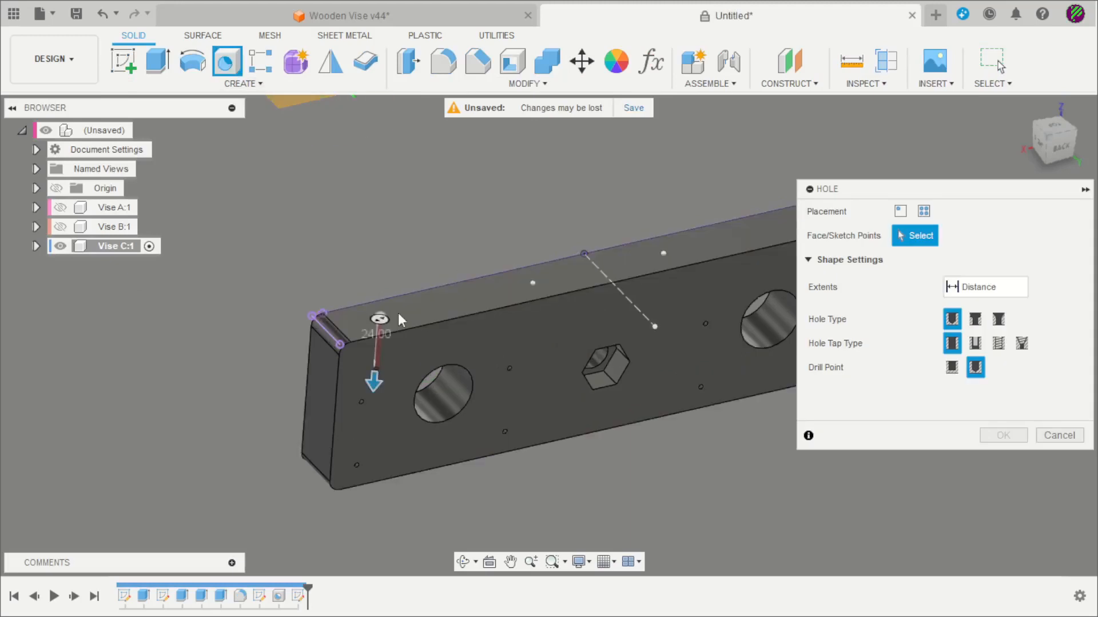
{"action": "type", "text": "20"}
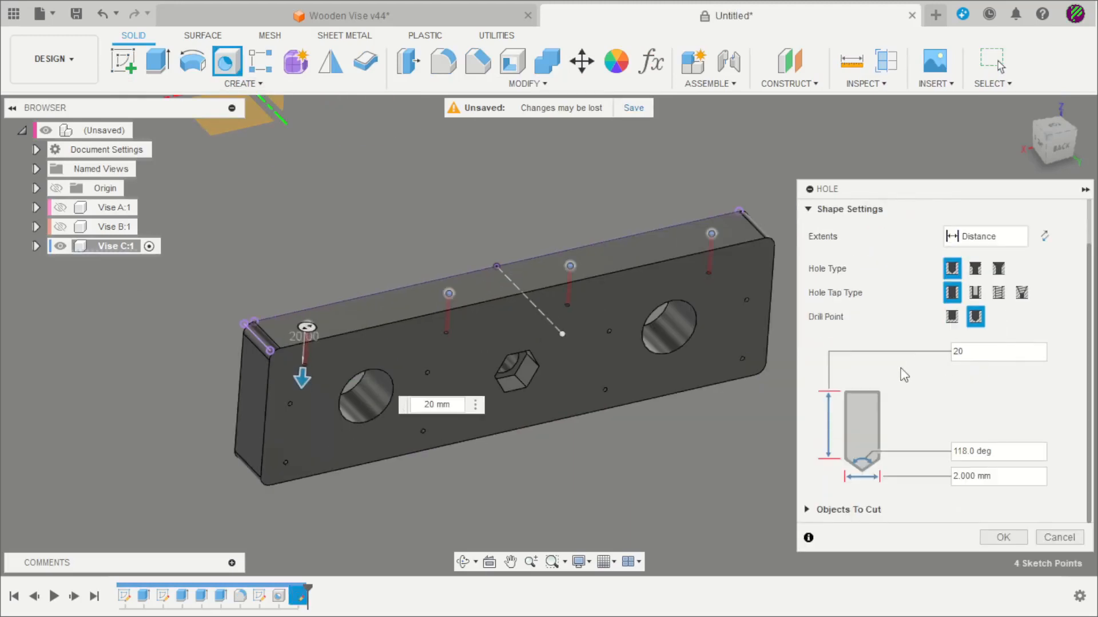
{"action": "left_click", "coordinate": [1001, 540]}
Show Vise A and Vise B again and activate the top-level assembly.
{"action": "middle_click_drag", "start_coordinate": [740, 490], "coordinate": [443, 451], "text": "shift"}
{"action": "left_click", "coordinate": [60, 207]}
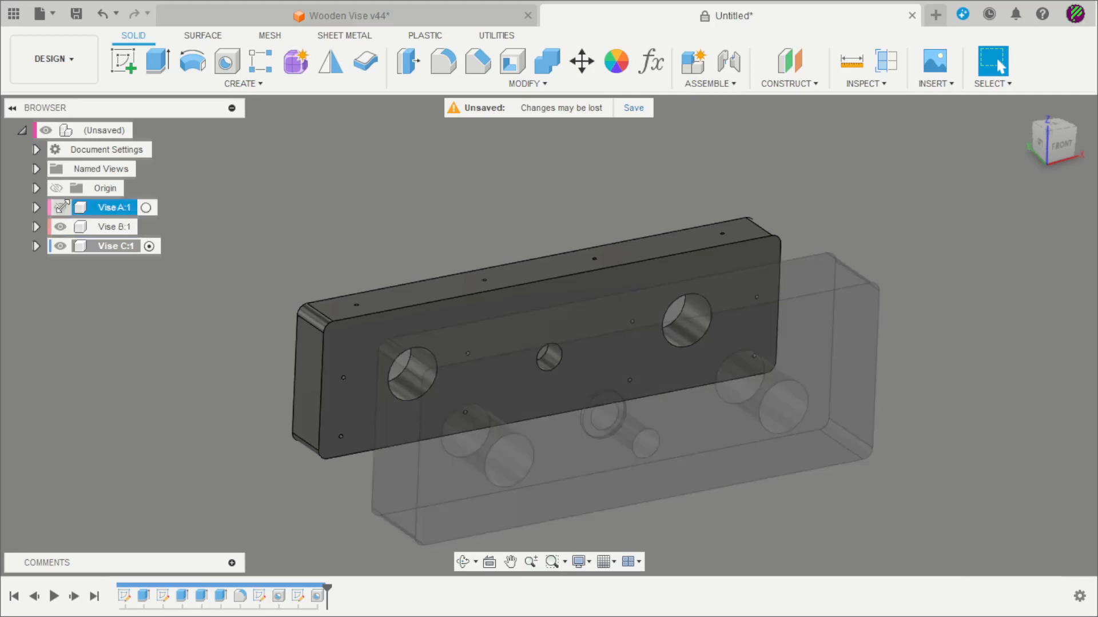
{"action": "left_click", "coordinate": [60, 226]}
{"action": "key", "text": "F6"}
{"action": "middle_click_drag", "start_coordinate": [605, 289], "coordinate": [469, 320], "text": "shift"}
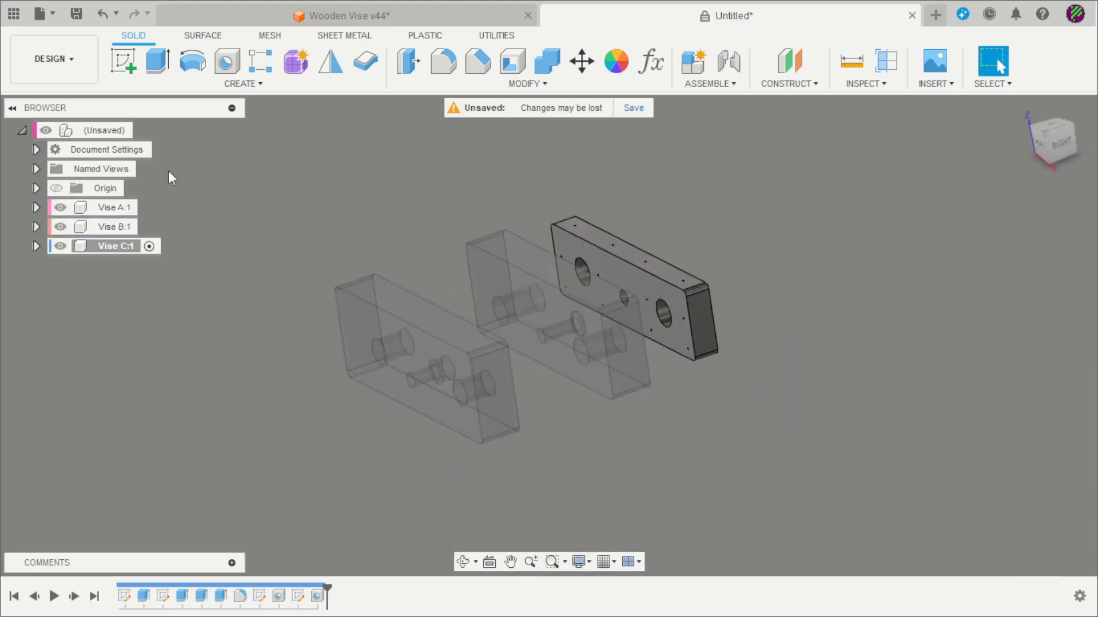
{"action": "left_click", "coordinate": [143, 130]}
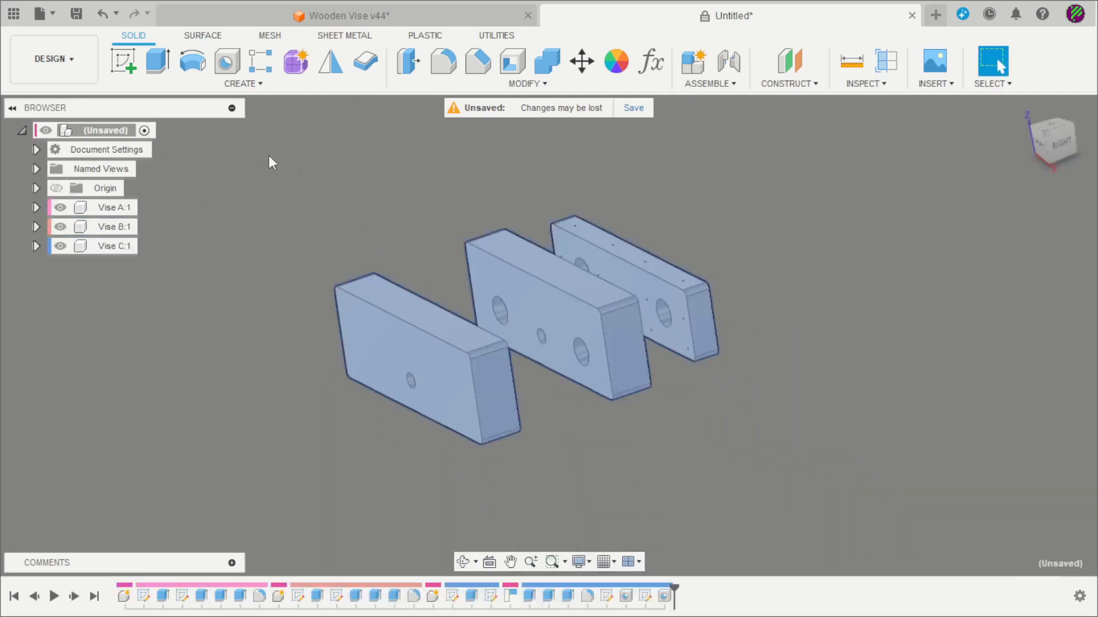
{"action": "scroll", "coordinate": [765, 433], "scroll_direction": "down", "scroll_amount": 1}
{"action": "middle_click_drag", "start_coordinate": [765, 432], "coordinate": [646, 446], "text": "shift"}
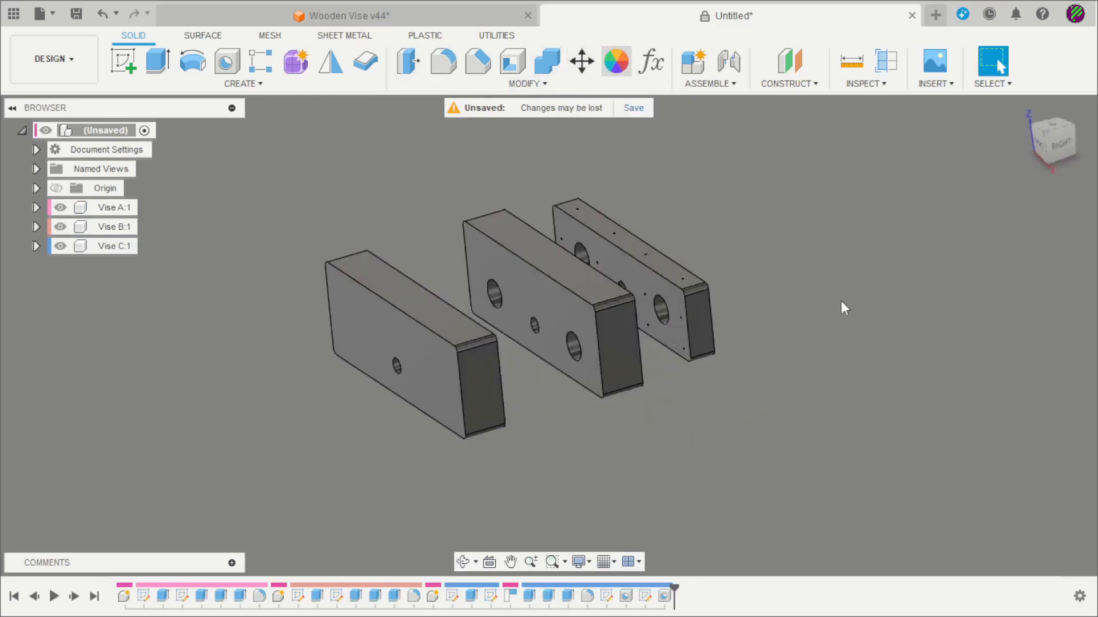
Apply the Paint - Enamel Glossy (Blue) appearance to Vise A, Vise B and Vise C.
{"action": "scroll", "coordinate": [823, 366], "scroll_direction": "down", "scroll_amount": 3}
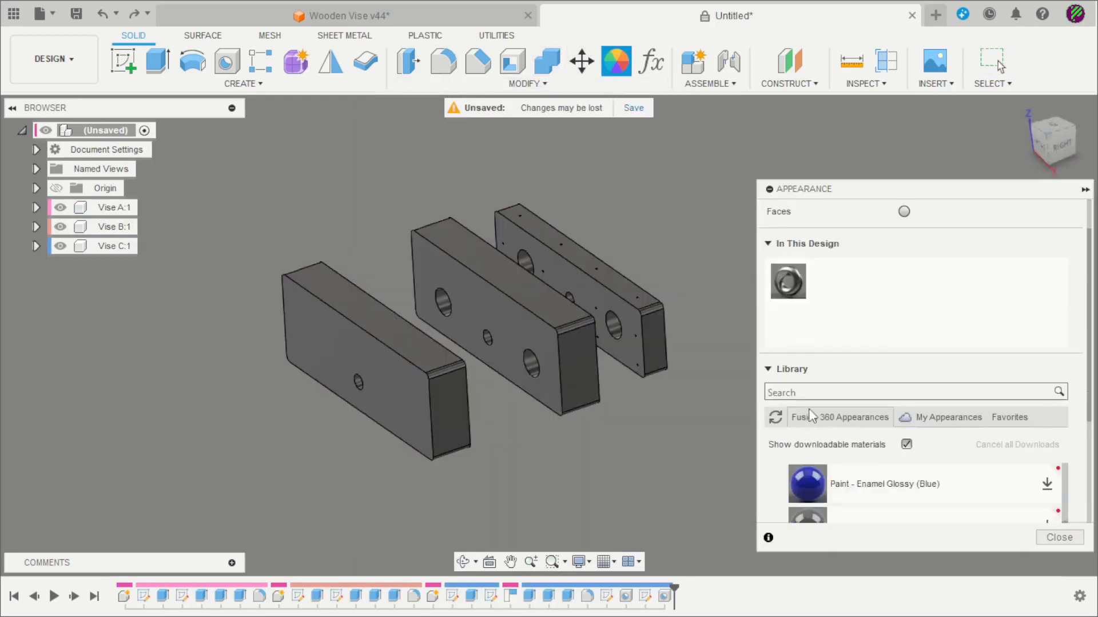
{"action": "mouse_move", "coordinate": [819, 404]}
{"action": "left_mouse_down"}
{"action": "mouse_move", "coordinate": [656, 342]}
{"action": "mouse_move", "coordinate": [595, 369]}
{"action": "left_mouse_up"}
{"action": "left_click_drag", "start_coordinate": [814, 388], "coordinate": [465, 387]}
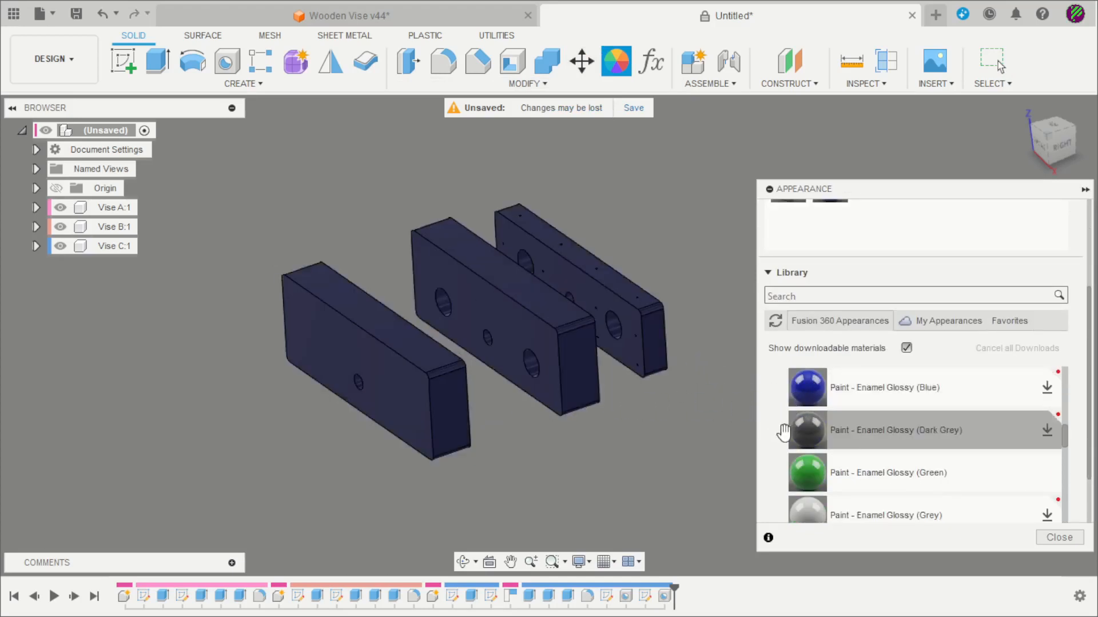
{"action": "left_click", "coordinate": [1060, 536]}
{"action": "middle_click_drag", "start_coordinate": [735, 294], "coordinate": [681, 371], "text": "shift"}
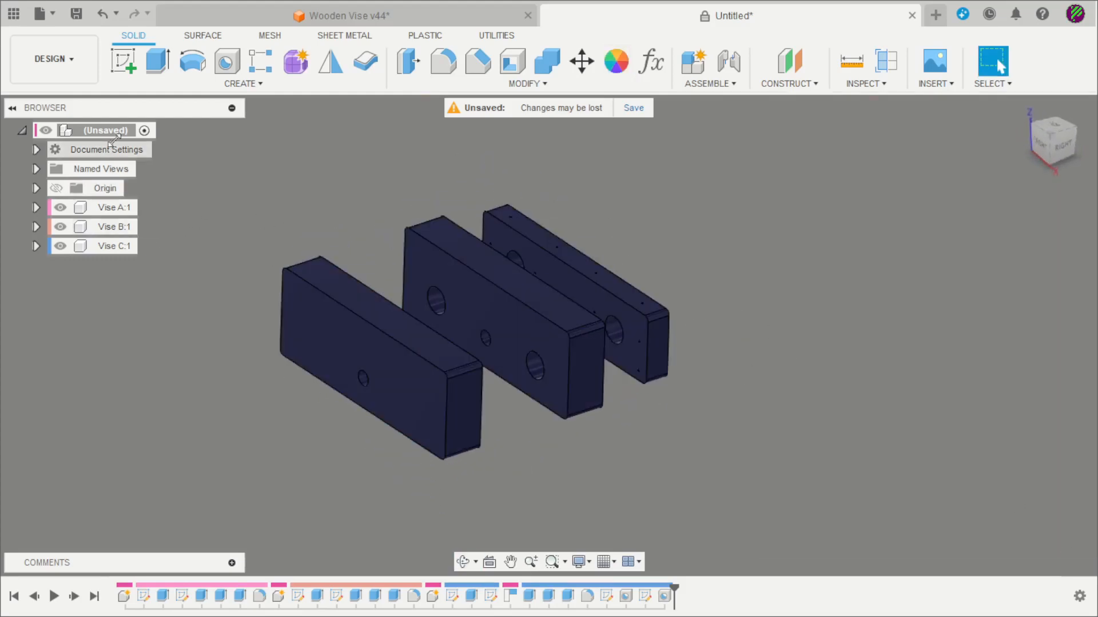
Create a new internal component named Cylinder under the top-level assembly and hide Vise A, Vise B and Vise C.
{"action": "left_click", "coordinate": [709, 74]}
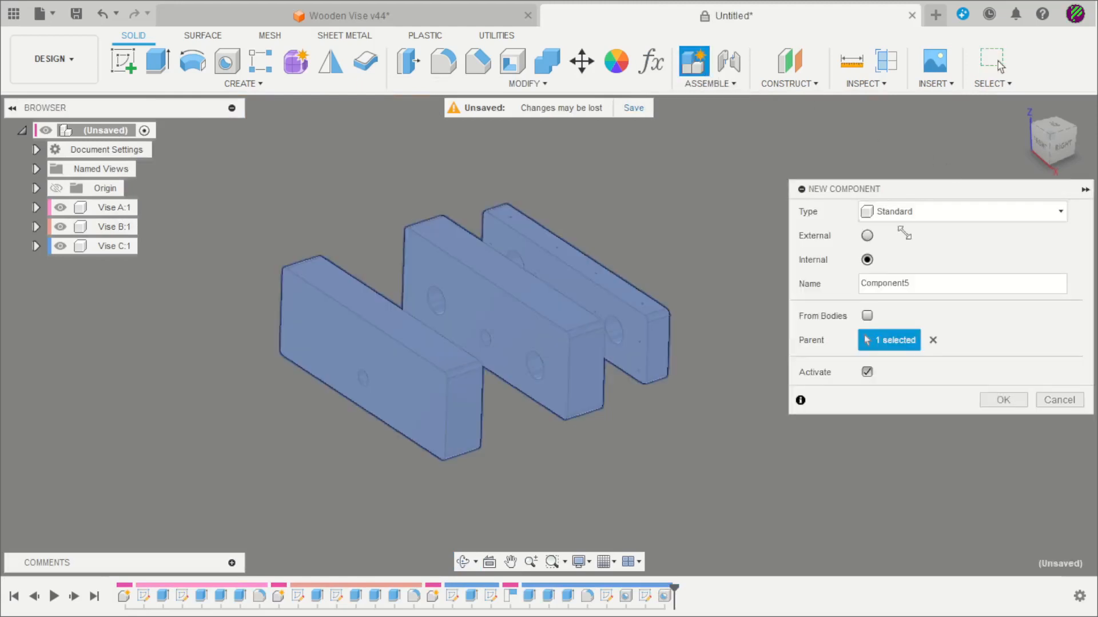
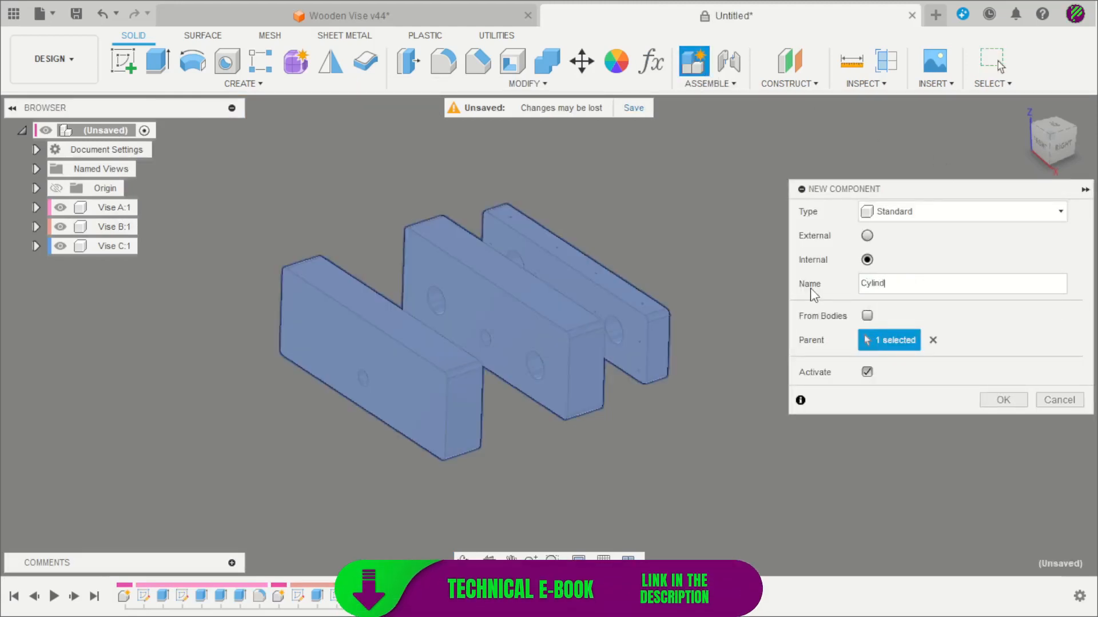
{"action": "key", "text": "Return"}
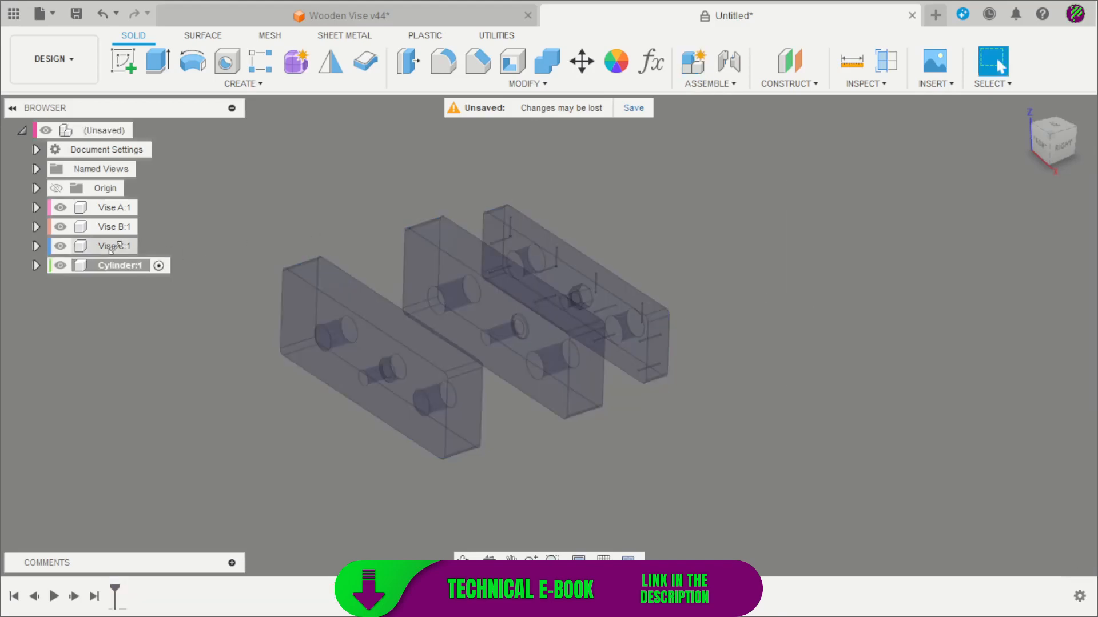
{"action": "left_click", "coordinate": [60, 246]}
{"action": "left_click", "coordinate": [60, 227]}
{"action": "left_click", "coordinate": [60, 207]}
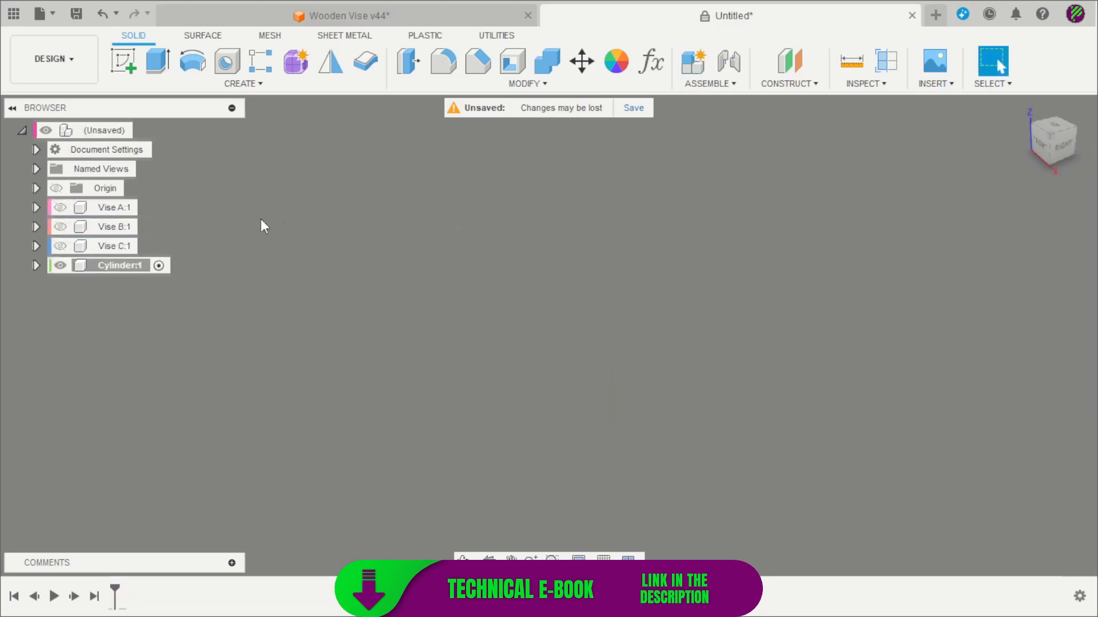
Find the Cylinder drawing in the e-book PDF and sketch a 50 mm circle centred at the origin on the front plane.
{"action": "left_click", "coordinate": [123, 60]}
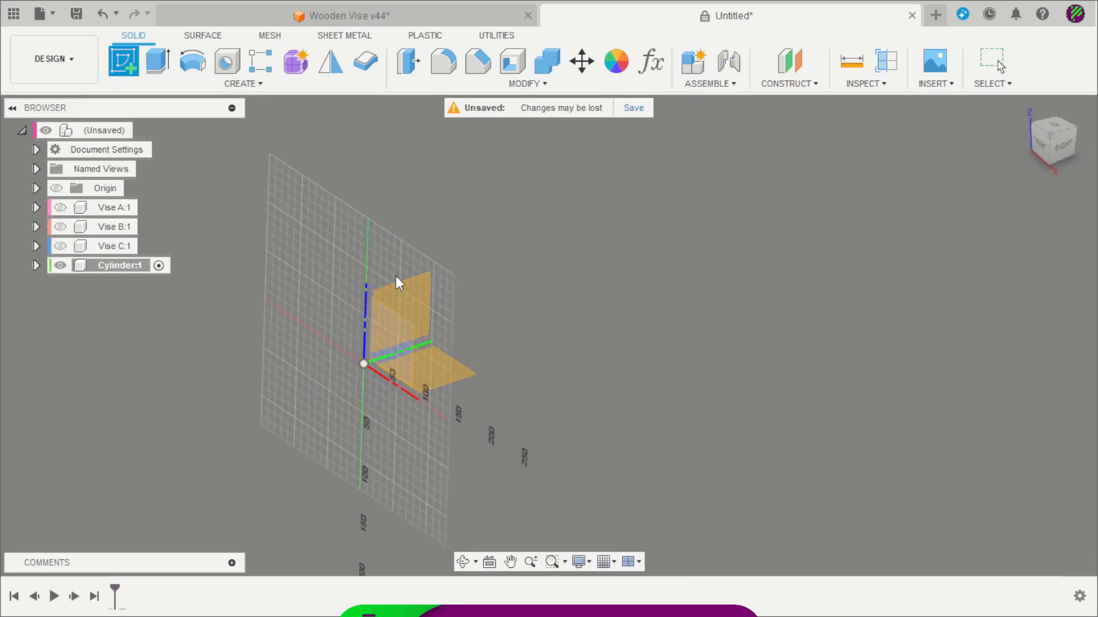
{"action": "left_click", "coordinate": [393, 336]}
{"action": "key", "text": "c"}
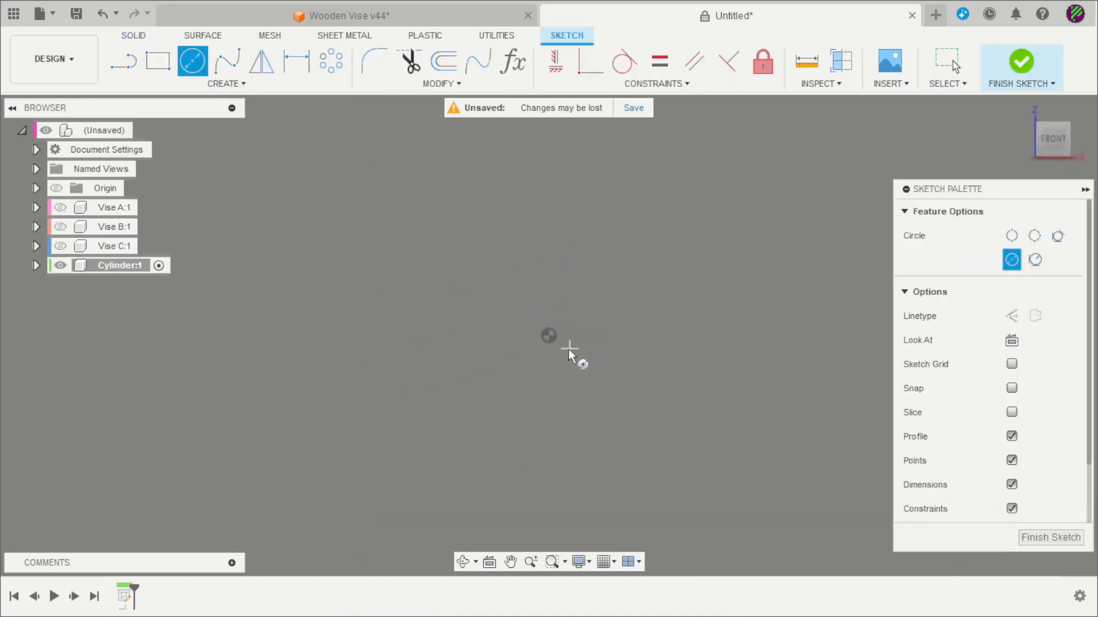
{"action": "key", "text": "alt+Tab"}
{"action": "scroll", "coordinate": [503, 347], "scroll_direction": "down", "scroll_amount": 2}
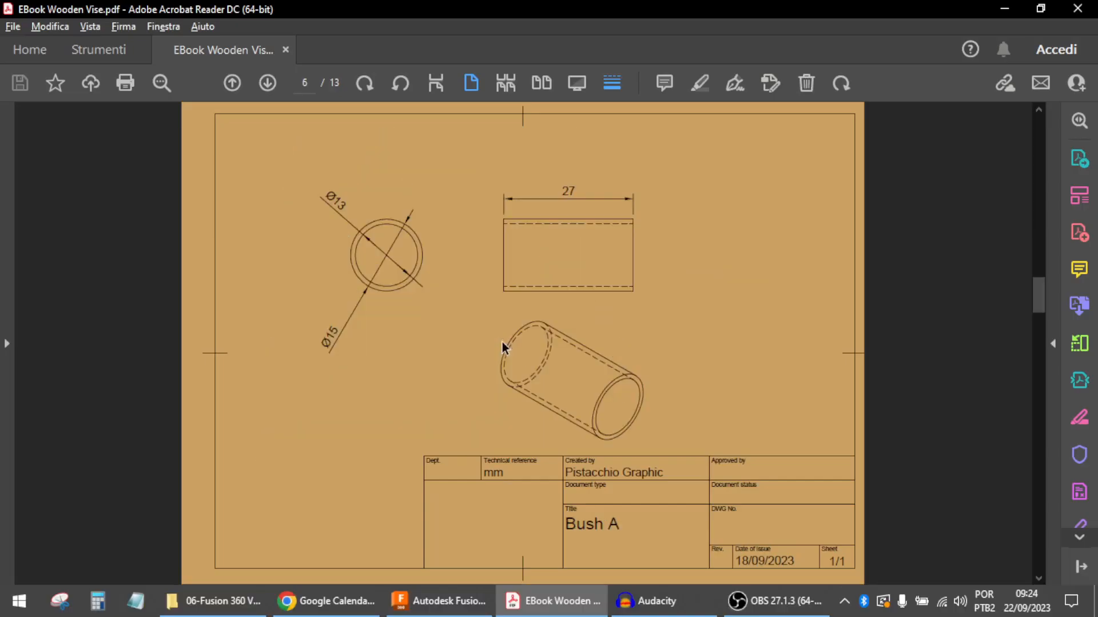
{"action": "scroll", "coordinate": [502, 347], "scroll_direction": "down", "scroll_amount": 4}
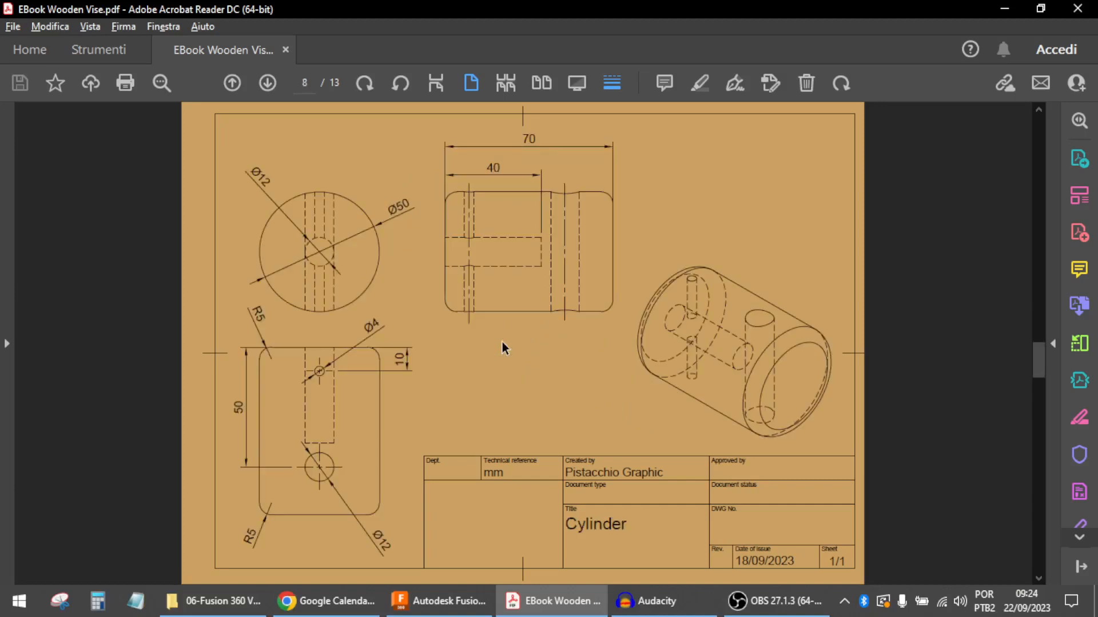
{"action": "key", "text": "alt+Tab"}
{"action": "left_click", "coordinate": [549, 336]}
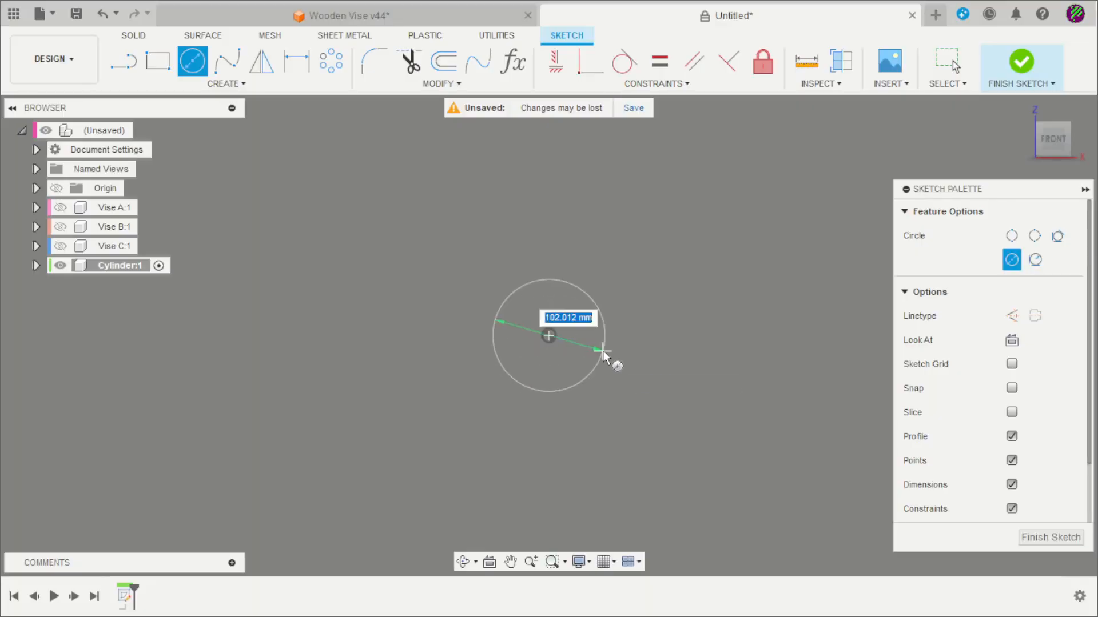
{"action": "type", "text": "50"}
{"action": "key", "text": "Return"}
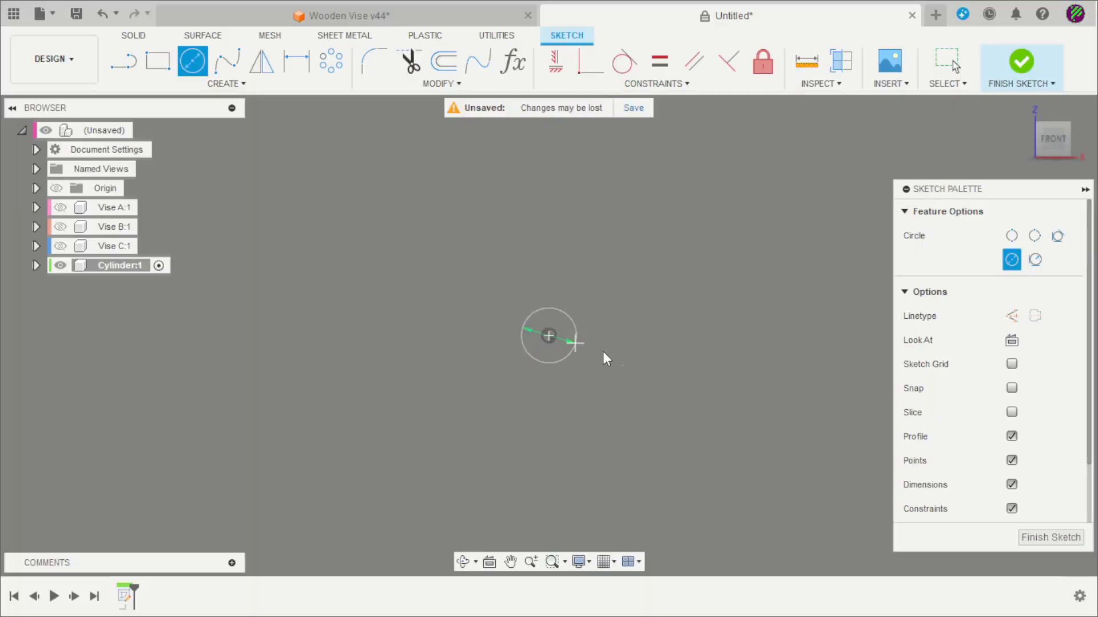
{"action": "key", "text": "Escape"}
Check the Cylinder drawing for the length and extrude the 50 mm circle 70 mm as a new body.
{"action": "key", "text": "alt+Tab"}
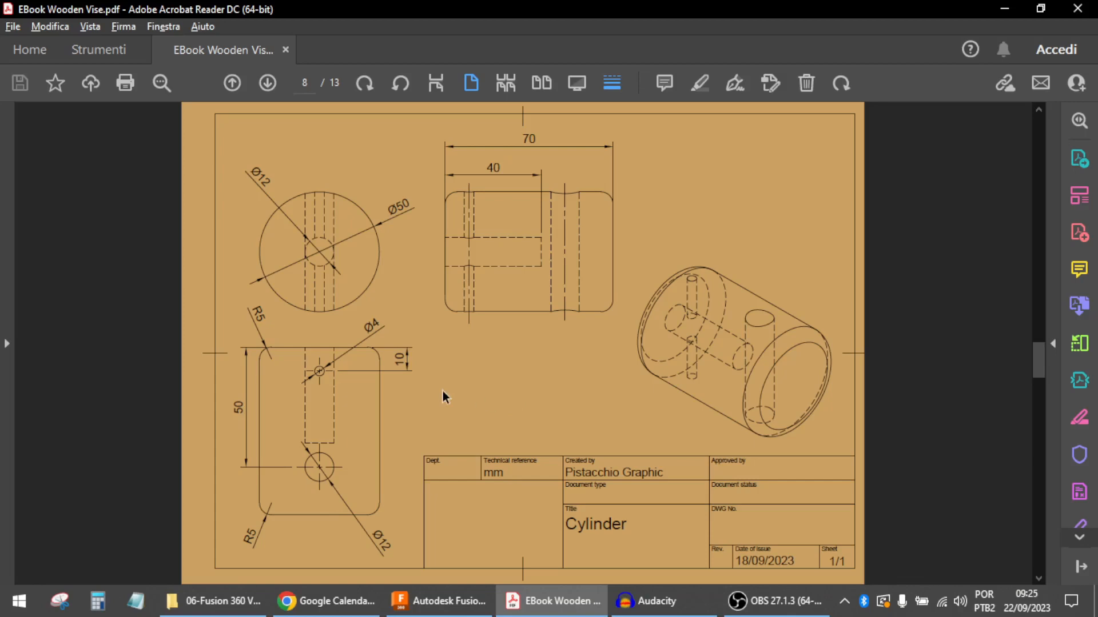
{"action": "key", "text": "alt+Tab"}
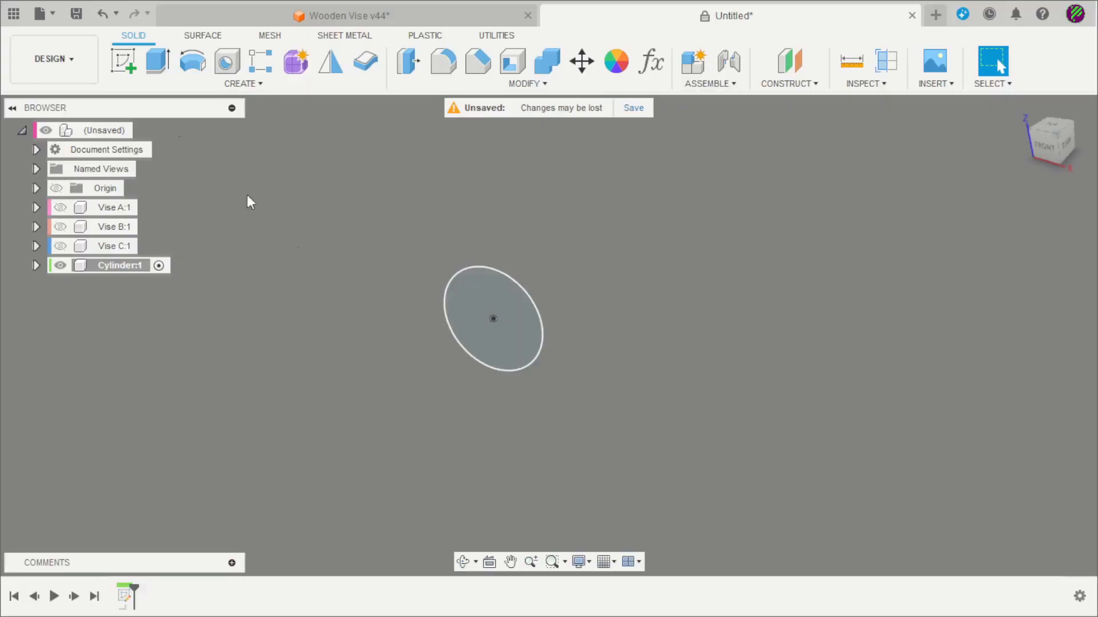
{"action": "left_click", "coordinate": [155, 61]}
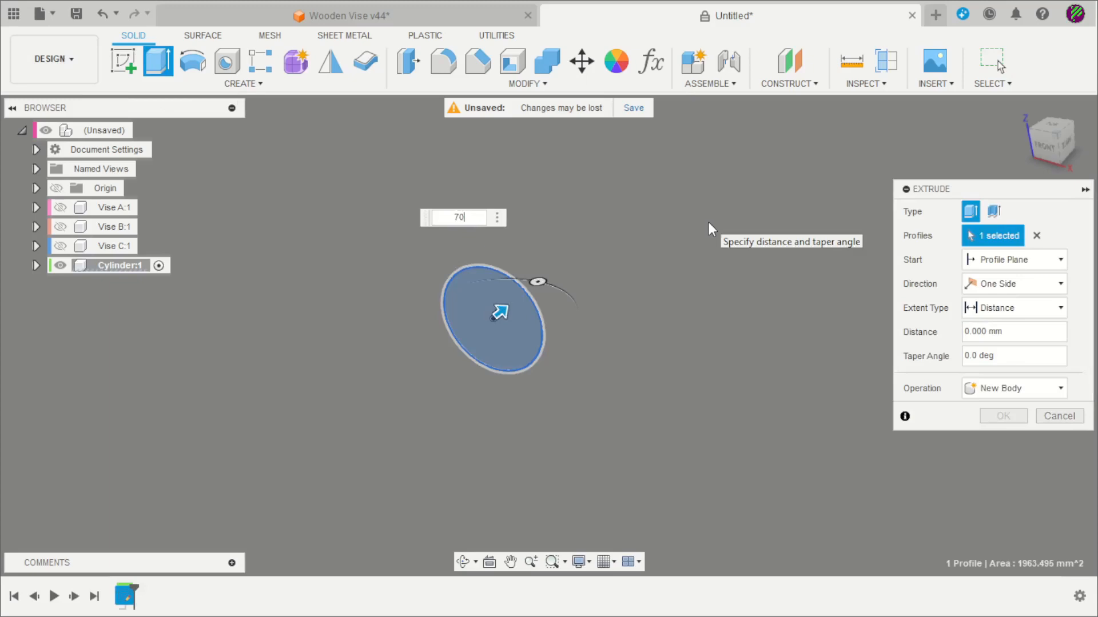
{"action": "type", "text": "70"}
{"action": "key", "text": "Return"}
Sketch a 12 mm circle at the centre of the cylinder's back end face.
{"action": "middle_click_drag", "start_coordinate": [709, 221], "coordinate": [576, 293], "text": "shift"}
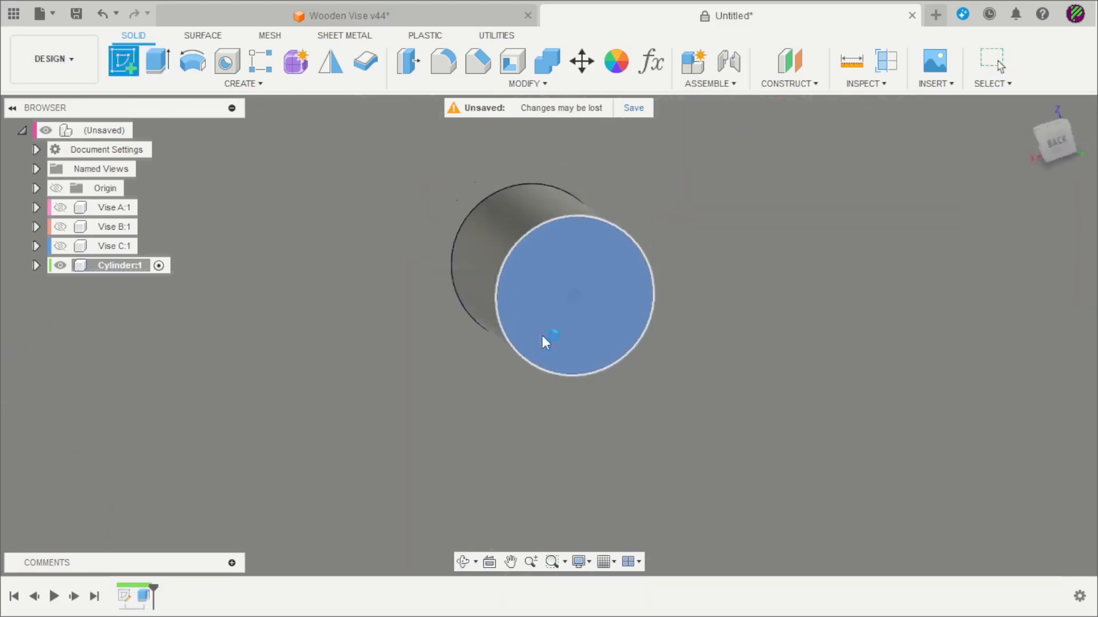
{"action": "left_click", "coordinate": [543, 342]}
{"action": "key", "text": "c"}
{"action": "left_click", "coordinate": [549, 336]}
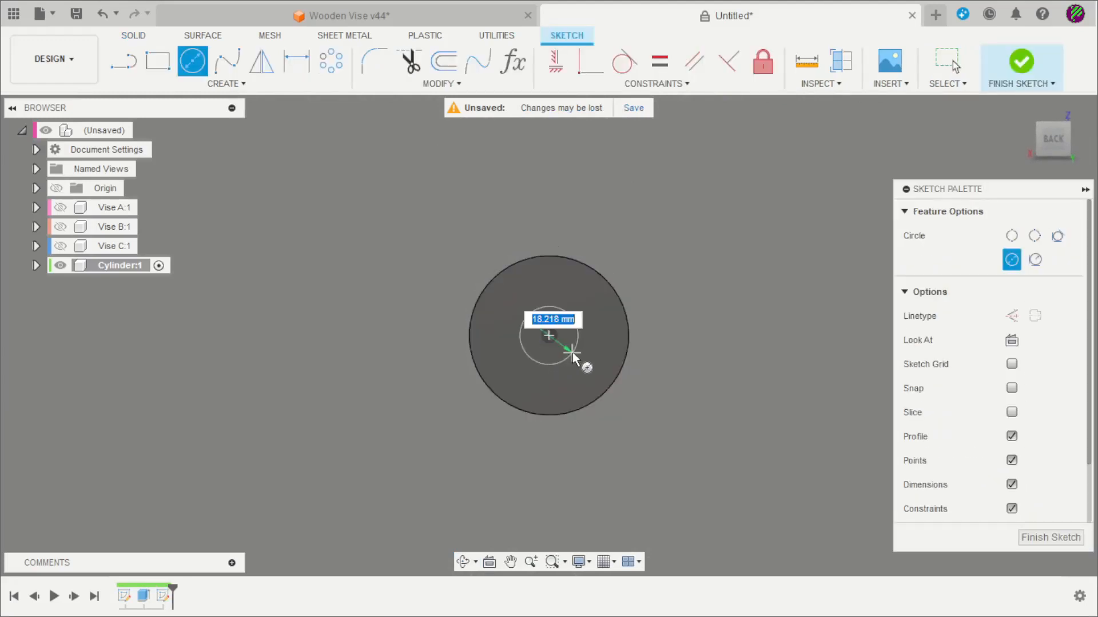
{"action": "type", "text": "13"}
{"action": "key", "text": "Return"}
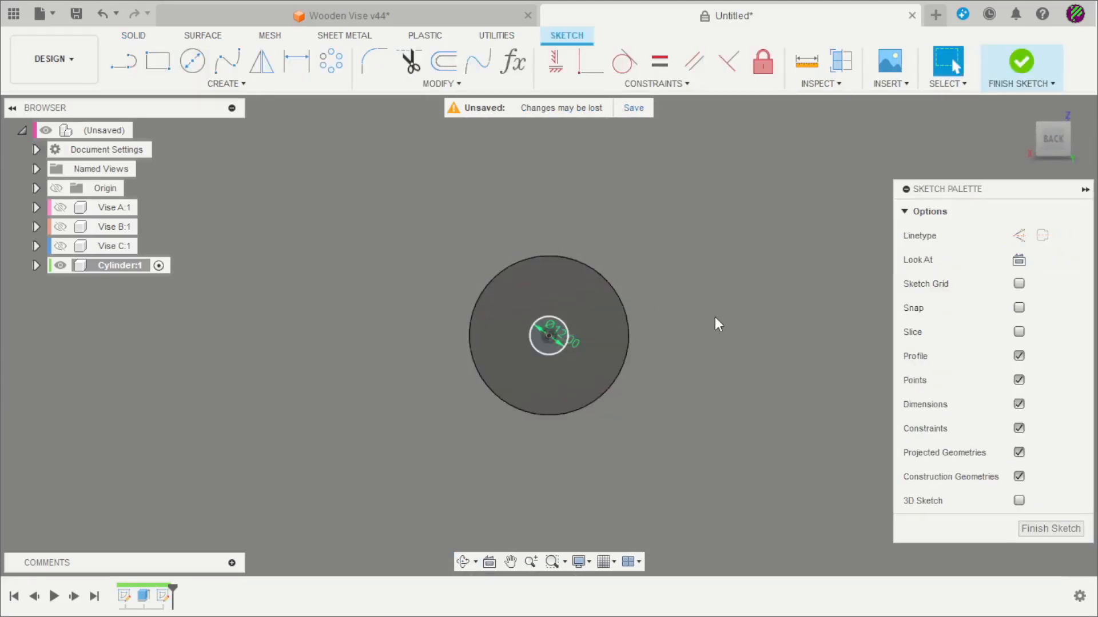
Extrude the 12 mm circle -40 mm as a cut into the cylinder.
{"action": "key", "text": "e"}
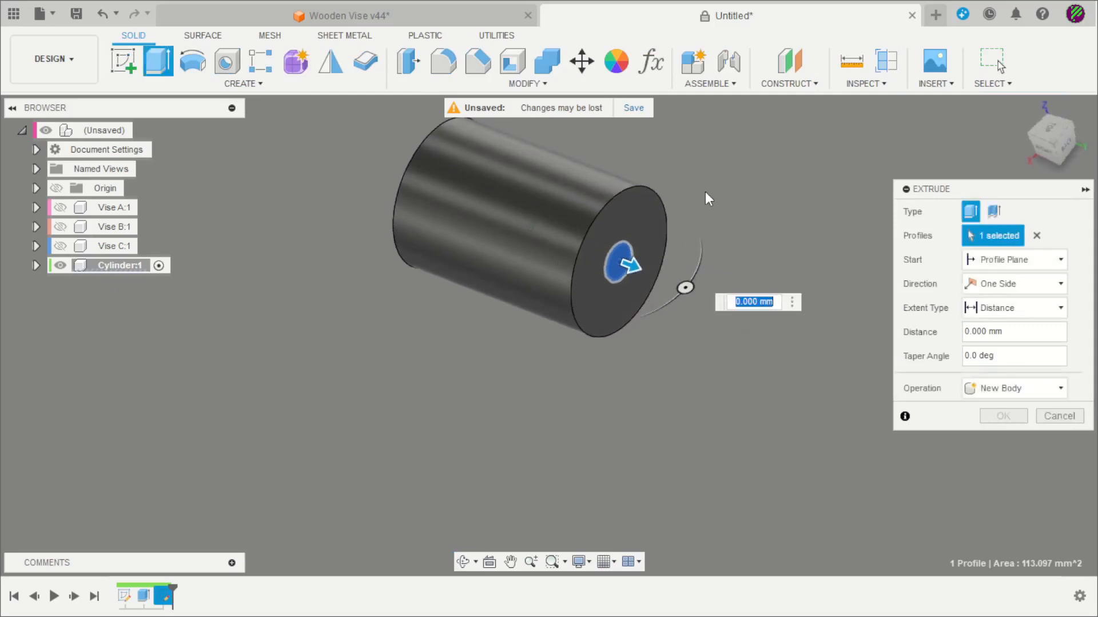
{"action": "type", "text": "-40"}
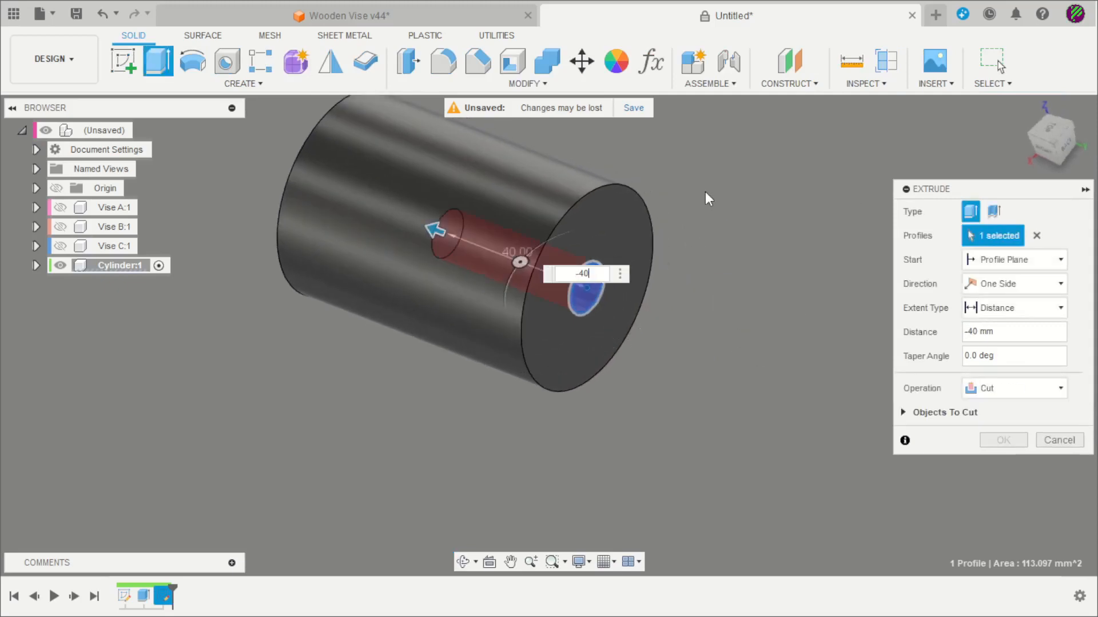
{"action": "key", "text": "Return"}
Start a sketch on the horizontal origin plane and draw two circles over the cylinder, one toward each end.
{"action": "scroll", "coordinate": [637, 289], "scroll_direction": "down", "scroll_amount": 3}
{"action": "middle_click_drag", "start_coordinate": [583, 412], "coordinate": [718, 380], "text": "shift"}
{"action": "left_click", "coordinate": [135, 74]}
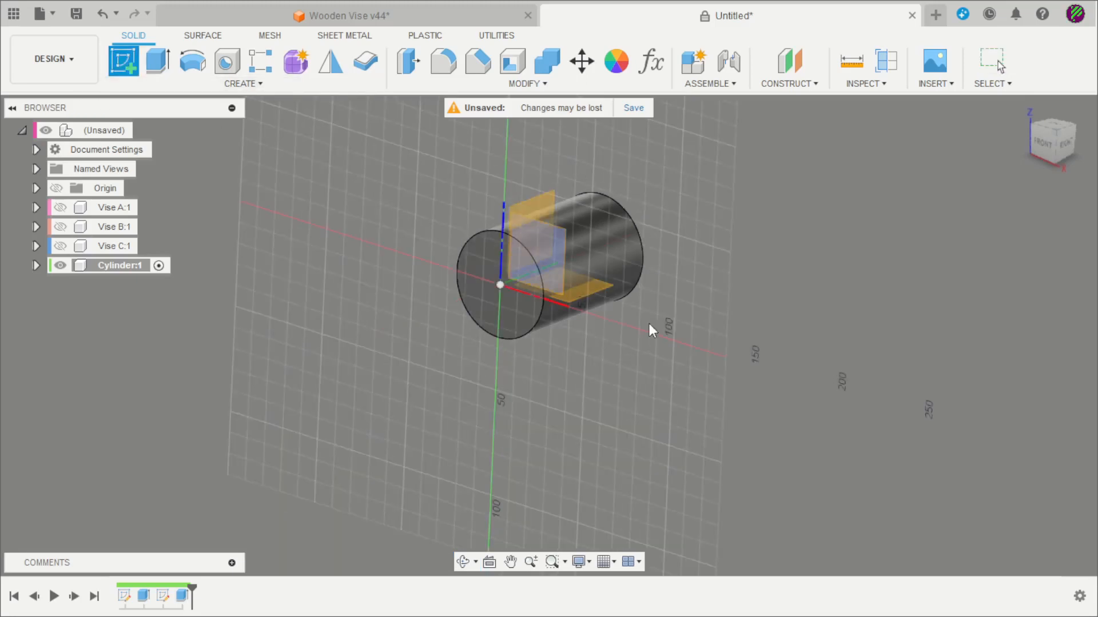
{"action": "middle_click_drag", "start_coordinate": [650, 323], "coordinate": [632, 386], "text": "shift"}
{"action": "left_click", "coordinate": [582, 333]}
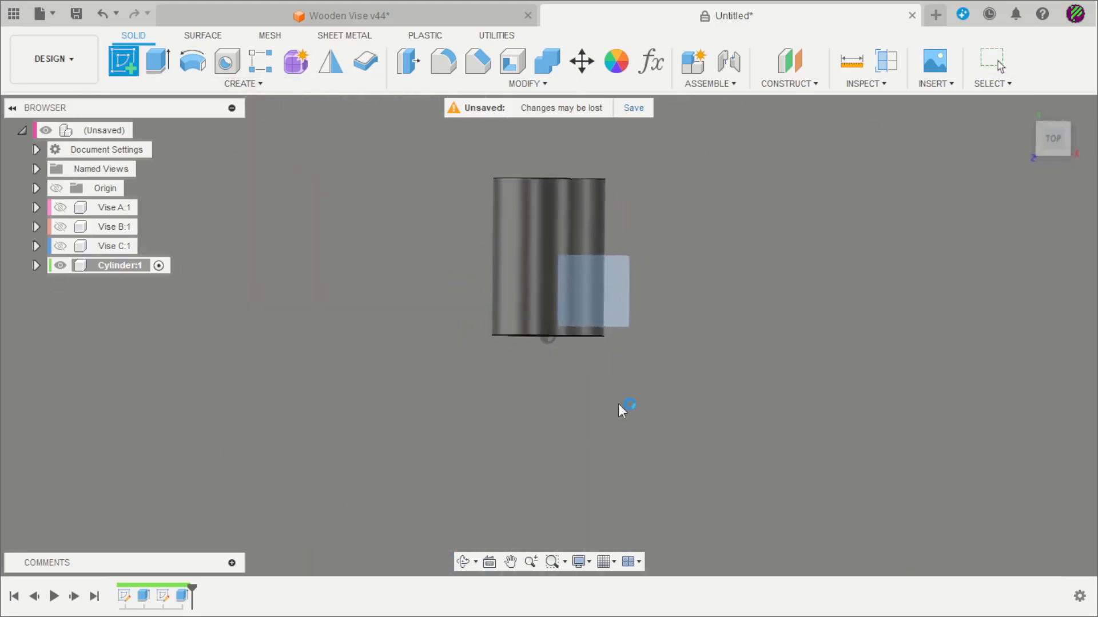
{"action": "scroll", "coordinate": [614, 344], "scroll_direction": "up", "scroll_amount": 3}
{"action": "key", "text": "c"}
{"action": "left_click", "coordinate": [540, 241]}
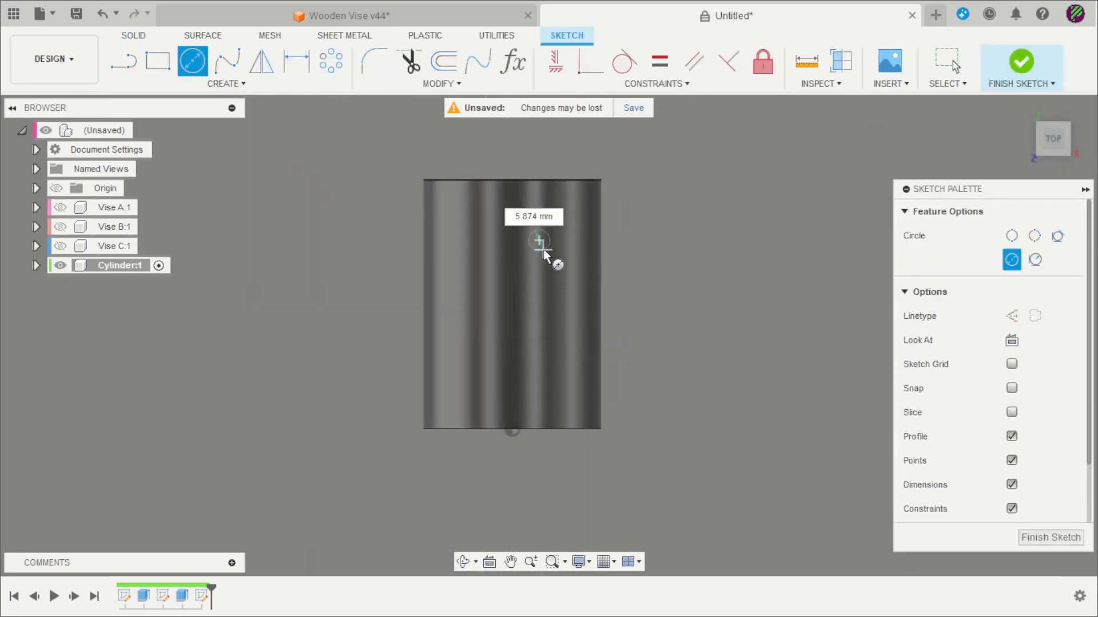
{"action": "left_click", "coordinate": [550, 370]}
{"action": "left_click", "coordinate": [564, 386]}
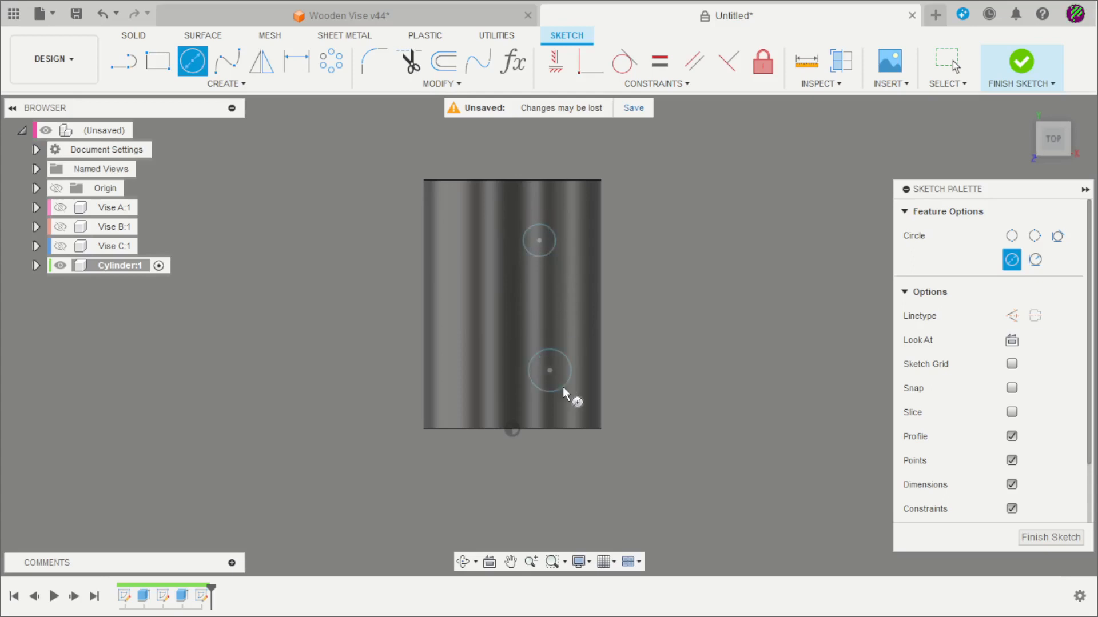
Align the centres of both circles vertically with the sketch origin using the Horizontal/Vertical constraint.
{"action": "key", "text": "Escape"}
{"action": "left_click", "coordinate": [554, 63]}
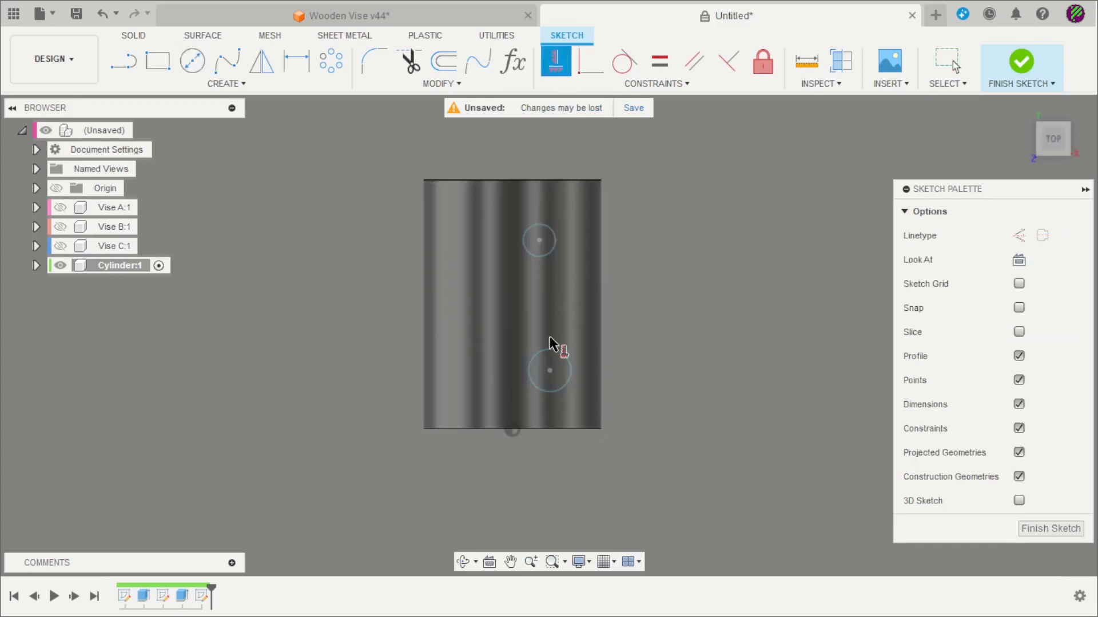
{"action": "left_click", "coordinate": [549, 371]}
{"action": "left_click", "coordinate": [513, 430]}
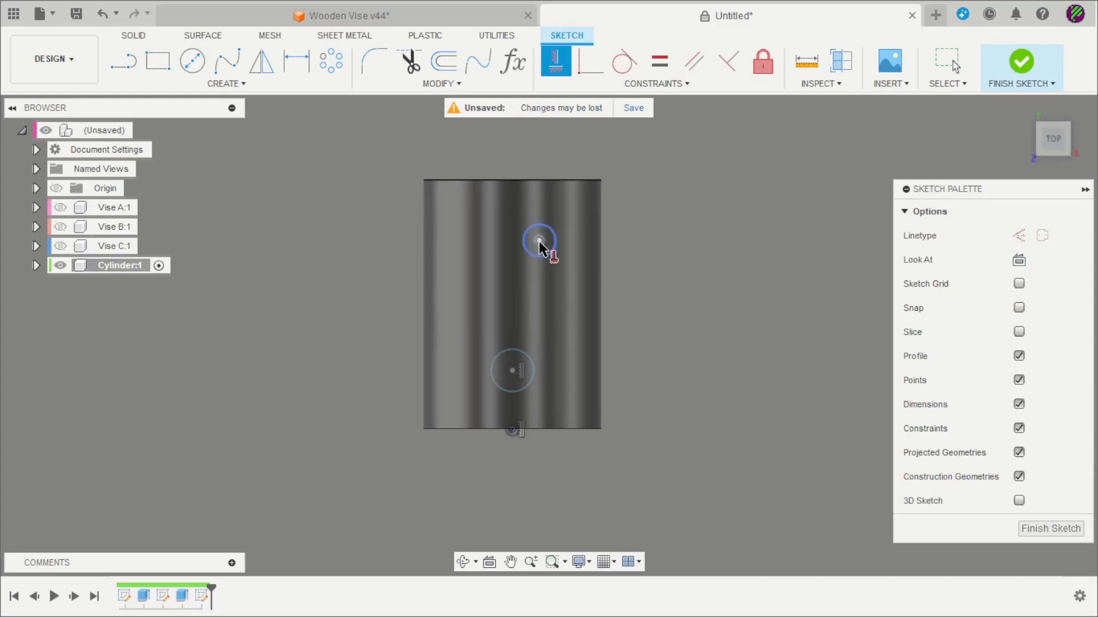
{"action": "left_click", "coordinate": [539, 240]}
{"action": "left_click", "coordinate": [512, 430]}
{"action": "key", "text": "Escape"}
{"action": "scroll", "coordinate": [566, 366], "scroll_direction": "up", "scroll_amount": 1}
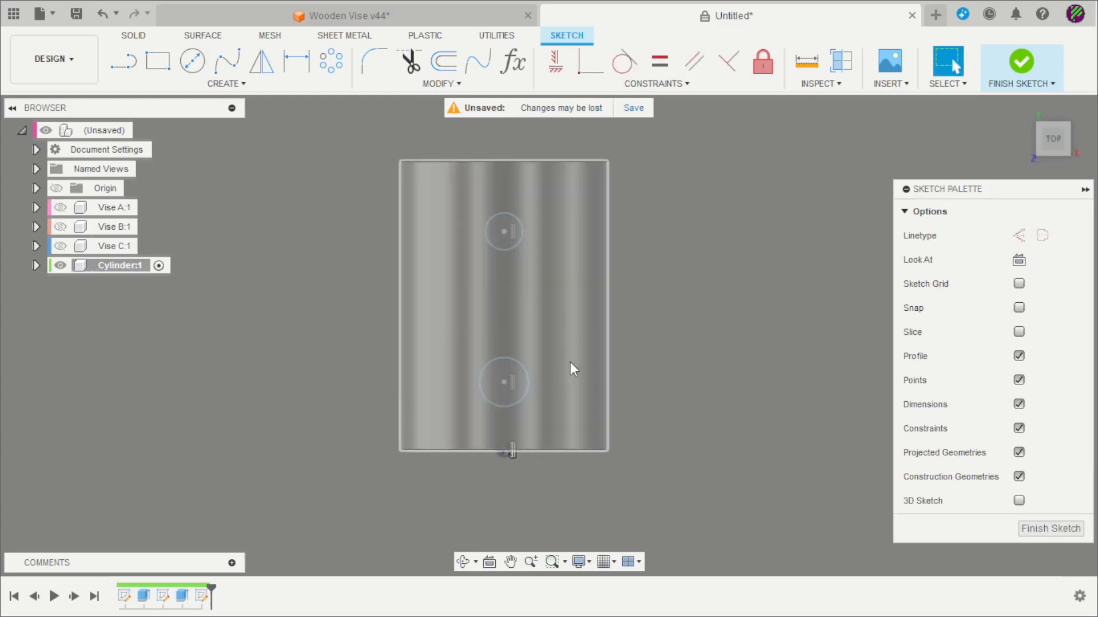
Dimension the centre of the circle near the cylinder's back end 10 mm from that end edge.
{"action": "key", "text": "d"}
{"action": "middle_click_drag", "start_coordinate": [644, 377], "coordinate": [644, 414], "text": "shift"}
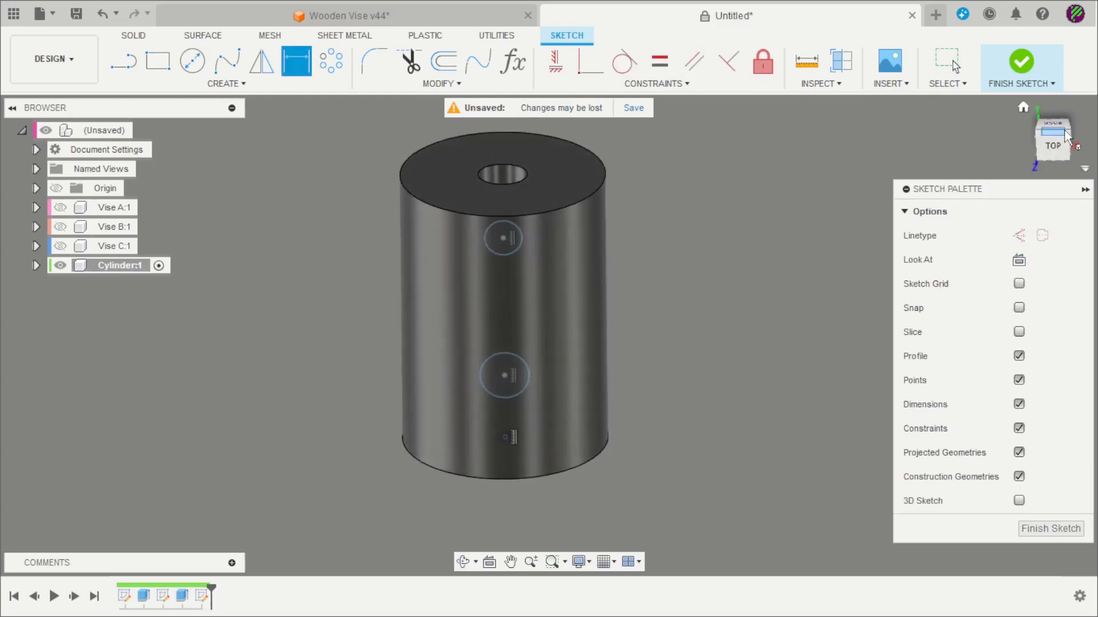
{"action": "left_click", "coordinate": [1058, 148]}
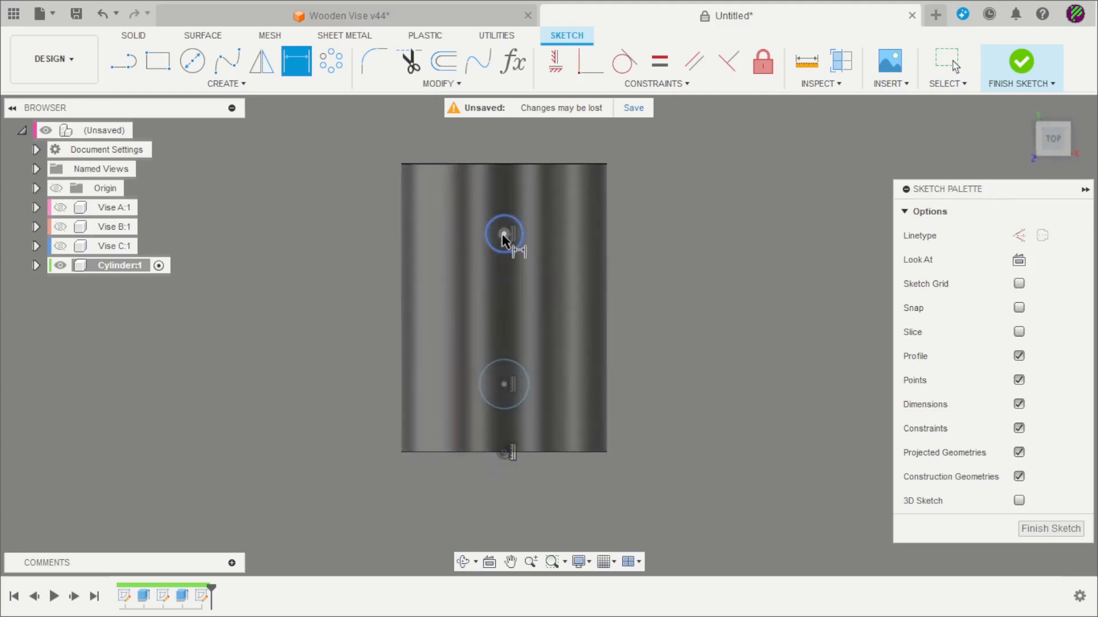
{"action": "left_click", "coordinate": [504, 233]}
{"action": "left_click", "coordinate": [512, 164]}
{"action": "left_click", "coordinate": [676, 205]}
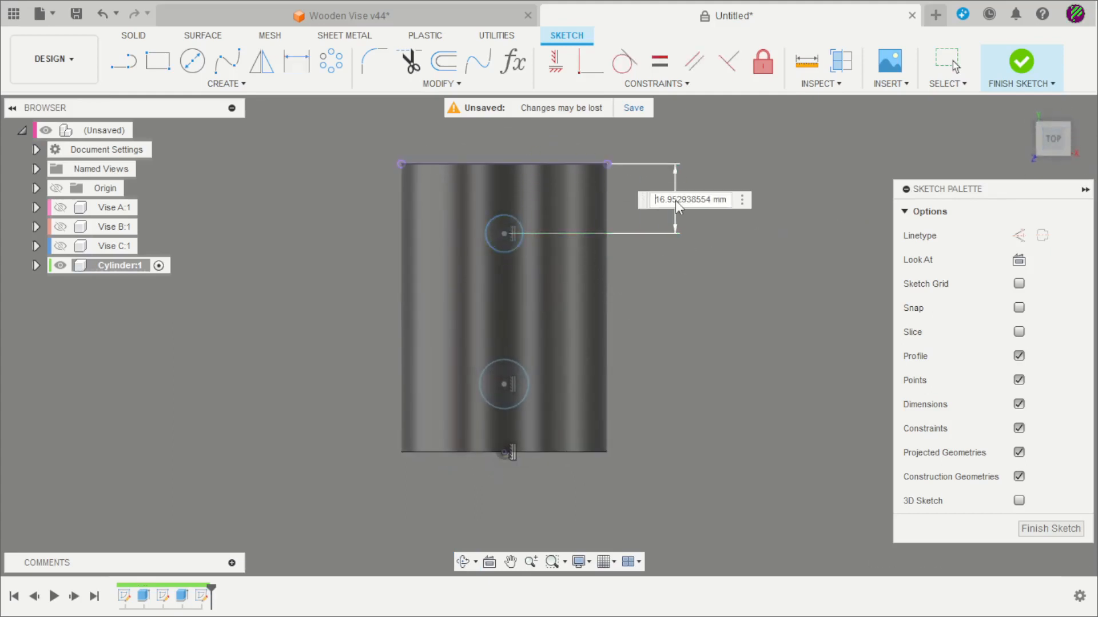
{"action": "type", "text": "10"}
{"action": "key", "text": "Return"}
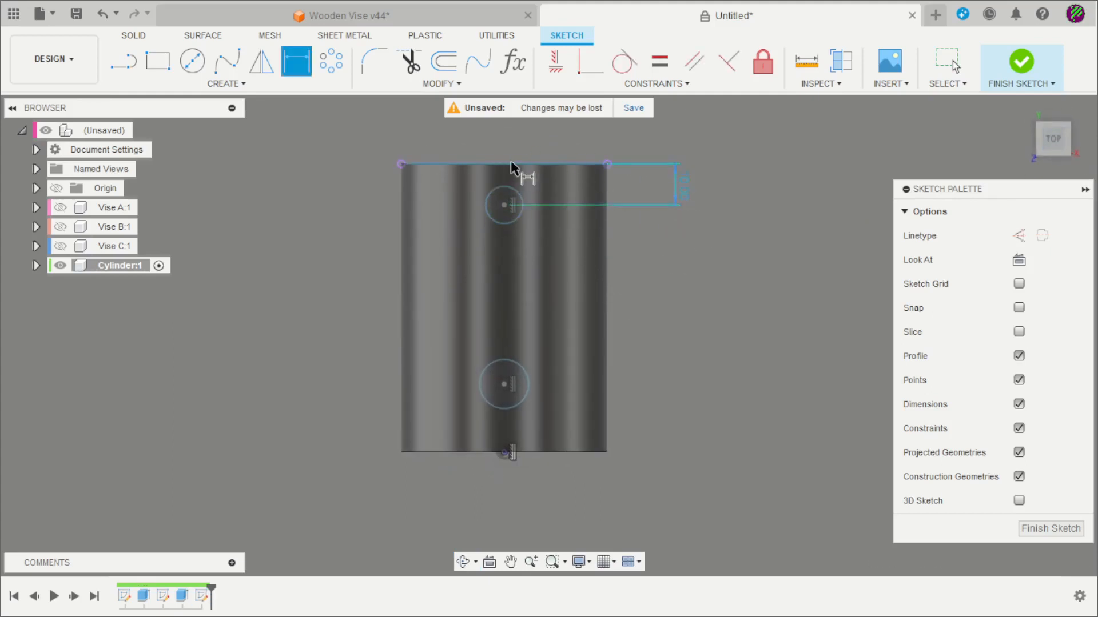
Dimension the centre of the larger circle 50 mm from the cylinder's back end edge.
{"action": "left_click", "coordinate": [504, 385]}
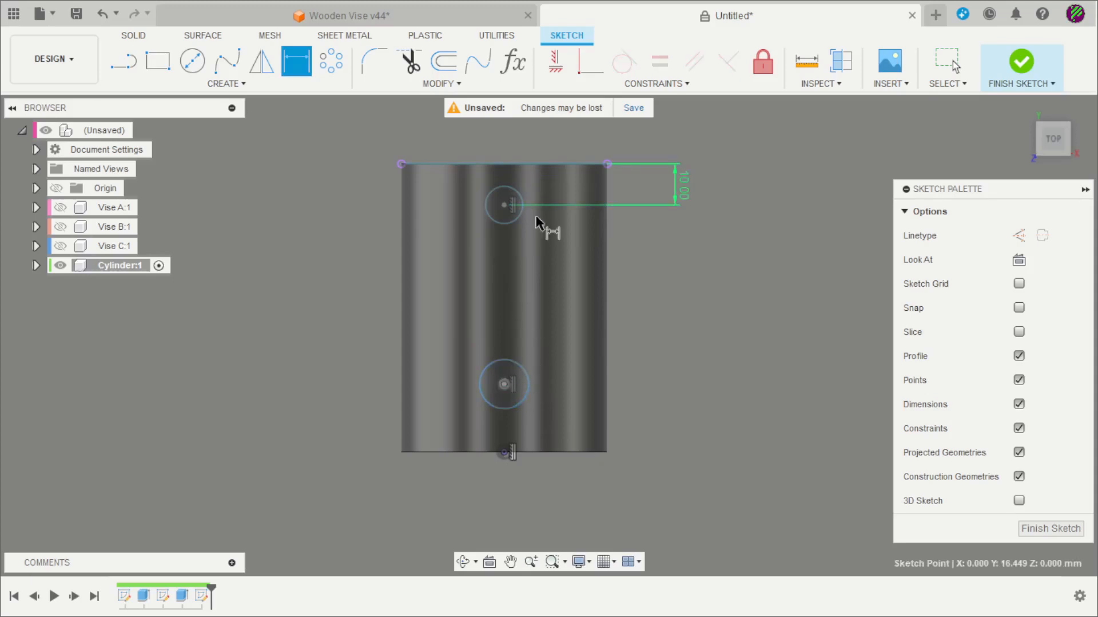
{"action": "left_click", "coordinate": [541, 166]}
{"action": "left_click", "coordinate": [310, 232]}
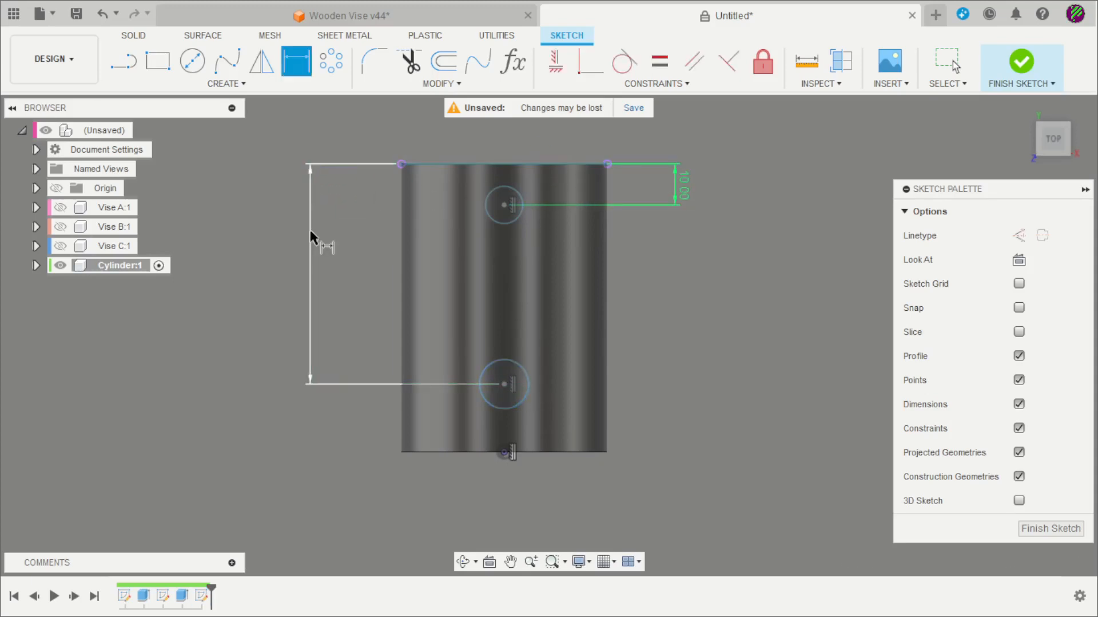
{"action": "type", "text": "50"}
{"action": "key", "text": "Return"}
Set the diameters to 12 mm for the larger circle and 4 mm for the smaller one, and finish the sketch.
{"action": "left_click", "coordinate": [530, 378]}
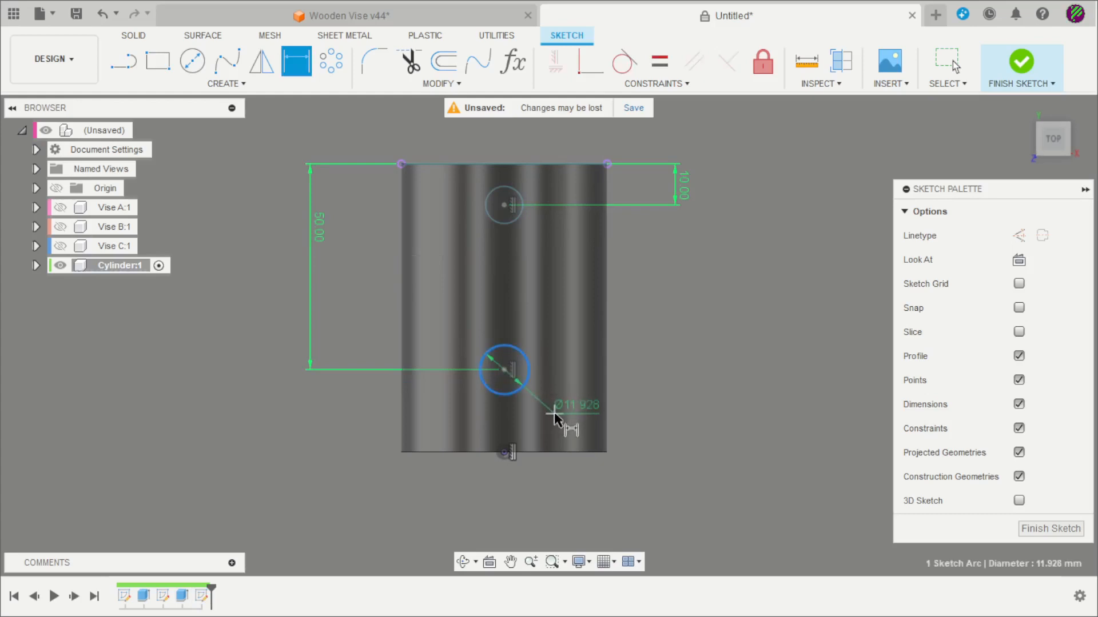
{"action": "left_click", "coordinate": [557, 415]}
{"action": "key", "text": "Return"}
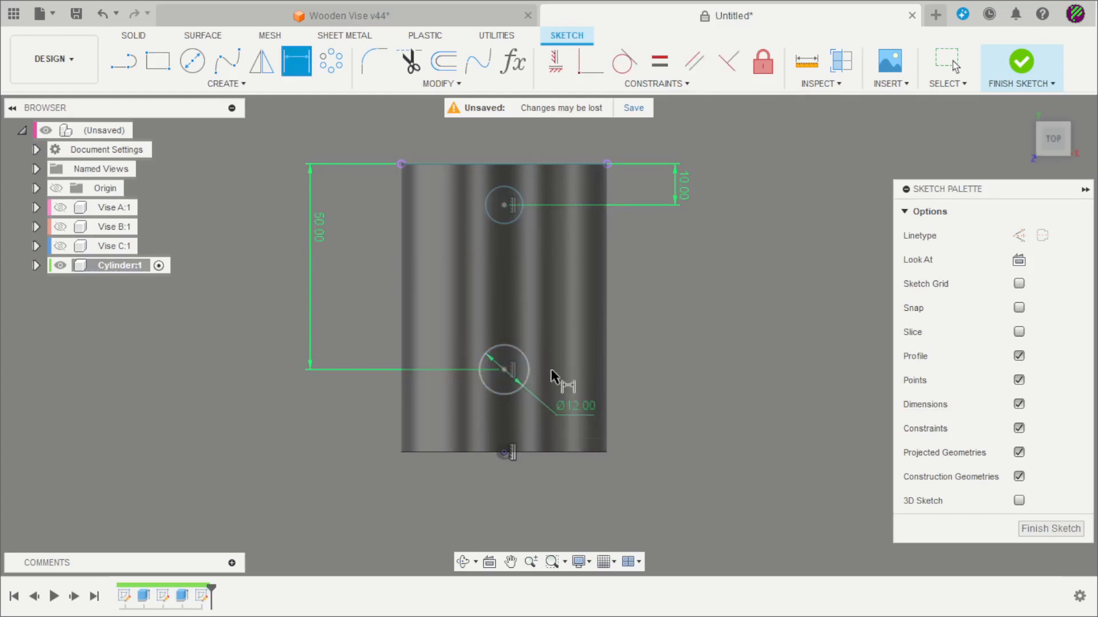
{"action": "left_click", "coordinate": [667, 304]}
{"action": "type", "text": "4473353"}
{"action": "key", "text": "Return"}
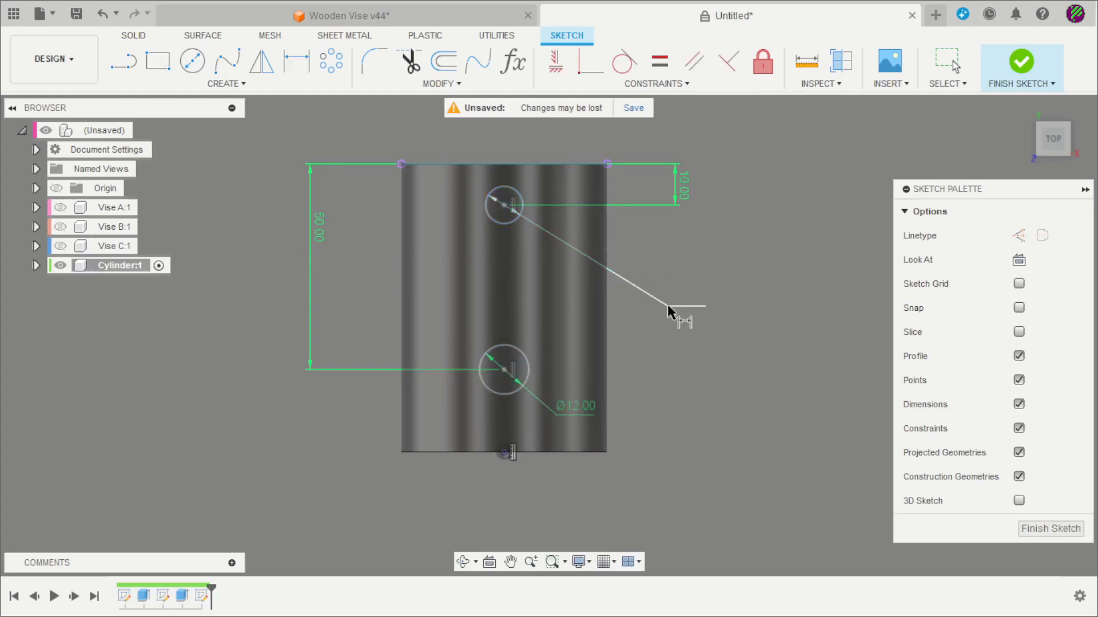
{"action": "left_click", "coordinate": [1032, 71]}
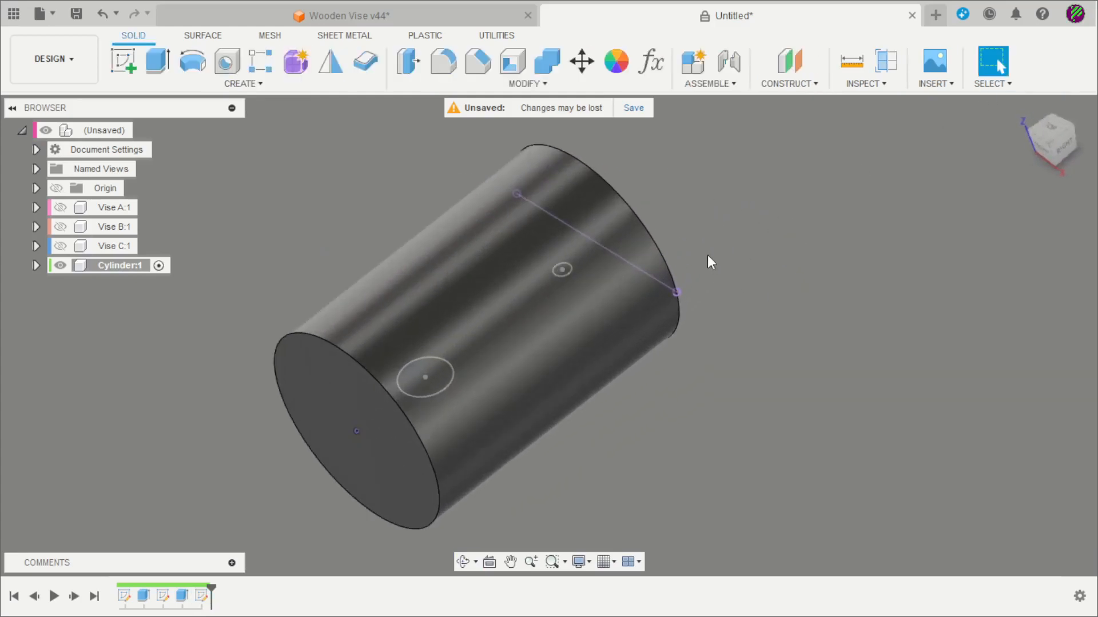
Extrude both circles as a symmetric cut with extent All through the whole cylinder.
{"action": "key", "text": "e"}
{"action": "left_click", "coordinate": [441, 383]}
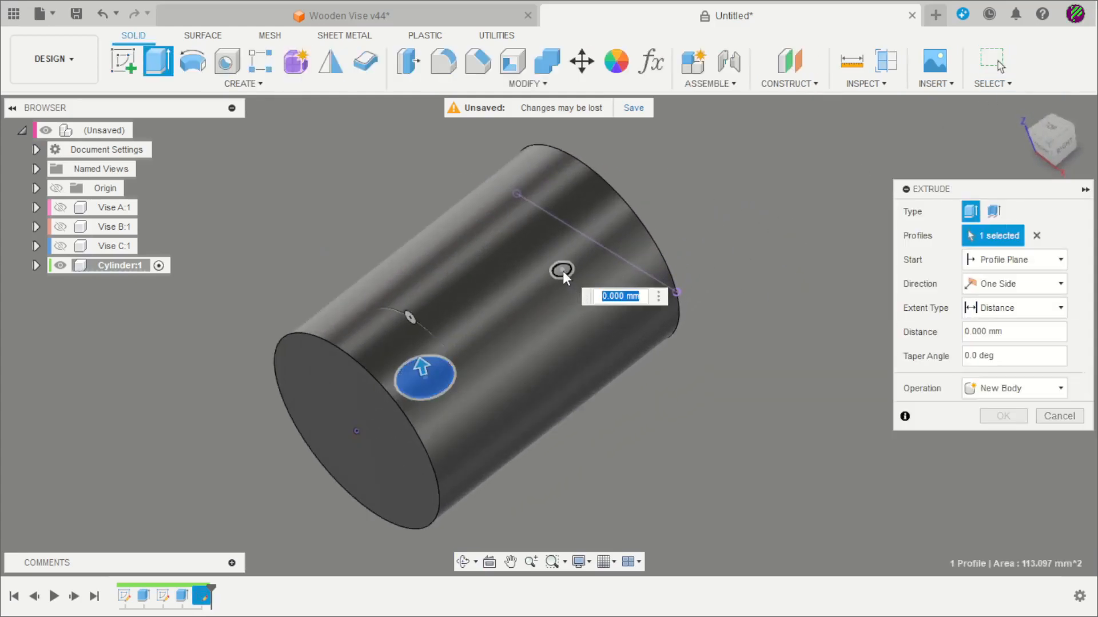
{"action": "left_click", "coordinate": [562, 271]}
{"action": "left_click_drag", "start_coordinate": [558, 261], "coordinate": [529, 150]}
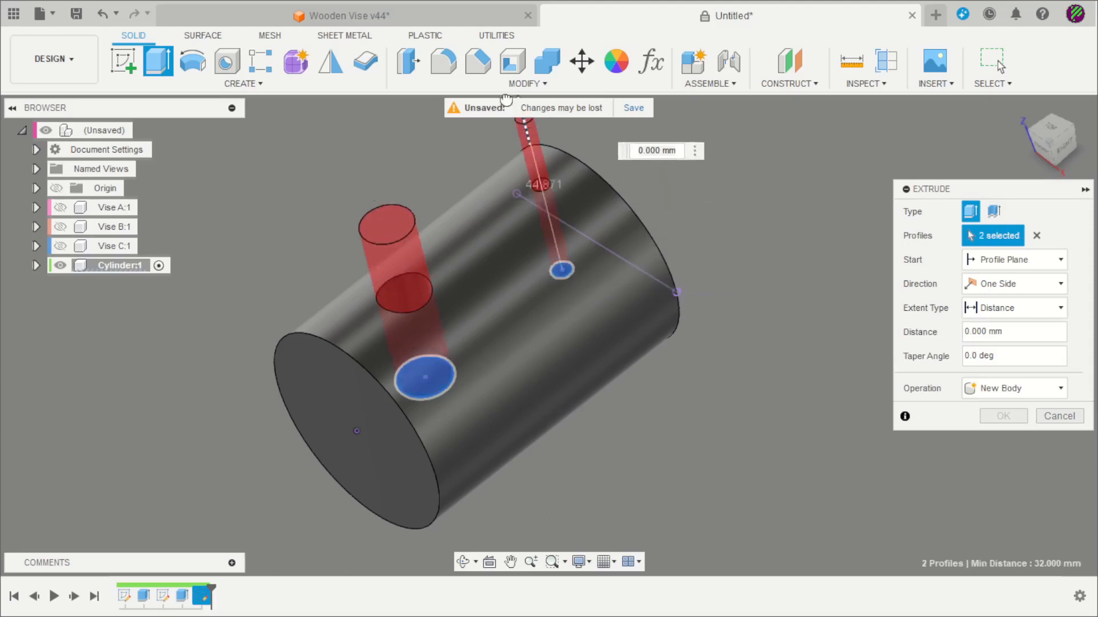
{"action": "left_click", "coordinate": [984, 308]}
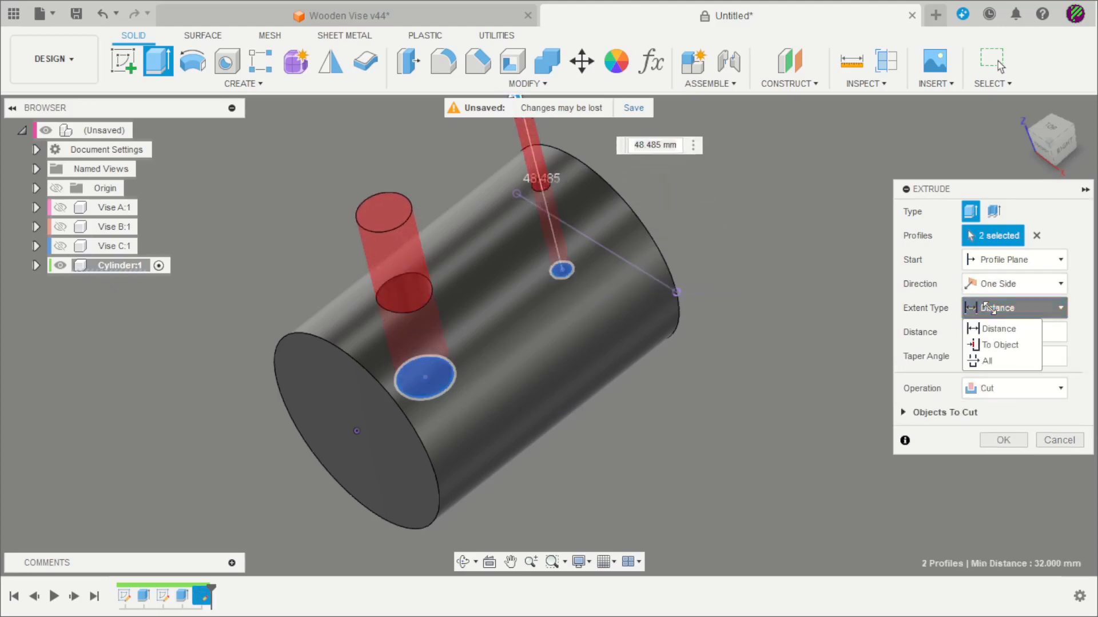
{"action": "left_click", "coordinate": [1014, 284]}
{"action": "left_click", "coordinate": [1003, 338]}
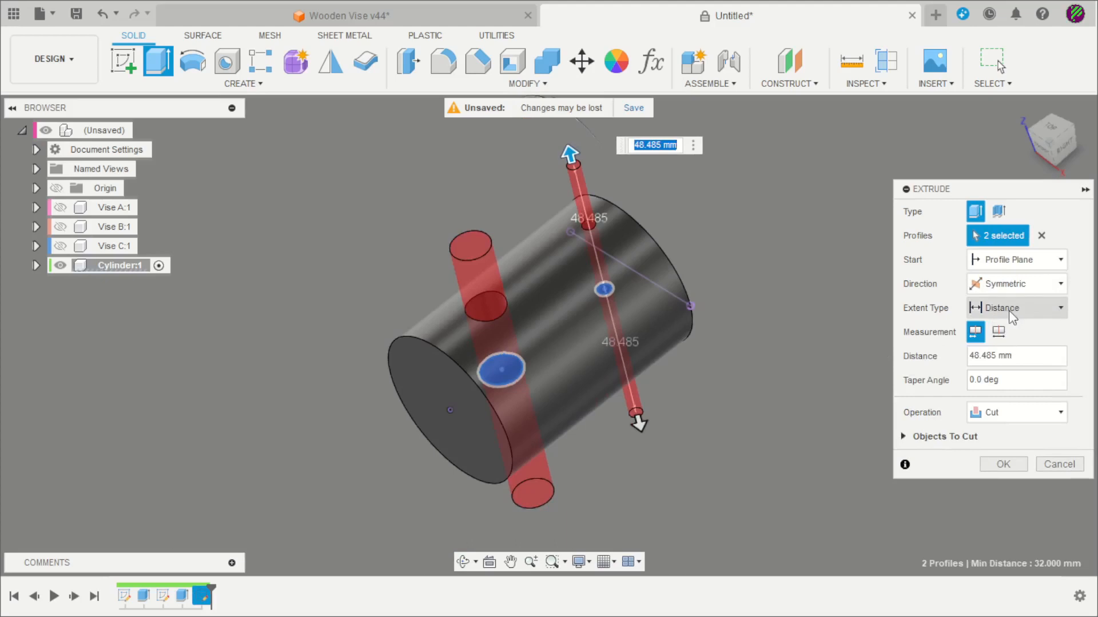
{"action": "left_click", "coordinate": [1012, 309]}
{"action": "left_click", "coordinate": [998, 346]}
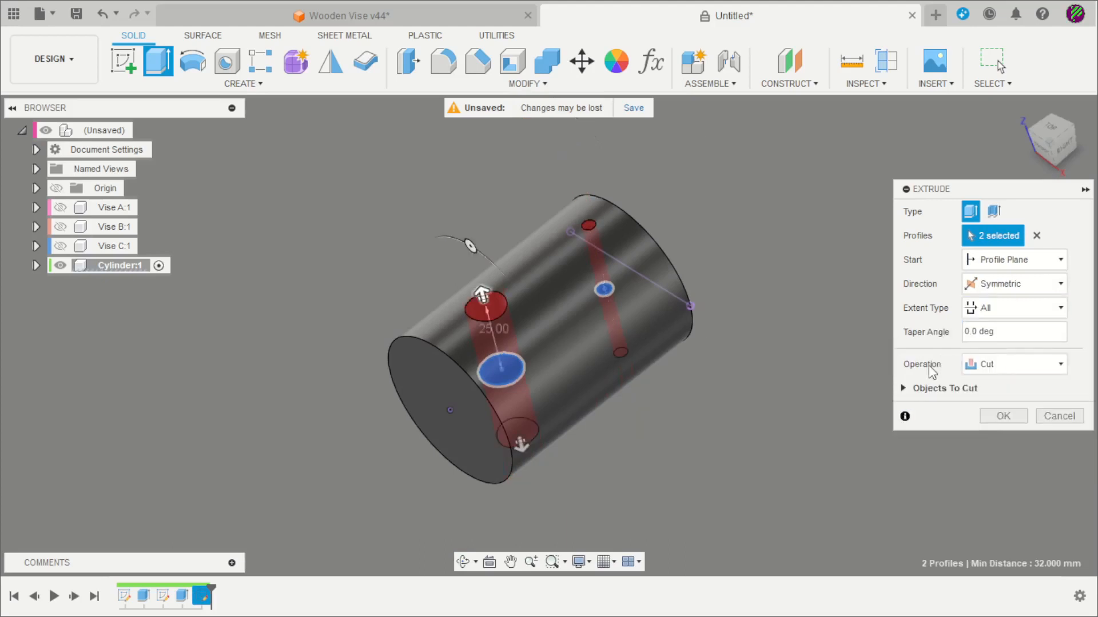
{"action": "left_click", "coordinate": [1003, 416]}
Fillet the outer circular edges at both ends of the cylinder with a 5 mm radius.
{"action": "middle_click_drag", "start_coordinate": [759, 441], "coordinate": [776, 378], "text": "shift"}
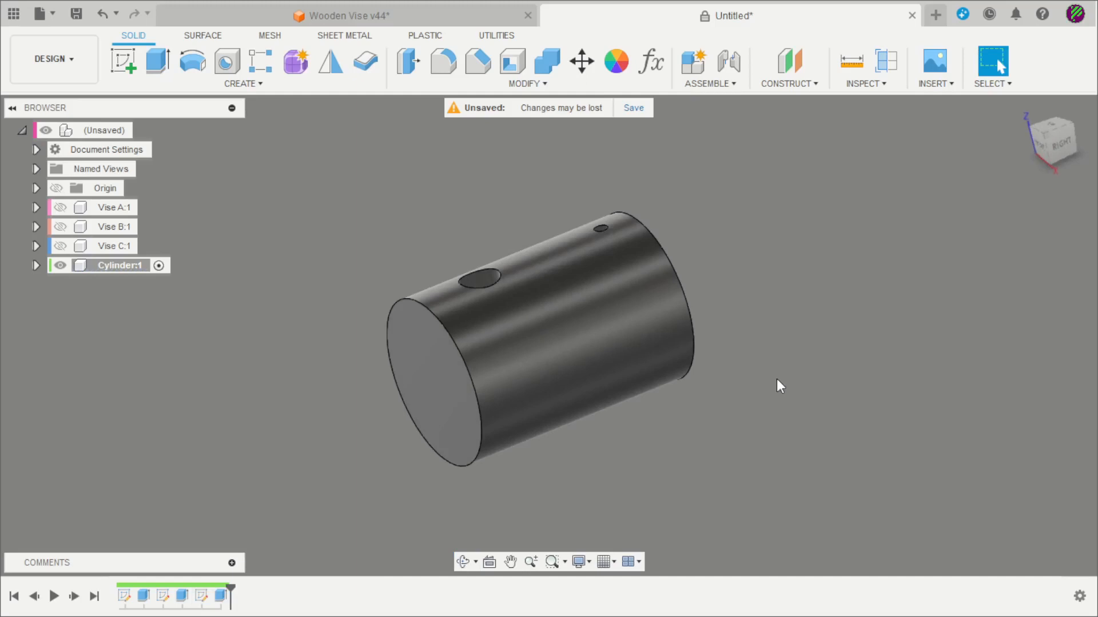
{"action": "key", "text": "f"}
{"action": "left_click", "coordinate": [479, 433]}
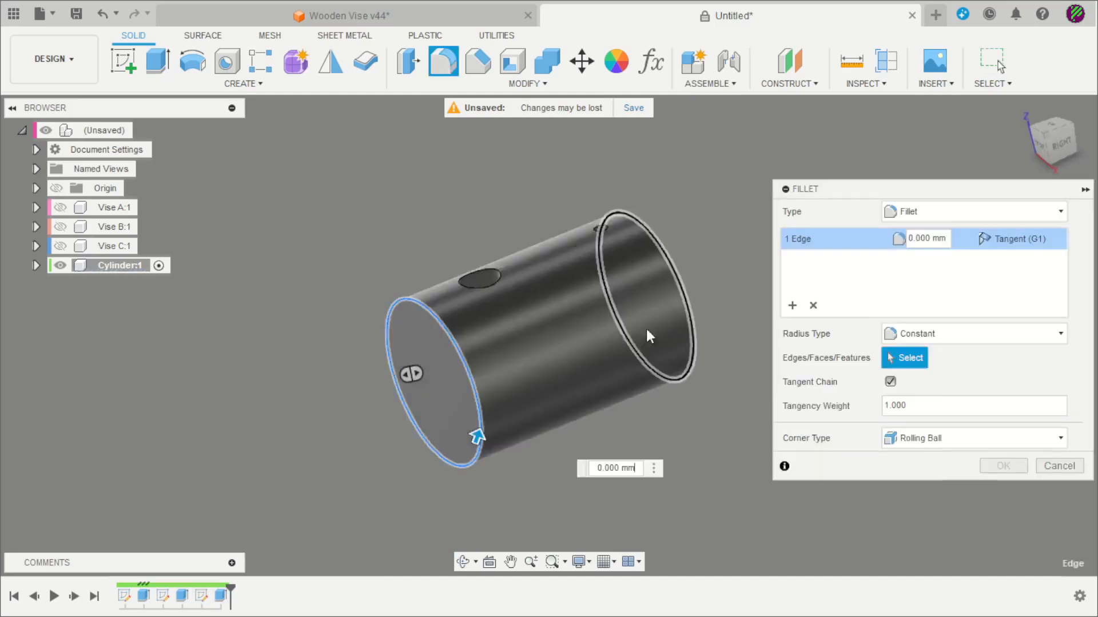
{"action": "left_click", "coordinate": [693, 318]}
{"action": "type", "text": "5"}
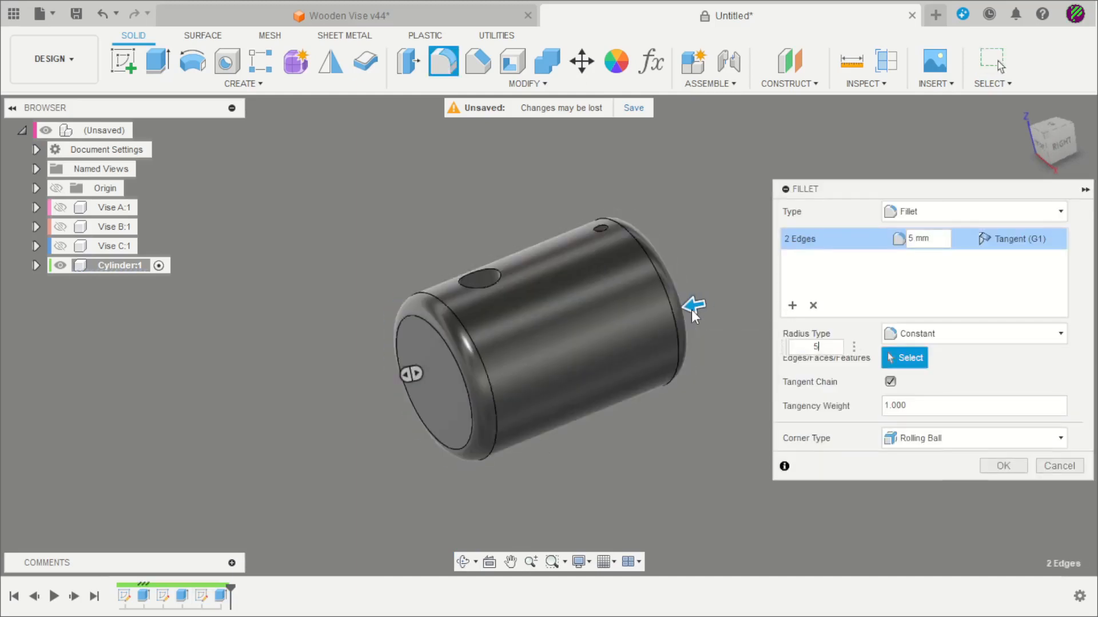
{"action": "key", "text": "Return"}
Apply the blue appearance already used in this design to the cylinder body.
{"action": "scroll", "coordinate": [715, 372], "scroll_direction": "down", "scroll_amount": 2}
{"action": "middle_click_drag", "start_coordinate": [729, 400], "coordinate": [640, 328], "text": "shift"}
{"action": "key", "text": "a"}
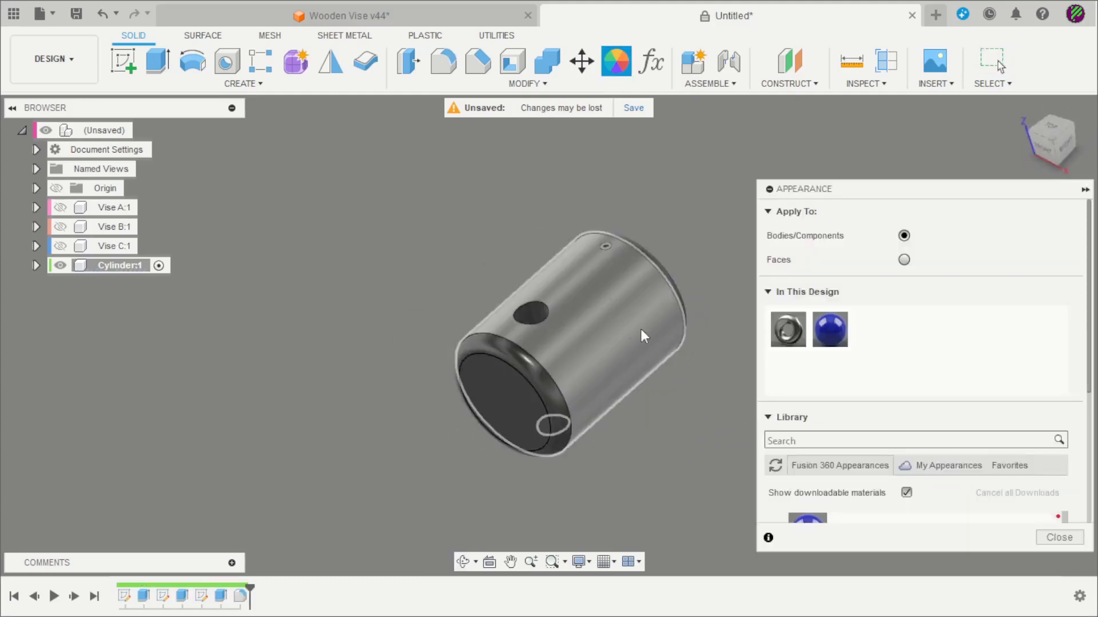
{"action": "left_click_drag", "start_coordinate": [819, 336], "coordinate": [621, 333]}
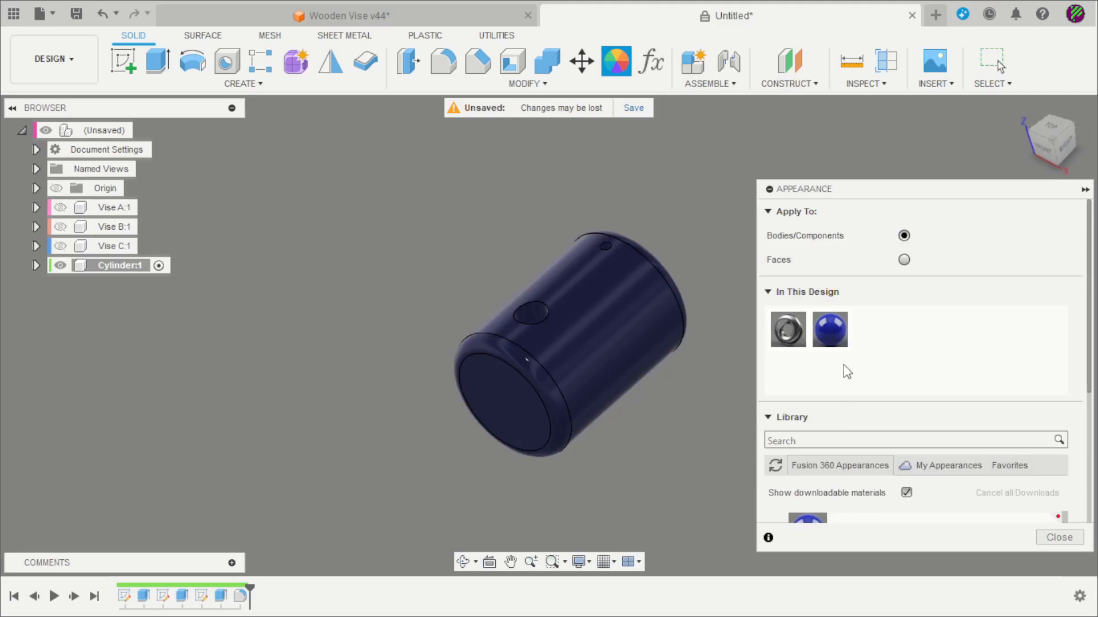
{"action": "left_click", "coordinate": [1045, 536]}
Activate the top-level component and hide the Cylinder component.
{"action": "scroll", "coordinate": [393, 352], "scroll_direction": "down", "scroll_amount": 3}
{"action": "scroll", "coordinate": [654, 329], "scroll_direction": "up", "scroll_amount": 3}
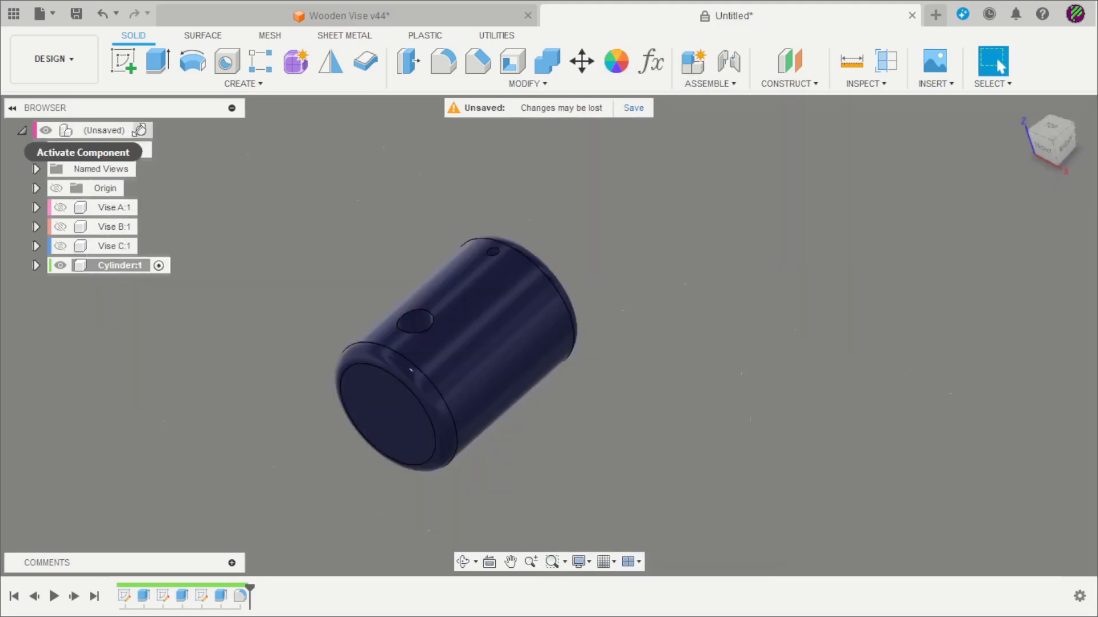
{"action": "left_click", "coordinate": [144, 130]}
{"action": "left_click", "coordinate": [61, 265]}
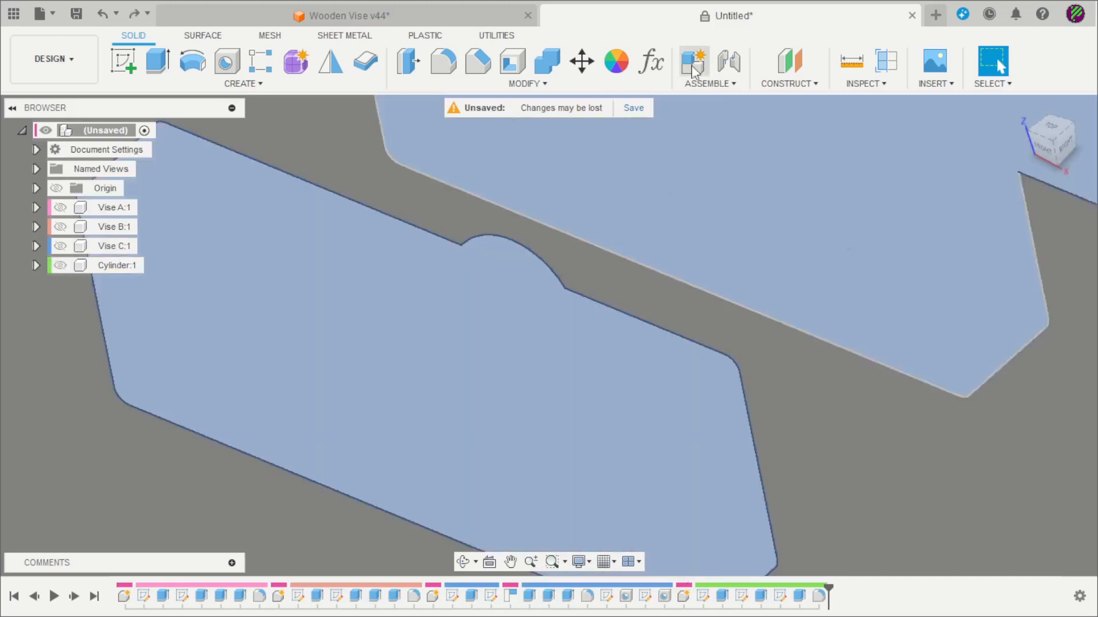
Create and activate a new internal standard component named "rod cap".
{"action": "left_click", "coordinate": [694, 64]}
{"action": "left_click_drag", "start_coordinate": [938, 284], "coordinate": [812, 282]}
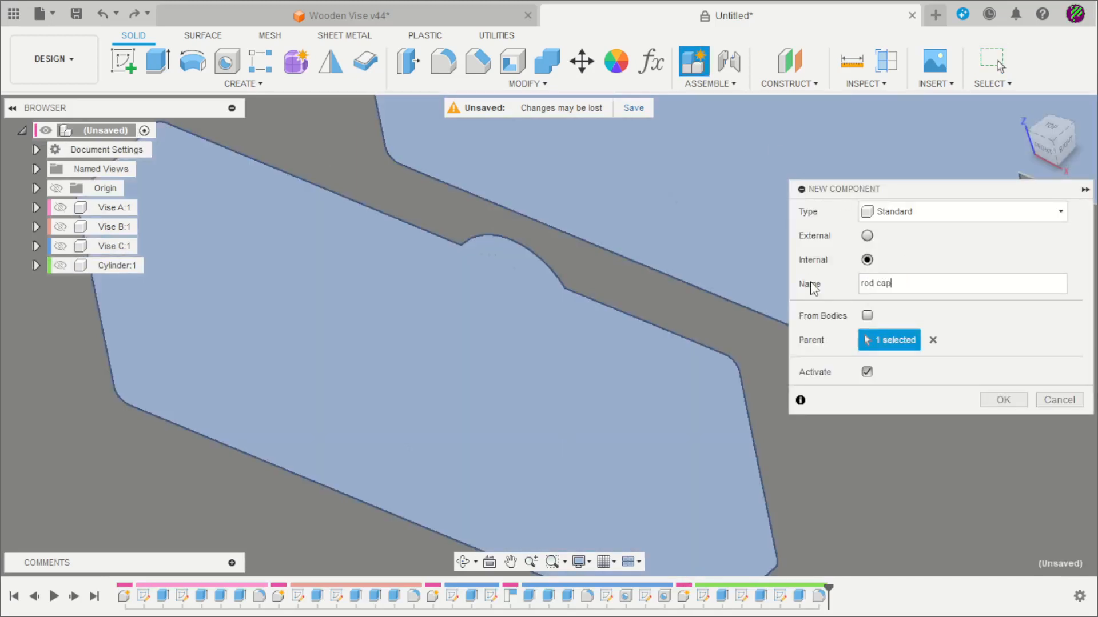
{"action": "key", "text": "Return"}
Start a sketch on the front origin plane for the rod cap and check its shape in the e-book drawing.
{"action": "left_click", "coordinate": [127, 64]}
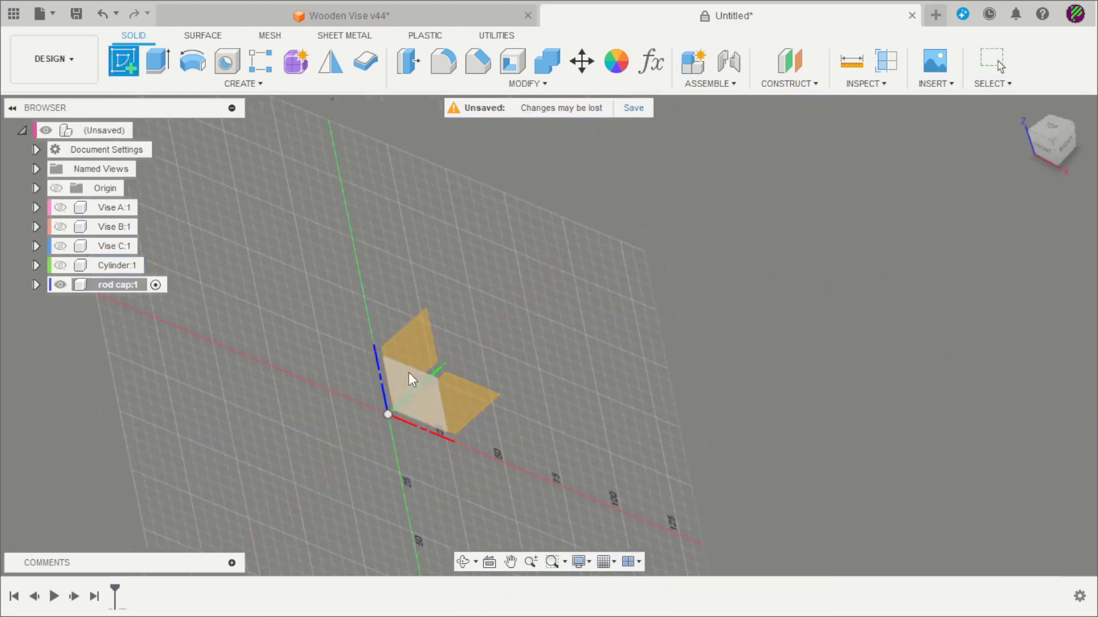
{"action": "left_click", "coordinate": [417, 386]}
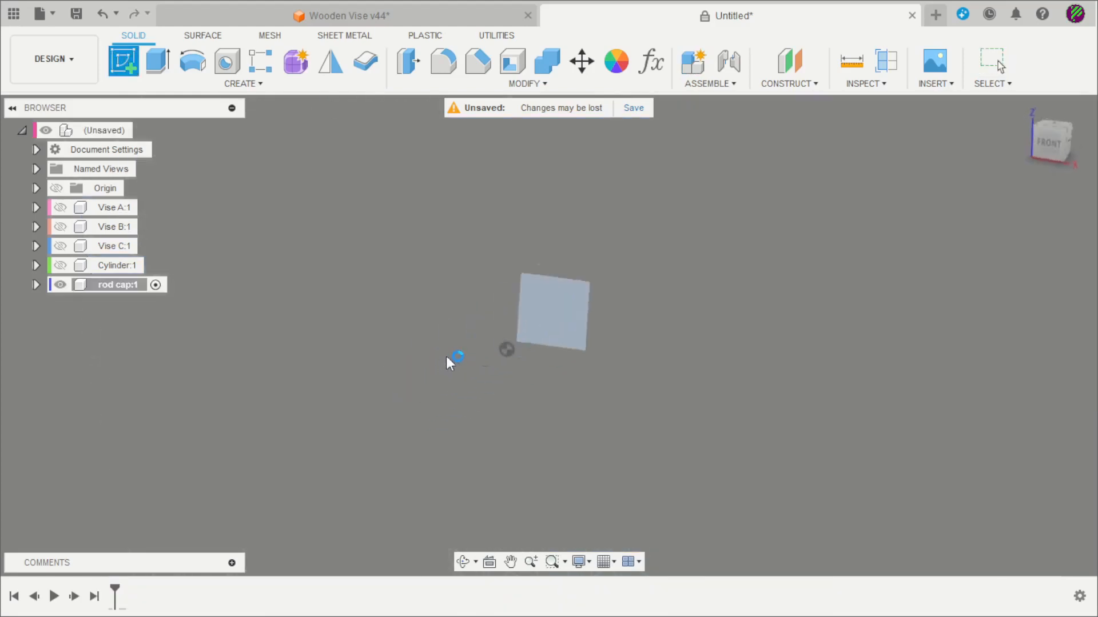
{"action": "key", "text": "c"}
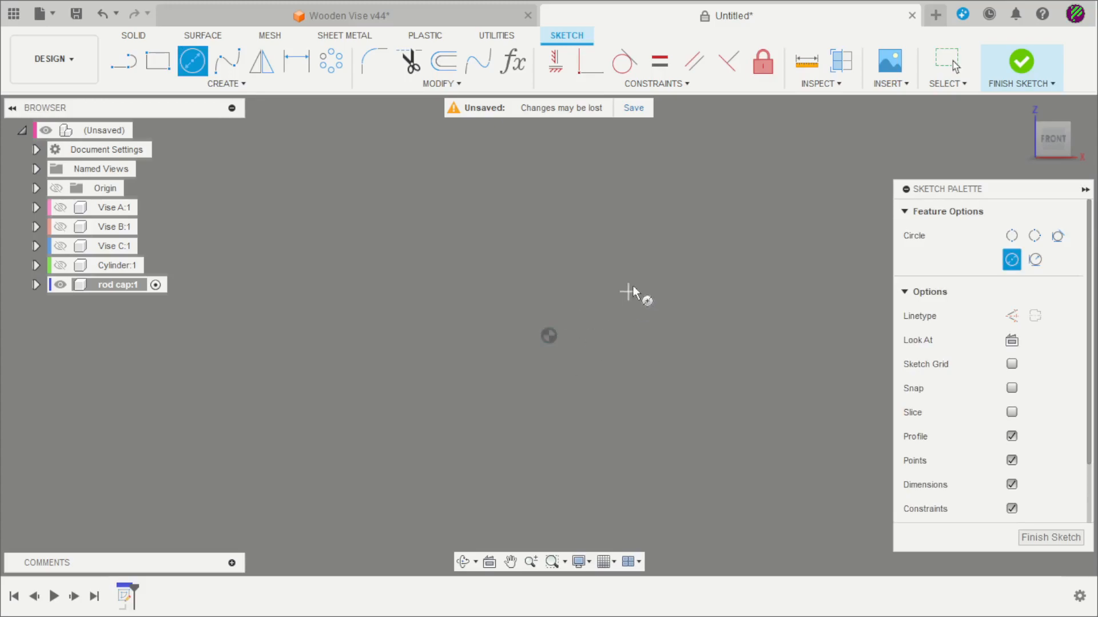
{"action": "key", "text": "Escape"}
{"action": "key", "text": "alt+Tab"}
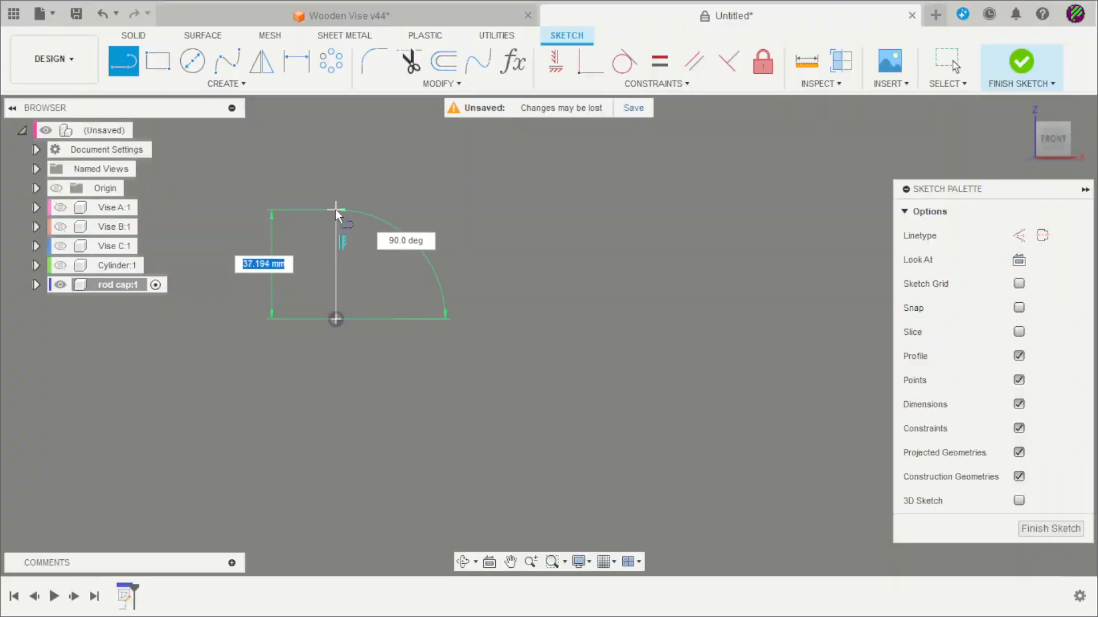
Draw a closed L-shaped line profile about 37 mm tall from the origin, with the wide flange along its upper side.
{"action": "left_click", "coordinate": [322, 208]}
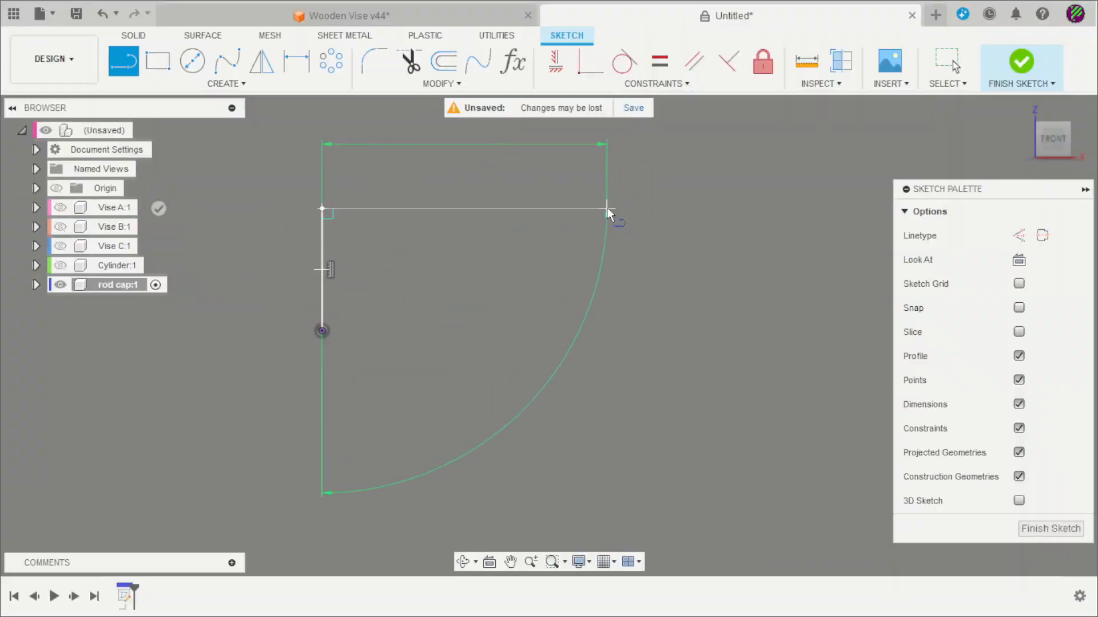
{"action": "left_click", "coordinate": [606, 208]}
{"action": "scroll", "coordinate": [523, 273], "scroll_direction": "up", "scroll_amount": 2}
{"action": "left_click", "coordinate": [639, 245]}
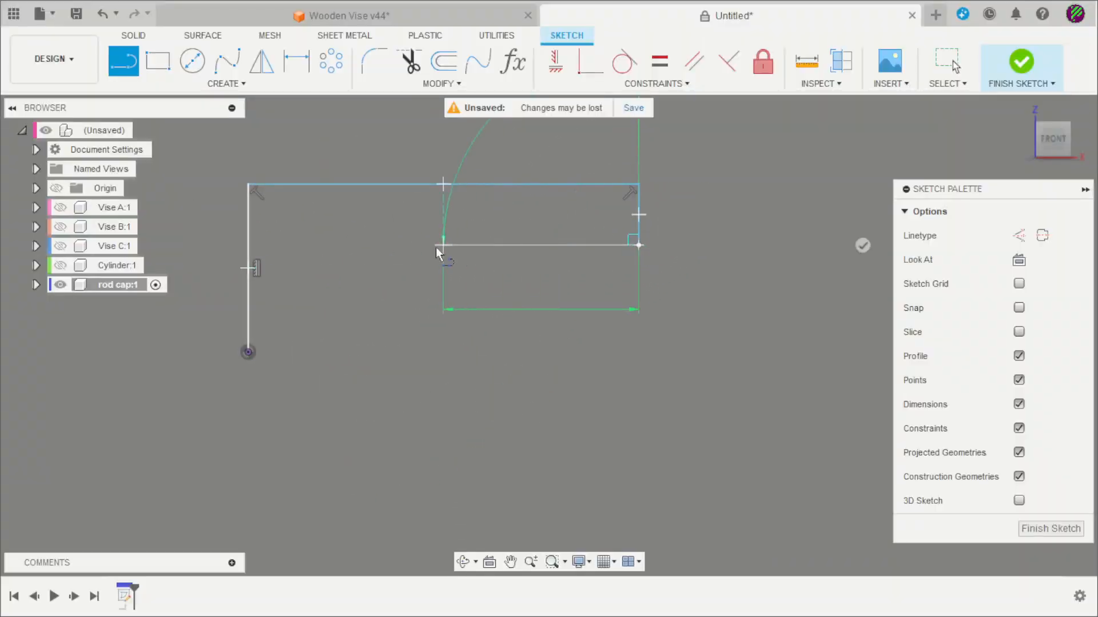
{"action": "left_click", "coordinate": [433, 245]}
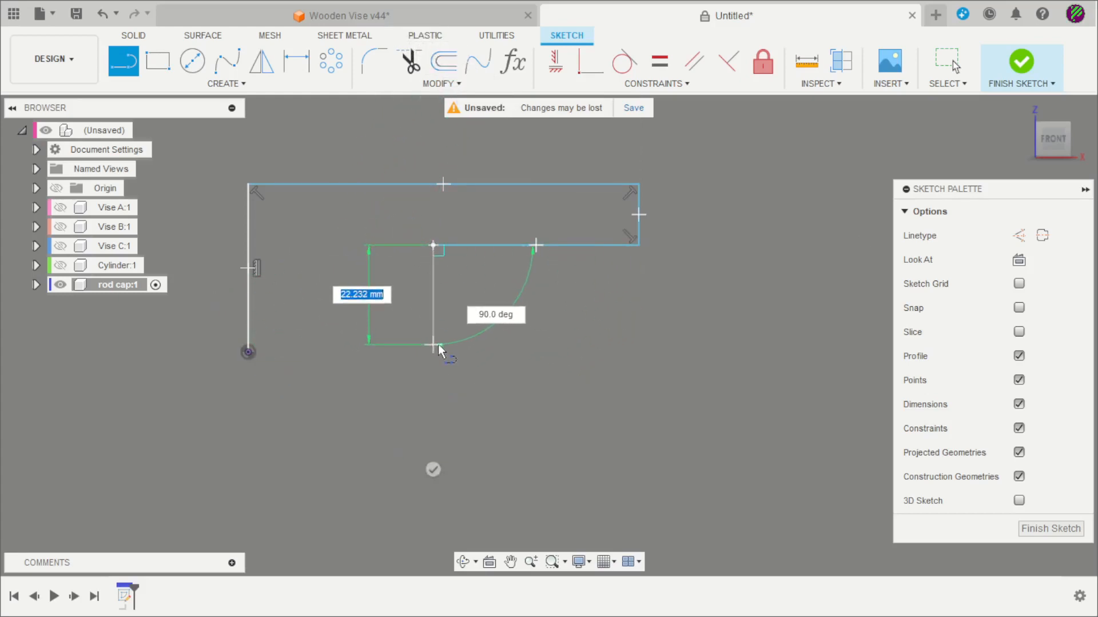
{"action": "left_click", "coordinate": [436, 351]}
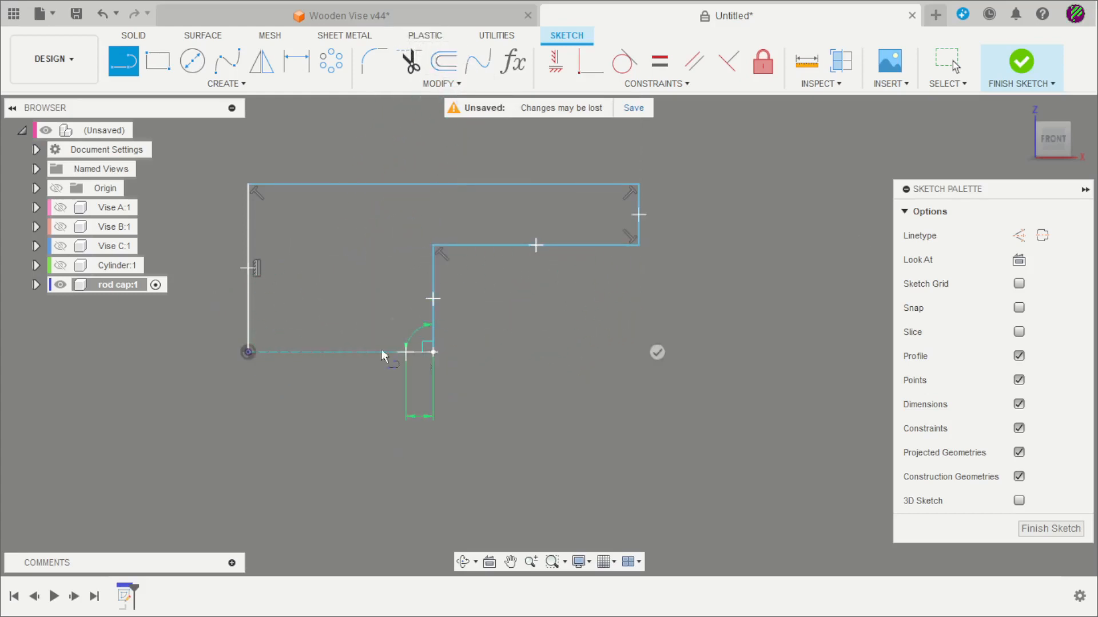
{"action": "left_click", "coordinate": [249, 352]}
{"action": "key", "text": "Escape"}
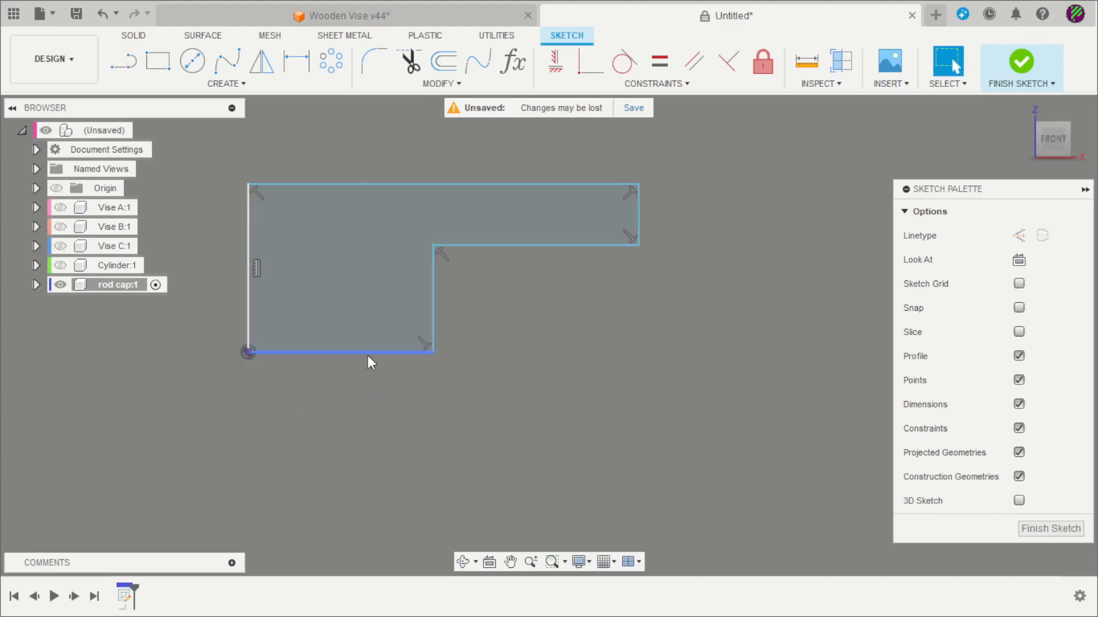
Convert the line running from the origin along the profile's lower side into a centerline.
{"action": "left_click", "coordinate": [368, 353]}
{"action": "left_click", "coordinate": [1041, 236]}
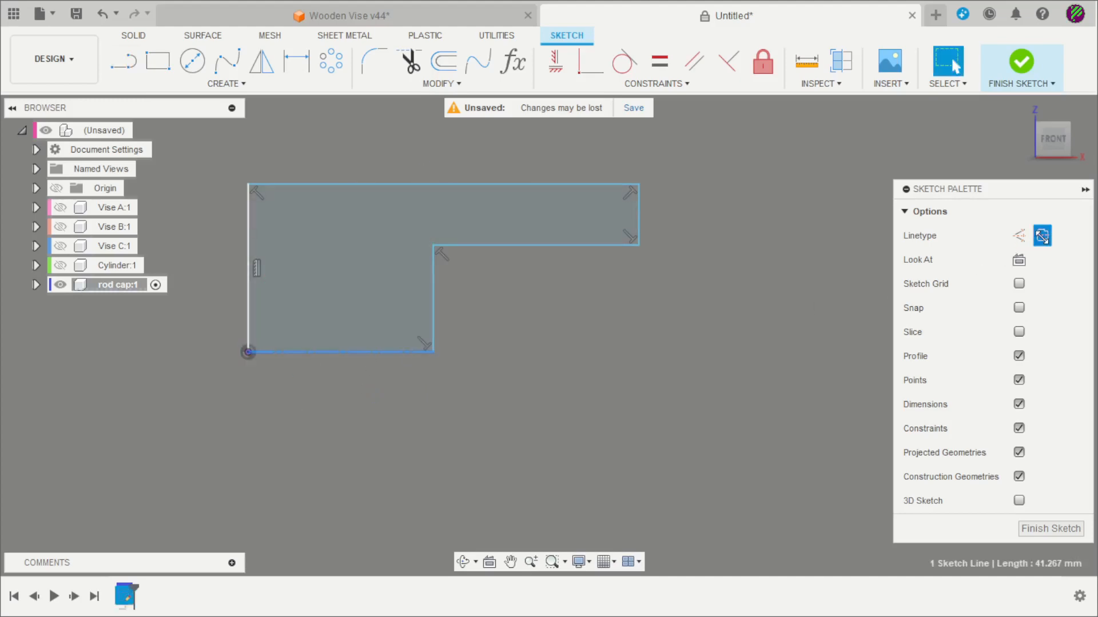
{"action": "left_click", "coordinate": [714, 357]}
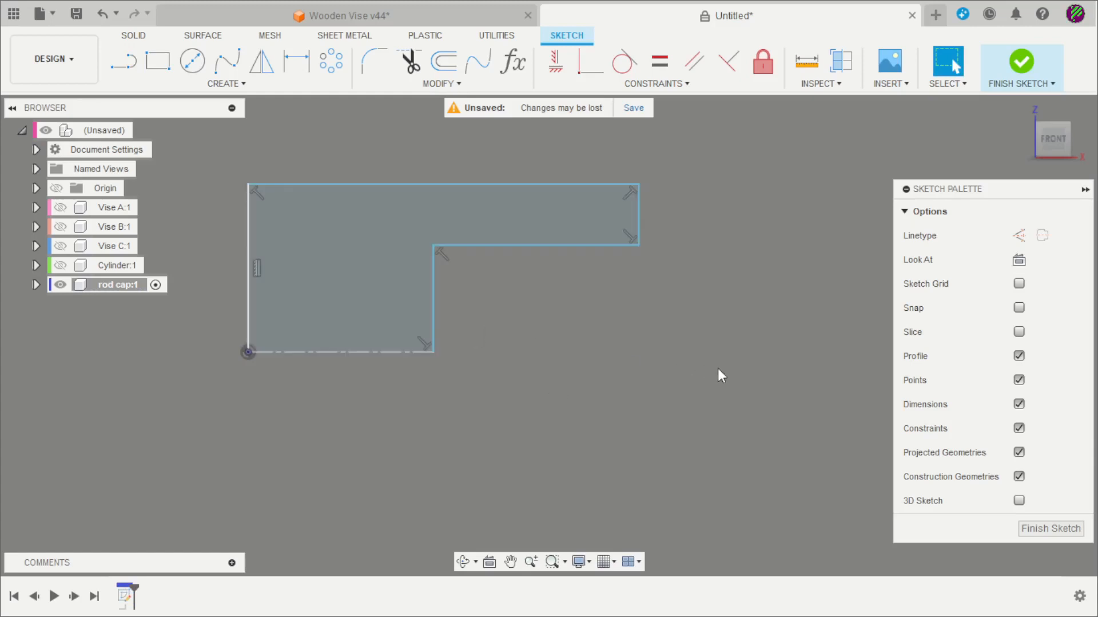
Dimension the upper horizontal line of the rod cap profile to 25 mm.
{"action": "scroll", "coordinate": [718, 368], "scroll_direction": "down", "scroll_amount": 1}
{"action": "scroll", "coordinate": [594, 377], "scroll_direction": "up", "scroll_amount": 1}
{"action": "key", "text": "d"}
{"action": "left_click", "coordinate": [525, 181]}
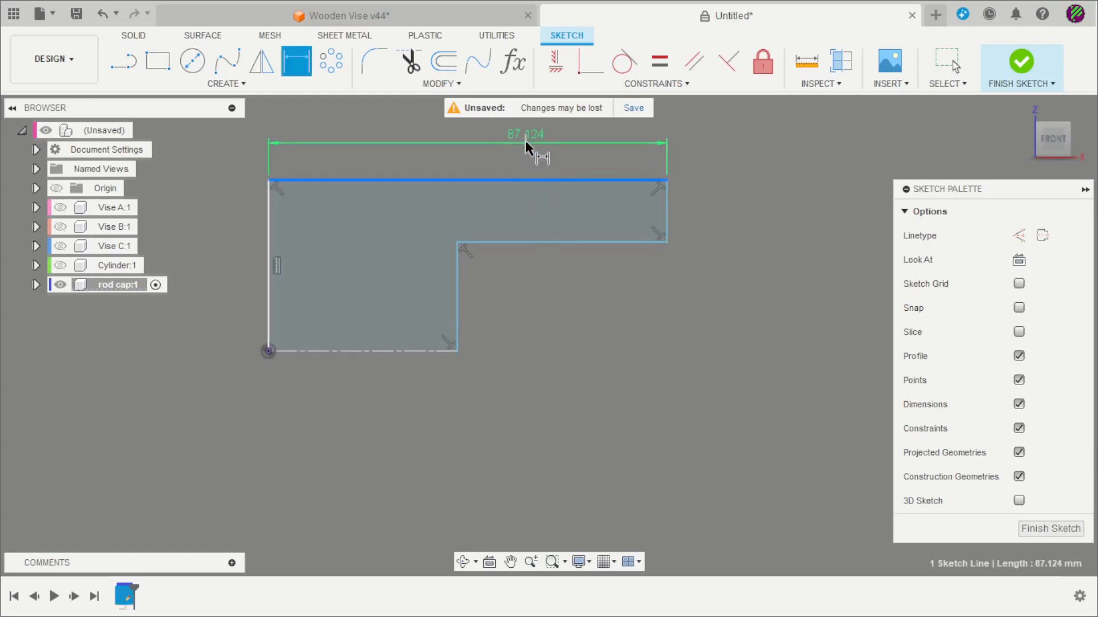
{"action": "left_click", "coordinate": [525, 143]}
{"action": "type", "text": "25"}
{"action": "key", "text": "Return"}
{"action": "scroll", "coordinate": [500, 183], "scroll_direction": "down", "scroll_amount": 1}
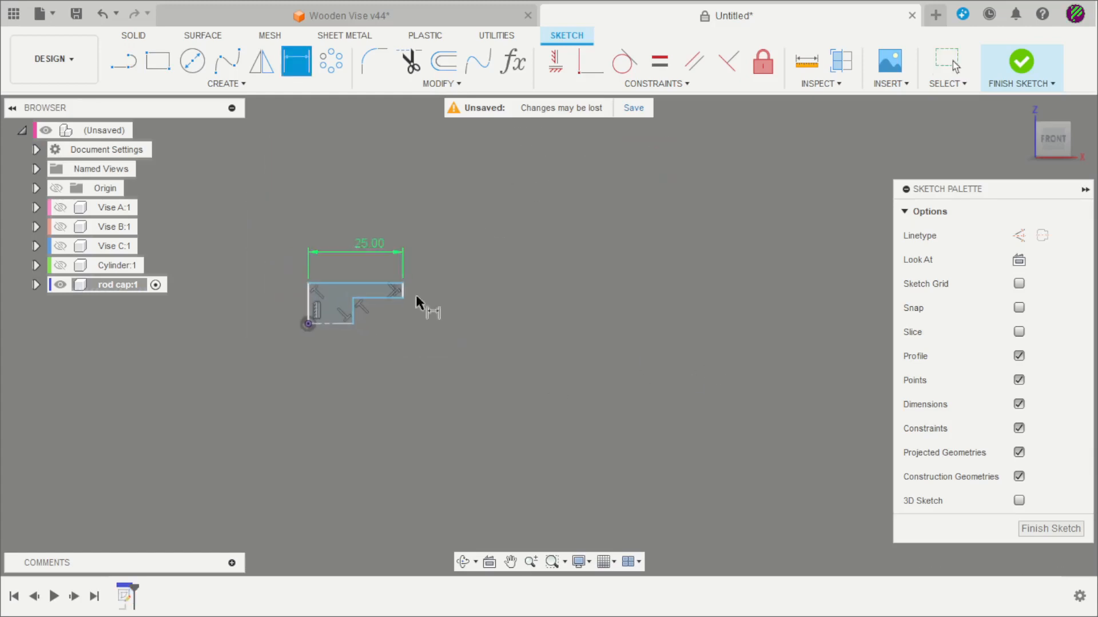
Dimension the profile's outer diameter about the centerline as 22 mm and the bore diameter as 15 mm.
{"action": "scroll", "coordinate": [282, 301], "scroll_direction": "up", "scroll_amount": 4}
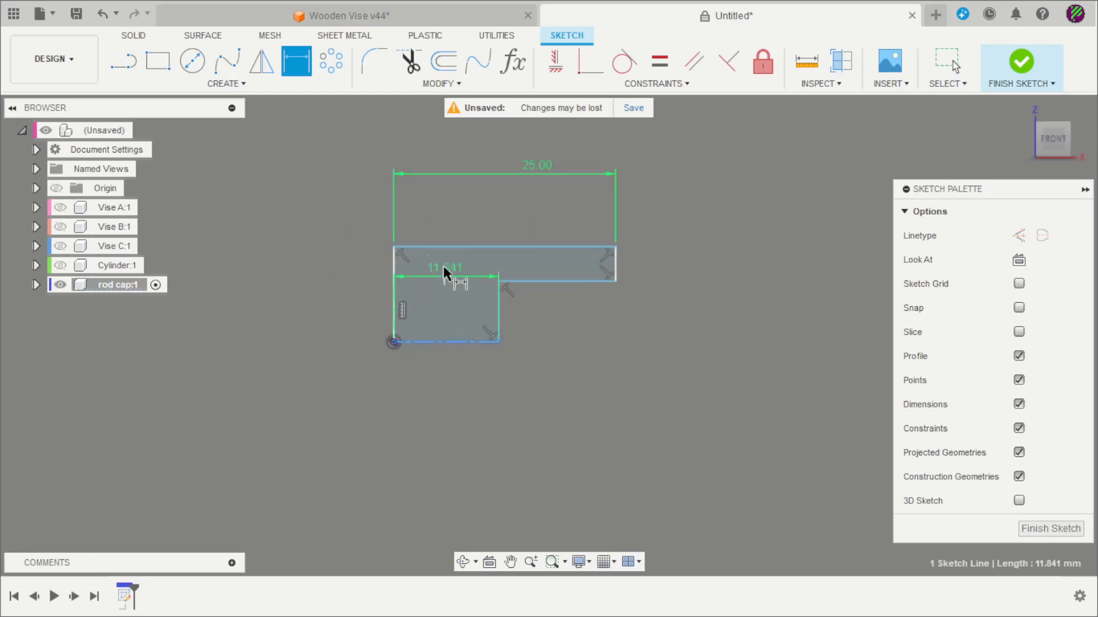
{"action": "left_click", "coordinate": [447, 246]}
{"action": "left_click", "coordinate": [289, 300]}
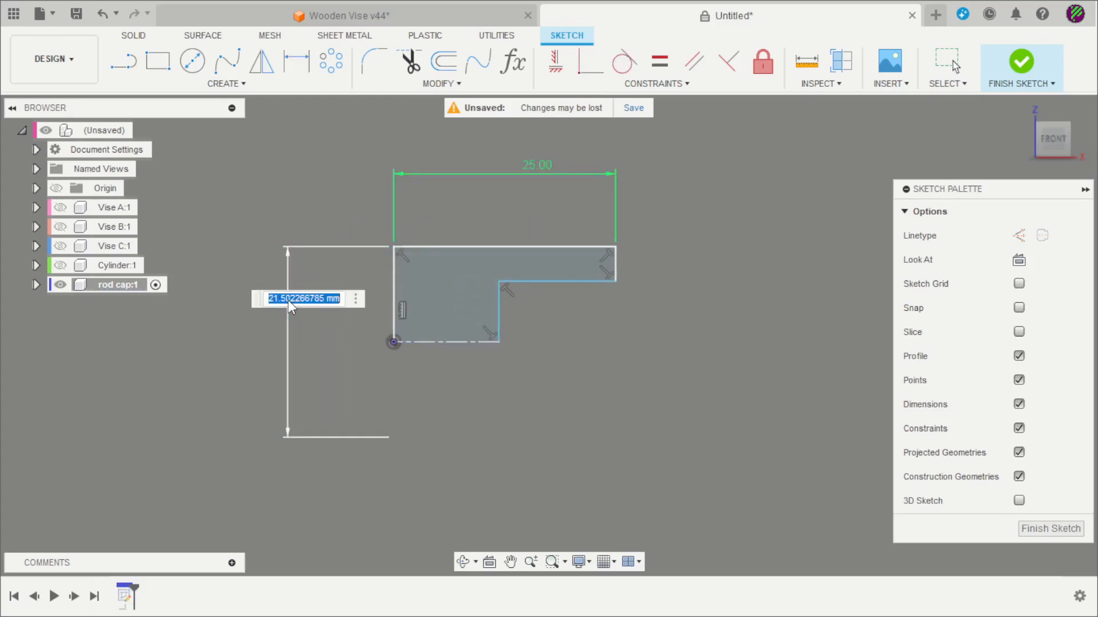
{"action": "key", "text": "Return"}
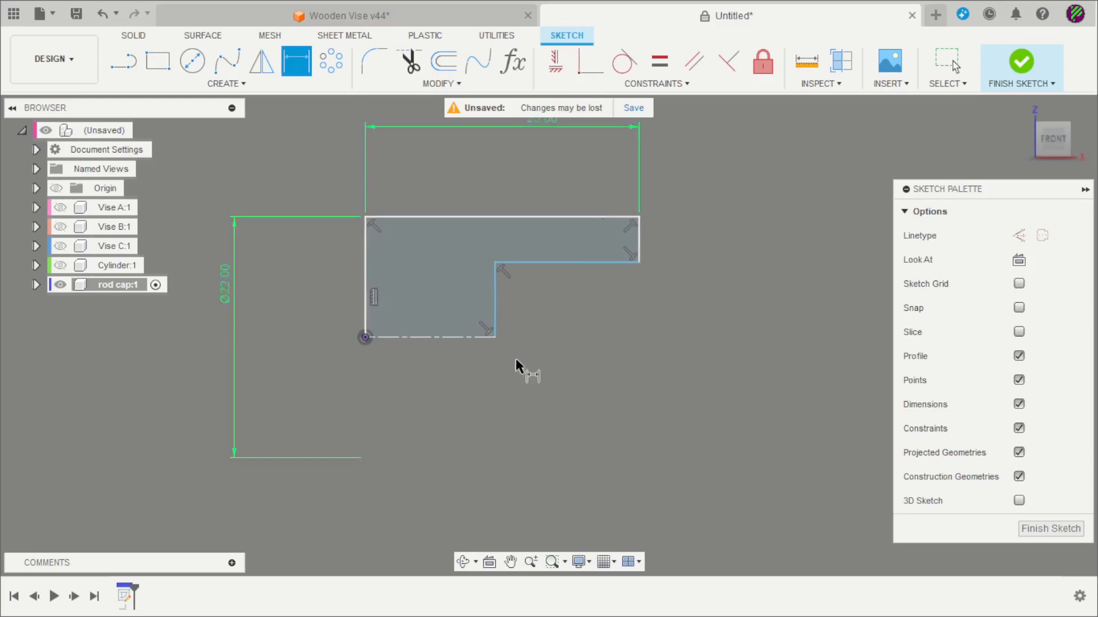
{"action": "key", "text": "Escape"}
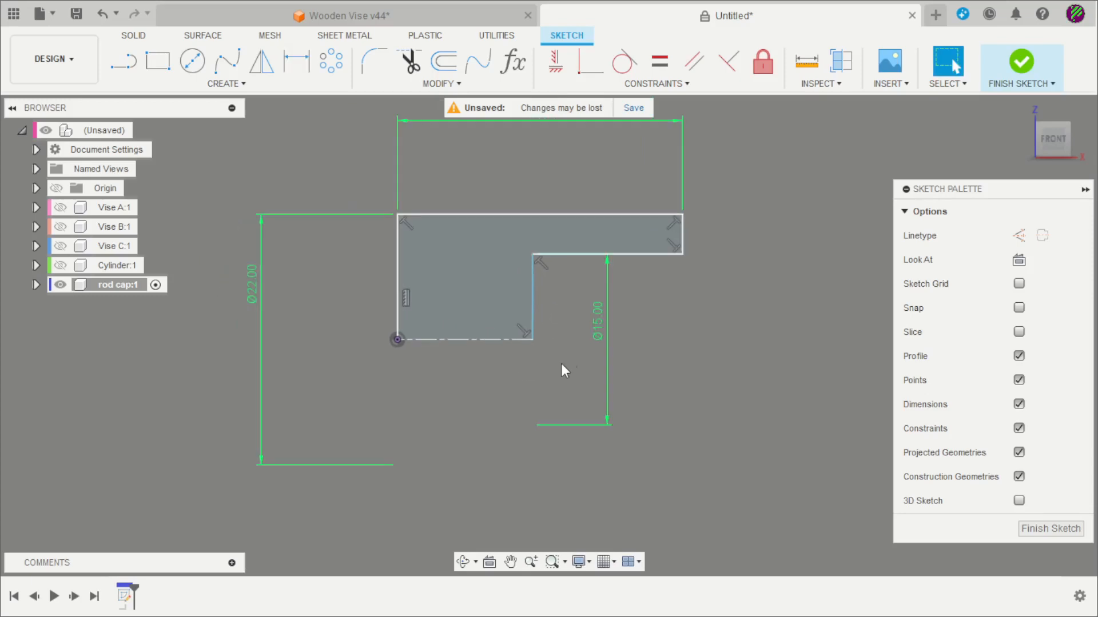
Set the profile's bore diameter dimension to 10 mm.
{"action": "double_click", "coordinate": [596, 335]}
{"action": "type", "text": "10"}
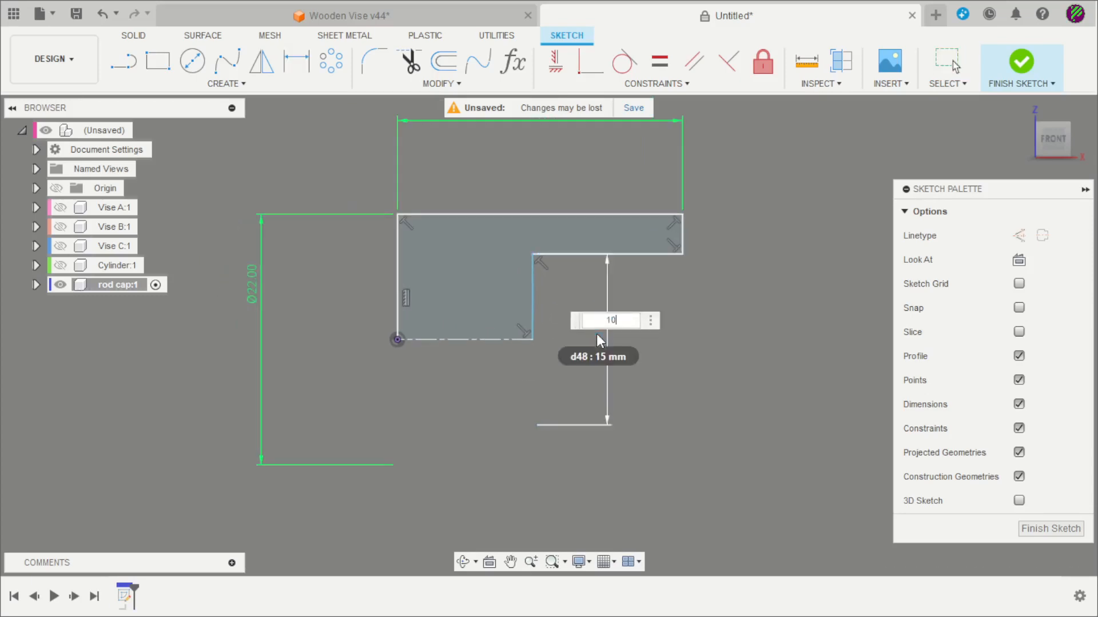
{"action": "key", "text": "Return"}
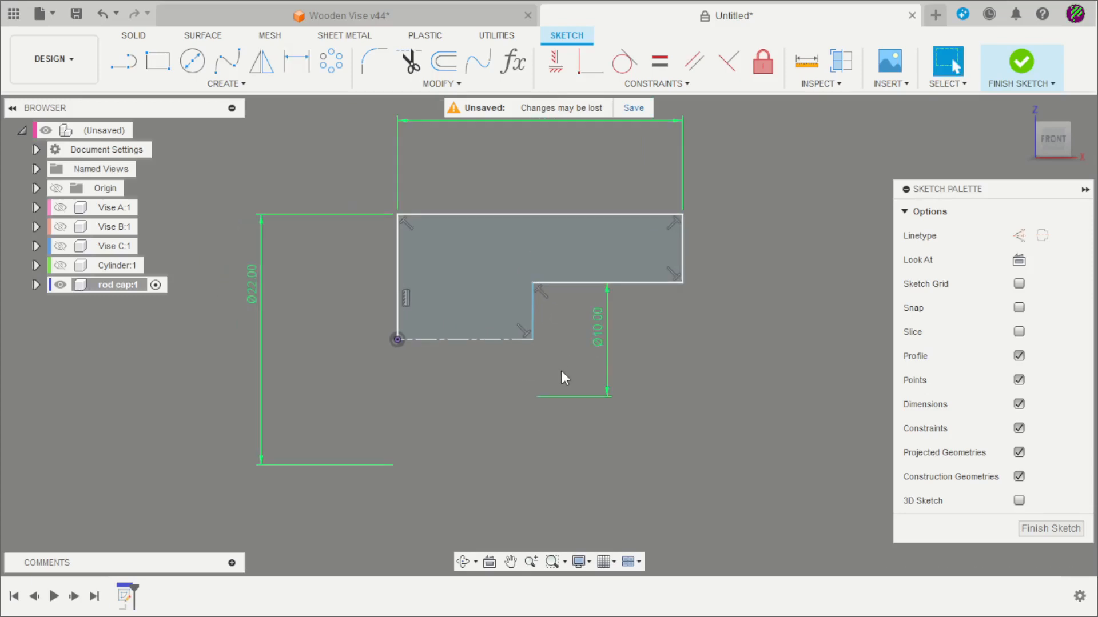
Dimension the horizontal line along the flange's underside to 15 mm for the bore depth.
{"action": "key", "text": "d"}
{"action": "left_click", "coordinate": [632, 282]}
{"action": "left_click", "coordinate": [628, 242]}
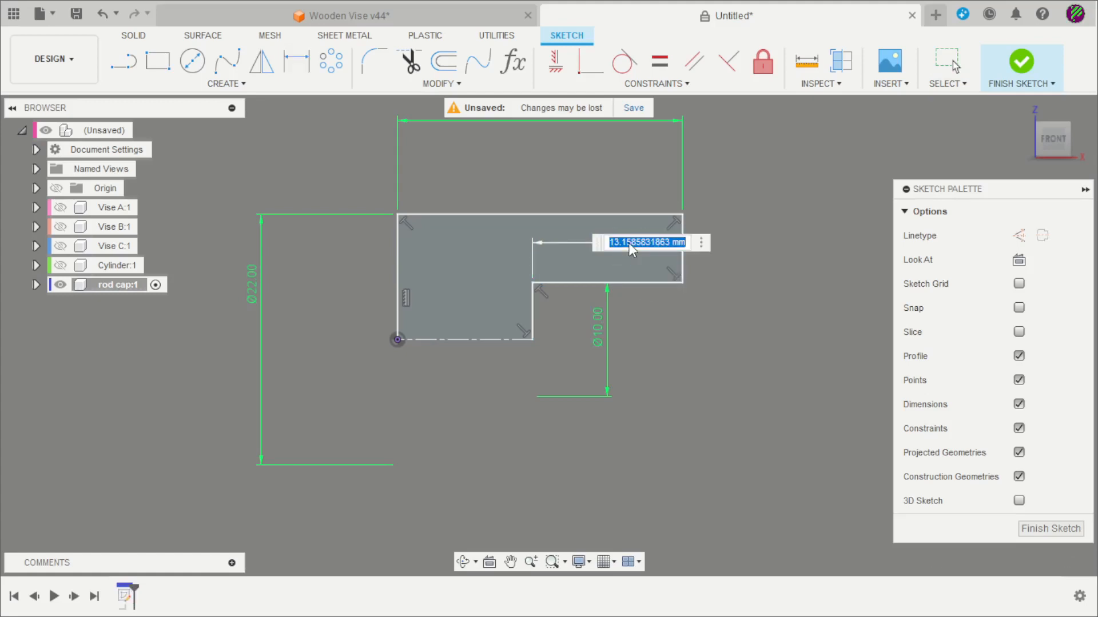
{"action": "type", "text": "15"}
{"action": "key", "text": "Return"}
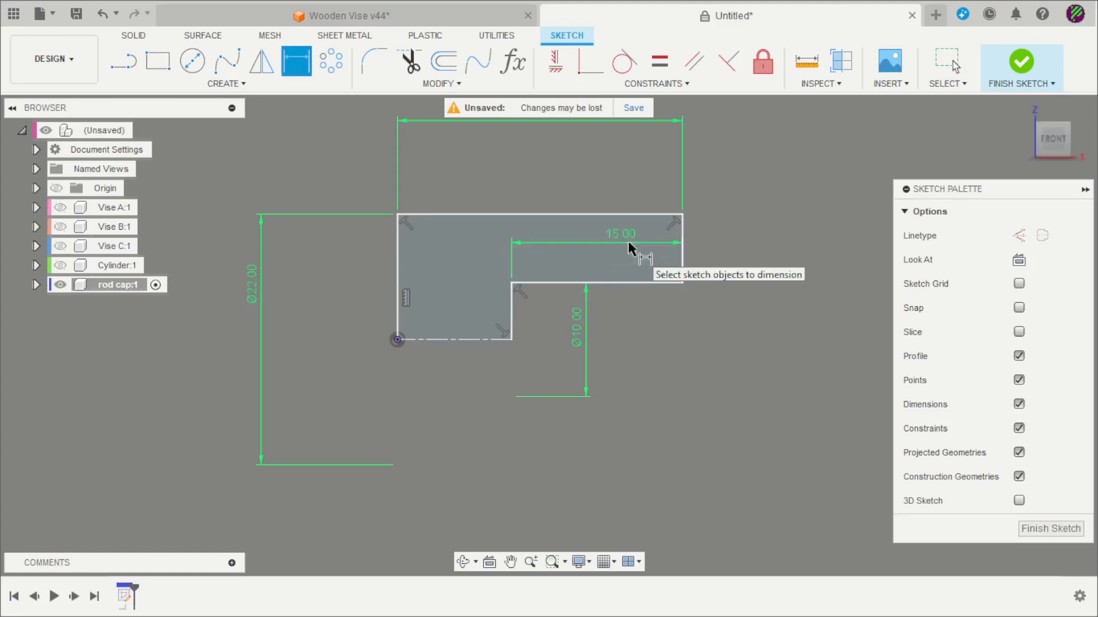
Finish the sketch and revolve the profile 360 degrees about its centerline as a new body.
{"action": "left_click", "coordinate": [1022, 61]}
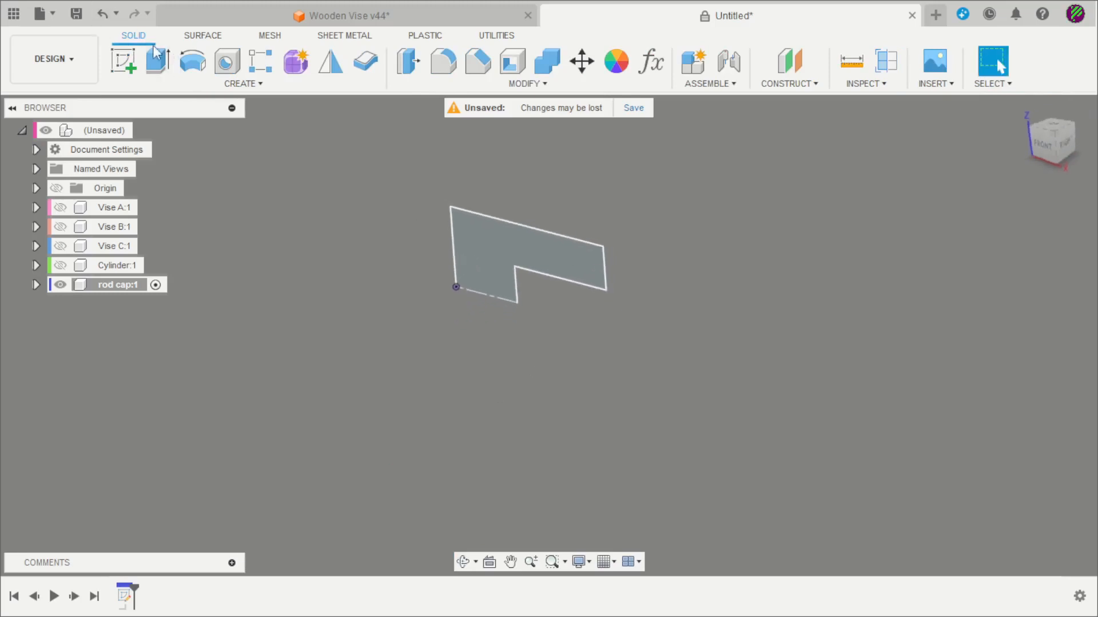
{"action": "left_click", "coordinate": [192, 61]}
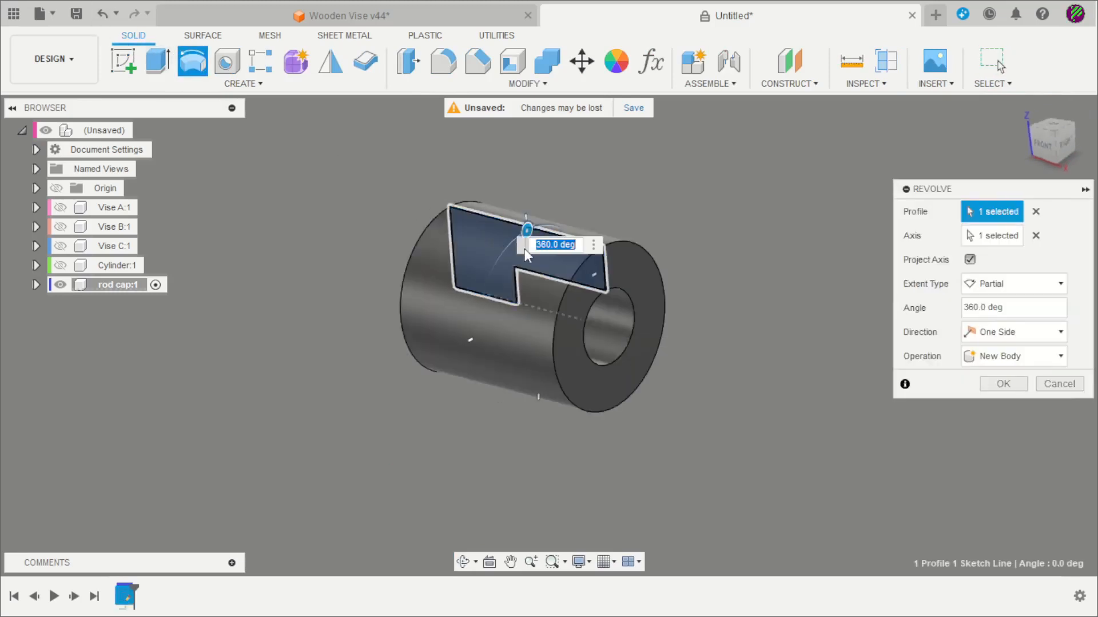
{"action": "left_click", "coordinate": [1013, 386]}
{"action": "left_click_drag", "start_coordinate": [939, 399], "coordinate": [918, 445]}
{"action": "key", "text": "Escape"}
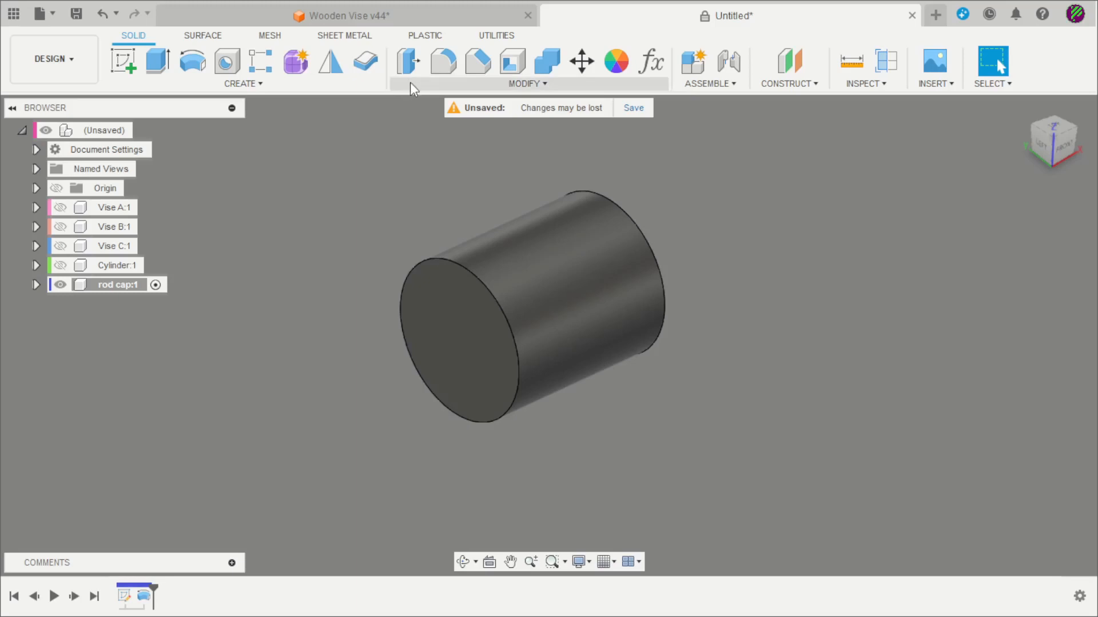
Fillet the rod cap's outer edges with a 5 mm radius at the closed end and 2 mm at the open end.
{"action": "left_click", "coordinate": [443, 61]}
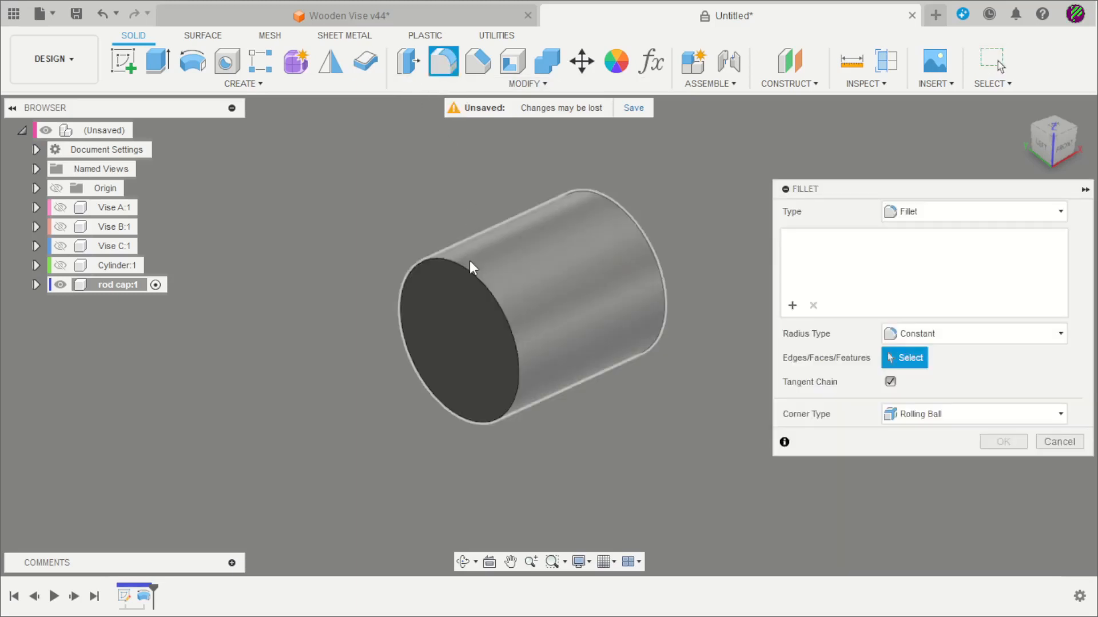
{"action": "left_click", "coordinate": [470, 270]}
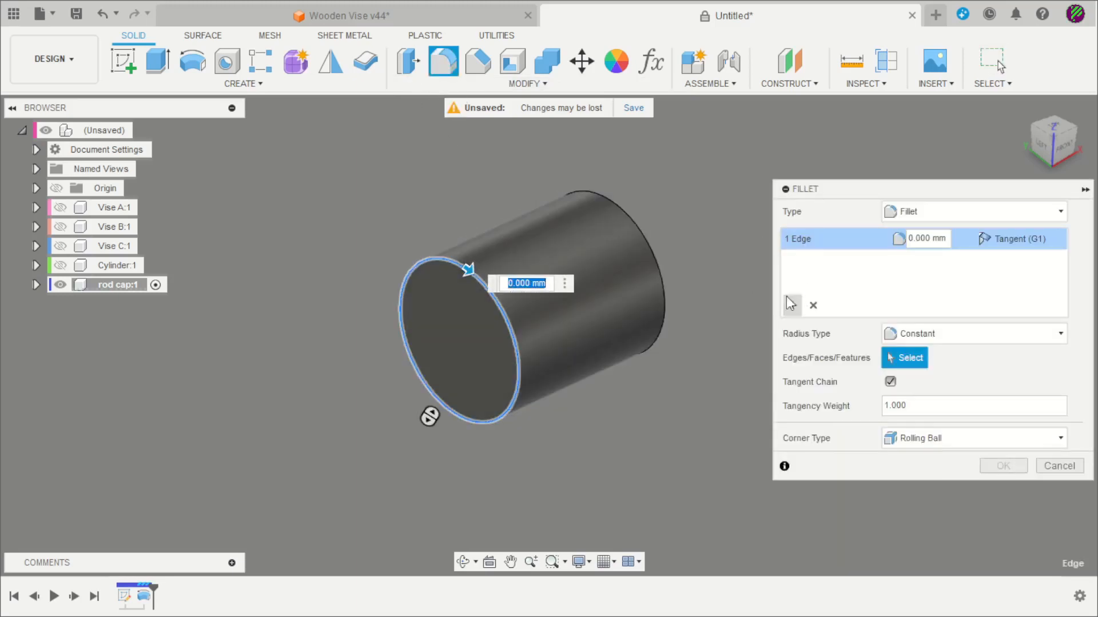
{"action": "type", "text": "5"}
{"action": "key", "text": "Return"}
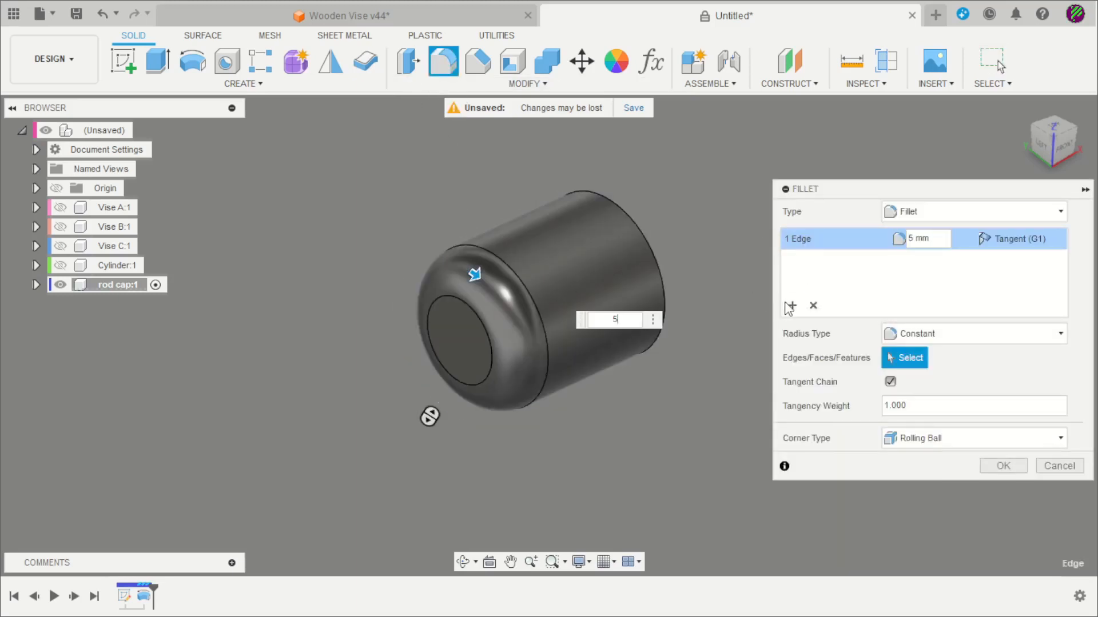
{"action": "left_click", "coordinate": [659, 274]}
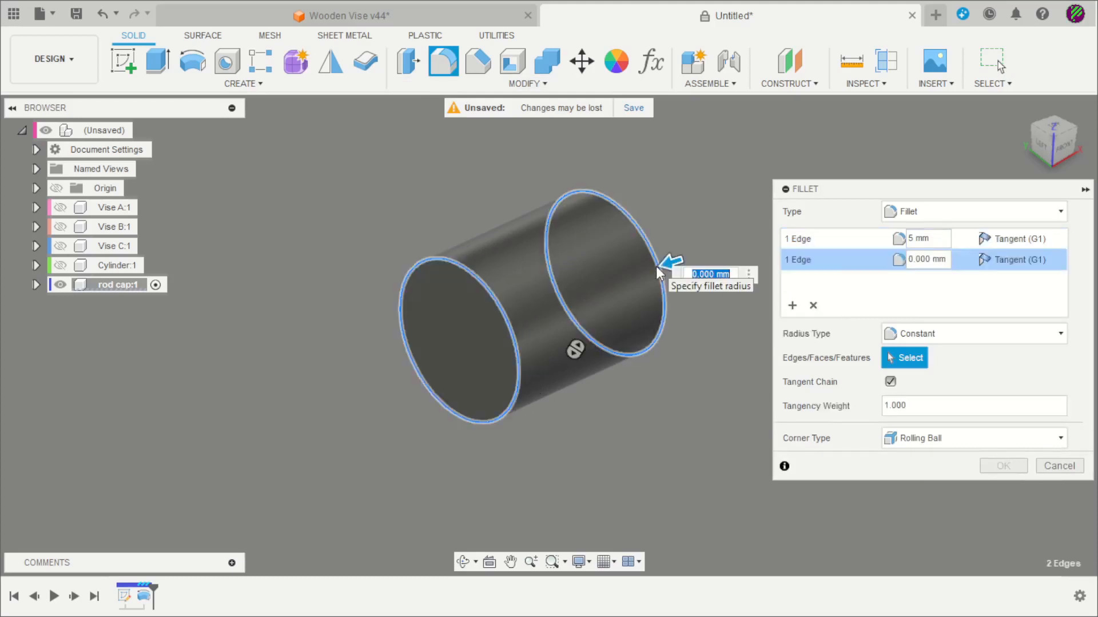
{"action": "type", "text": "2"}
{"action": "key", "text": "Return"}
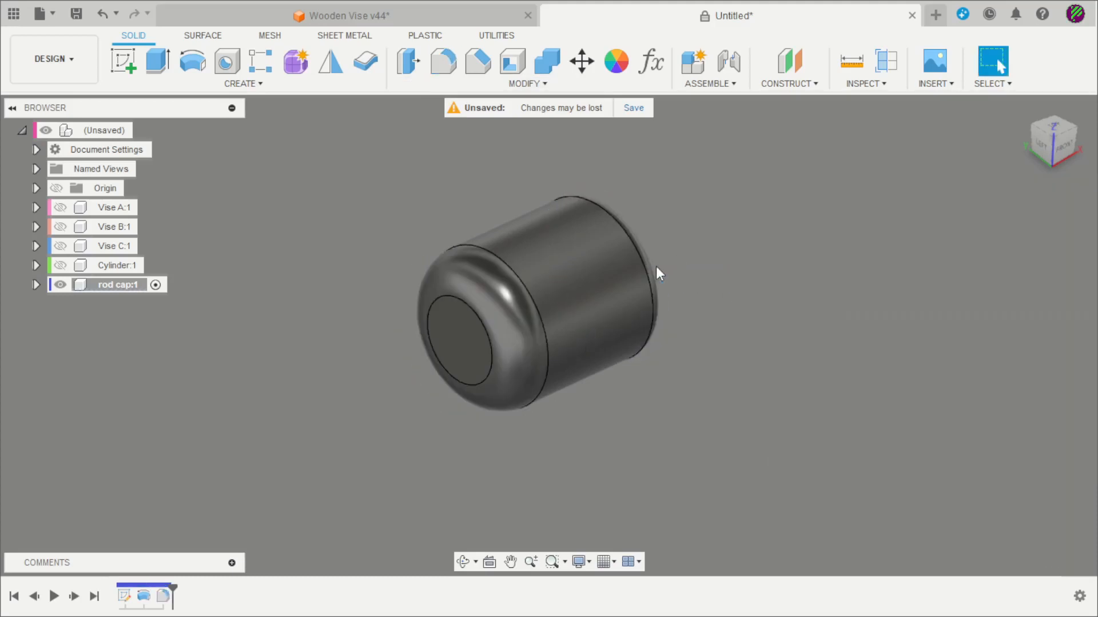
Activate the top-level component and show all components.
{"action": "middle_click_drag", "start_coordinate": [701, 397], "coordinate": [434, 418], "text": "shift"}
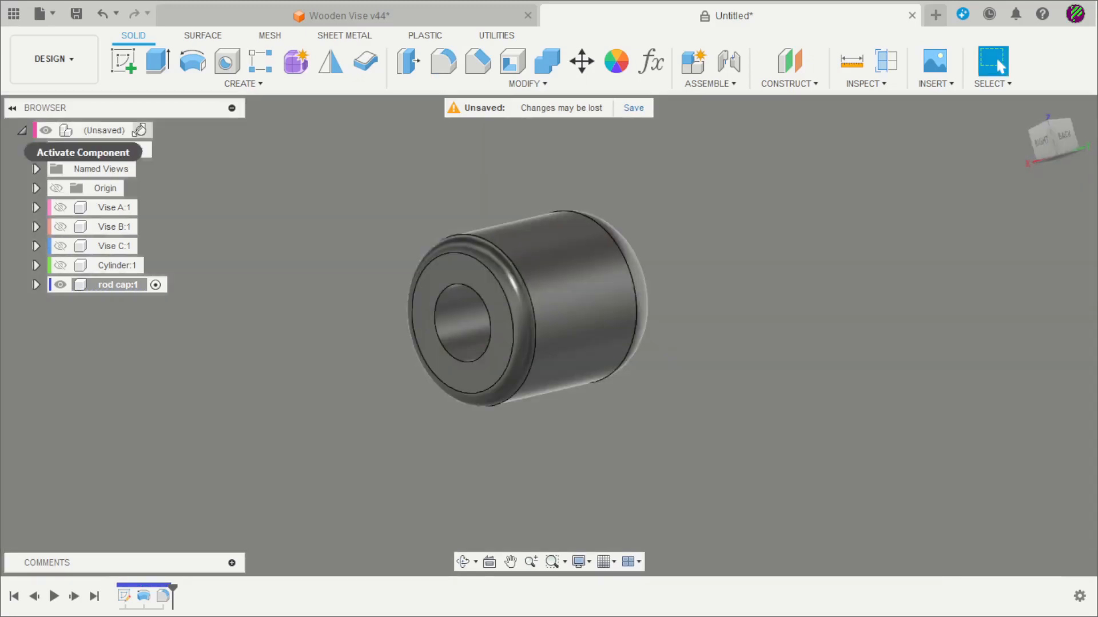
{"action": "left_click", "coordinate": [145, 130]}
{"action": "right_click", "coordinate": [120, 130]}
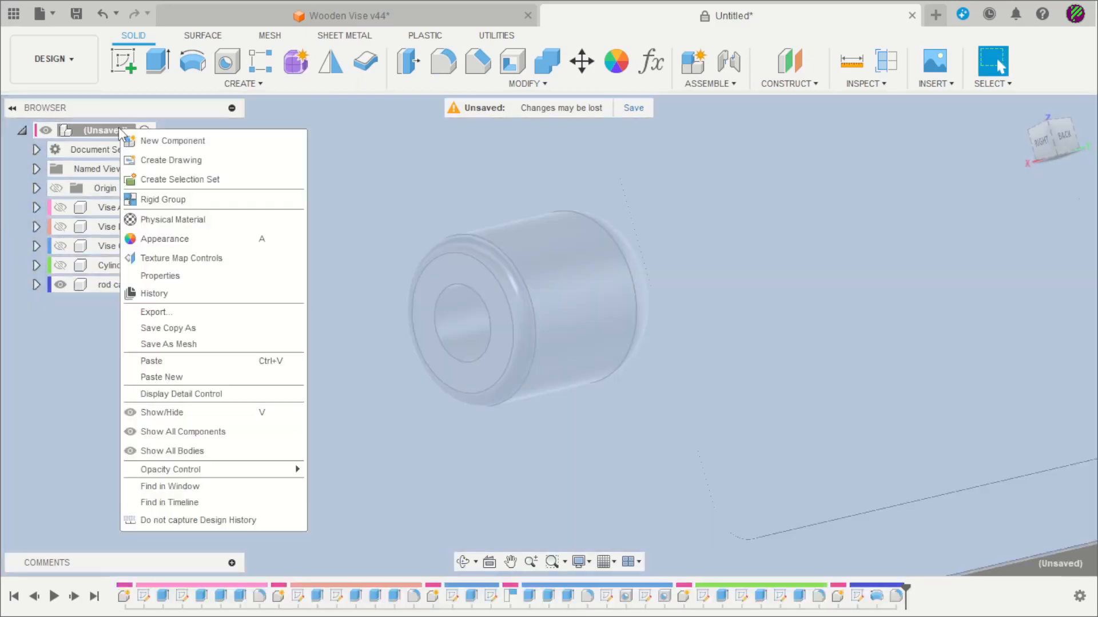
{"action": "left_click", "coordinate": [173, 430]}
Apply the dark blue appearance of the other vise parts to the rod cap.
{"action": "scroll", "coordinate": [413, 374], "scroll_direction": "down", "scroll_amount": 5}
{"action": "middle_click_drag", "start_coordinate": [416, 368], "coordinate": [629, 486], "text": "shift"}
{"action": "left_click", "coordinate": [619, 64]}
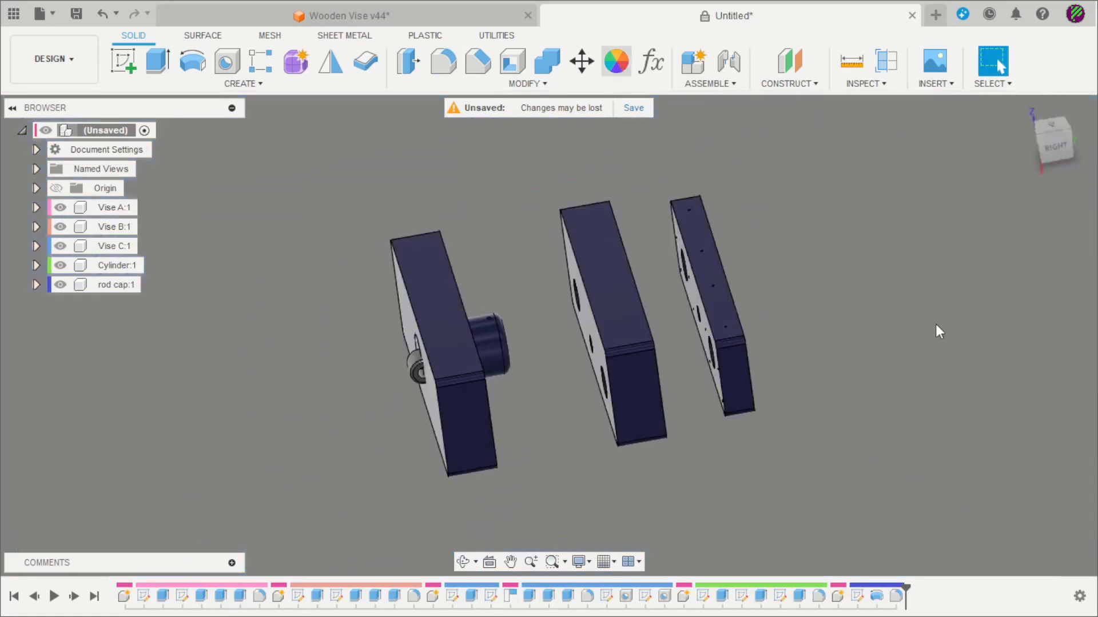
{"action": "left_click_drag", "start_coordinate": [830, 329], "coordinate": [516, 414]}
{"action": "left_click", "coordinate": [1059, 537]}
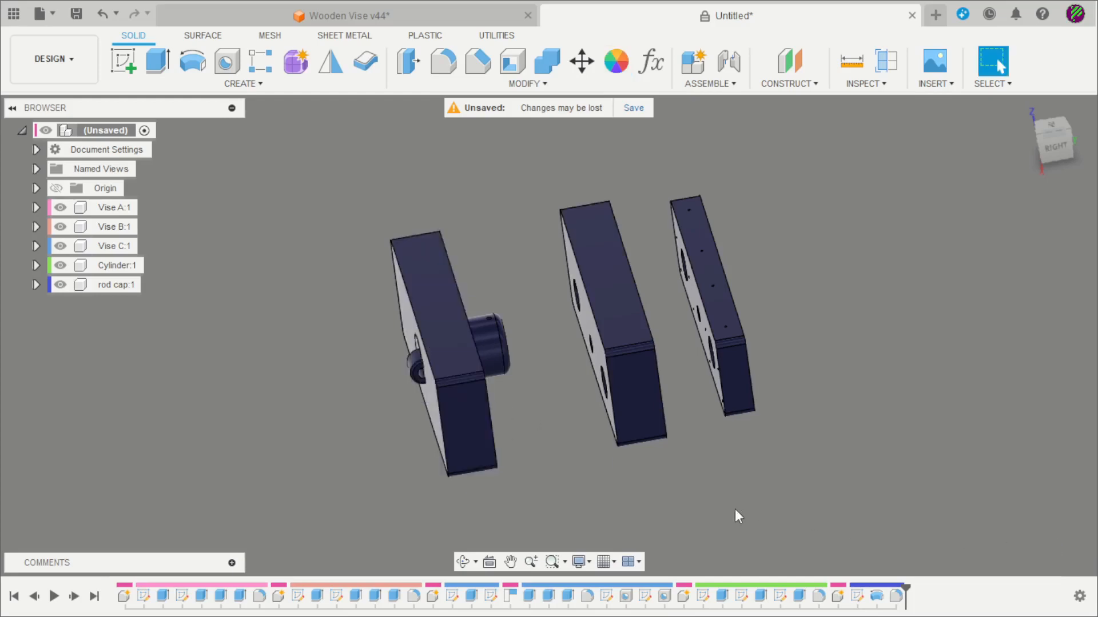
Review the modelled parts, and examine the assembled vise in the Wooden Vise v44 document.
{"action": "middle_click_drag", "start_coordinate": [735, 511], "coordinate": [761, 517], "text": "shift"}
{"action": "scroll", "coordinate": [664, 451], "scroll_direction": "up", "scroll_amount": 2}
{"action": "scroll", "coordinate": [753, 475], "scroll_direction": "down", "scroll_amount": 2}
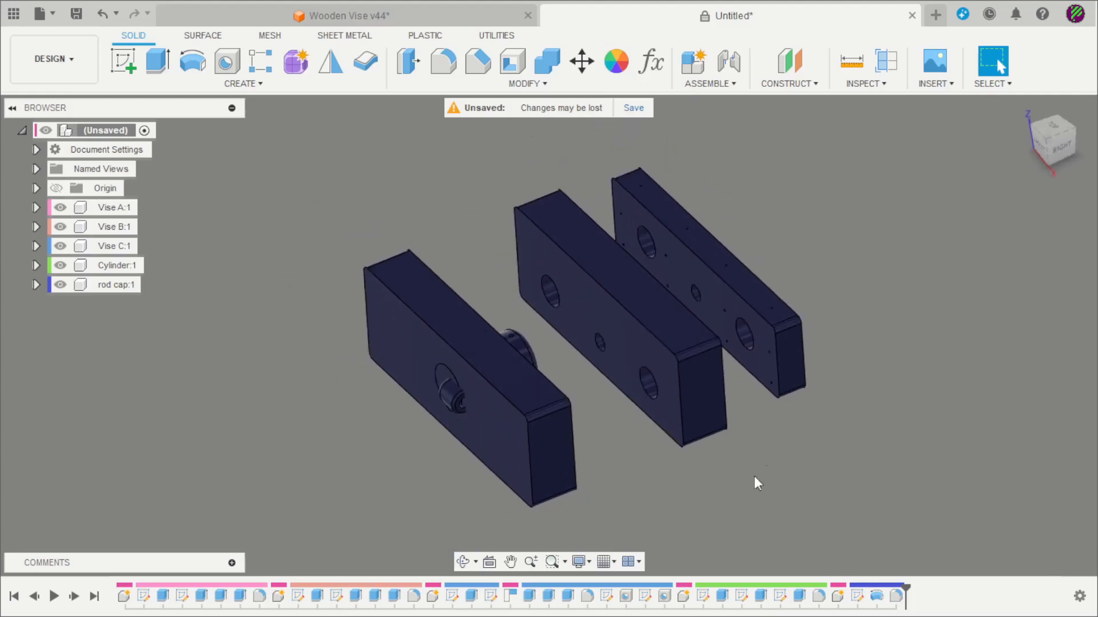
{"action": "scroll", "coordinate": [884, 382], "scroll_direction": "up", "scroll_amount": 2}
{"action": "scroll", "coordinate": [831, 416], "scroll_direction": "down", "scroll_amount": 1}
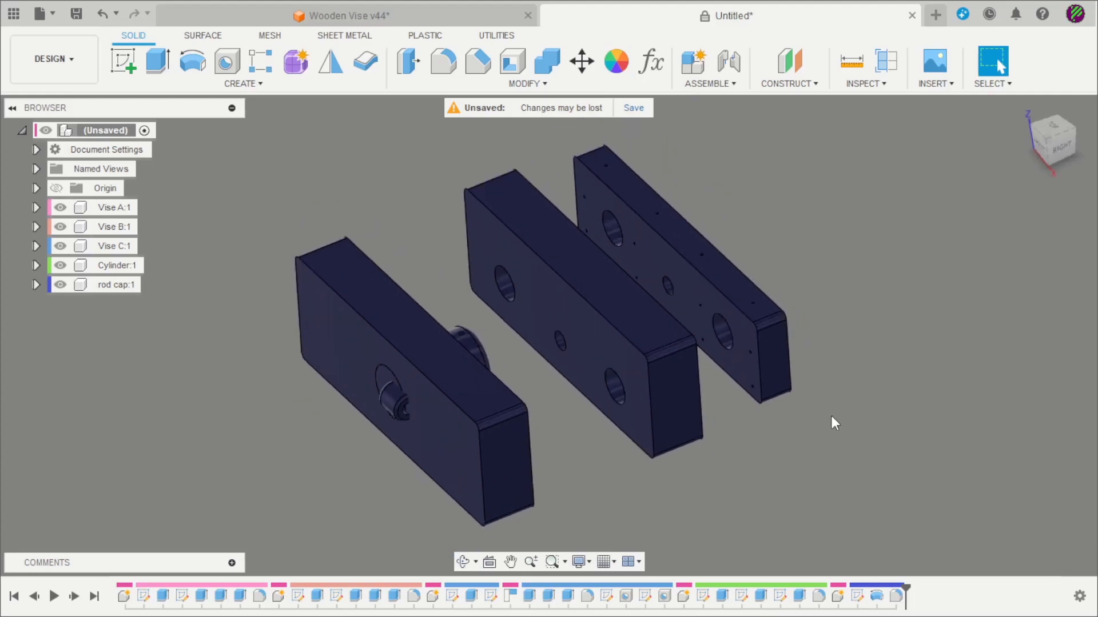
{"action": "key", "text": "ctrl+Tab"}
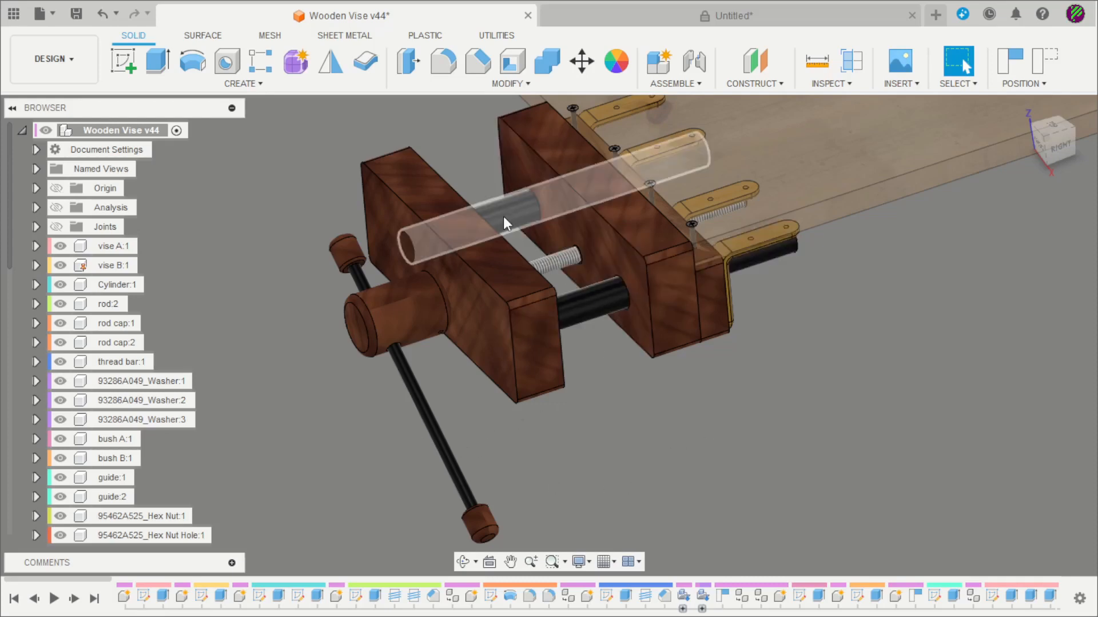
{"action": "middle_click_drag", "start_coordinate": [751, 387], "coordinate": [626, 388], "text": "shift"}
{"action": "scroll", "coordinate": [626, 387], "scroll_direction": "down", "scroll_amount": 1}
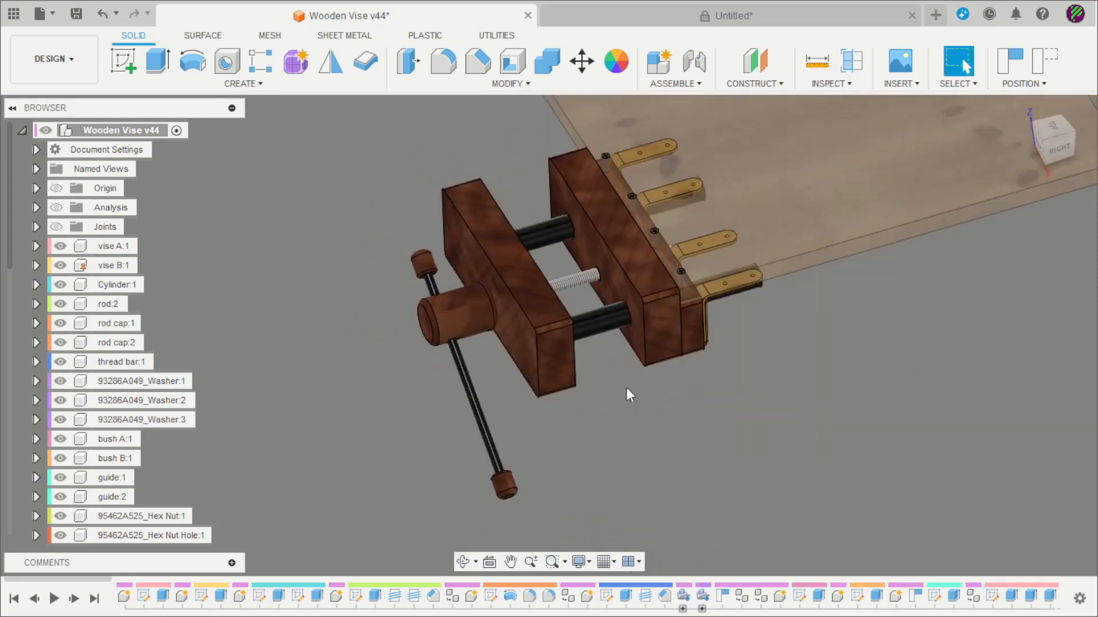
{"action": "scroll", "coordinate": [836, 348], "scroll_direction": "up", "scroll_amount": 1}
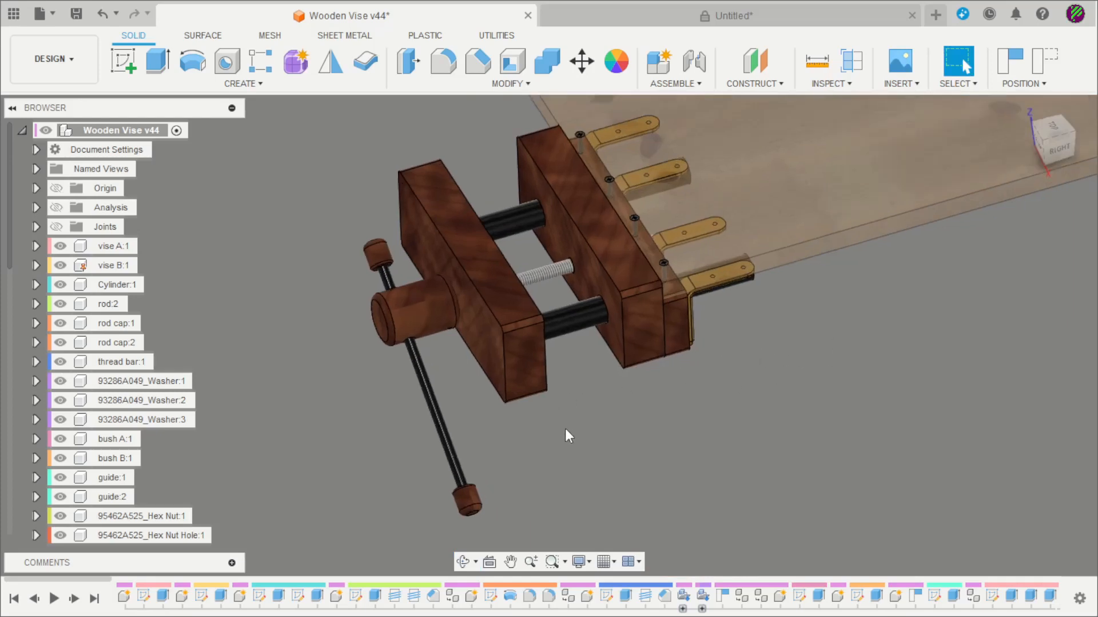
{"action": "middle_click_drag", "start_coordinate": [573, 431], "coordinate": [639, 440], "text": "shift"}
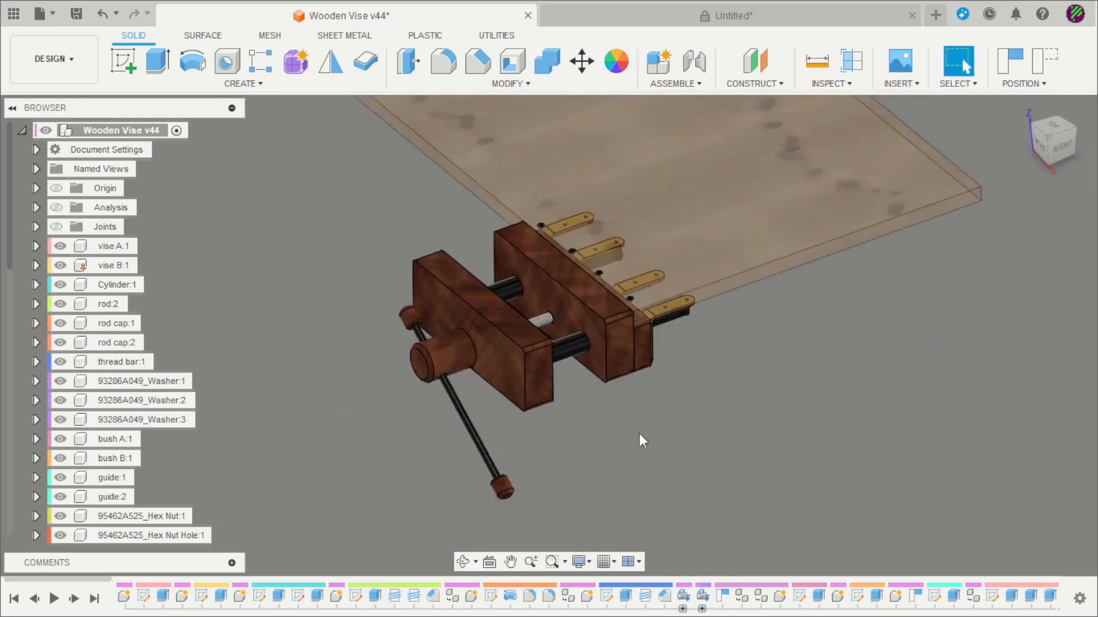